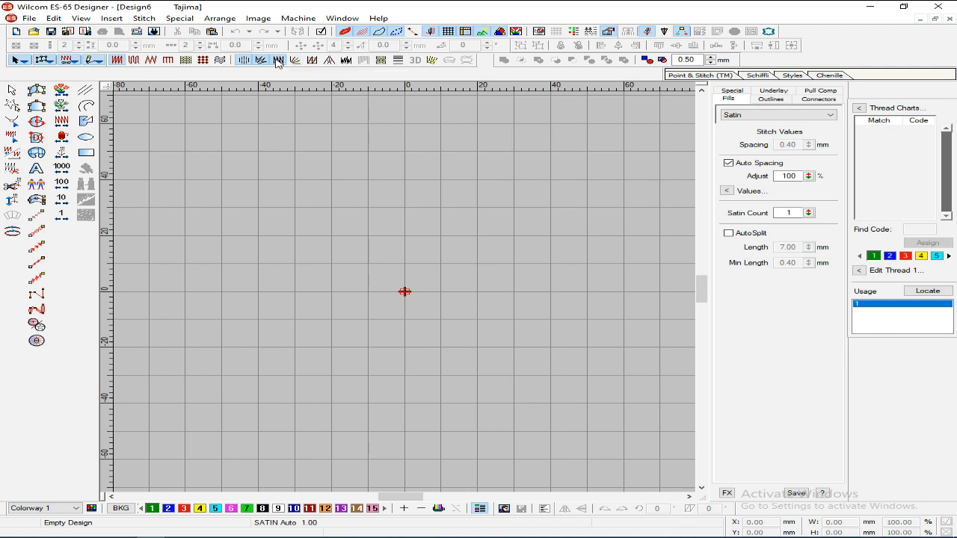
Step: Open the embroidery file Design5 from the Downloads folder
click(32, 31)
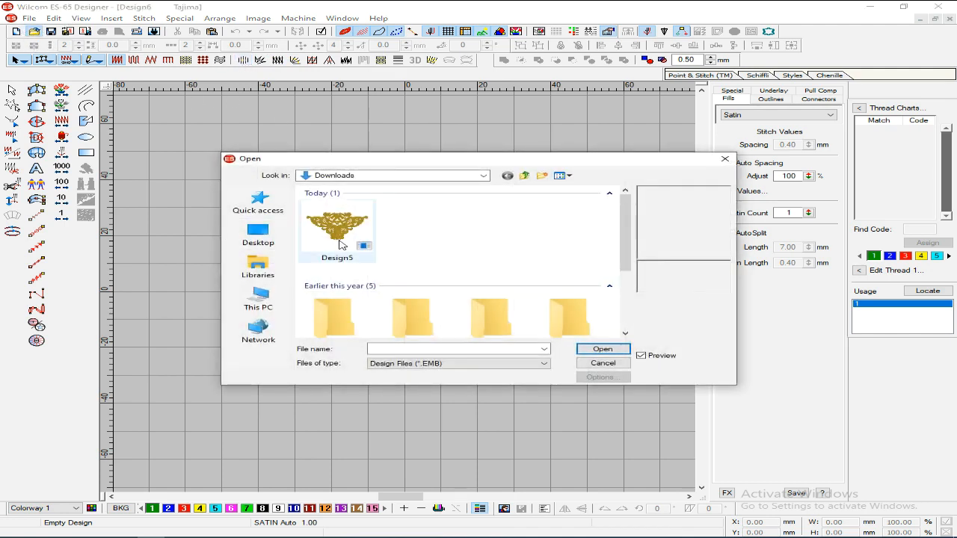
click(350, 236)
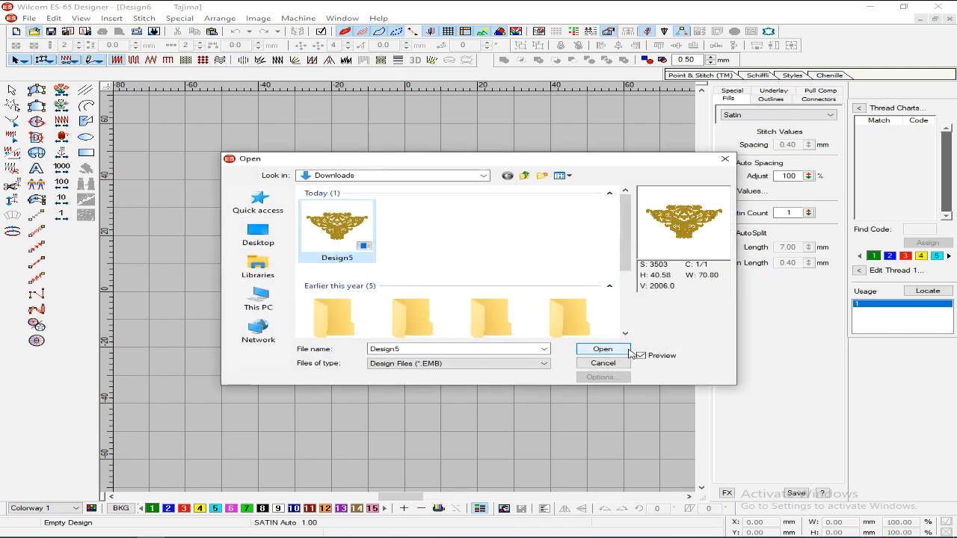
click(602, 349)
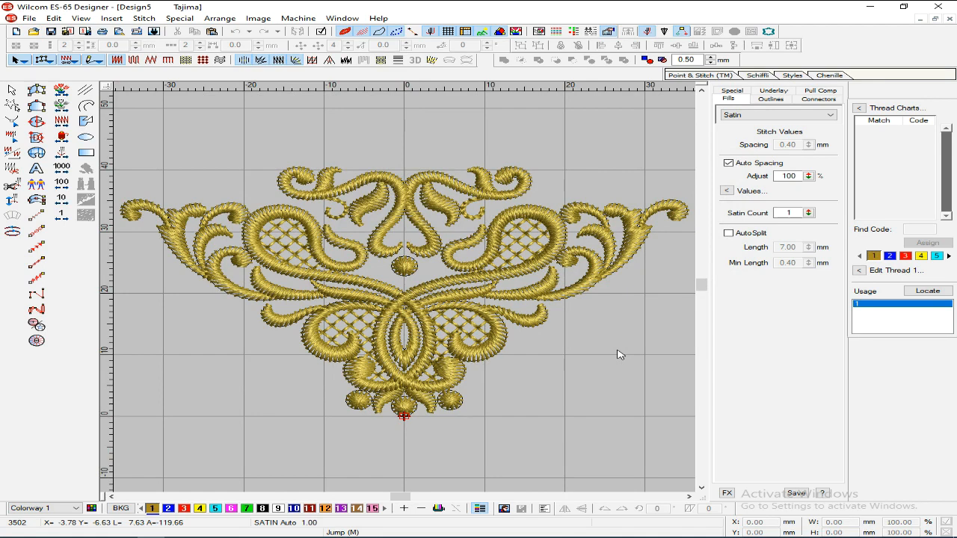
Step: Examine the whole grouped design and the area around the zero point beneath its bottom centre circle
key(Escape)
click(482, 263)
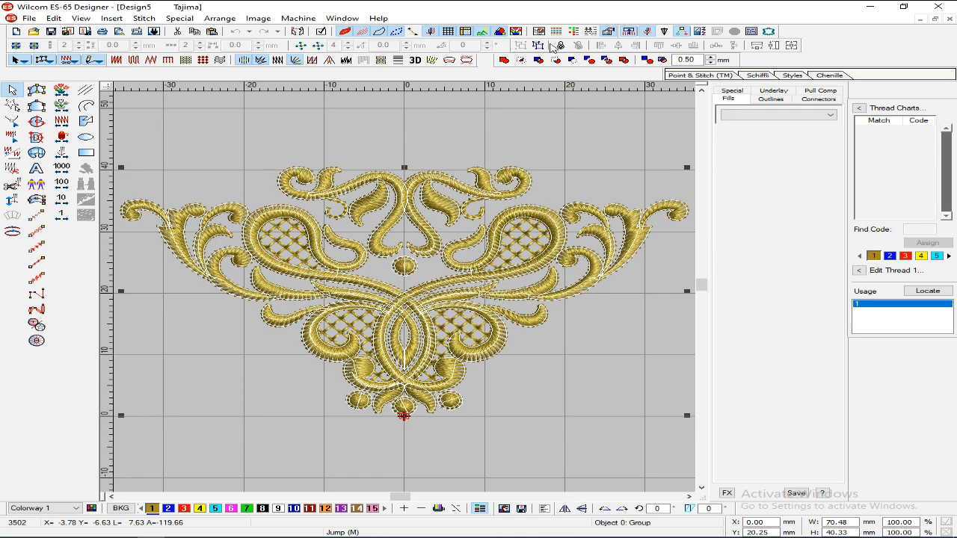
click(416, 61)
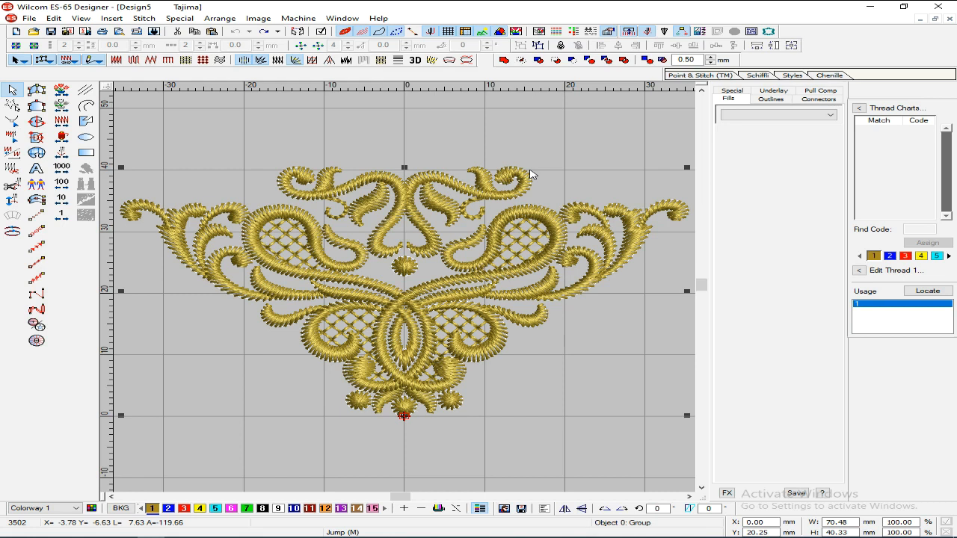
click(489, 106)
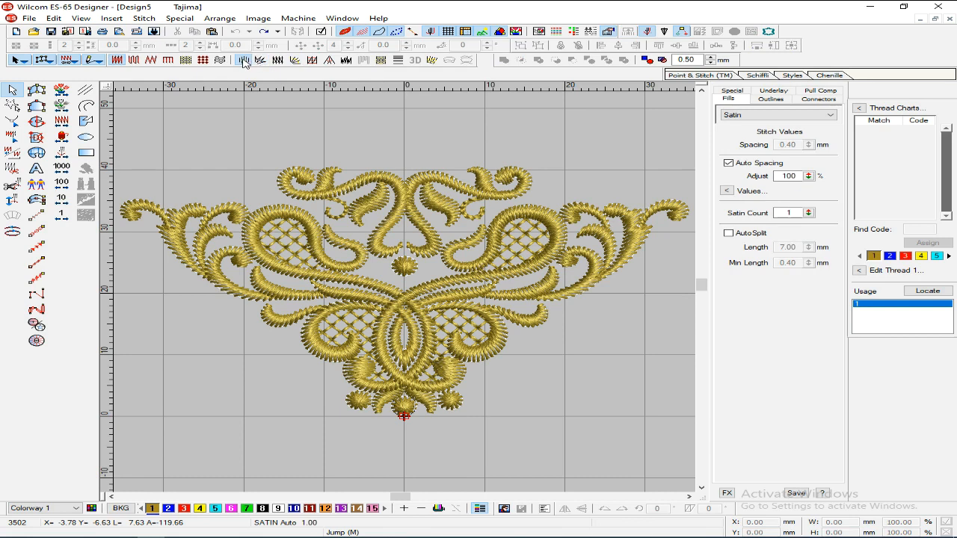
click(425, 214)
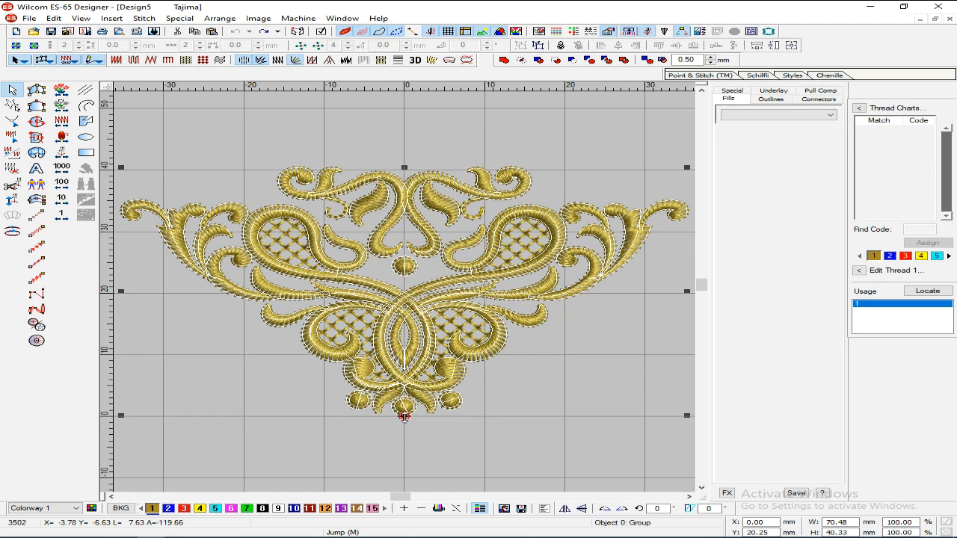
key(b)
mouse_move(374, 397)
mouse_down()
mouse_move(437, 433)
mouse_move(451, 454)
mouse_up()
key(Escape)
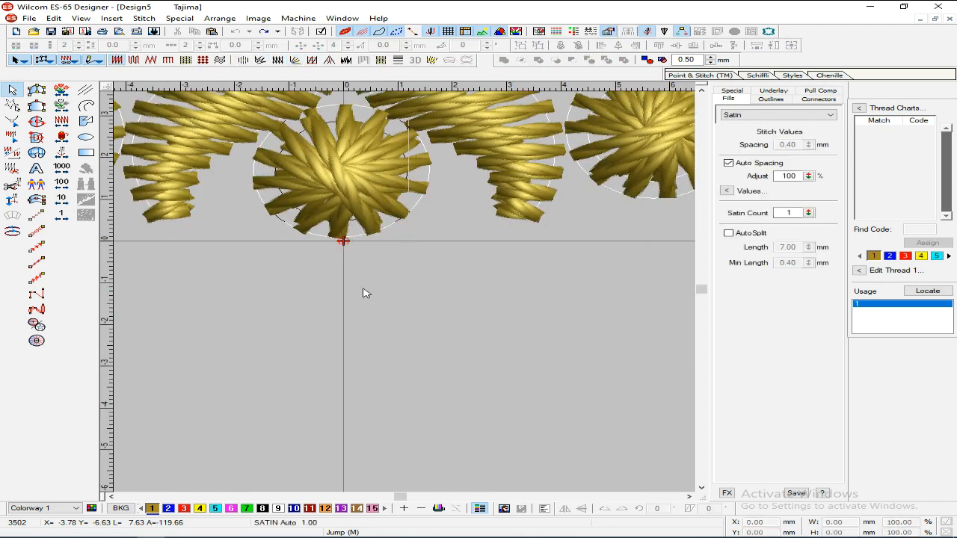
key(shift+z)
key(shift+z)
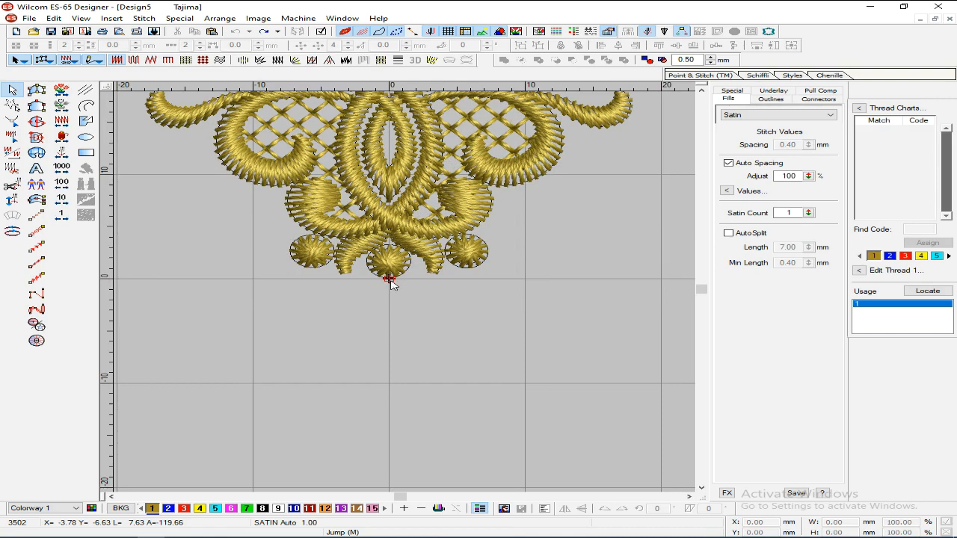
Step: Set the grouped design's Y position to 0 mm and lock the whole design in place
key(0)
click(437, 265)
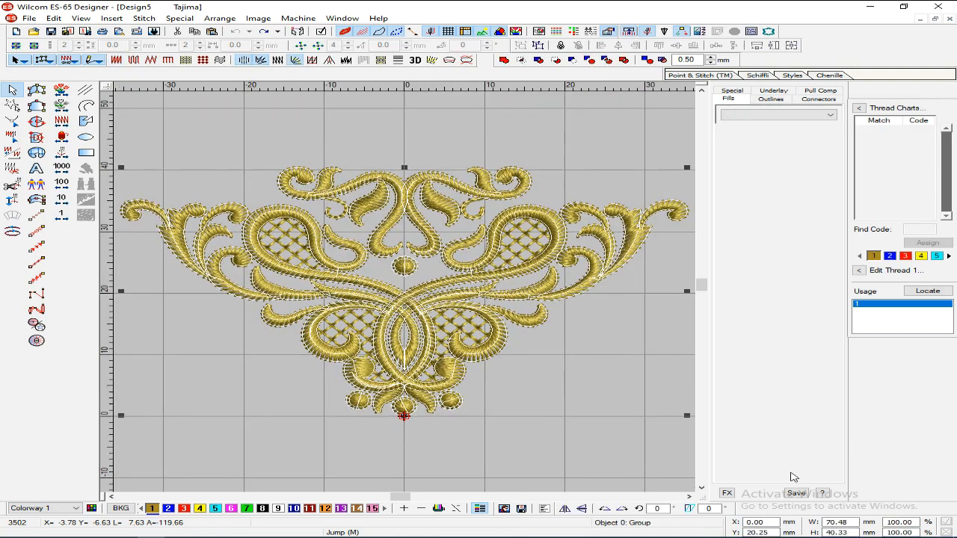
drag(771, 532, 701, 536)
key(BackSpace)
text(0)
key(Return)
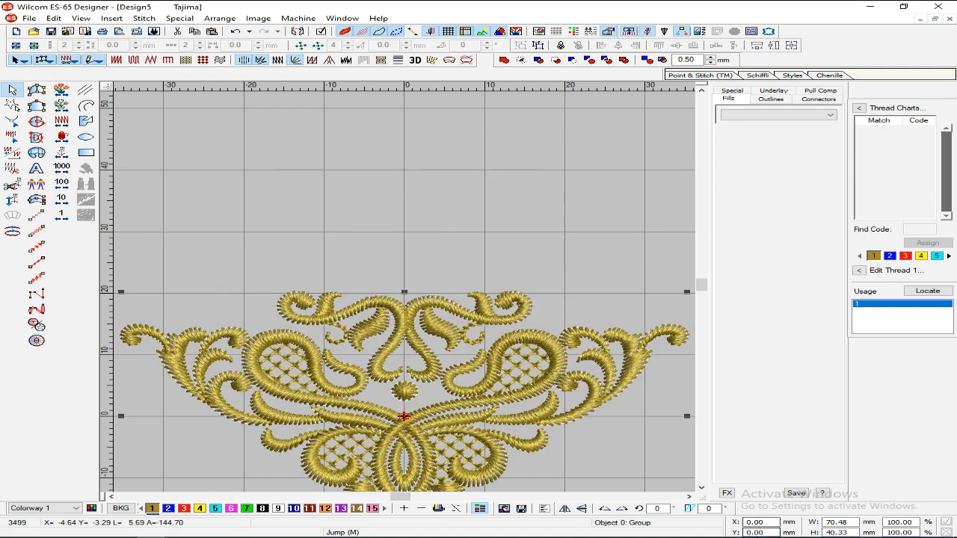
click(514, 240)
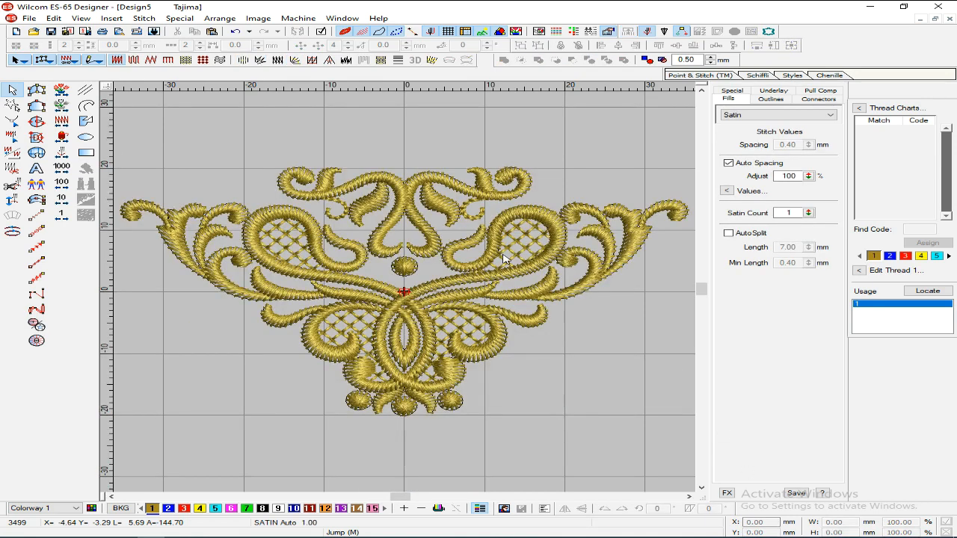
click(458, 310)
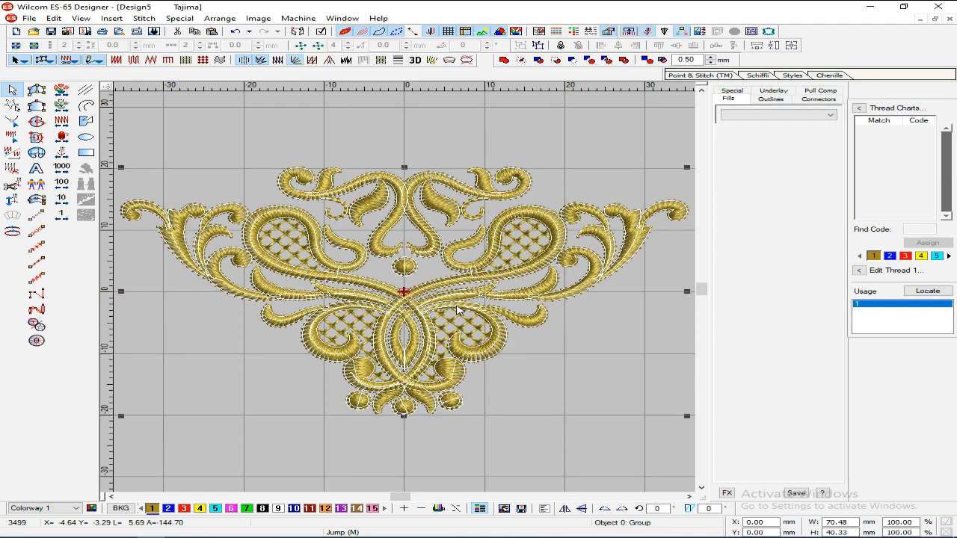
key(Tab)
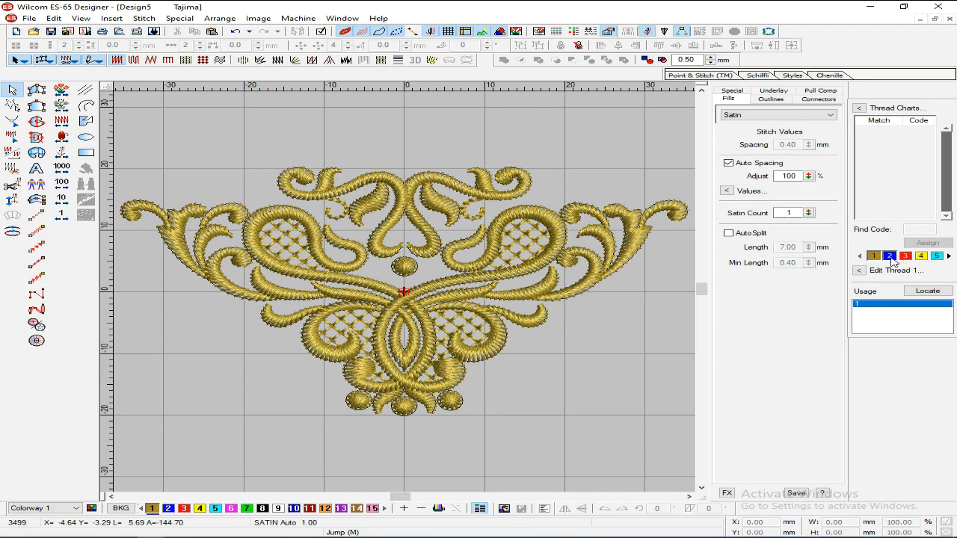
Step: Change the colour of thread 3 to the light violet-blue basic colour
click(905, 256)
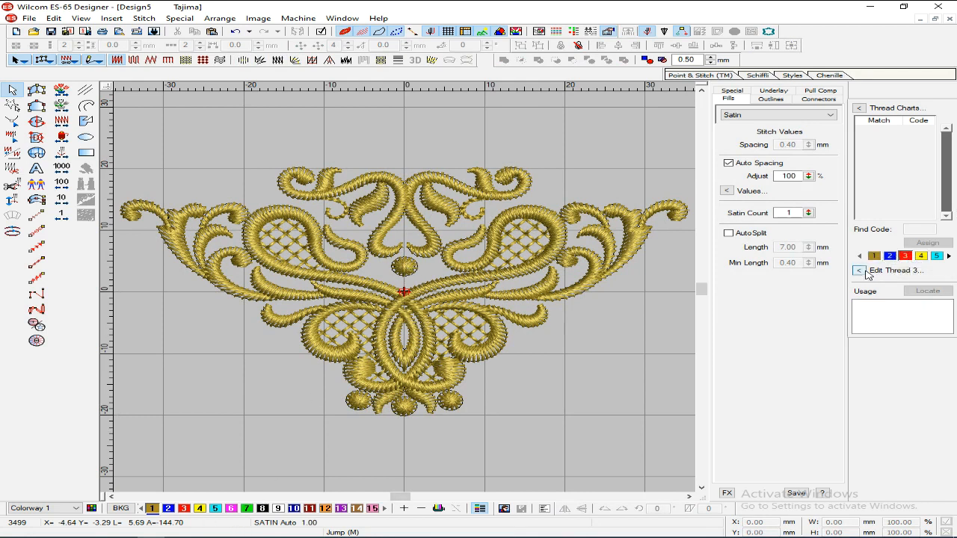
click(858, 271)
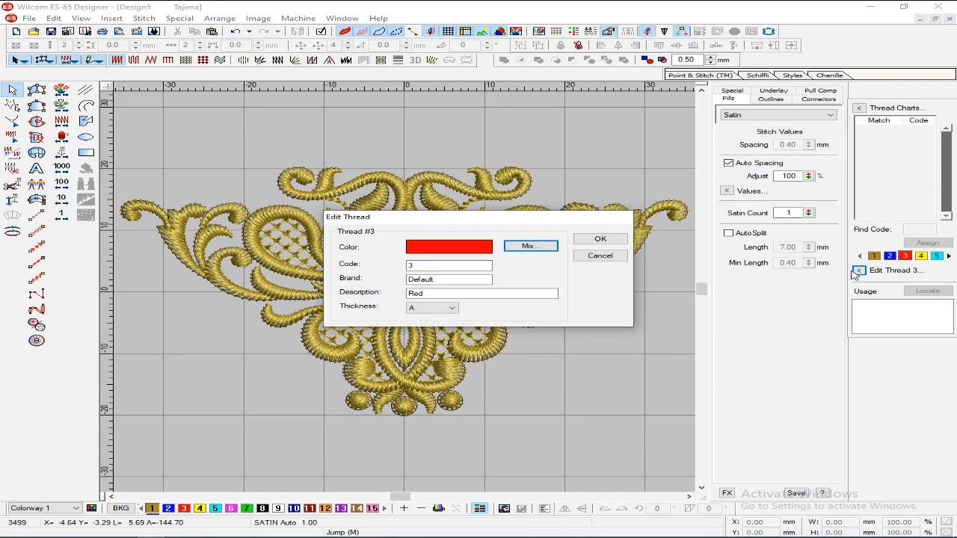
click(540, 249)
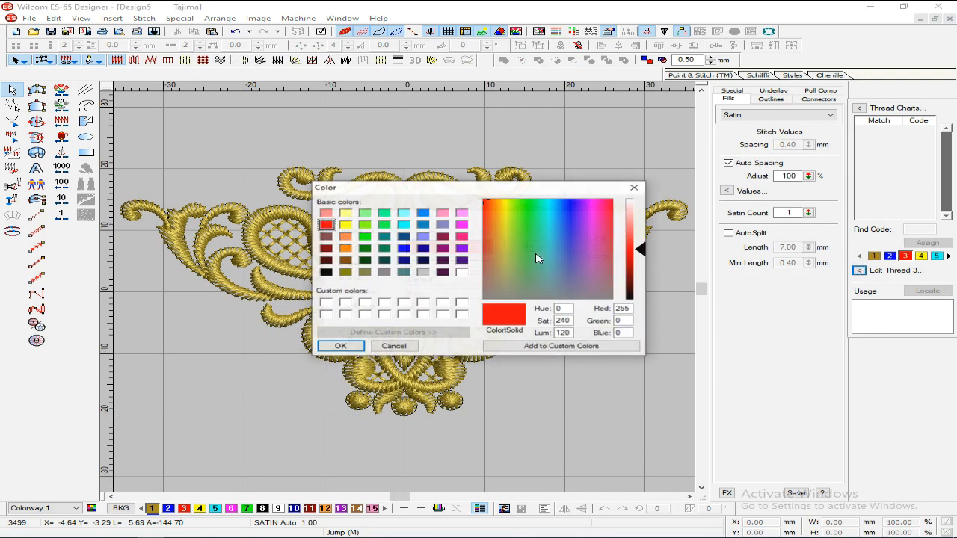
click(423, 237)
click(340, 346)
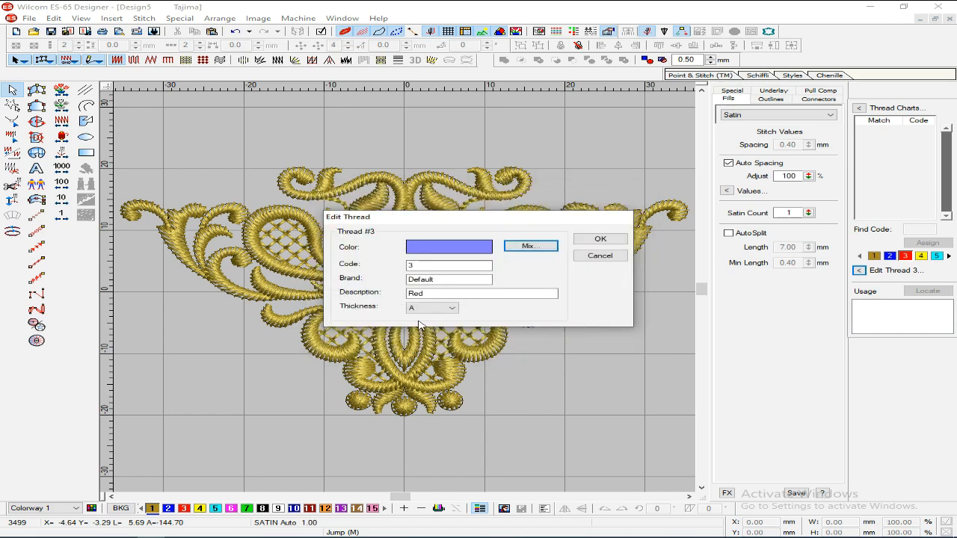
click(600, 239)
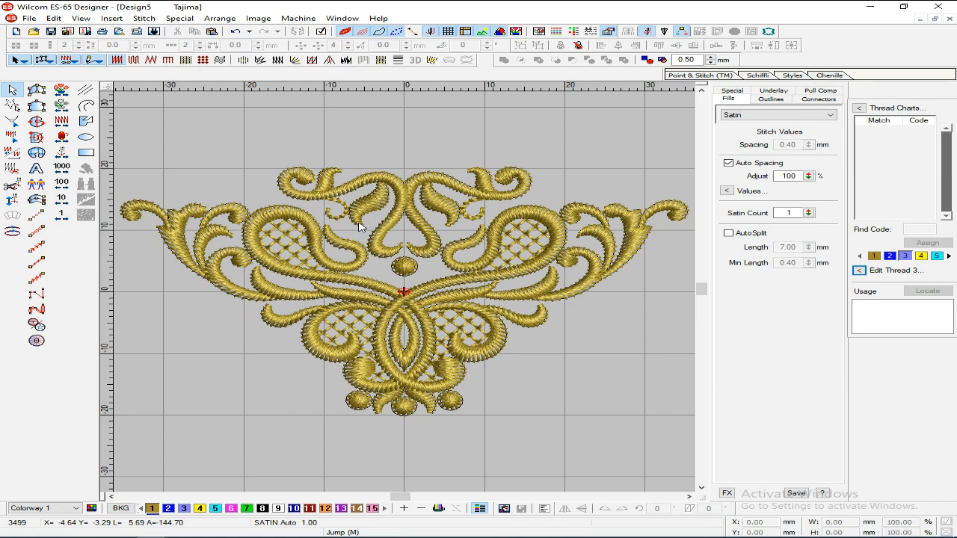
Step: Turn off the realistic stitch rendering so the upper-left scrolls show only outlines and stitch lines
key(b)
click(271, 157)
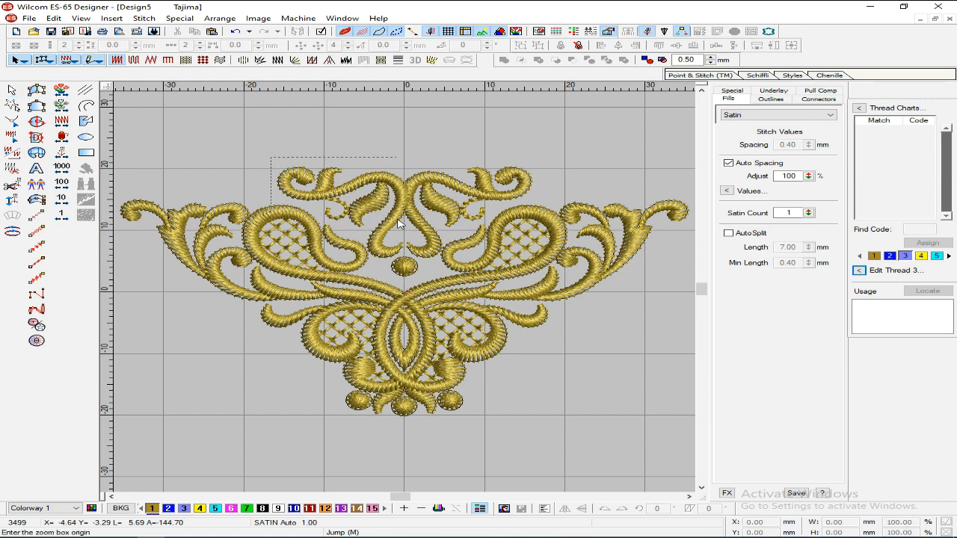
click(446, 257)
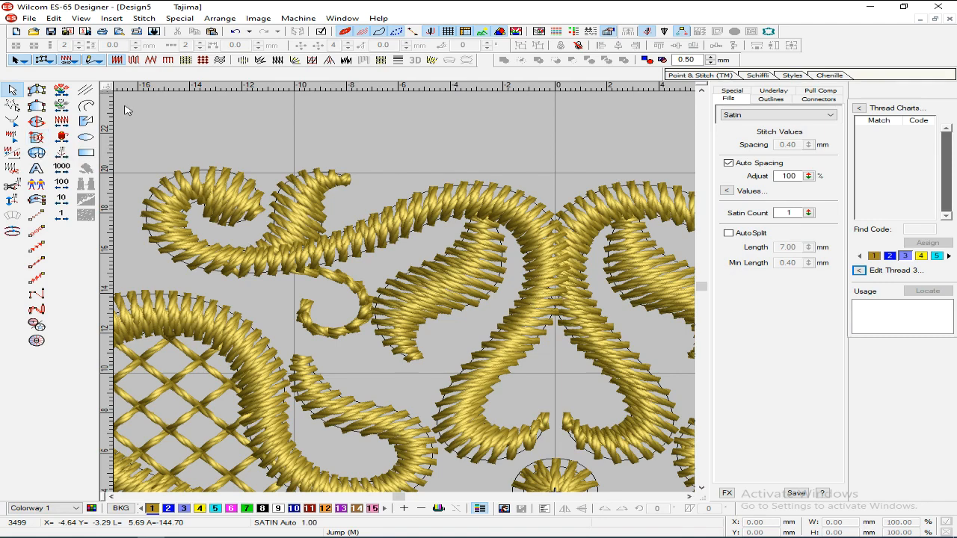
click(345, 33)
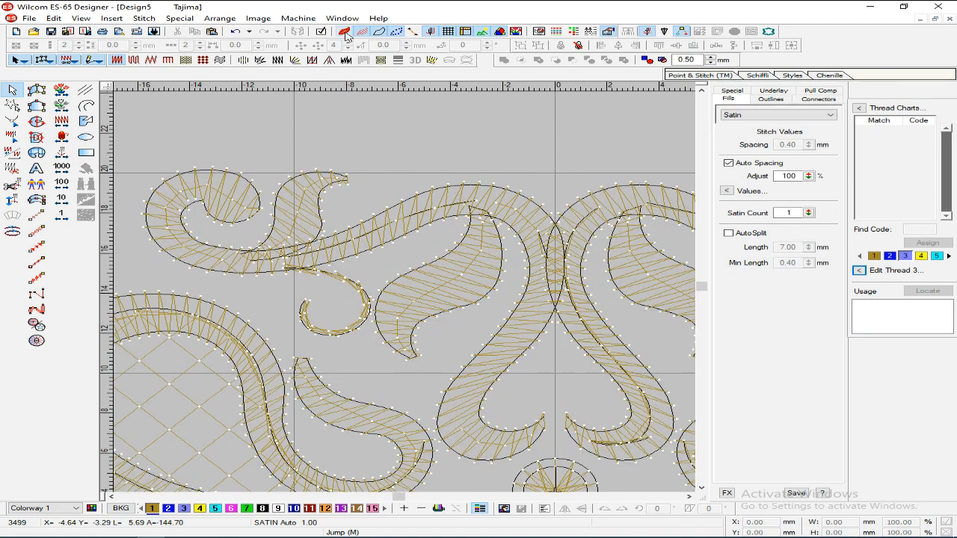
click(346, 33)
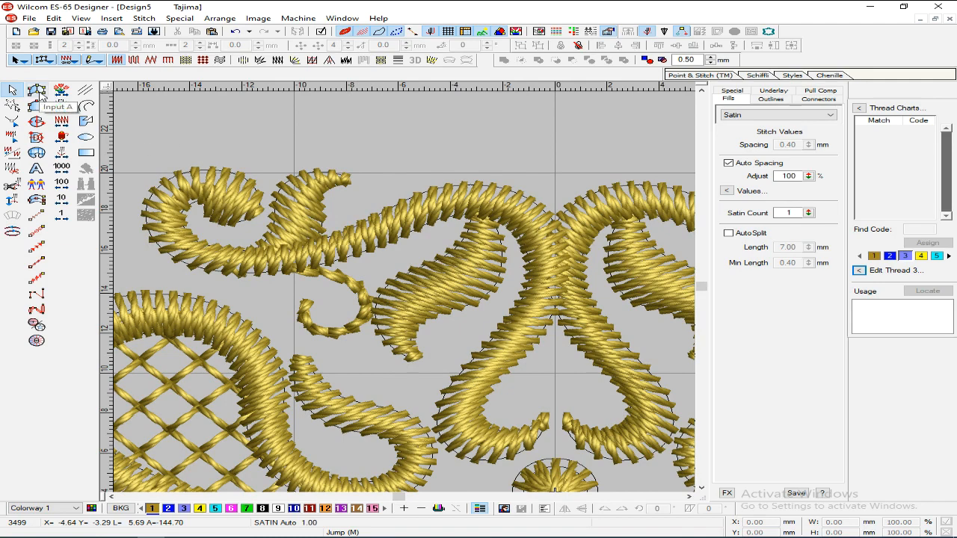
click(346, 35)
click(346, 35)
click(346, 35)
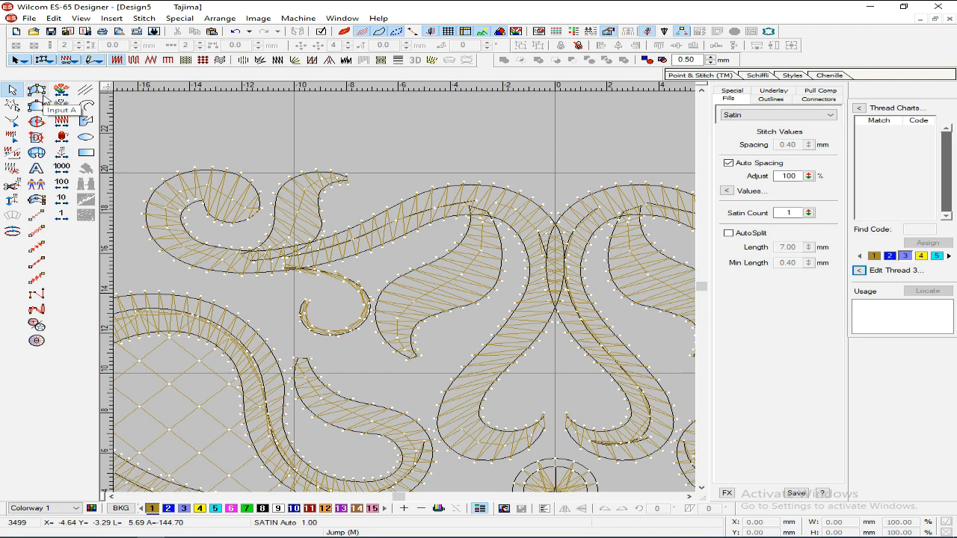
Step: Start a closed satin shape over the small upper-left curl, tracing its right edge from the tip down to the scroll band
click(36, 138)
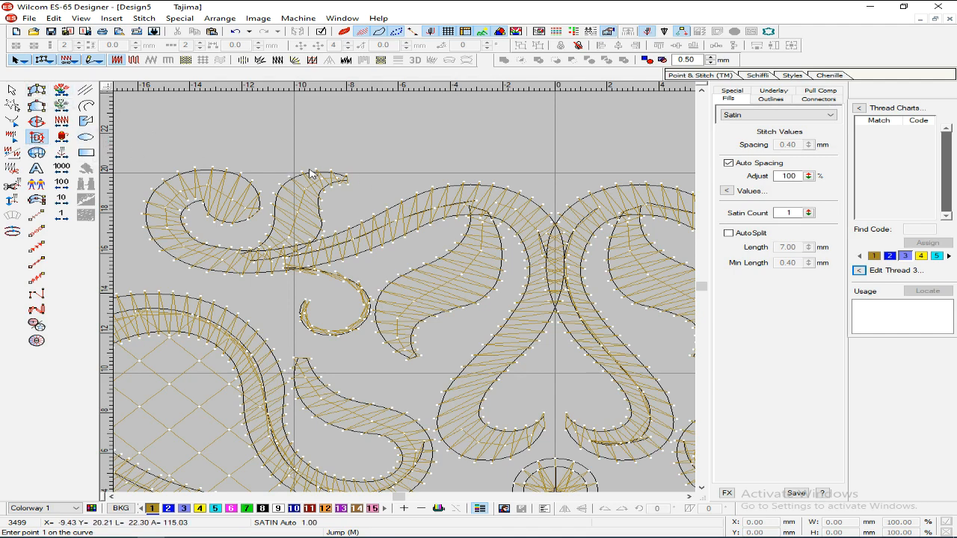
key(b)
drag(421, 147, 232, 293)
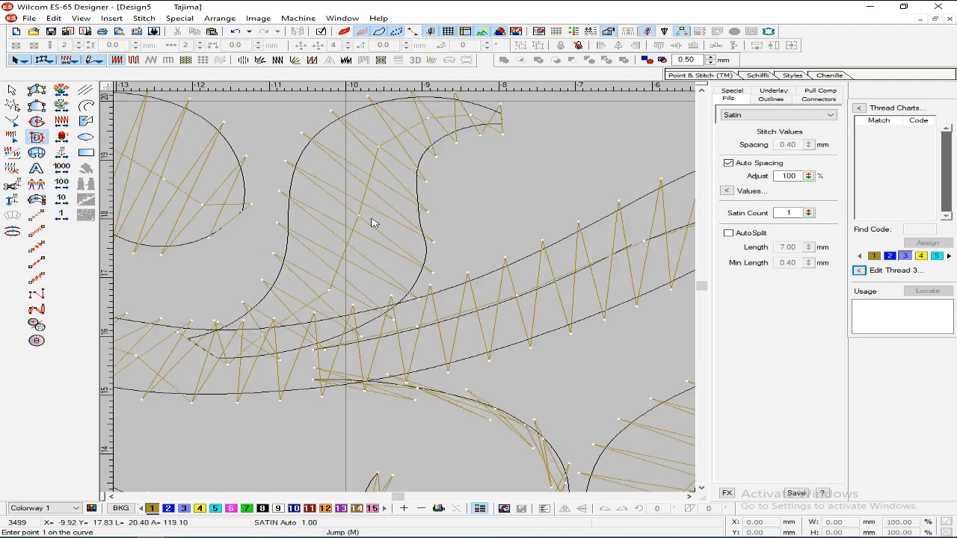
click(503, 124)
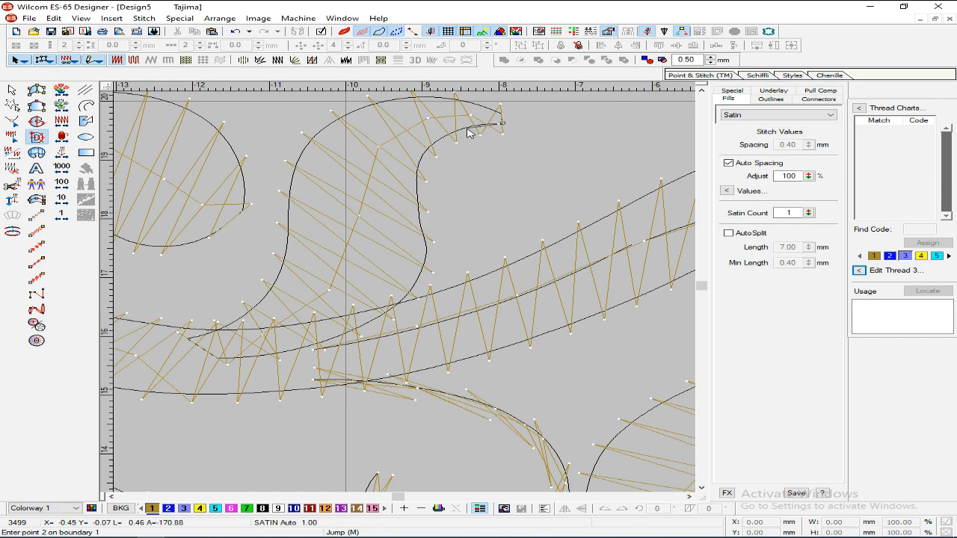
click(449, 134)
click(418, 164)
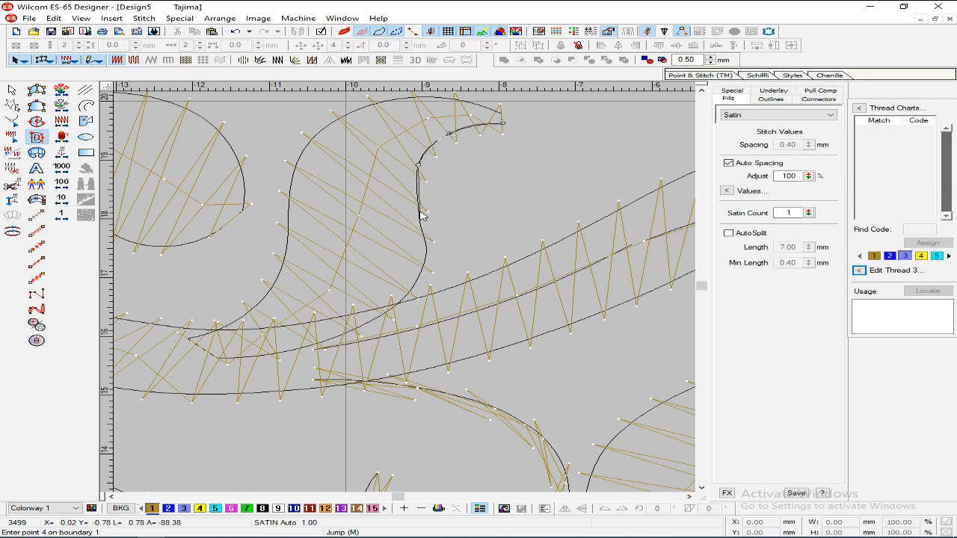
click(419, 216)
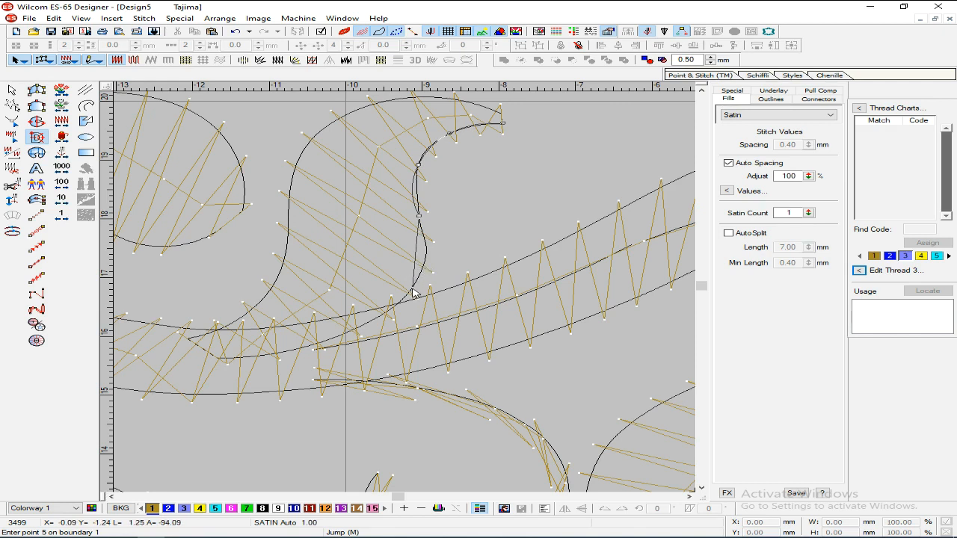
click(408, 275)
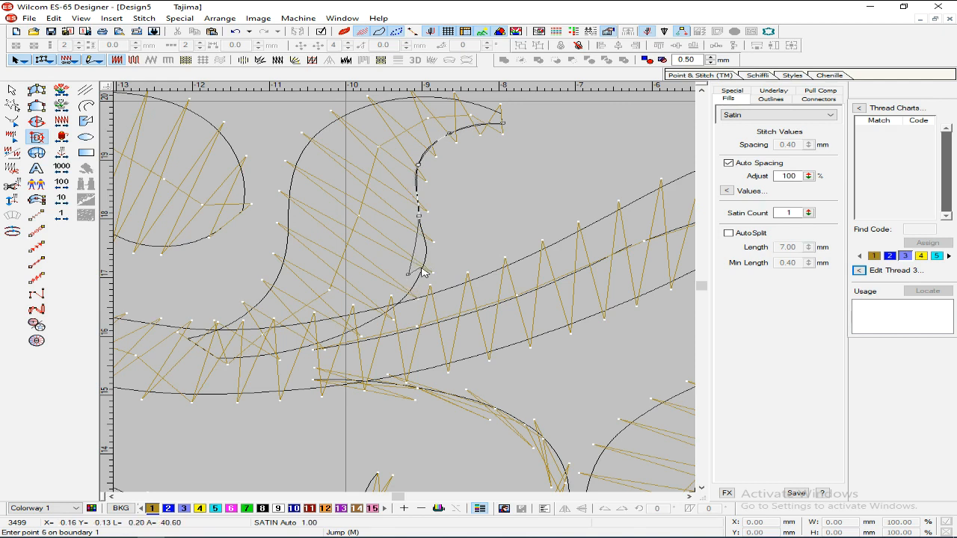
key(BackSpace)
click(369, 322)
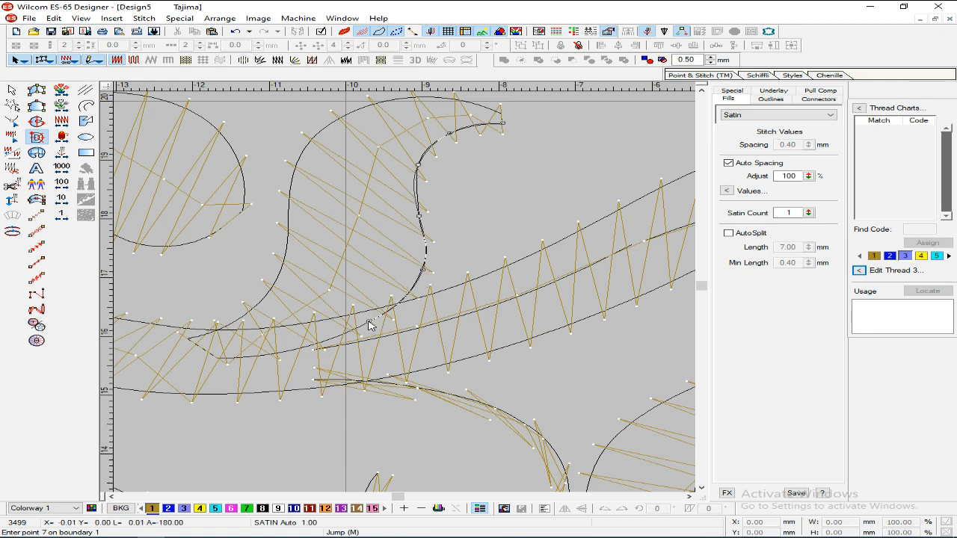
Step: Complete the curl's closed outline, tracing around its lower end and up the left edge back to the tip
click(269, 355)
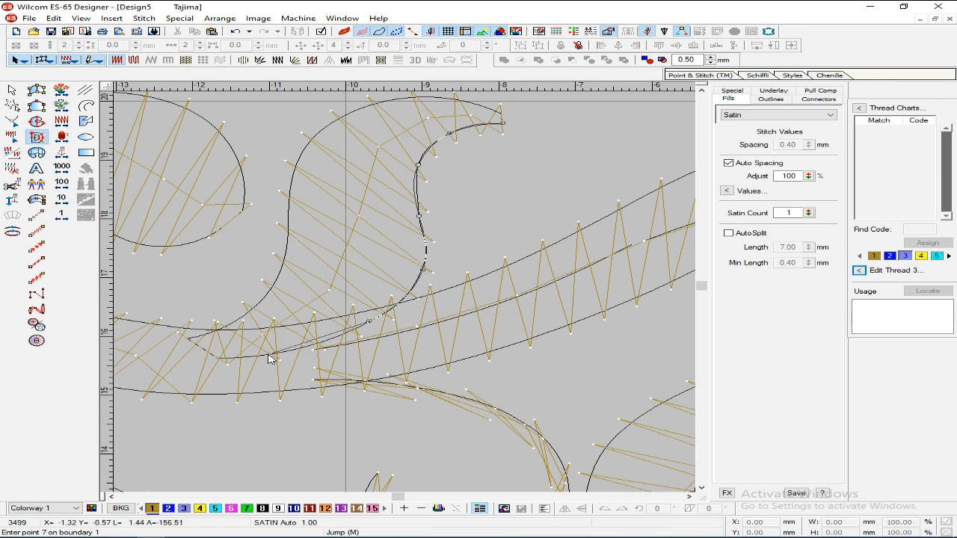
click(219, 360)
click(191, 342)
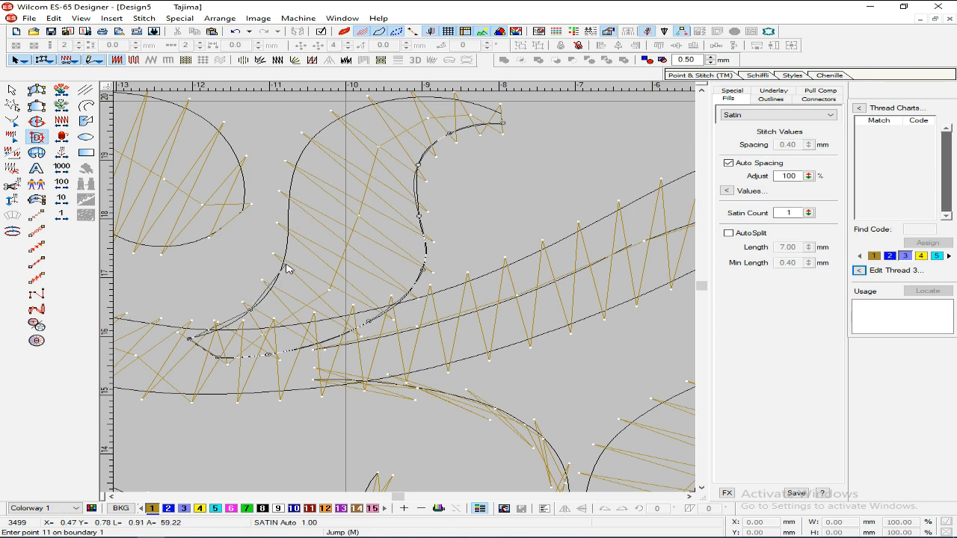
click(285, 266)
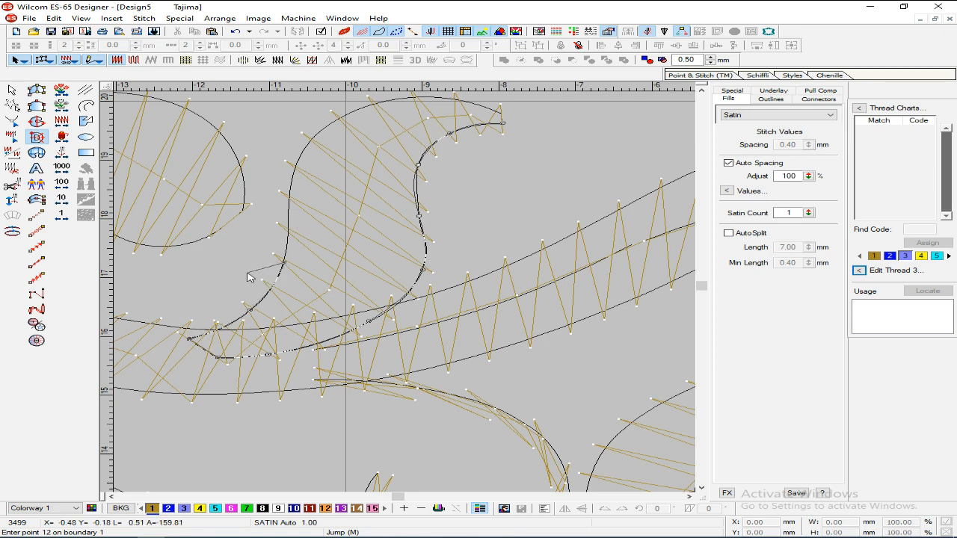
click(289, 202)
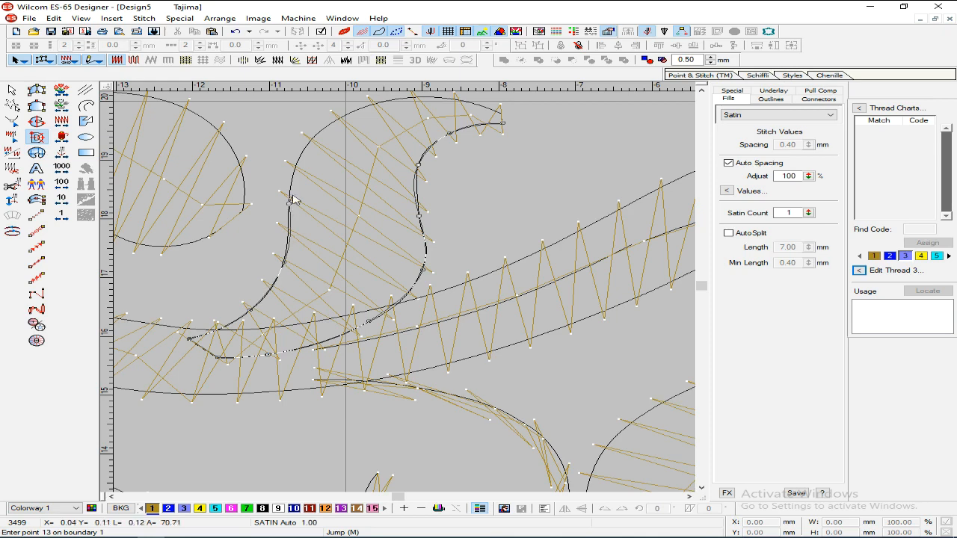
click(311, 143)
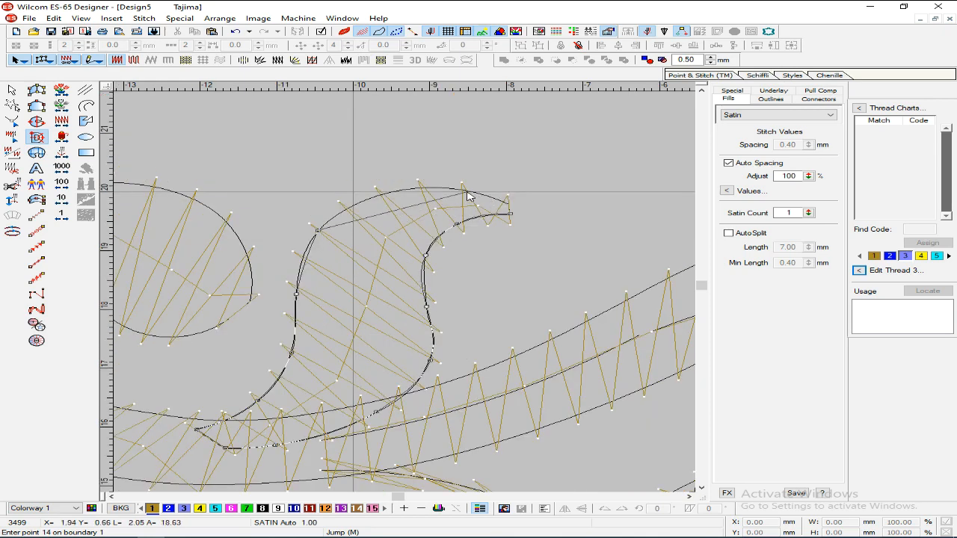
click(472, 192)
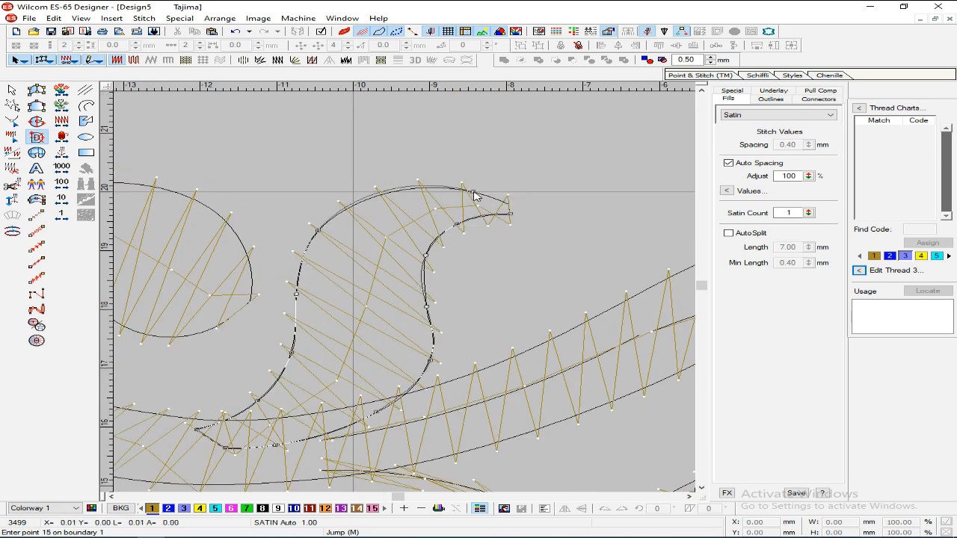
click(511, 209)
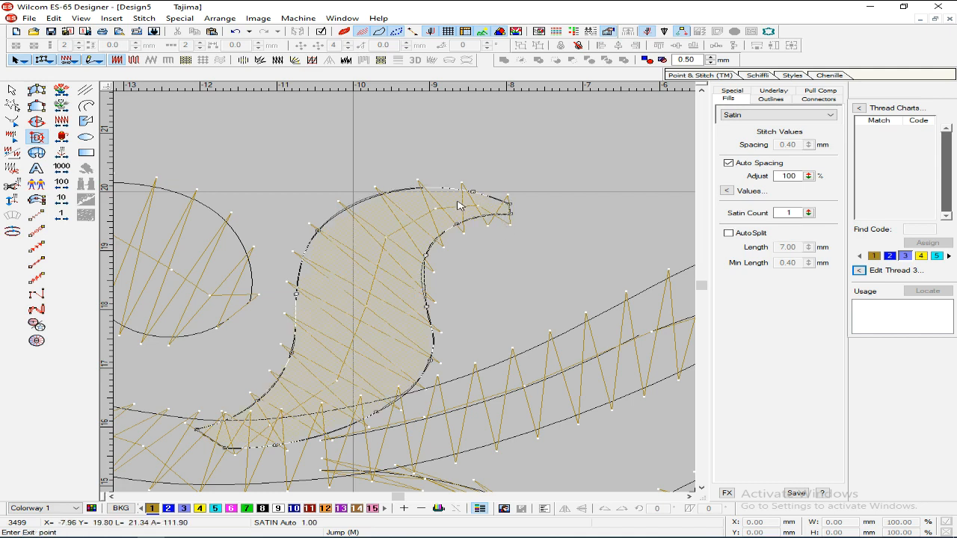
Step: Place five stitch-angle lines across the curl from tip to lower end and generate its satin stitches
click(434, 181)
click(435, 265)
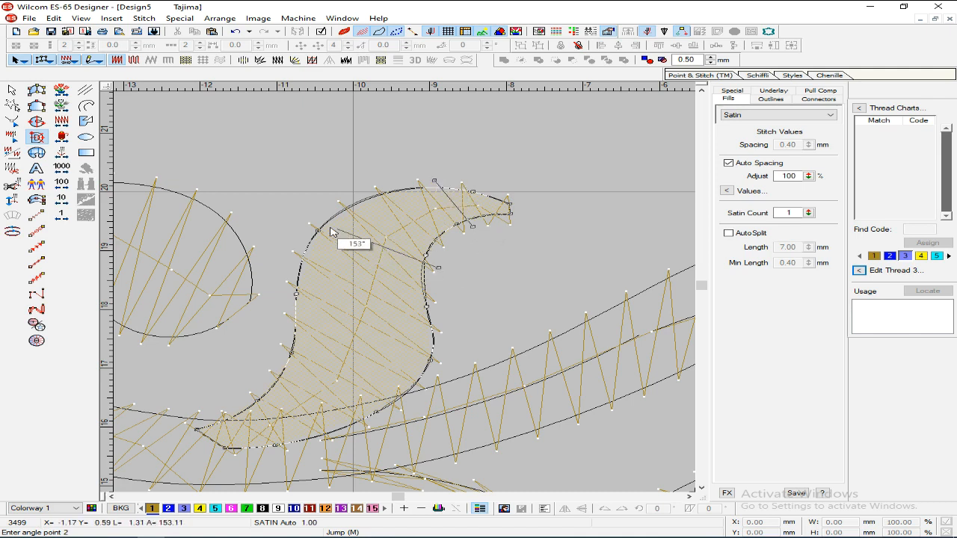
click(319, 215)
click(441, 357)
click(285, 303)
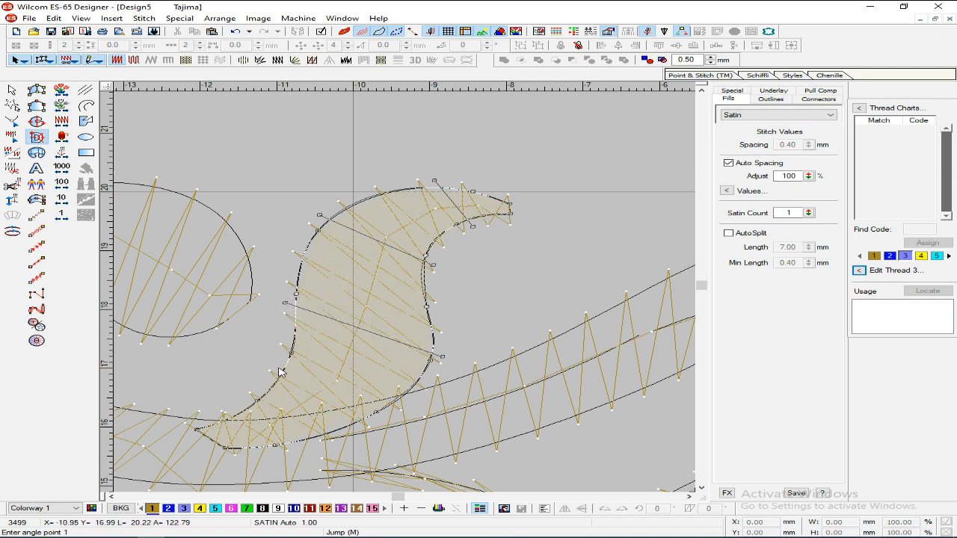
click(348, 434)
click(230, 395)
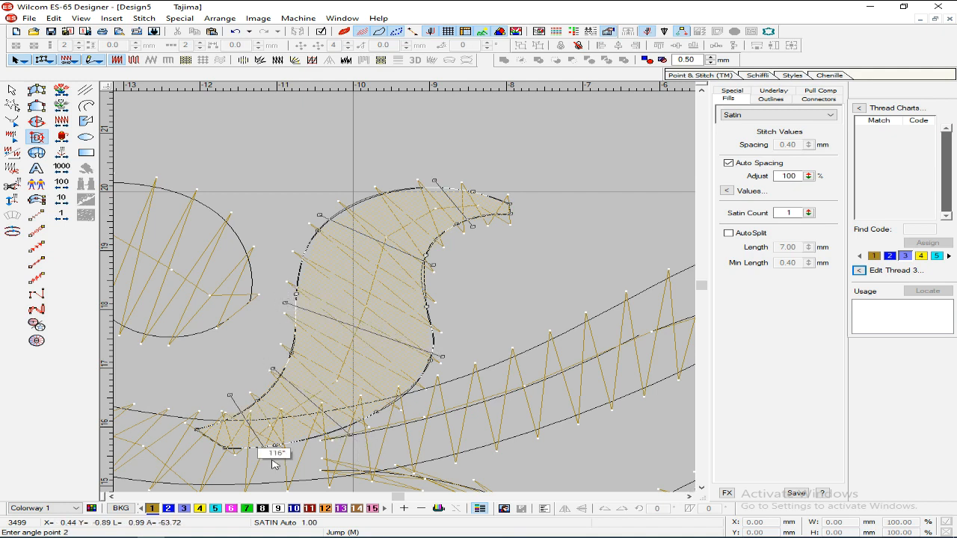
click(293, 473)
key(Return)
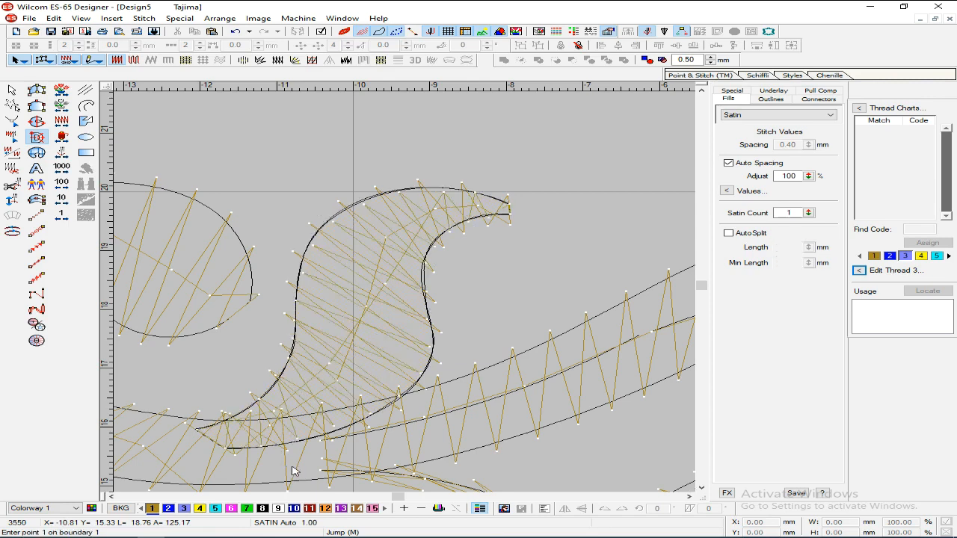
Step: Recolour the newly traced satin curl with thread 11, dark red
click(420, 372)
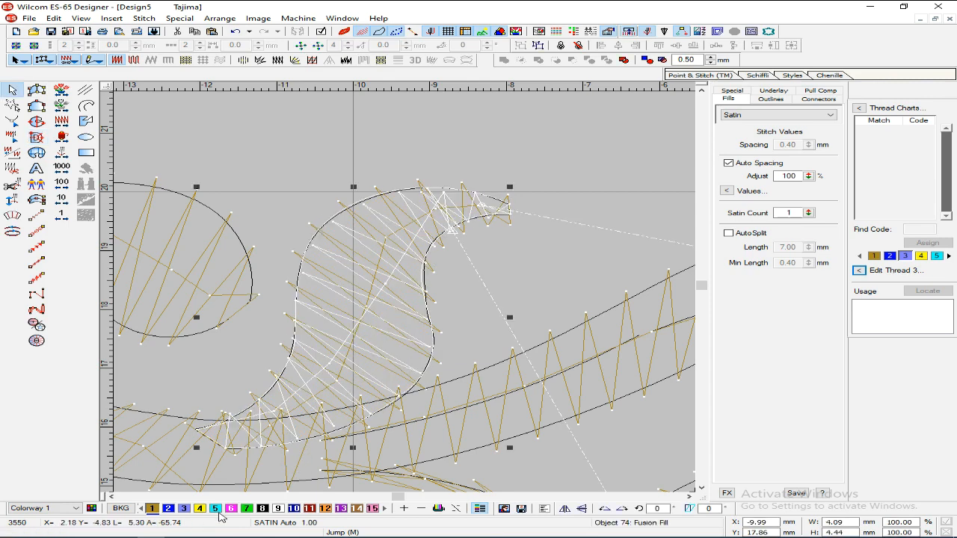
click(183, 508)
click(385, 284)
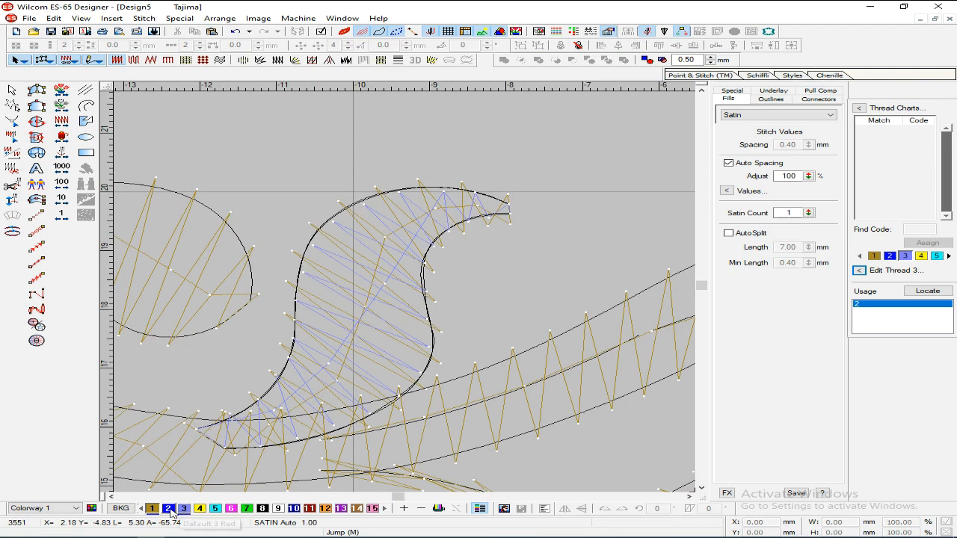
click(365, 354)
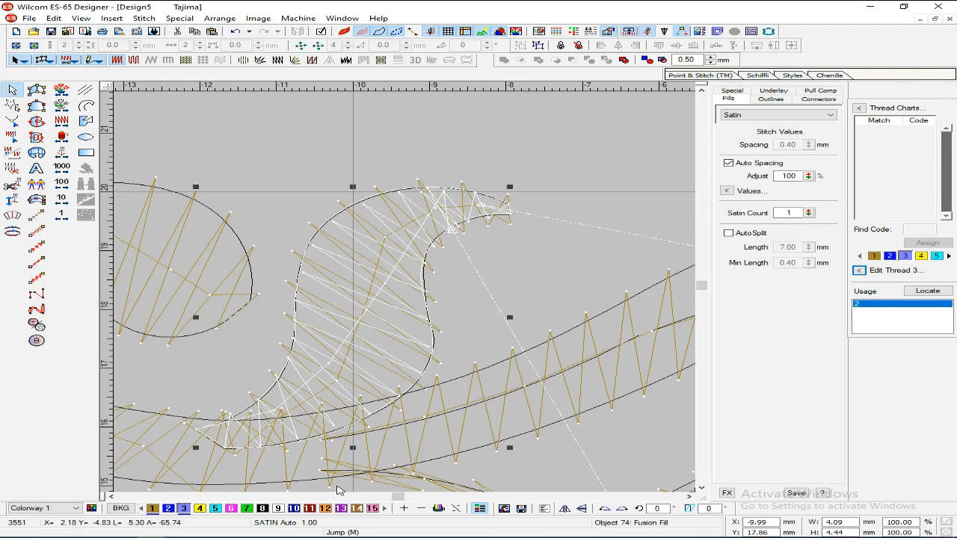
click(397, 247)
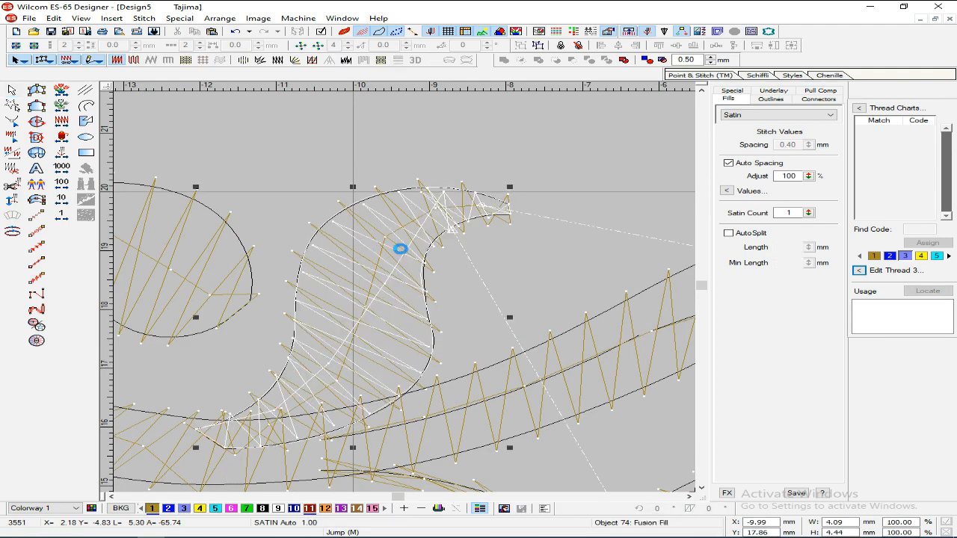
Step: Try an extra stitch effect on the recoloured curl, switch it off again and deselect the object
click(277, 59)
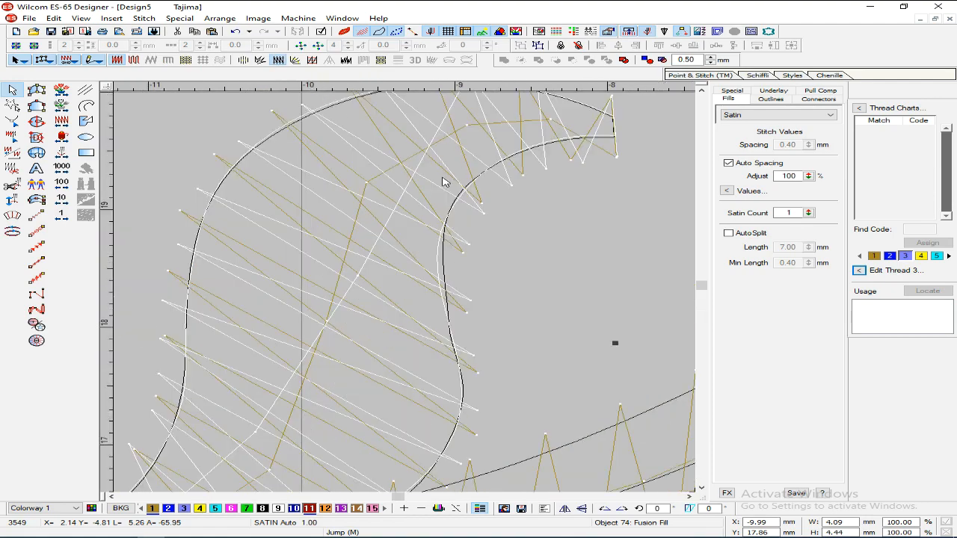
click(278, 61)
key(shift+z)
key(shift+z)
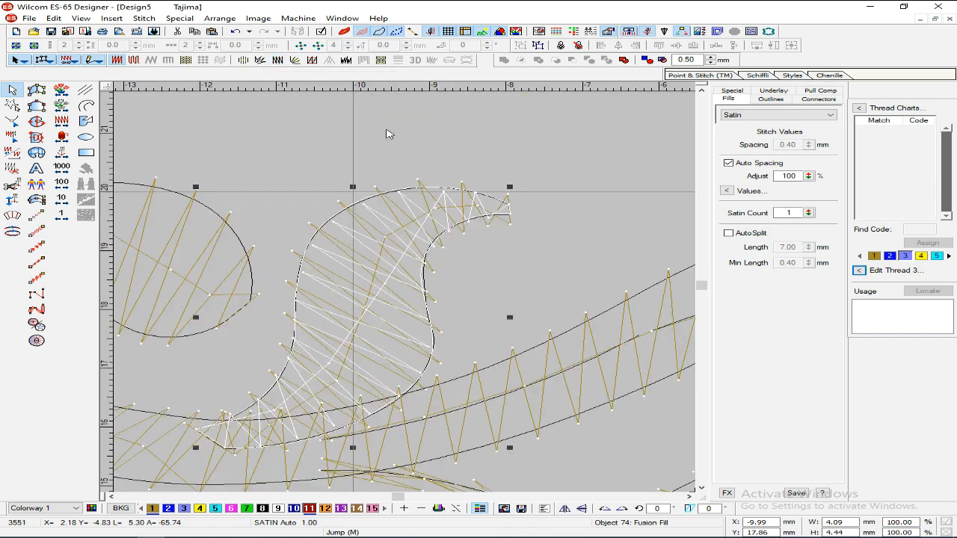
key(z)
key(Escape)
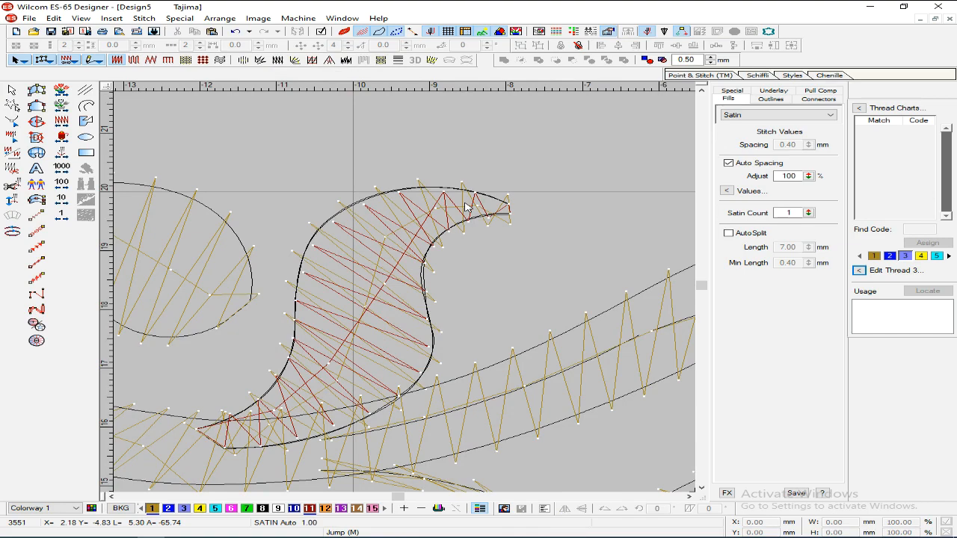
Step: Preview the dark red curl in realistic stitch rendering and return to the outline and stitch-line view
click(343, 31)
key(shift+z)
key(shift+z)
key(z)
key(z)
key(t)
key(shift+z)
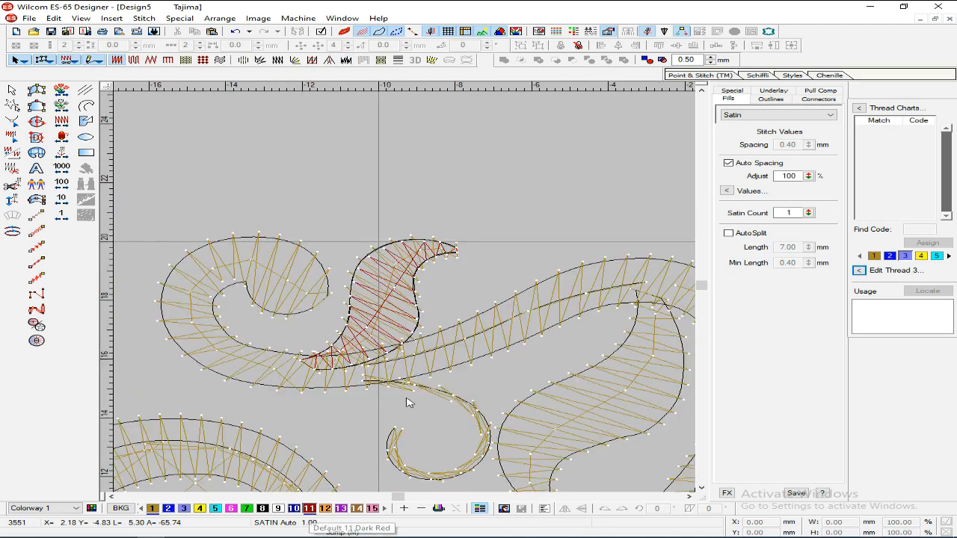
Step: Trace the thin spiral below the scroll band with a backstitch line, from its inner tip around to the band
scroll(417, 278, down, 2)
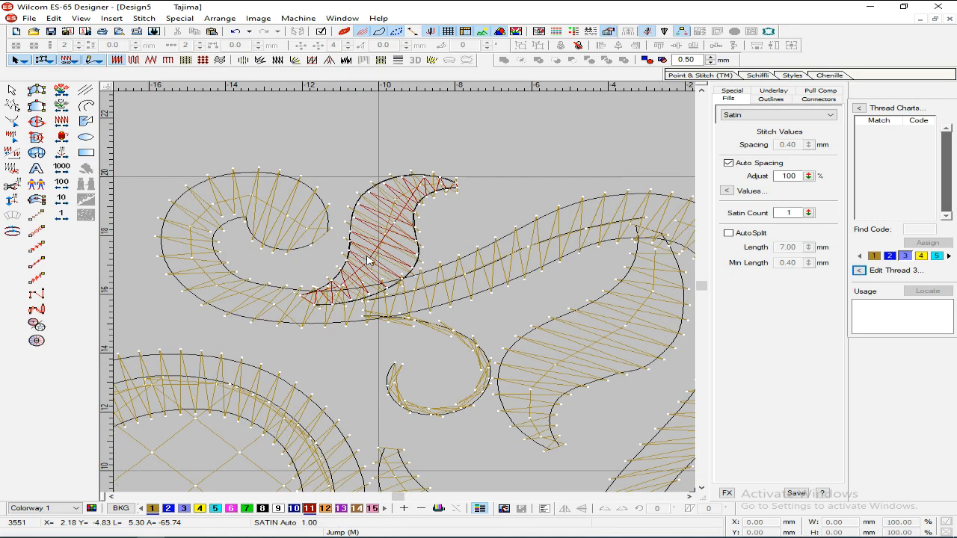
click(36, 262)
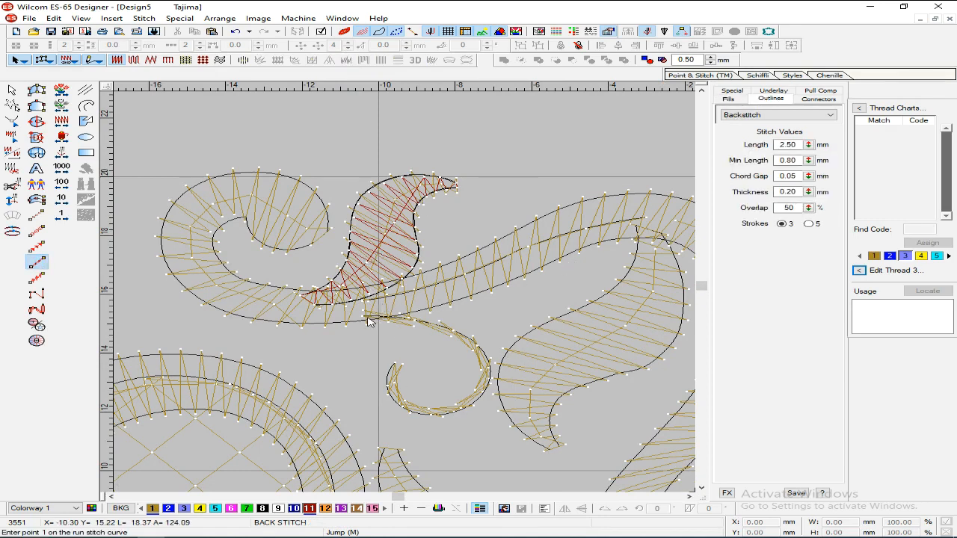
click(396, 364)
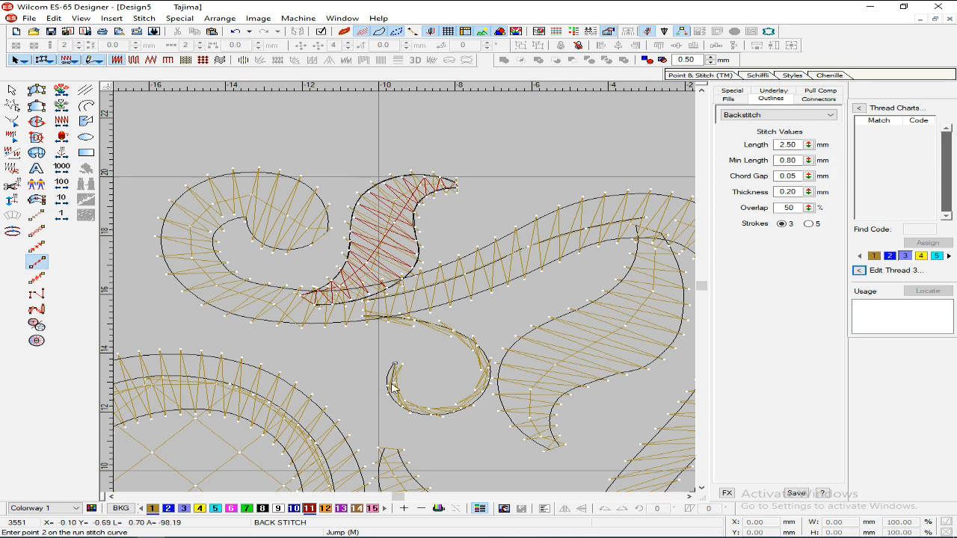
right_click(388, 394)
right_click(425, 417)
right_click(481, 400)
right_click(479, 351)
right_click(449, 327)
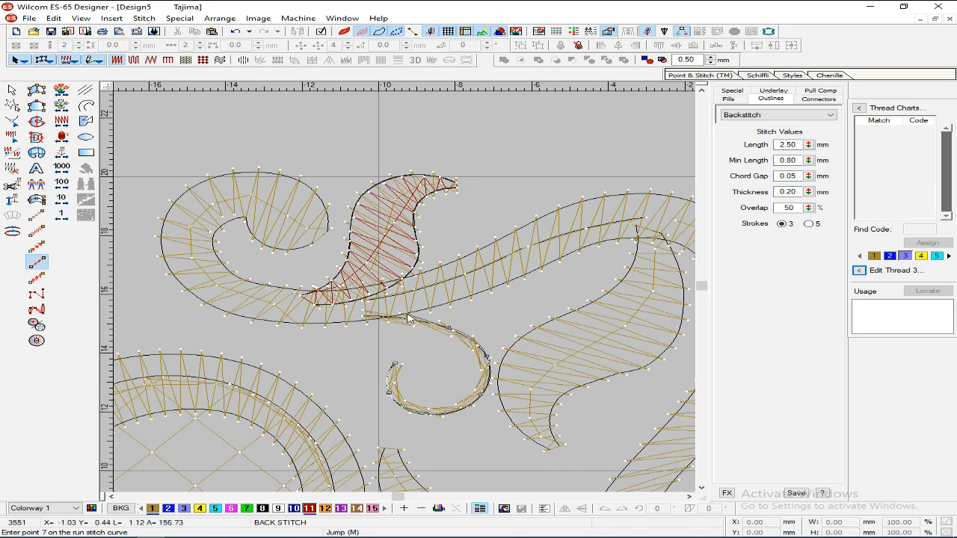
right_click(364, 317)
key(Return)
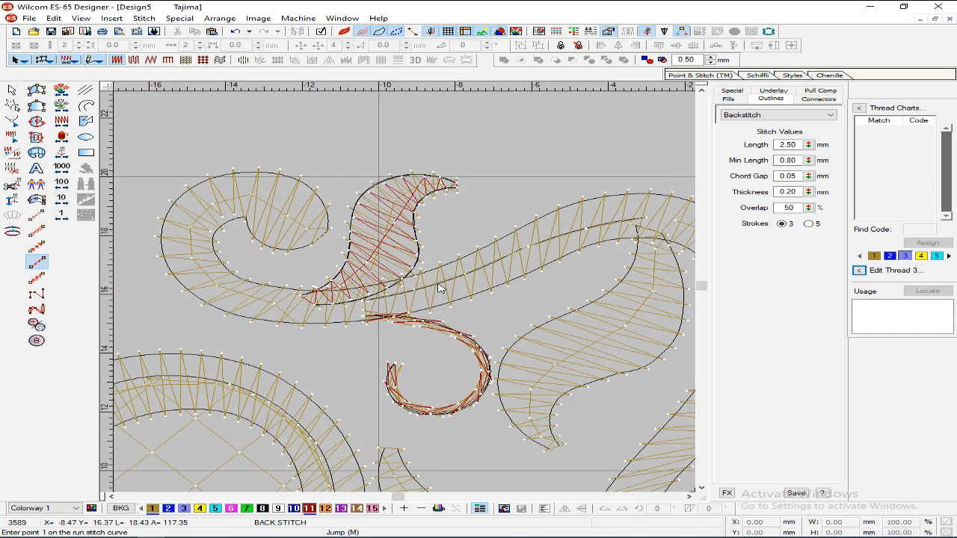
Step: Start a closed satin shape over the large leaf under the band's arch, tracing its left edge down to the lower tip
key(b)
drag(460, 184, 654, 401)
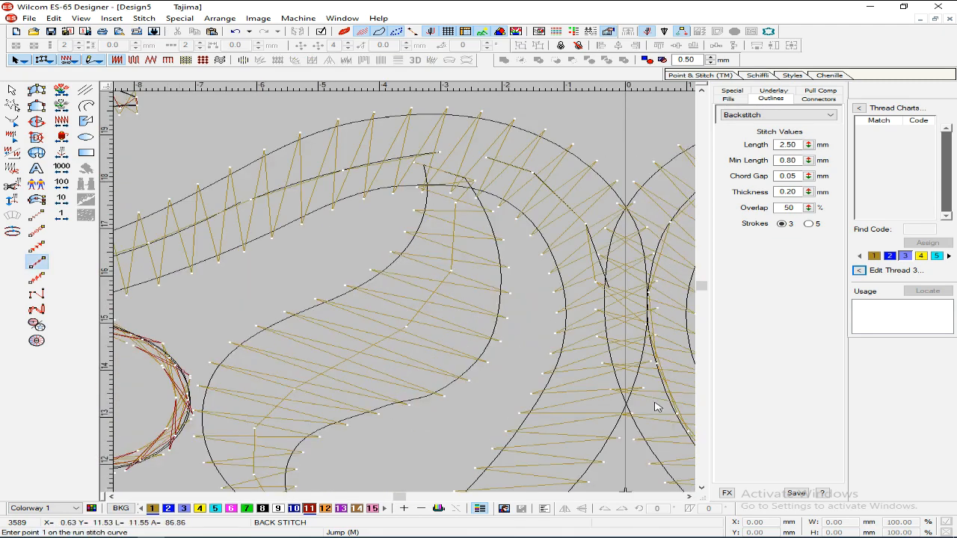
click(37, 137)
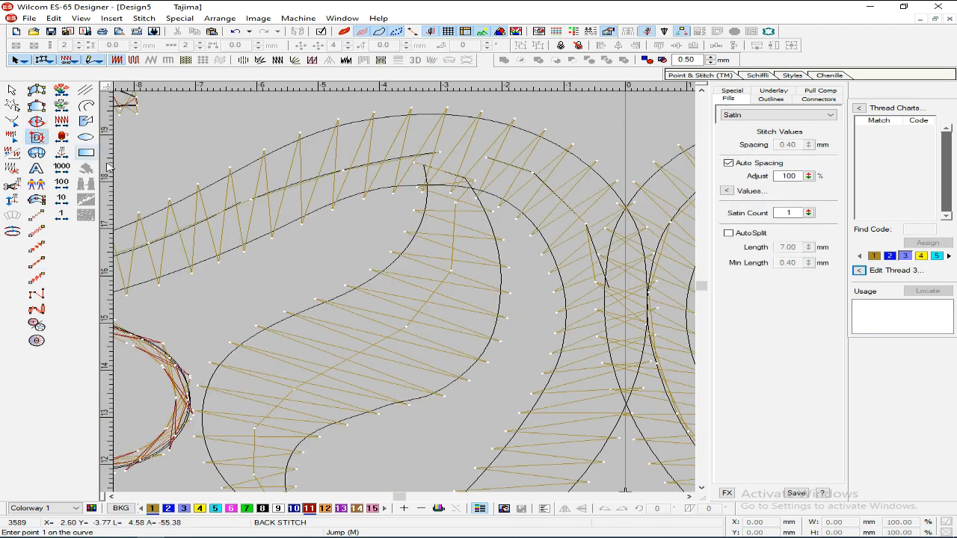
click(426, 187)
click(419, 233)
click(376, 279)
click(316, 307)
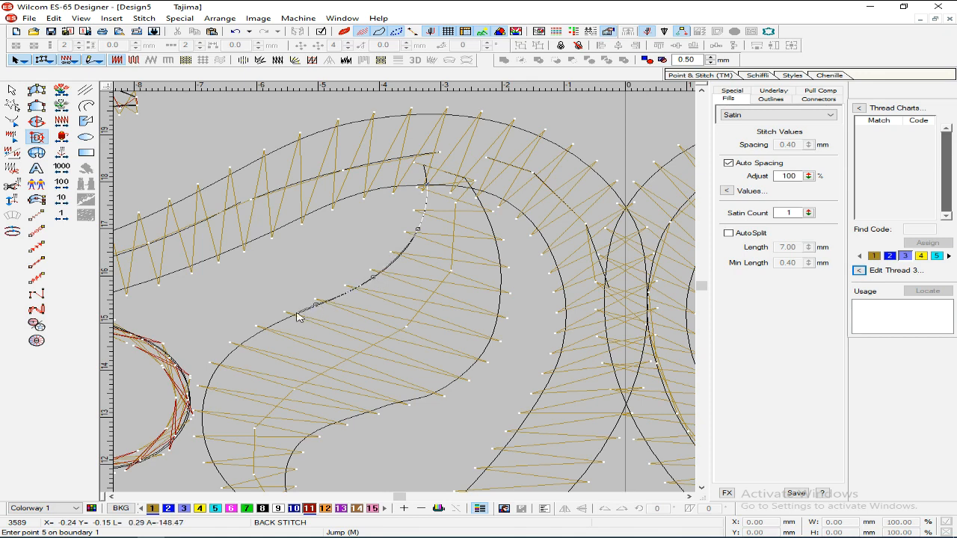
click(237, 347)
scroll(237, 348, down, 3)
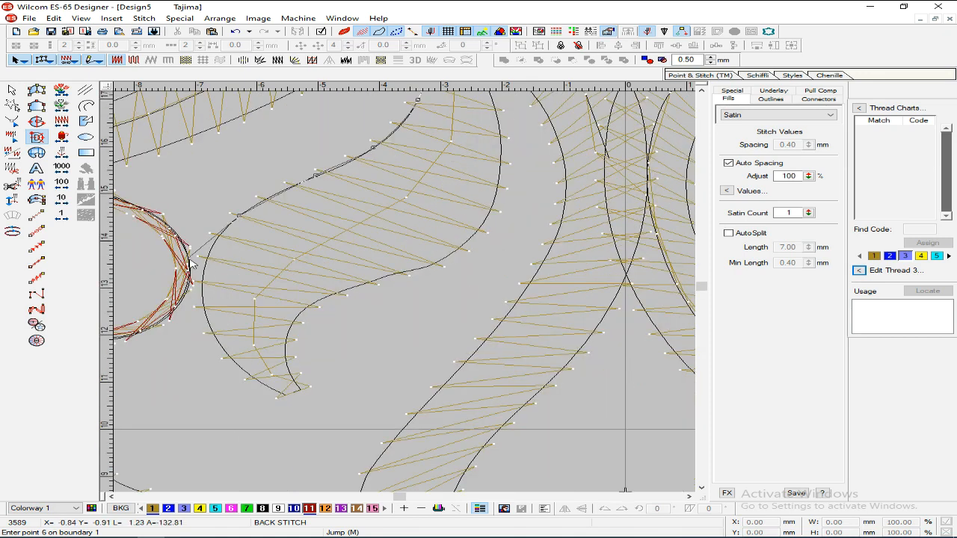
click(203, 269)
click(212, 331)
click(284, 396)
Step: Trace across the leaf's lower tip and up its right edge to the scroll band, and close the outline
scroll(292, 396, down, 1)
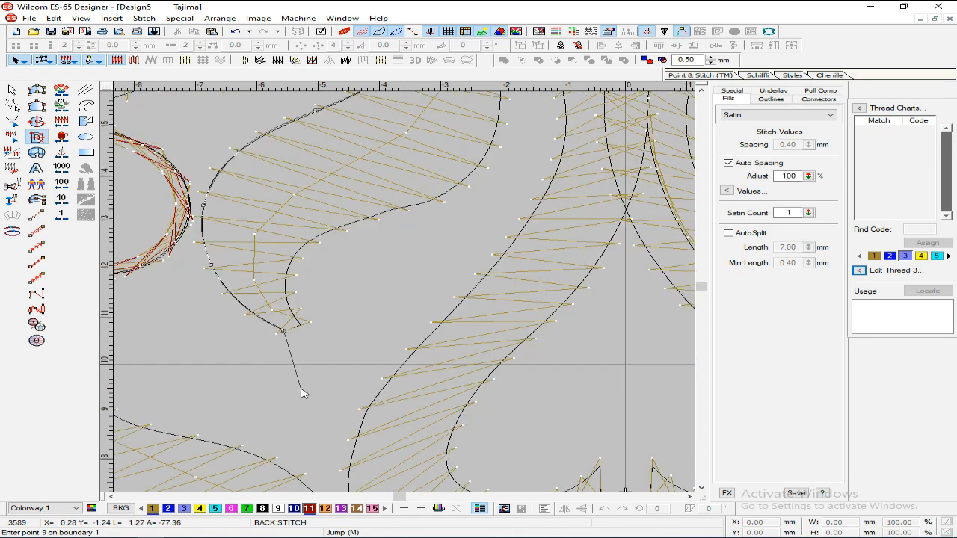
click(300, 324)
click(284, 284)
click(322, 232)
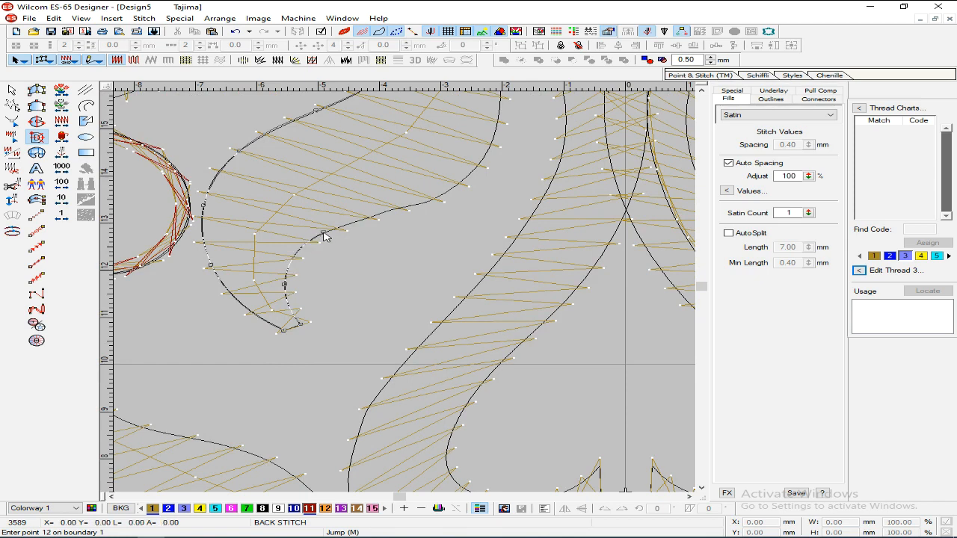
click(409, 209)
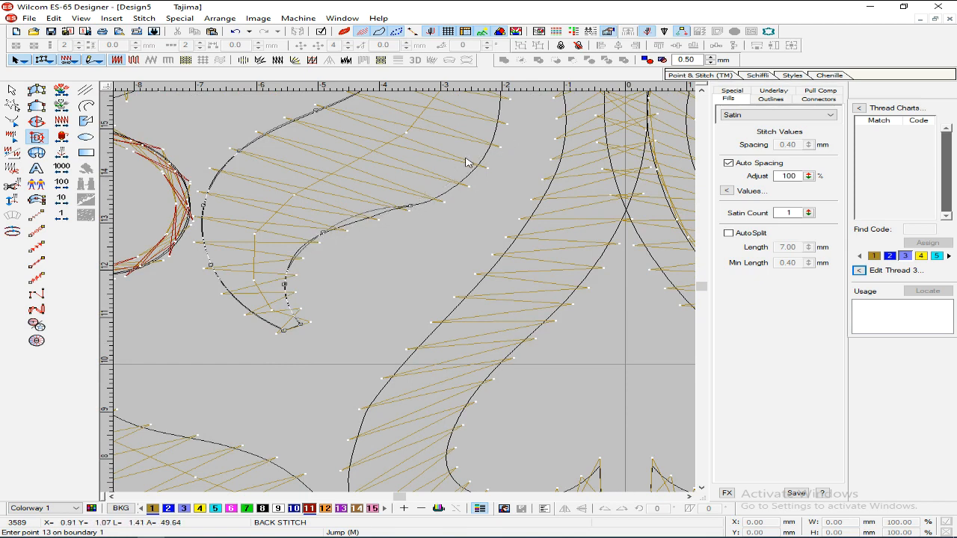
click(464, 179)
click(497, 119)
scroll(497, 119, up, 2)
click(497, 170)
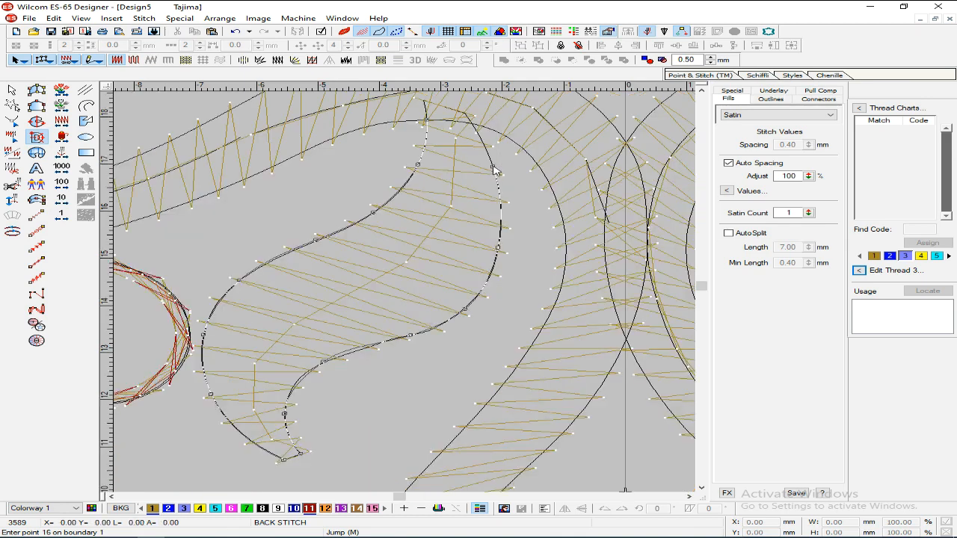
scroll(478, 194, up, 2)
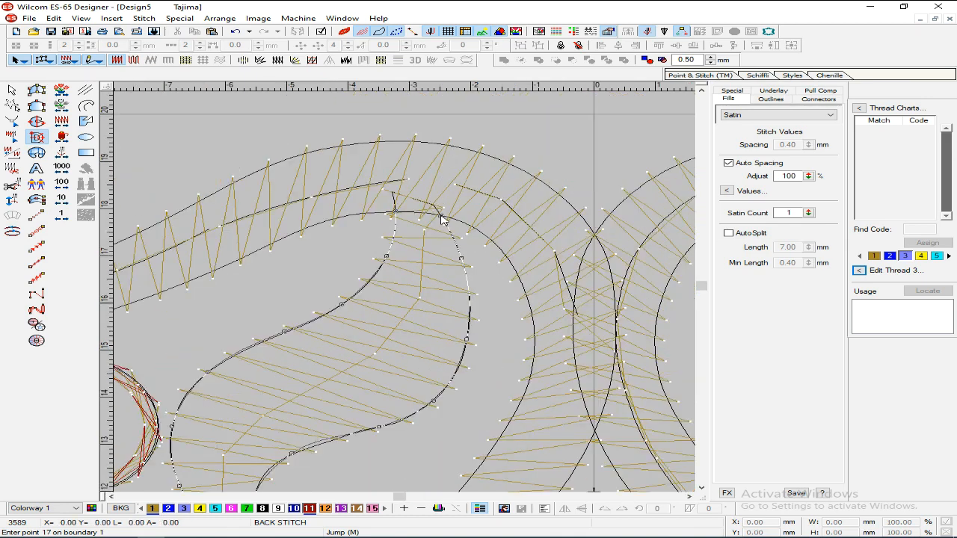
key(Return)
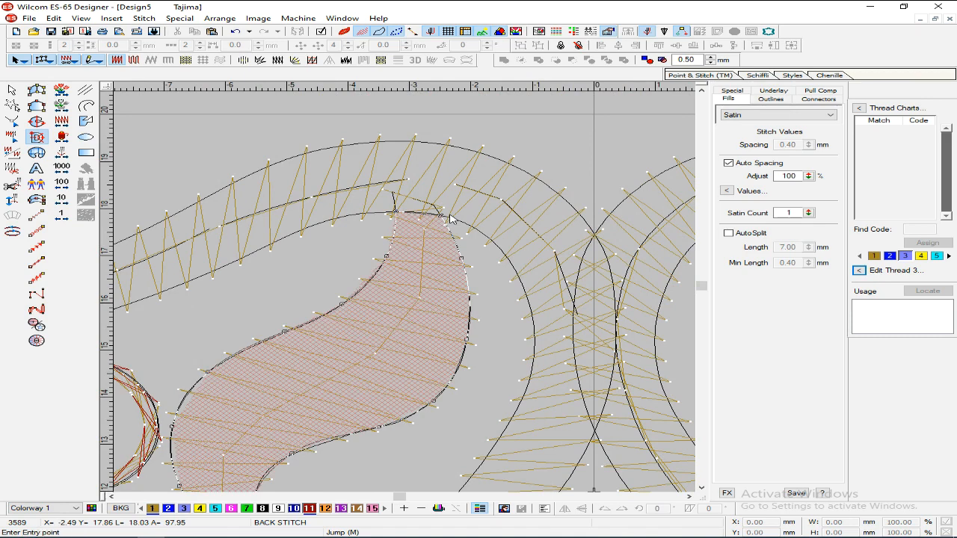
Step: Set stitch angle lines across the large leaf from the scroll band down to its lower tip, and generate the satin fill
click(380, 242)
click(330, 302)
click(459, 385)
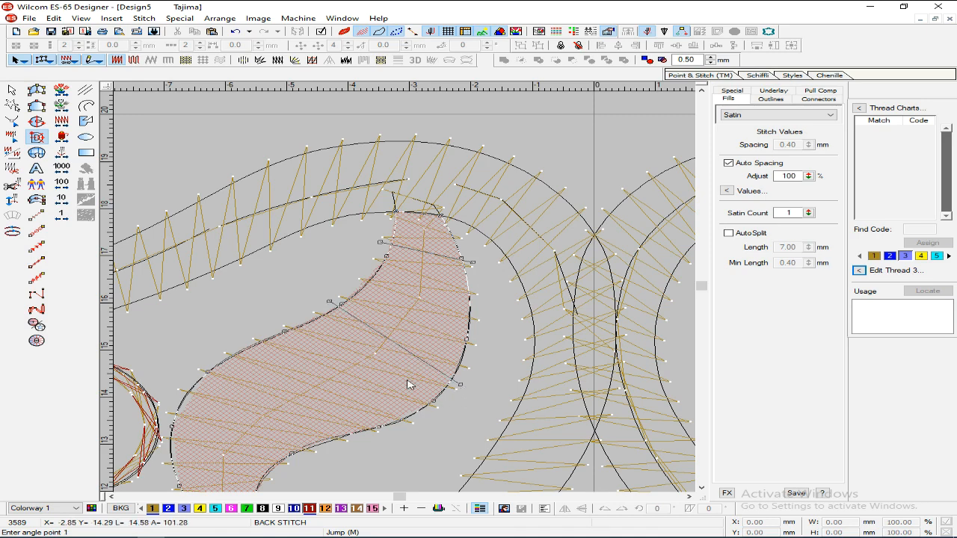
click(234, 338)
click(356, 446)
key(c)
click(295, 365)
click(426, 412)
click(367, 385)
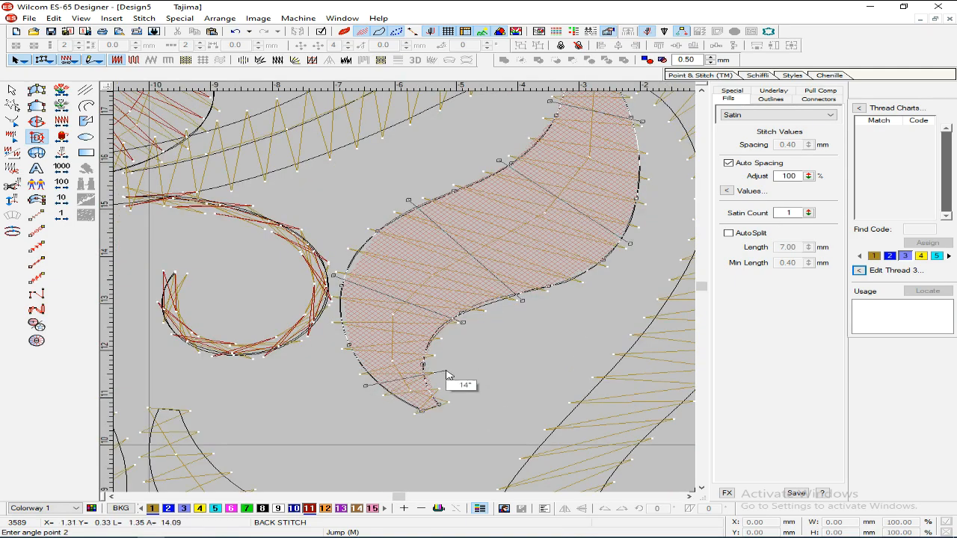
click(434, 371)
key(Return)
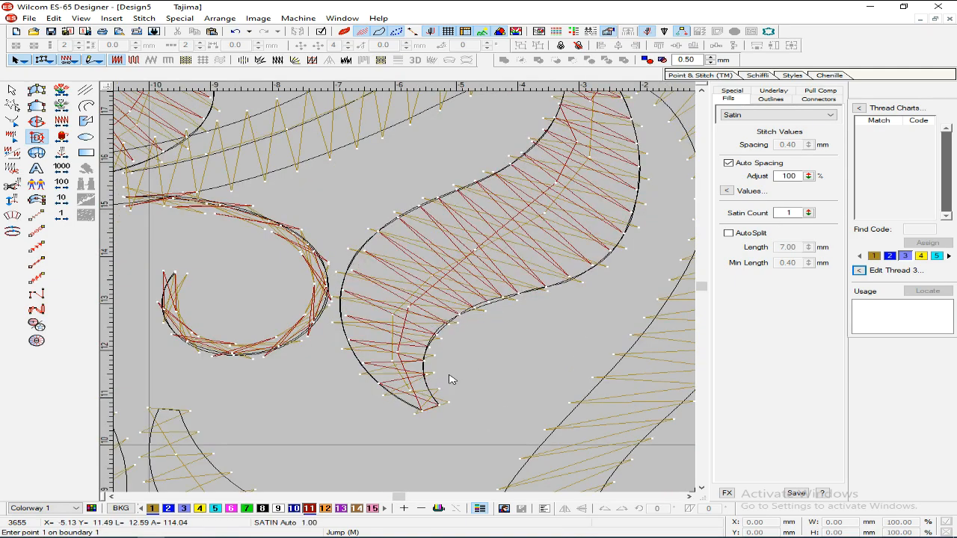
Step: Start a closed satin shape over the left scroll band, tracing the outer edge of its end curl around to the underside
scroll(450, 379, down, 2)
scroll(505, 363, up, 1)
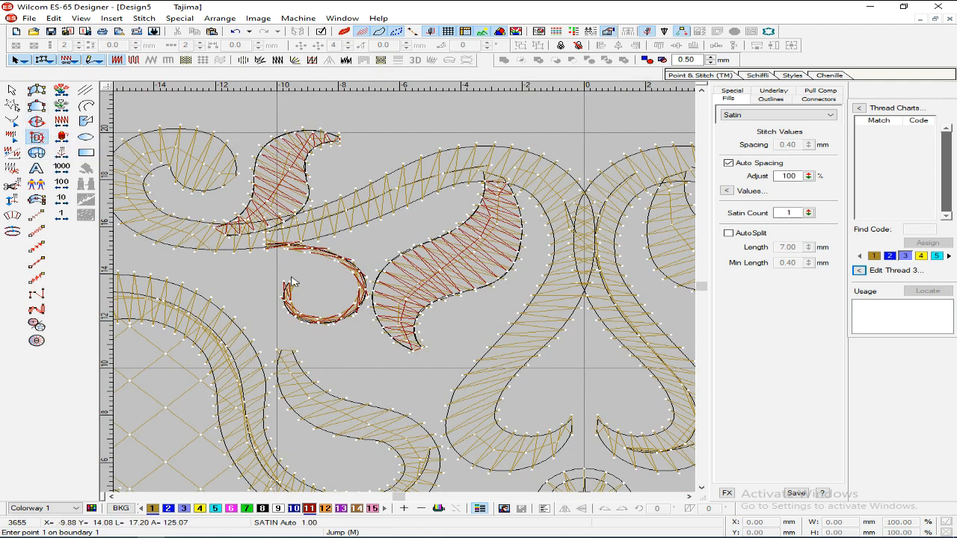
click(237, 176)
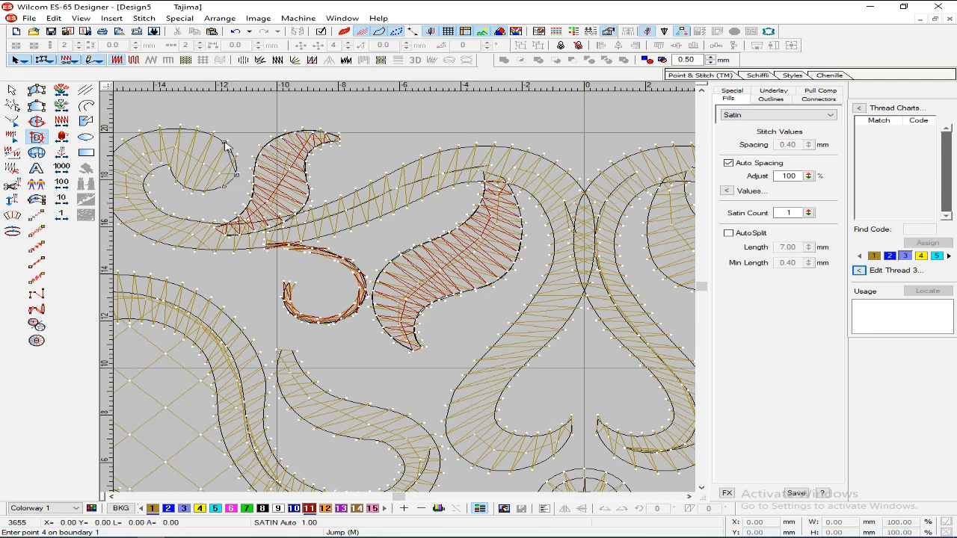
click(171, 130)
click(245, 229)
click(237, 278)
click(279, 317)
Step: Trace the scroll band's lower edge along the underside of the arch and down to the neck of the heart
click(371, 334)
click(464, 315)
click(553, 281)
click(609, 263)
click(657, 273)
click(546, 313)
click(548, 357)
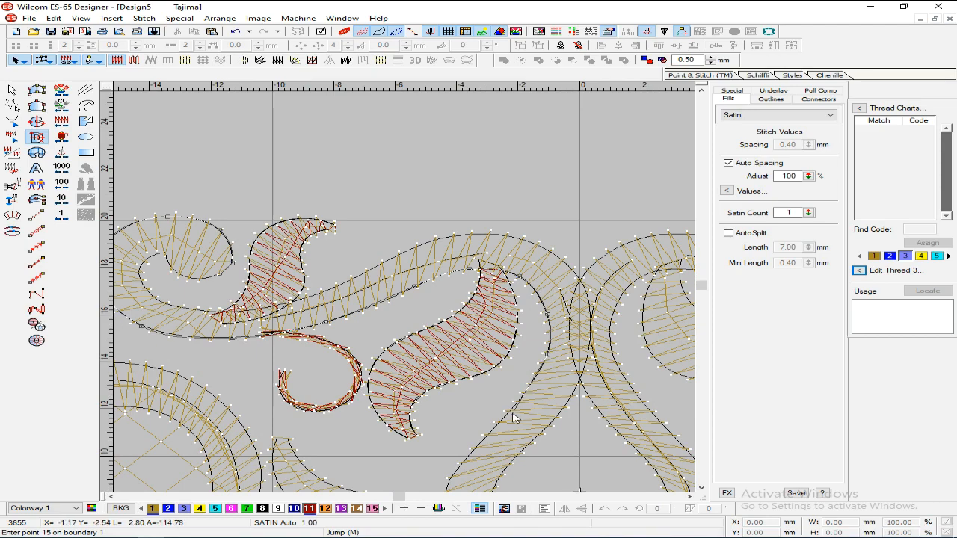
Step: Trace the outer edge of the heart's left half down around its bottom curve to the pointed tip
click(517, 402)
click(490, 422)
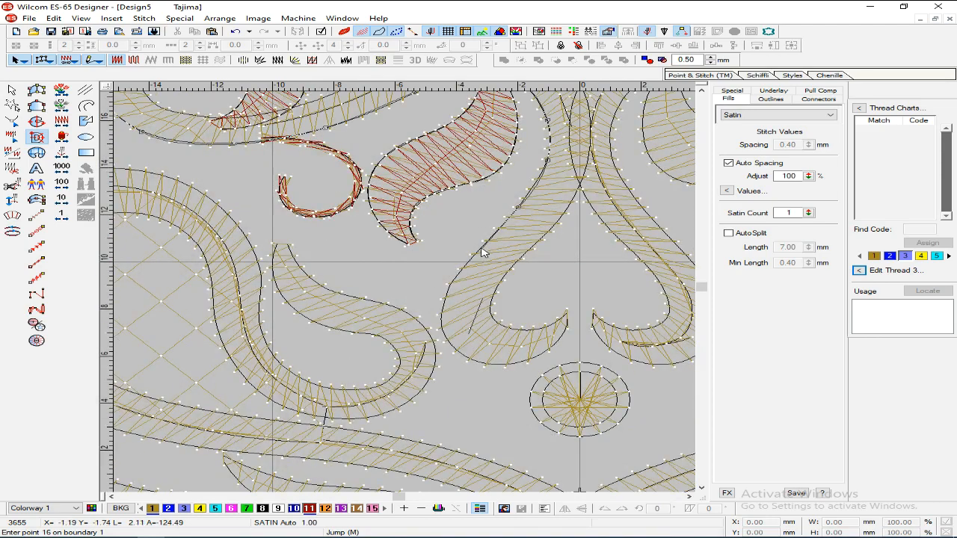
click(447, 297)
click(442, 328)
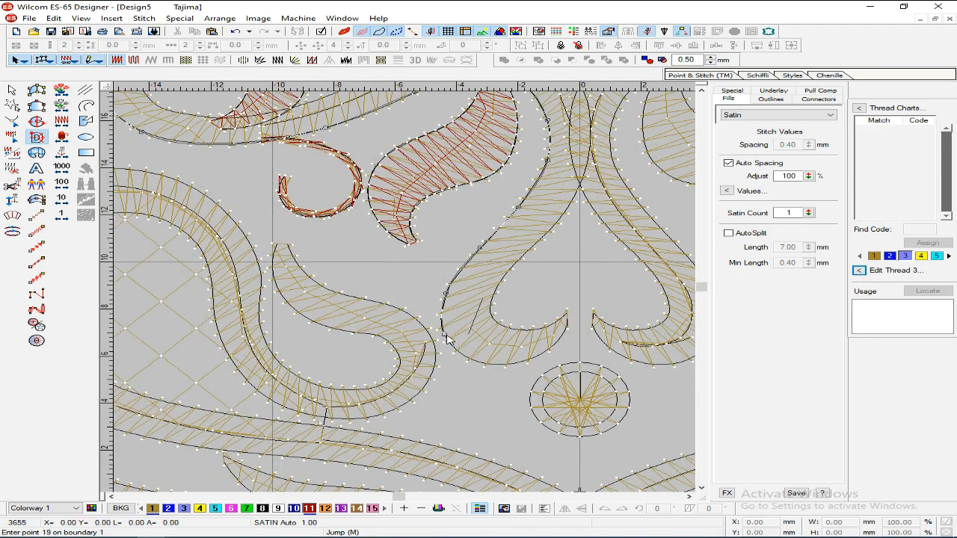
click(471, 362)
click(527, 360)
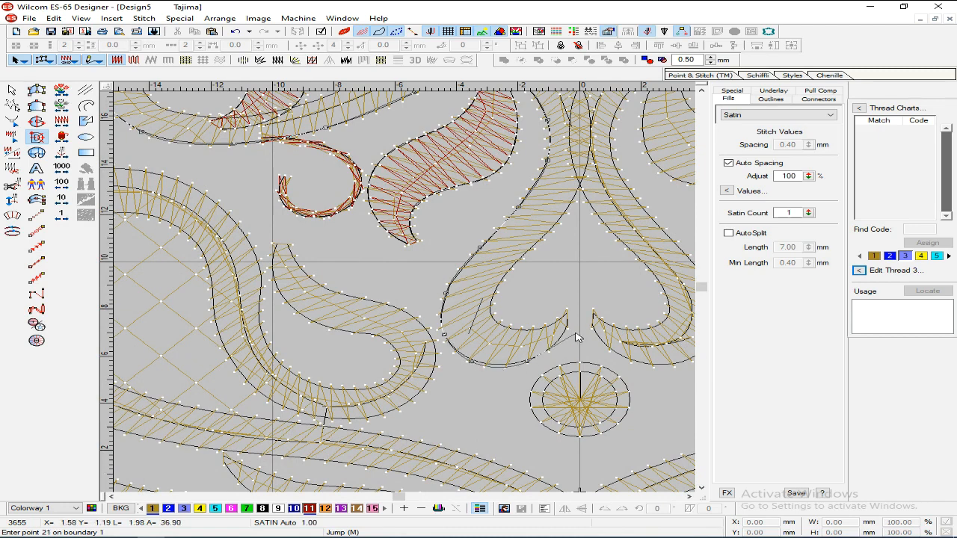
click(569, 329)
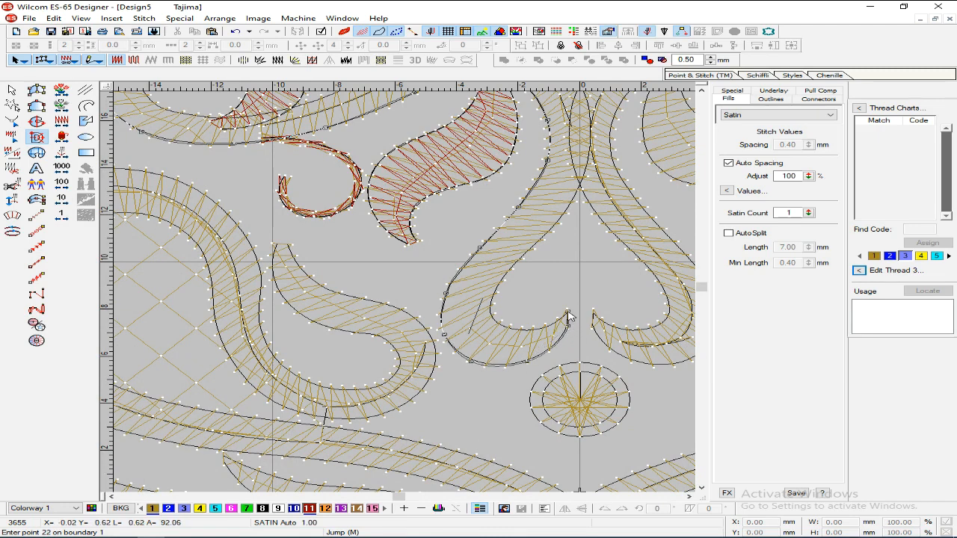
click(568, 311)
Step: Trace from the tip back up the heart's inner edge, through the crossing, to the outer shoulder of the arch
click(547, 330)
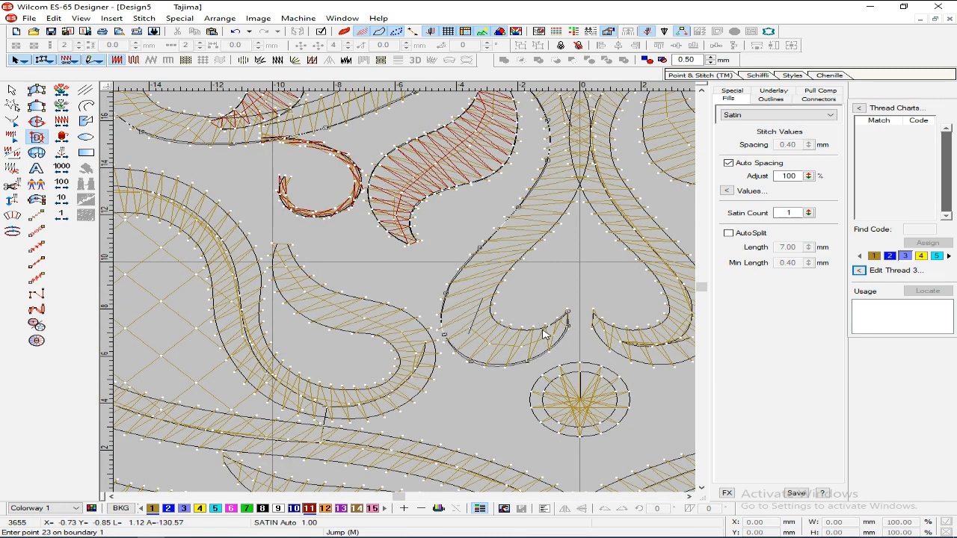
click(494, 319)
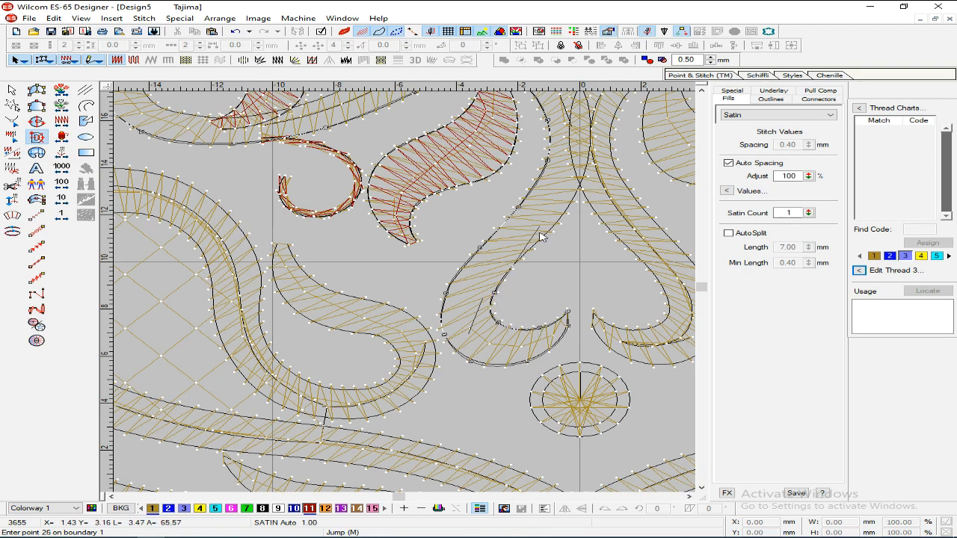
click(535, 199)
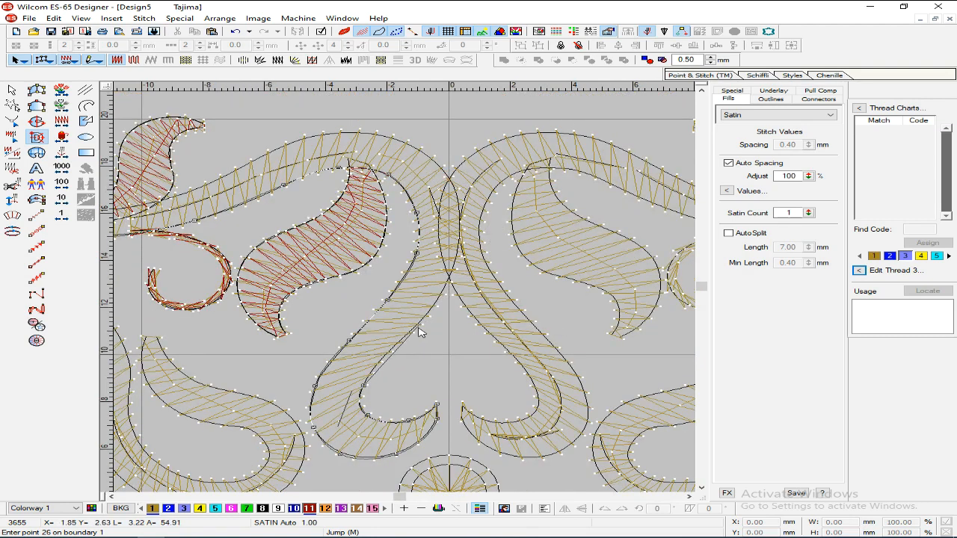
click(440, 294)
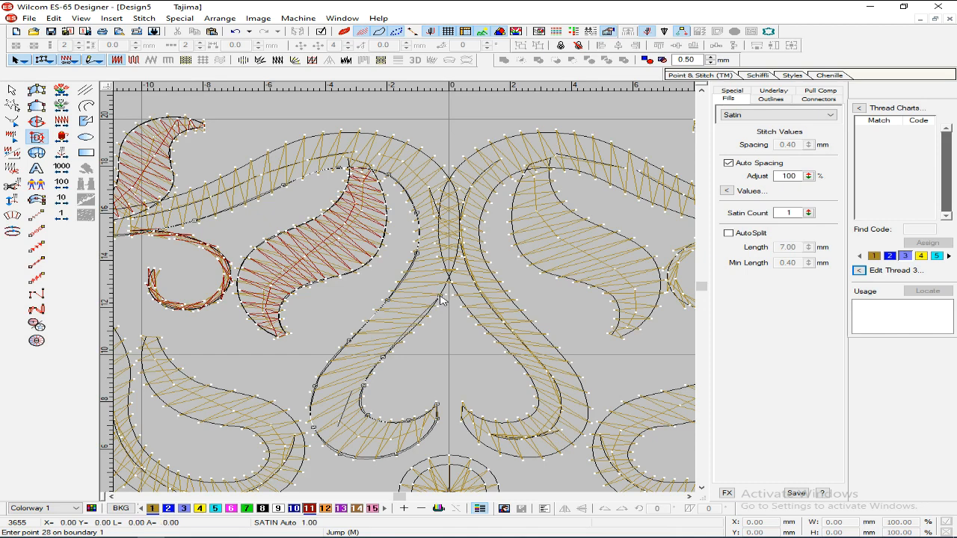
click(462, 226)
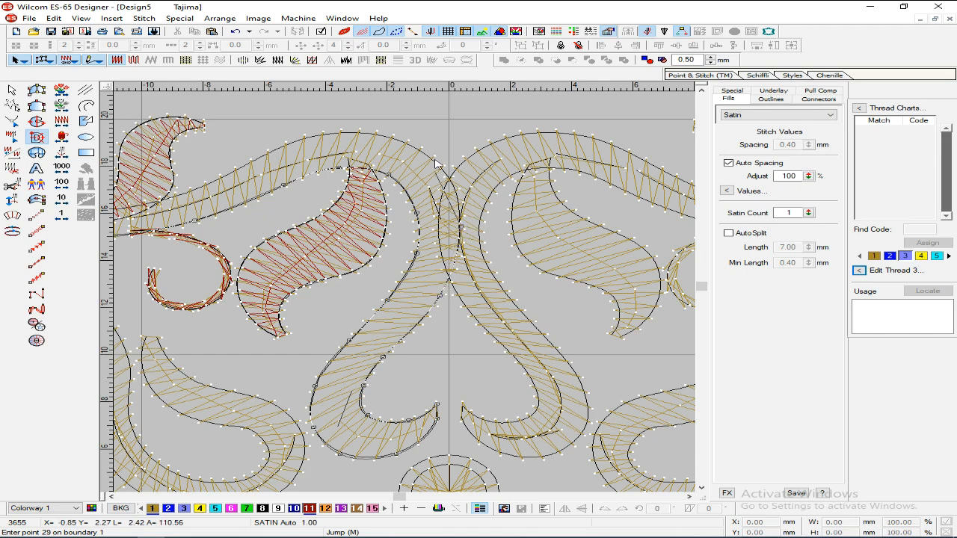
click(440, 166)
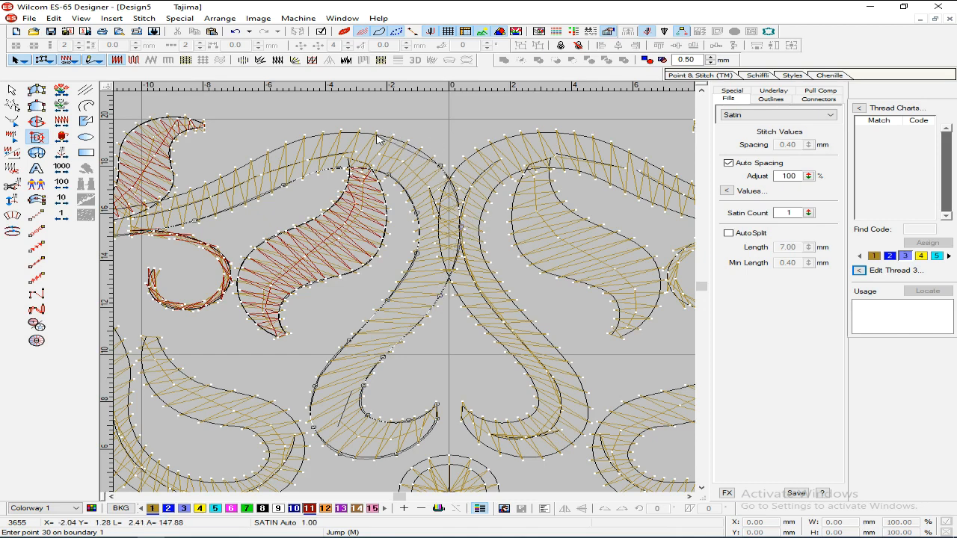
Step: Trace the scroll band's upper edge back over the arch and into the inner curl, and close the outline
click(372, 133)
click(293, 141)
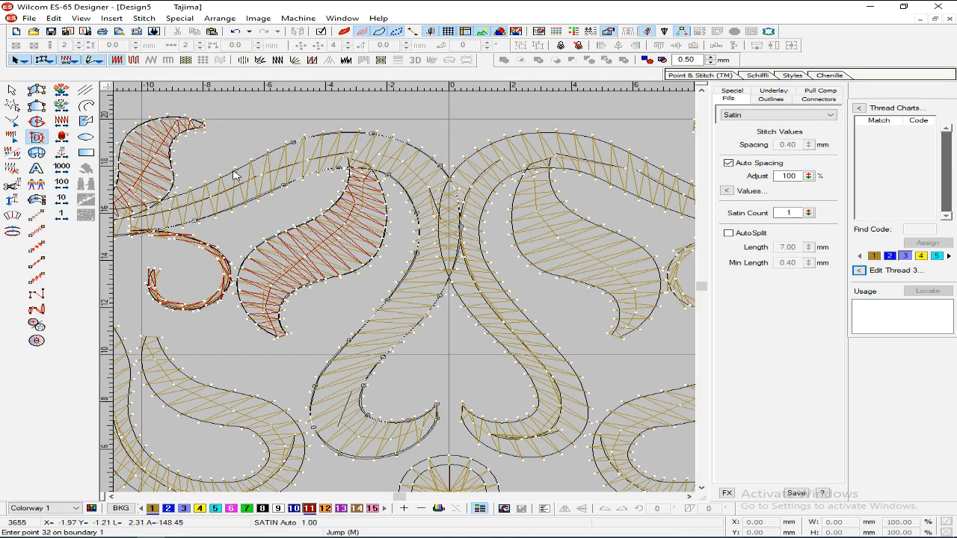
click(198, 196)
click(277, 255)
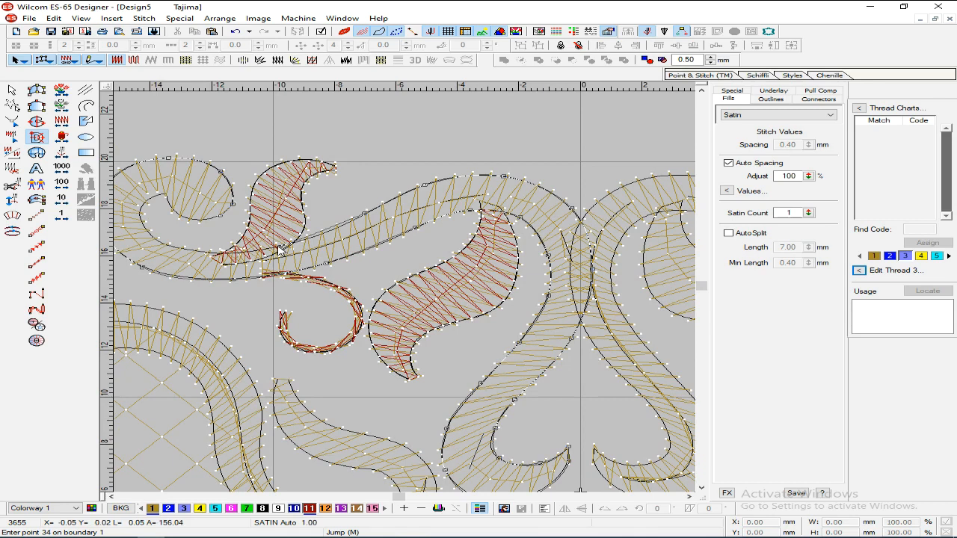
click(199, 254)
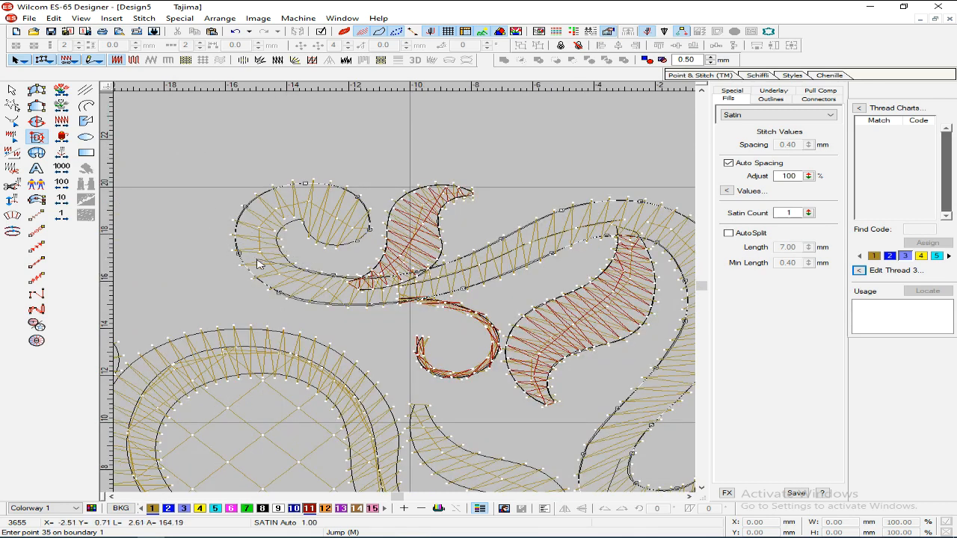
click(278, 237)
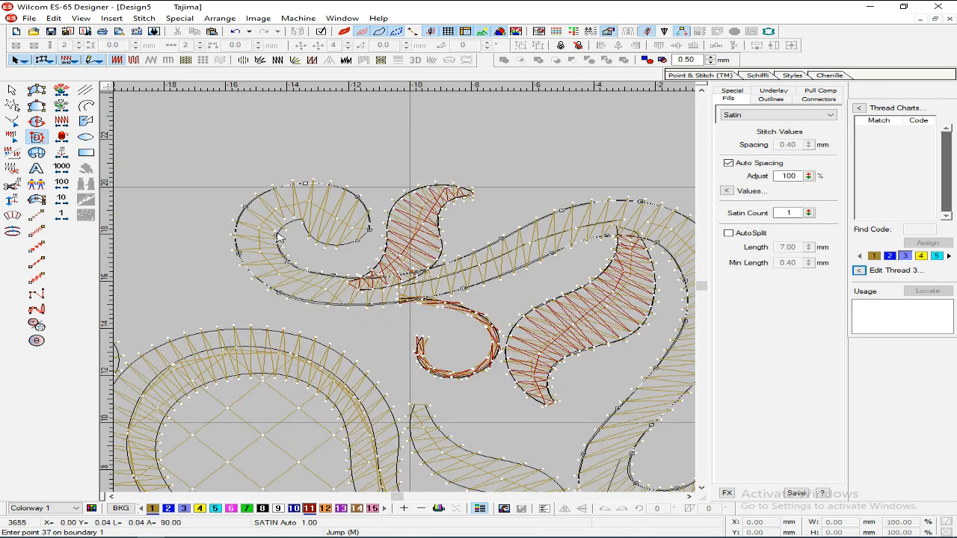
click(302, 222)
key(Return)
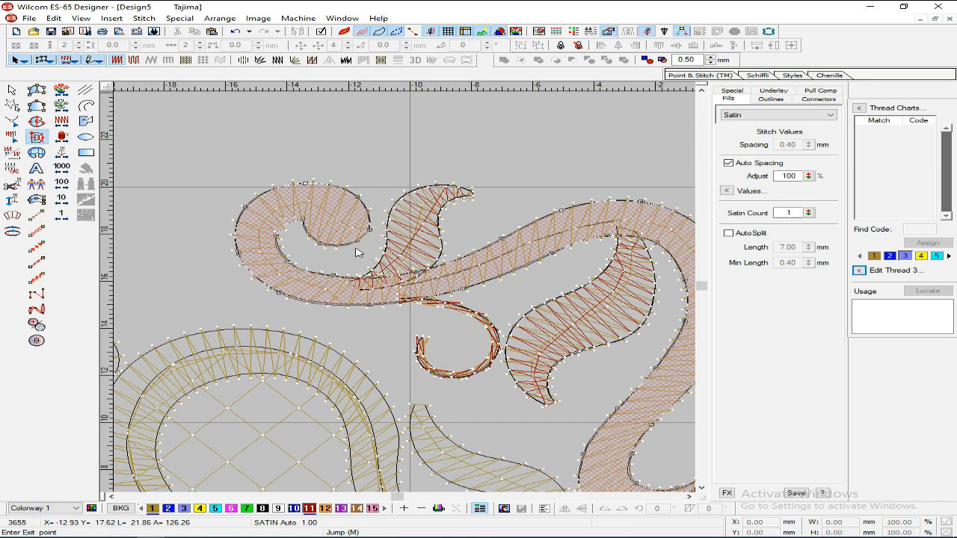
Step: Set stitch angle lines around the scroll's end curl and along the band as it rises toward the arch
click(338, 181)
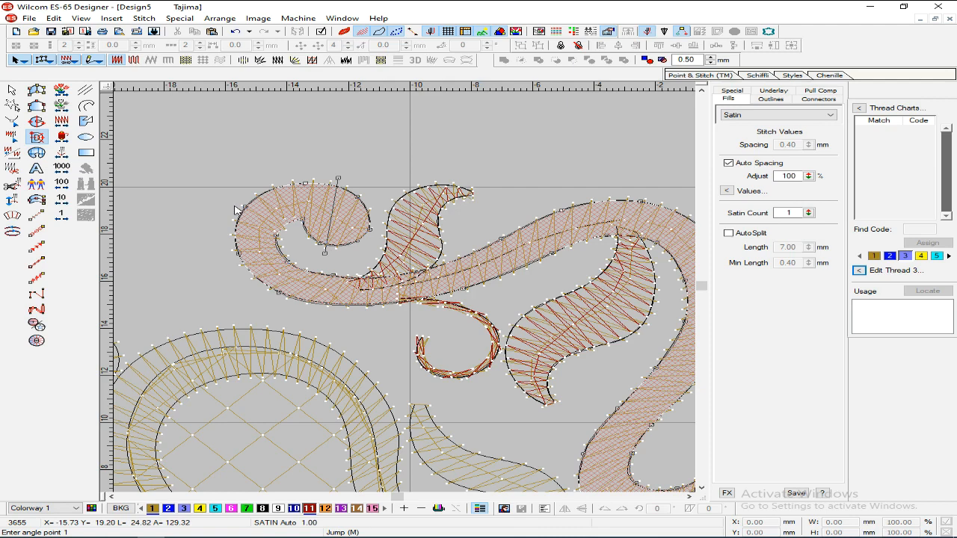
click(255, 188)
click(217, 256)
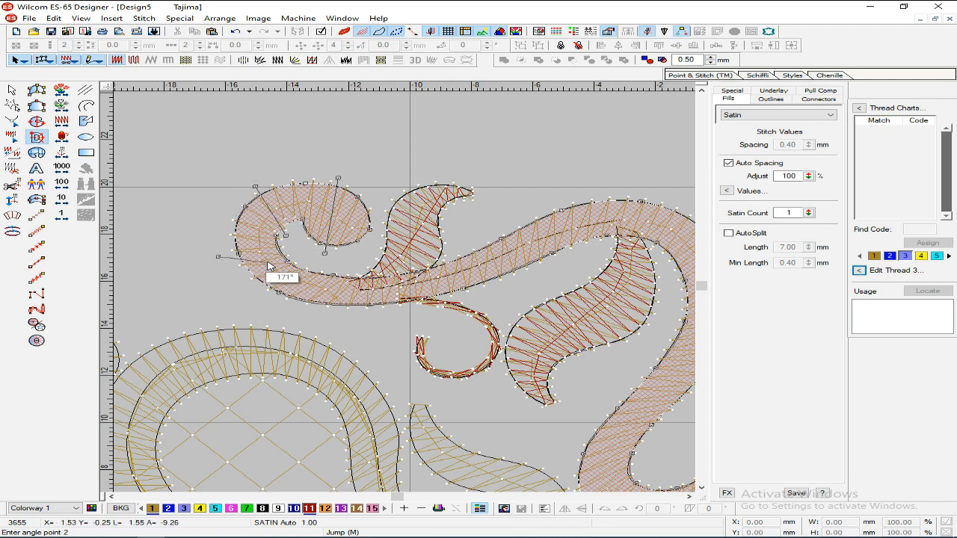
click(295, 262)
click(316, 311)
click(351, 270)
click(417, 305)
click(439, 247)
click(543, 263)
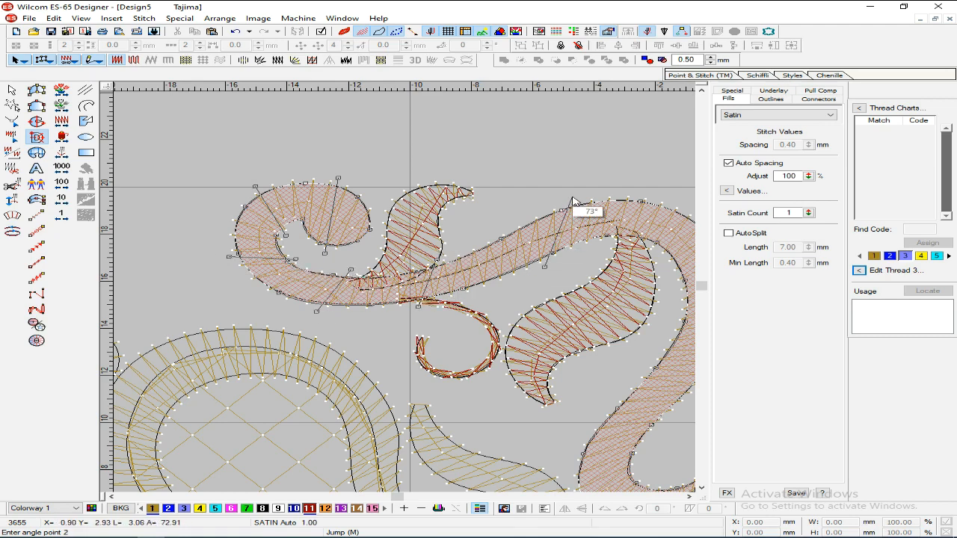
Step: Set stitch angle lines over the arch and down the neck into the upper part of the heart's left half
click(662, 264)
click(572, 236)
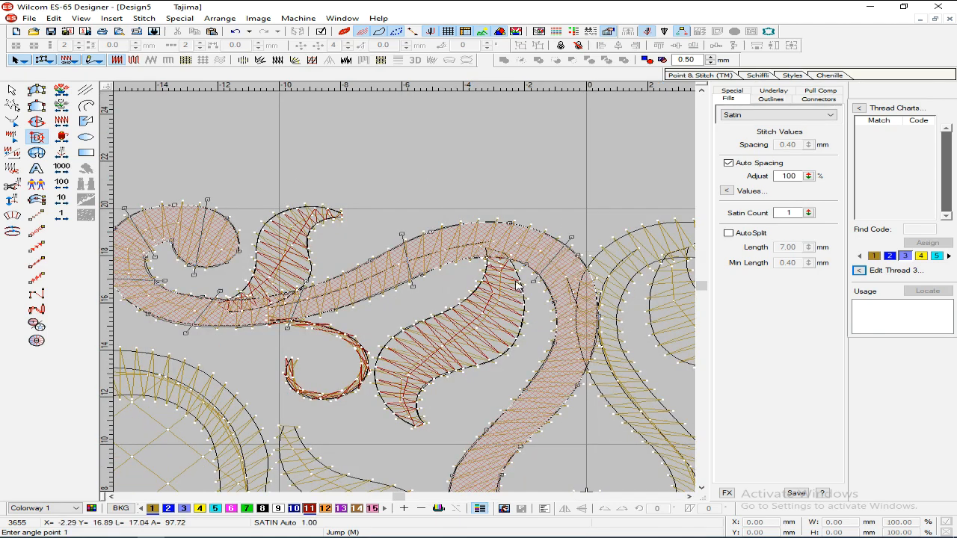
click(474, 265)
click(480, 214)
click(547, 322)
click(610, 309)
click(520, 381)
click(573, 407)
click(450, 427)
click(535, 444)
Step: Set the remaining stitch angle lines around the heart's bottom curve and generate the scroll band's satin fill
scroll(523, 418, down, 3)
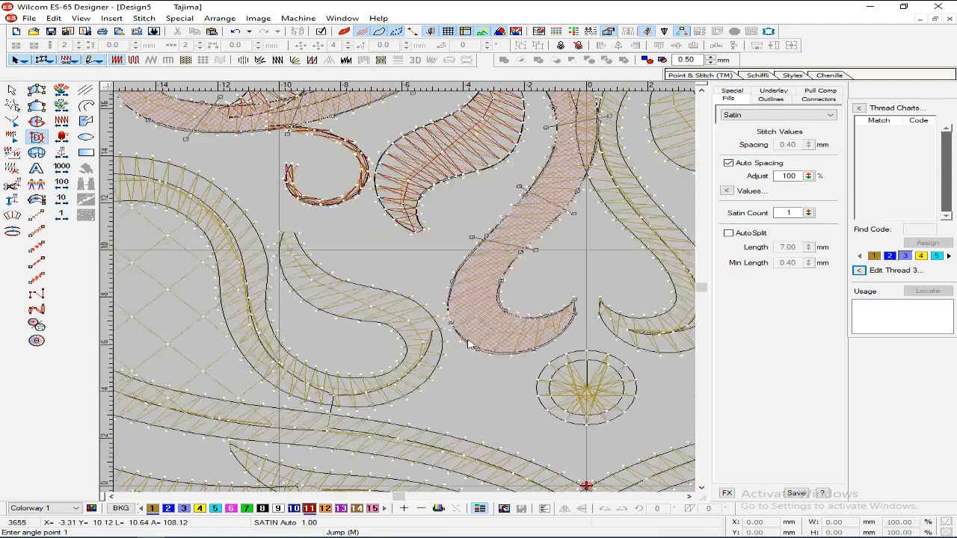
click(438, 298)
click(508, 280)
click(486, 356)
click(512, 305)
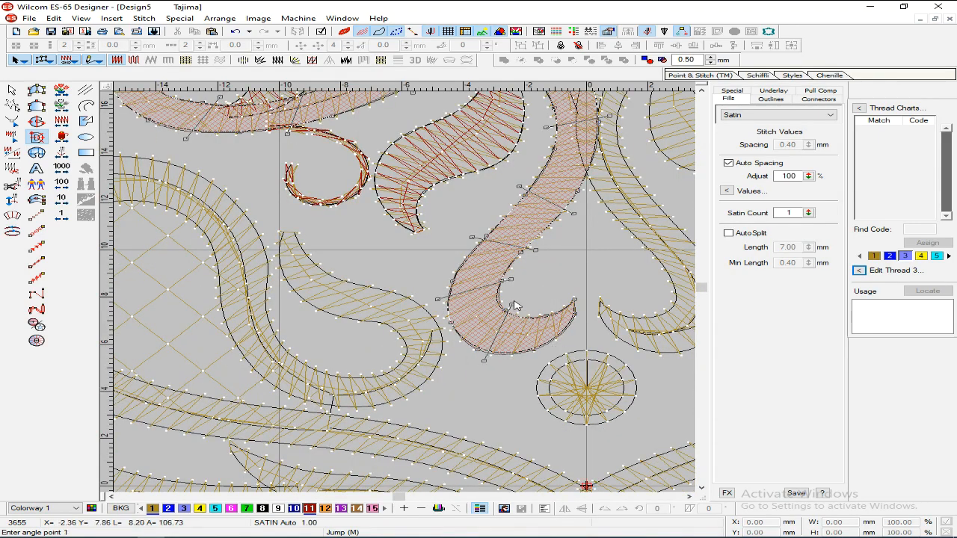
key(Return)
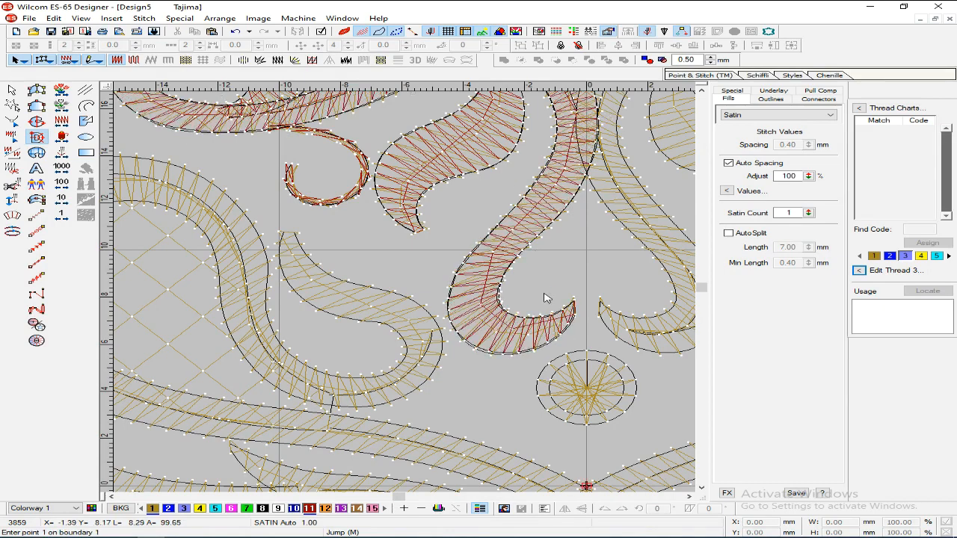
Step: Preview the whole design in realistic stitch rendering, check the dark red scroll up close, and return to the stitch-line view
key(shift+z)
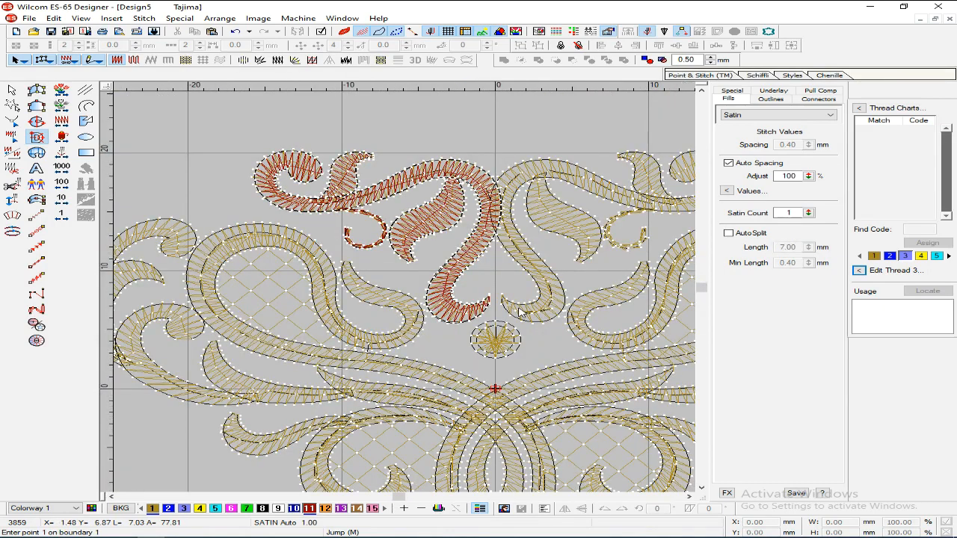
key(t)
key(shift+z)
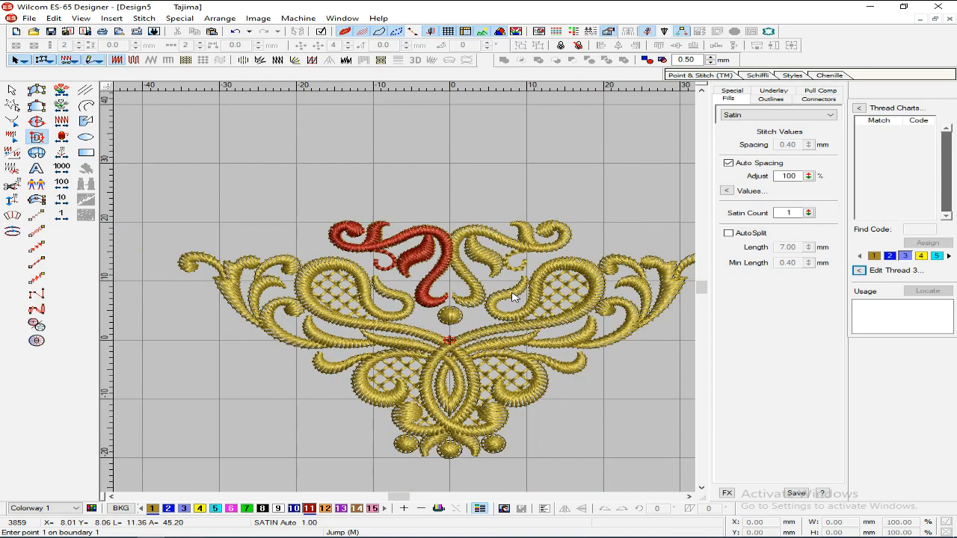
key(z)
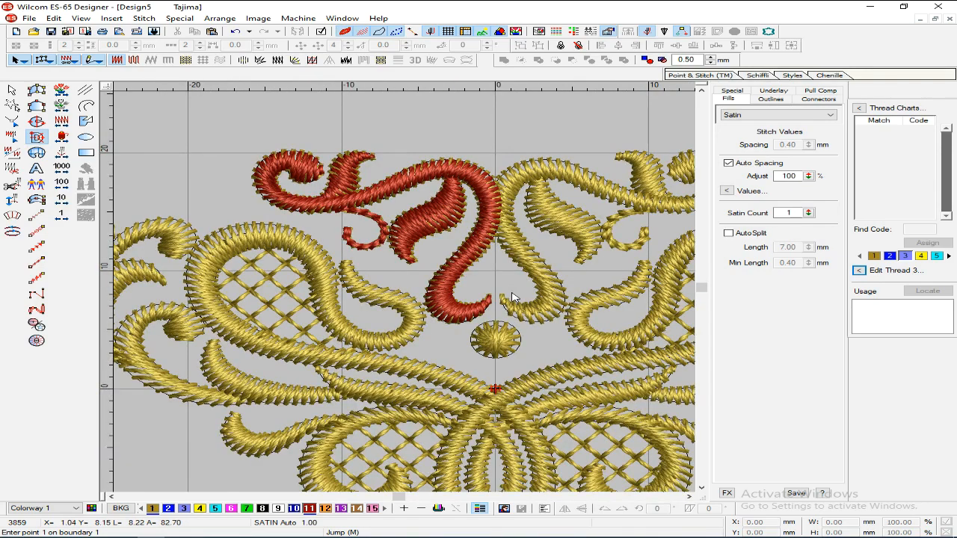
key(t)
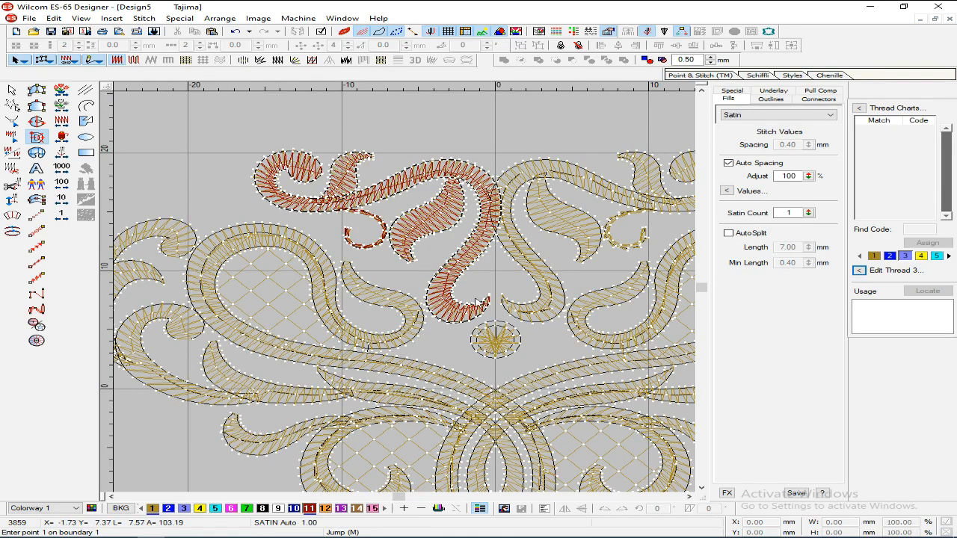
Step: Start an Input A satin column at the top of the small circle below the heart
key(shift+z)
key(z)
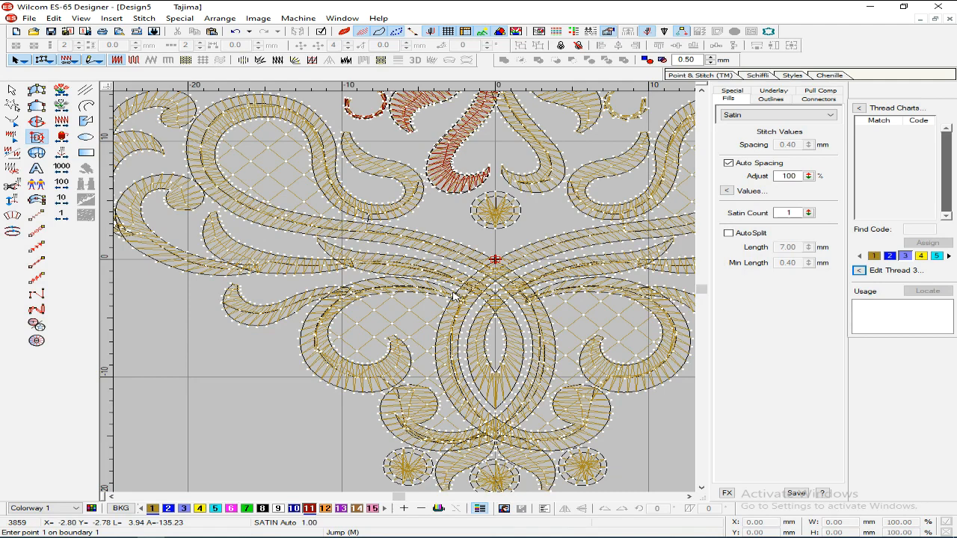
scroll(336, 299, up, 3)
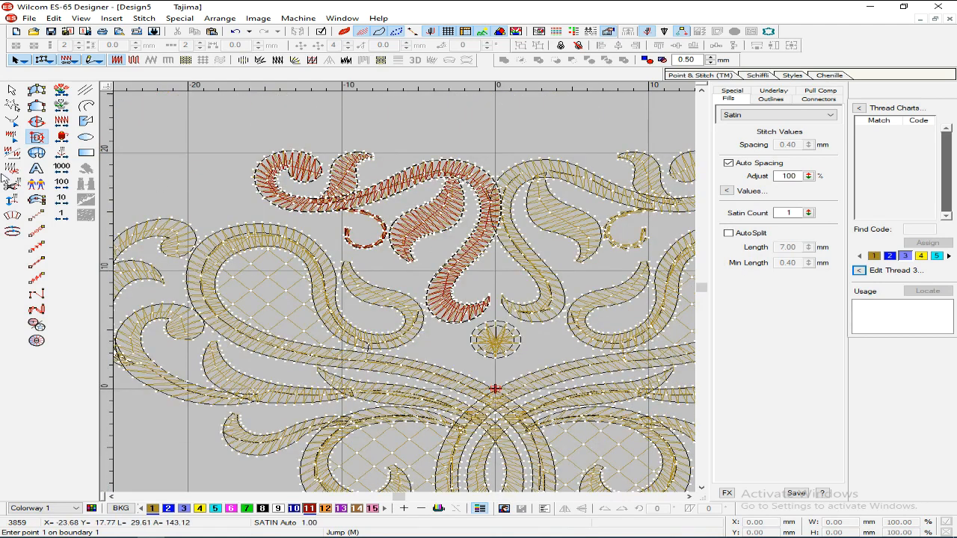
click(37, 90)
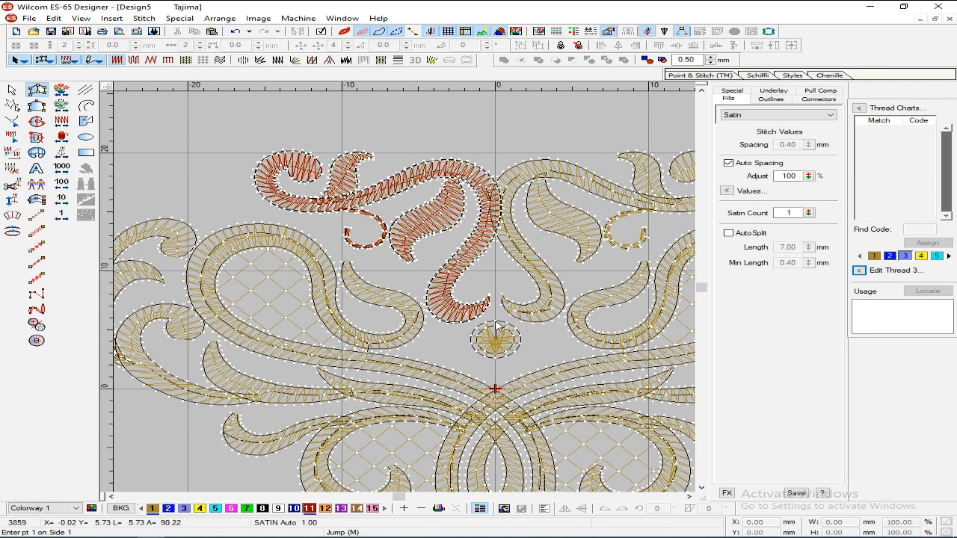
click(495, 321)
click(472, 342)
click(497, 328)
click(520, 338)
key(BackSpace)
key(BackSpace)
key(BackSpace)
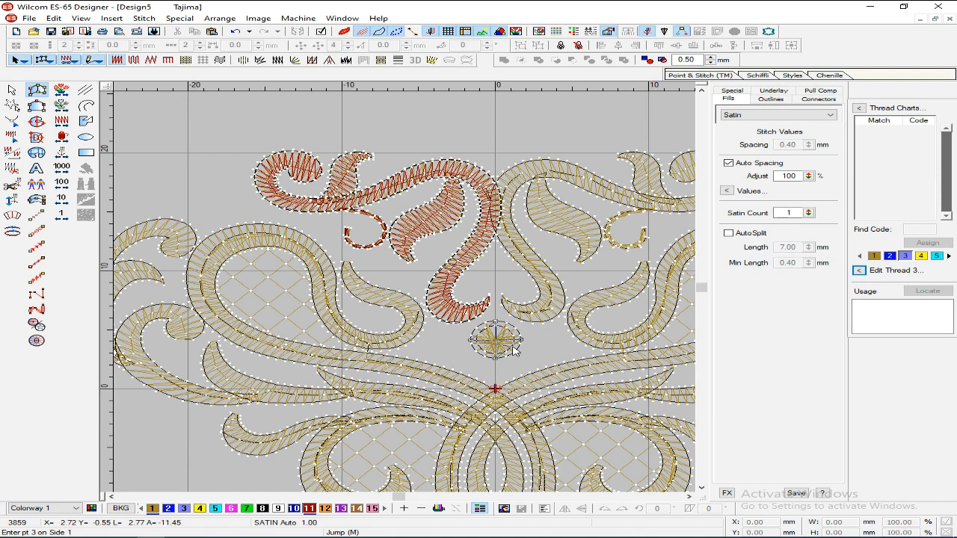
key(BackSpace)
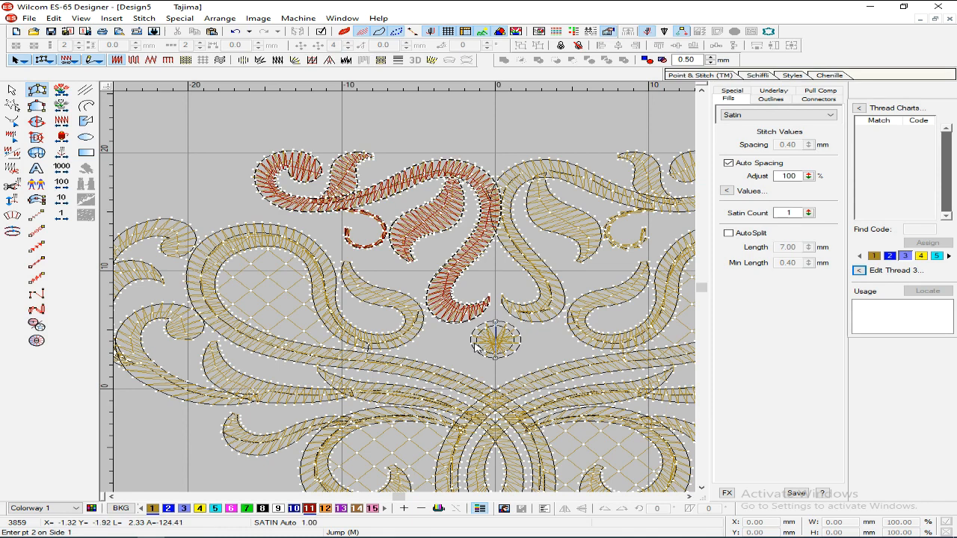
Step: Trace the rest of the small circle below the heart with column points and generate its satin stitches
click(471, 341)
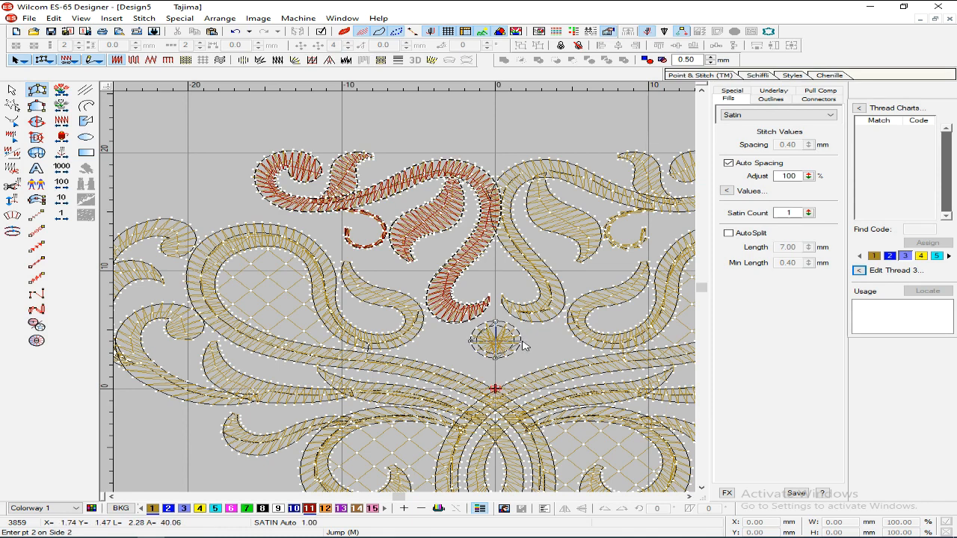
click(496, 325)
click(495, 324)
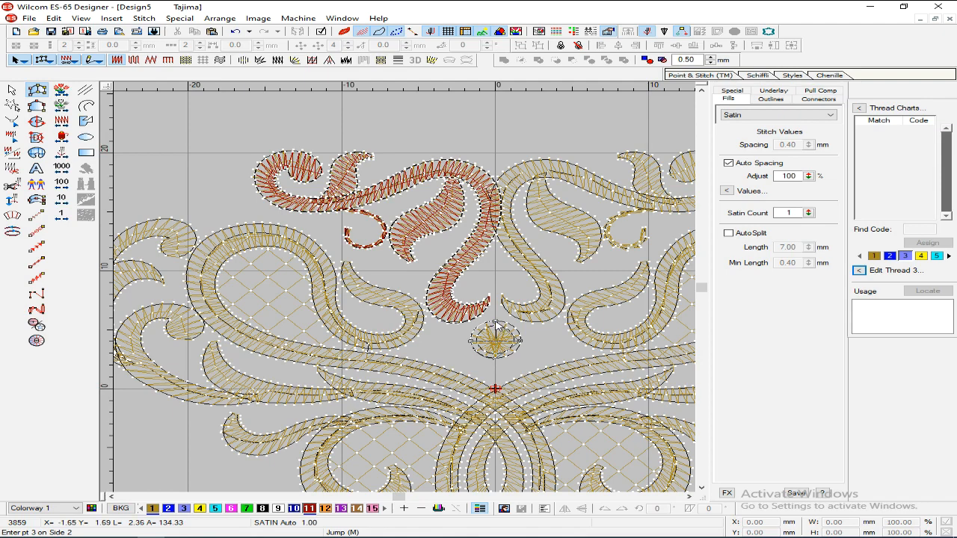
key(Return)
Step: Turn off auto spacing for the new satin circle, set its stitch spacing to 0.60 mm and preview it in realistic rendering
key(shift+z)
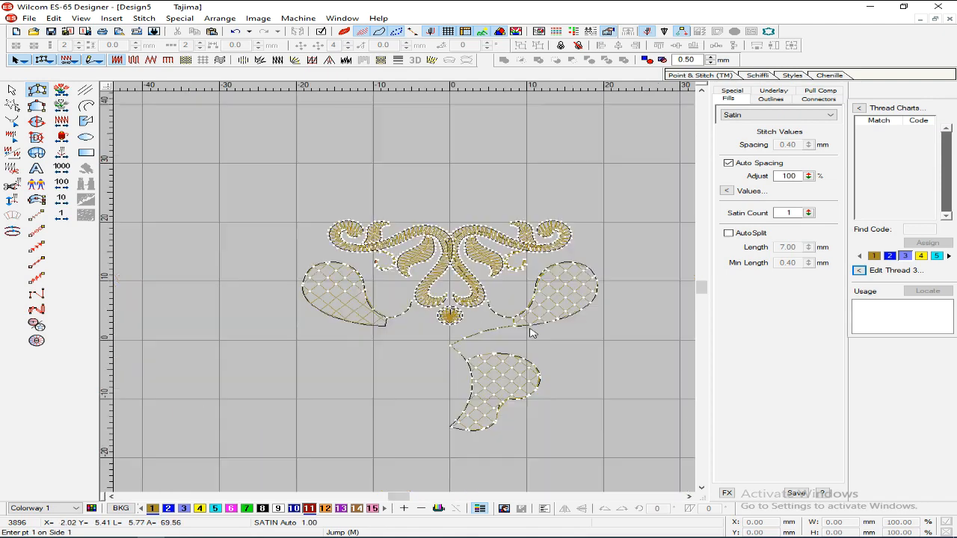
key(z)
key(z)
key(Escape)
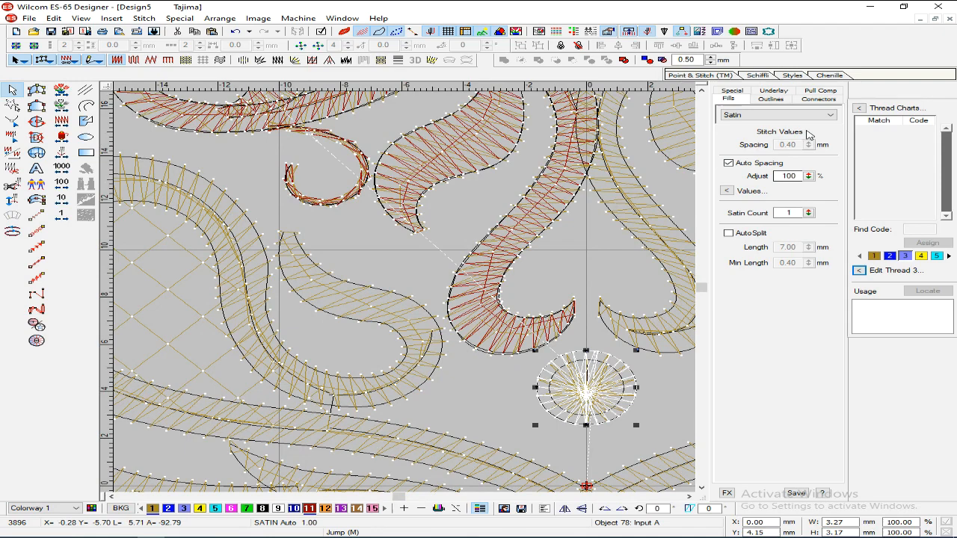
click(734, 165)
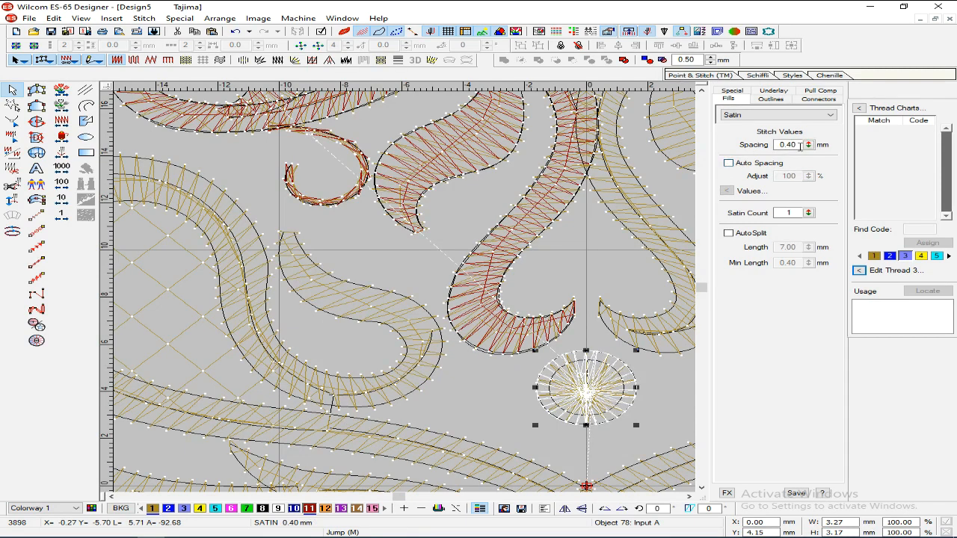
drag(800, 147, 715, 155)
key(BackSpace)
text(.60)
key(Return)
click(346, 32)
click(346, 32)
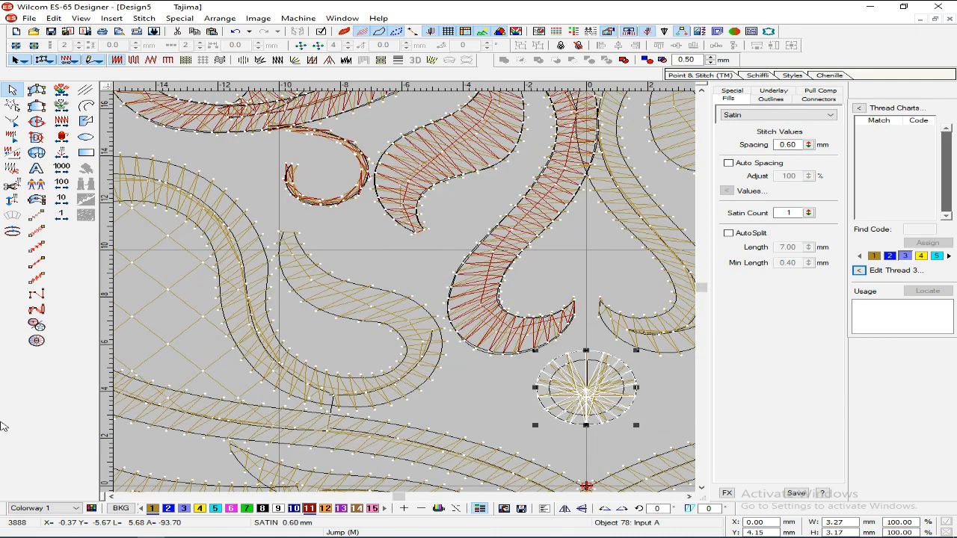
Step: Set the satin circle's stitch spacing to 0.50 mm and deselect it
drag(797, 147, 714, 153)
text(.5)
key(Return)
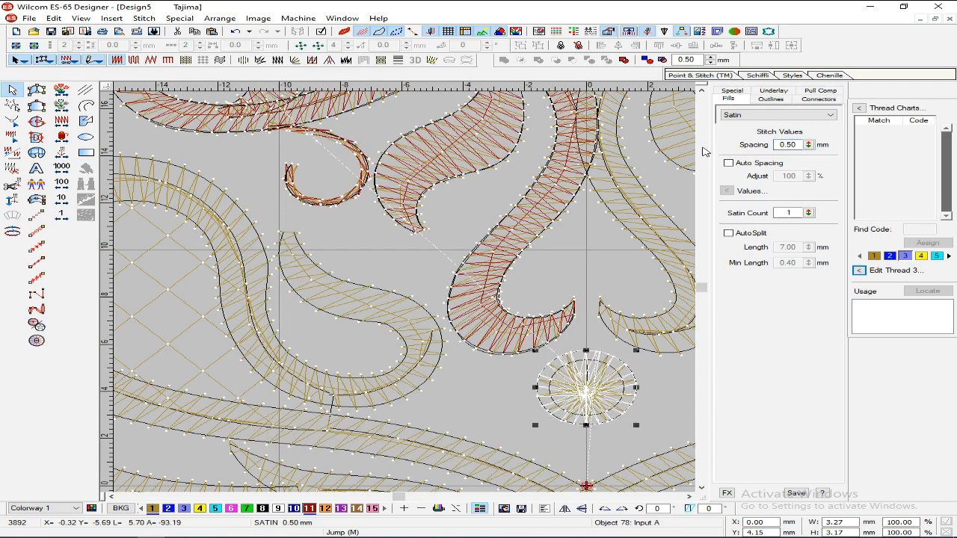
key(shift+z)
key(Escape)
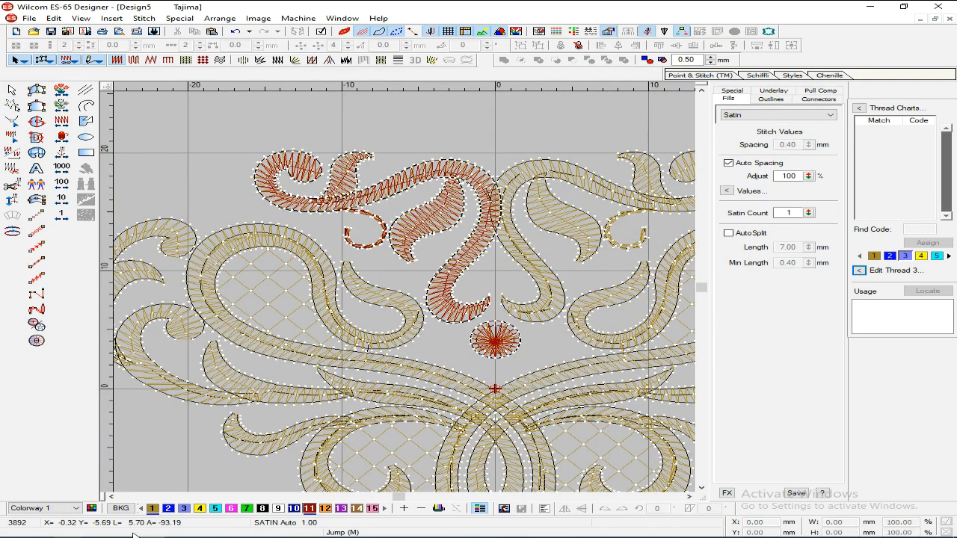
Step: Start a Complex Fill boundary around the left teardrop's lattice area, from its narrow lower end up the inner side to the top
key(b)
drag(470, 154, 232, 351)
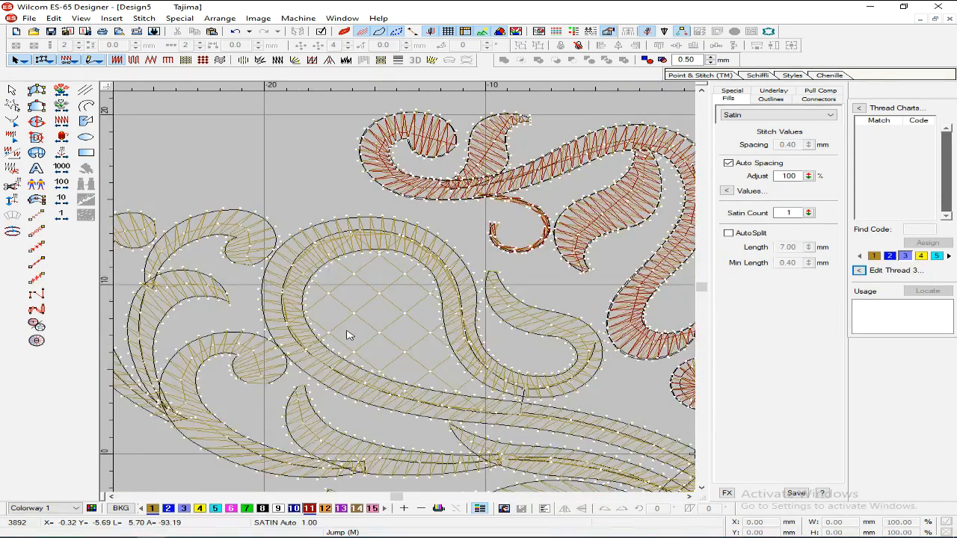
scroll(347, 334, down, 2)
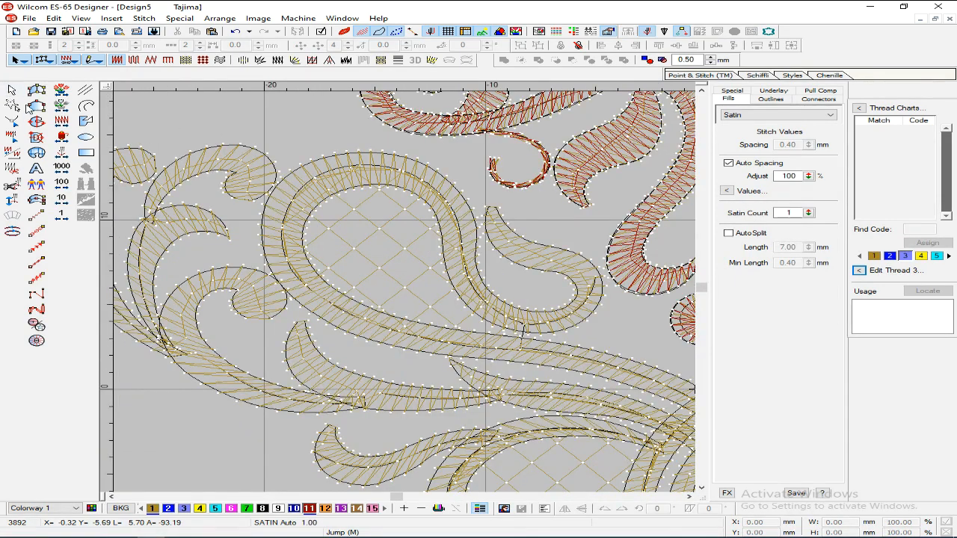
click(37, 122)
click(524, 325)
click(464, 251)
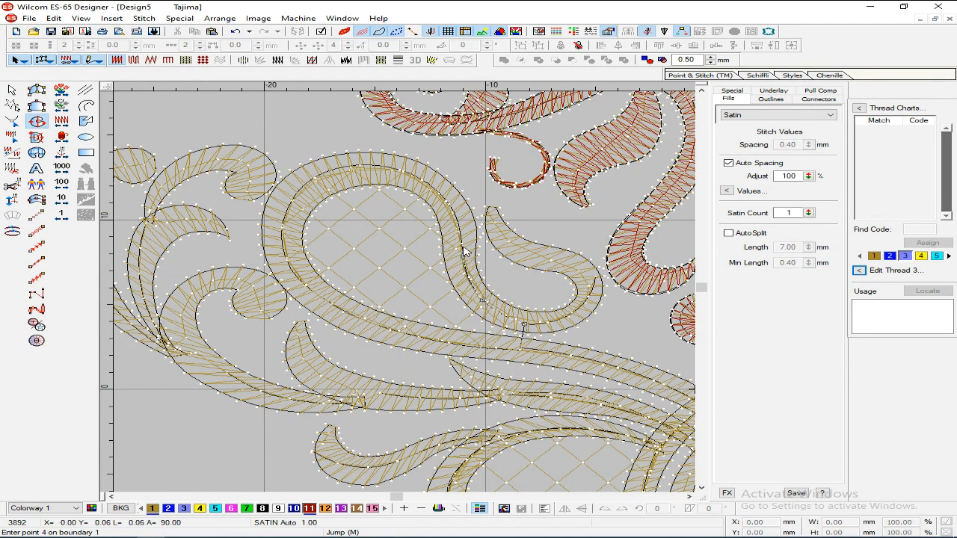
click(446, 199)
click(381, 164)
Step: Continue the boundary around the teardrop's outer and lower sides back to its narrow end and generate the fill
click(303, 186)
click(281, 240)
click(311, 289)
click(417, 341)
click(516, 348)
key(Return)
key(Return)
key(Return)
key(Escape)
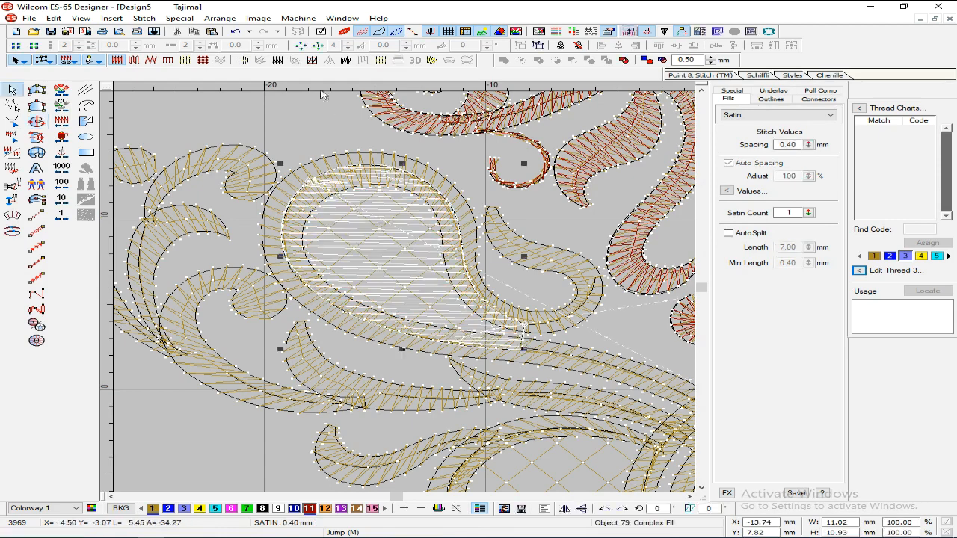
Step: Change the teardrop's fill type to Motif Fill and show the library of single motifs
click(202, 61)
click(796, 195)
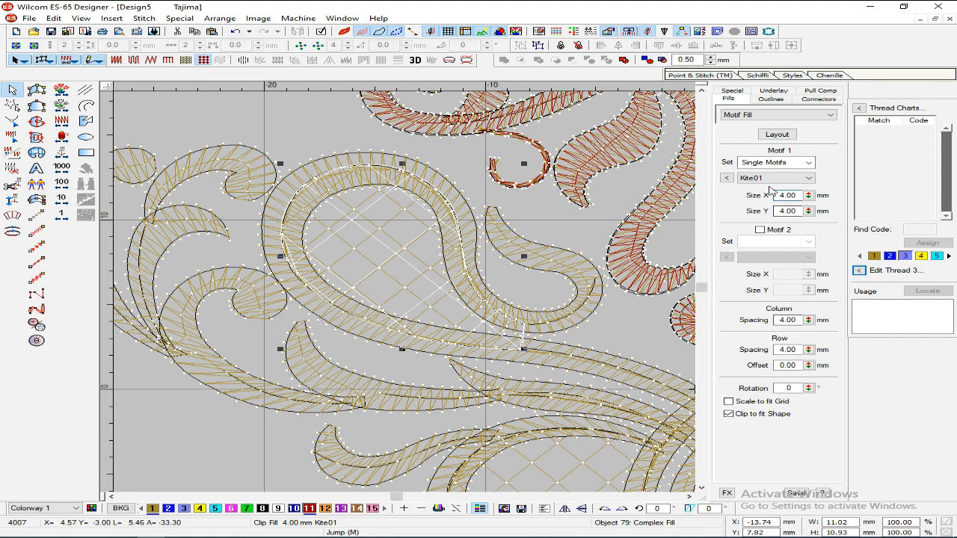
click(726, 178)
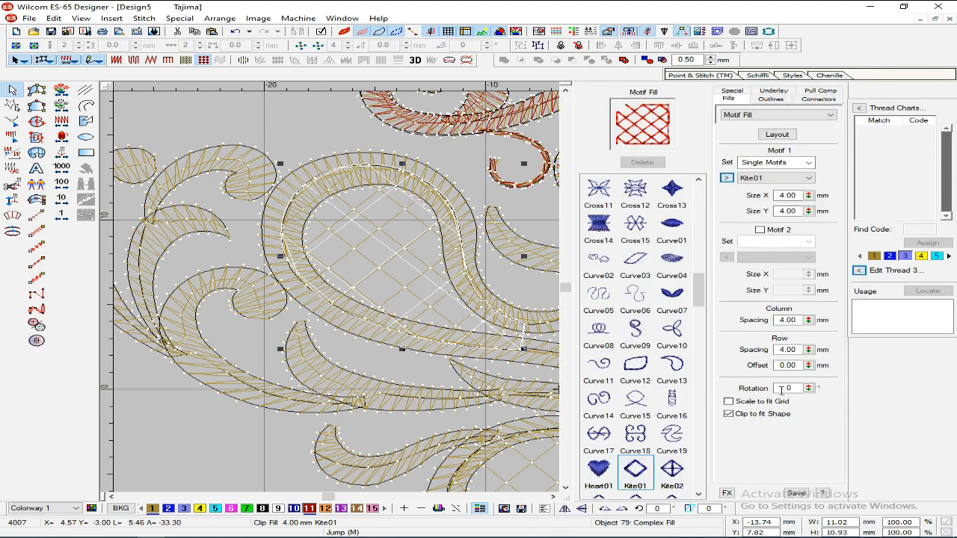
Step: Try the Square02 and 001 motifs in the teardrop fill, then restore the Kite01 motif
drag(704, 303, 710, 421)
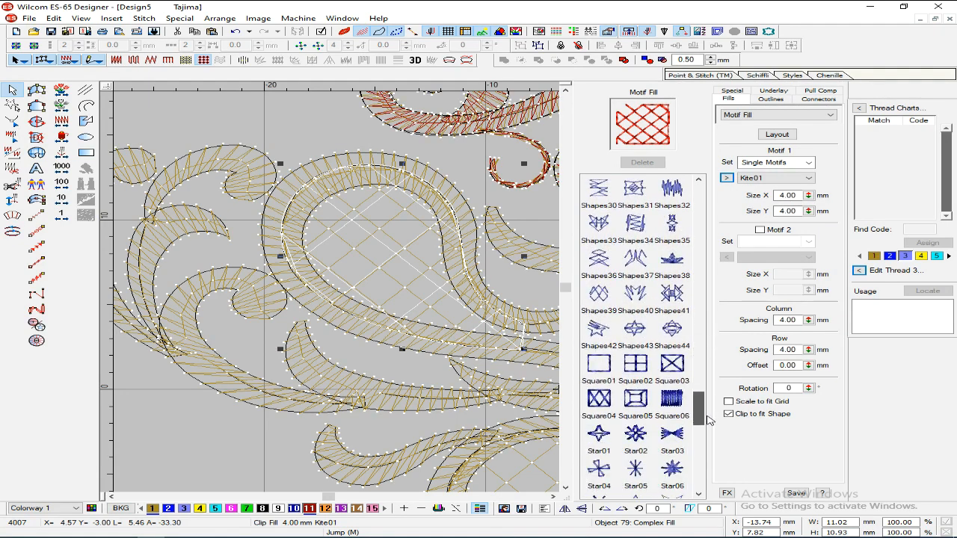
click(637, 366)
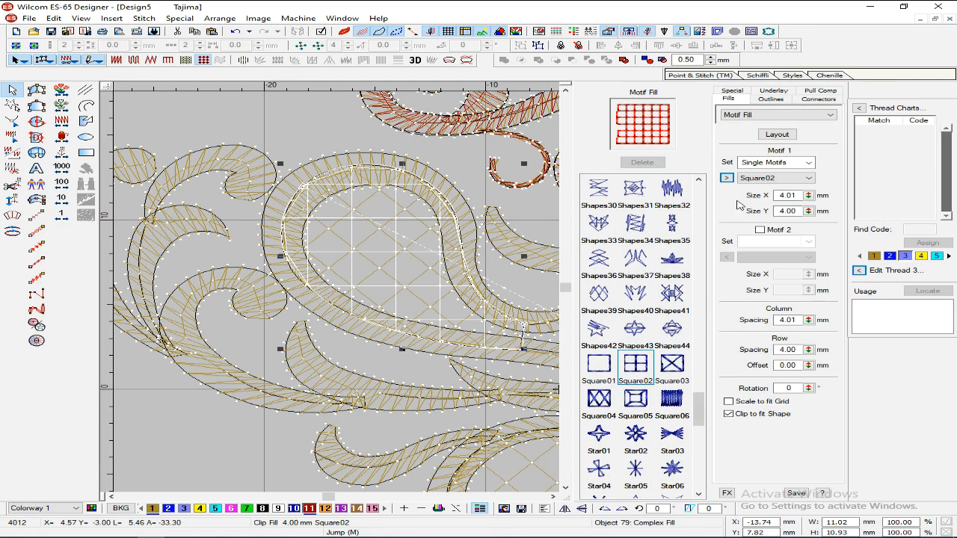
drag(700, 410, 679, 182)
click(675, 198)
click(644, 194)
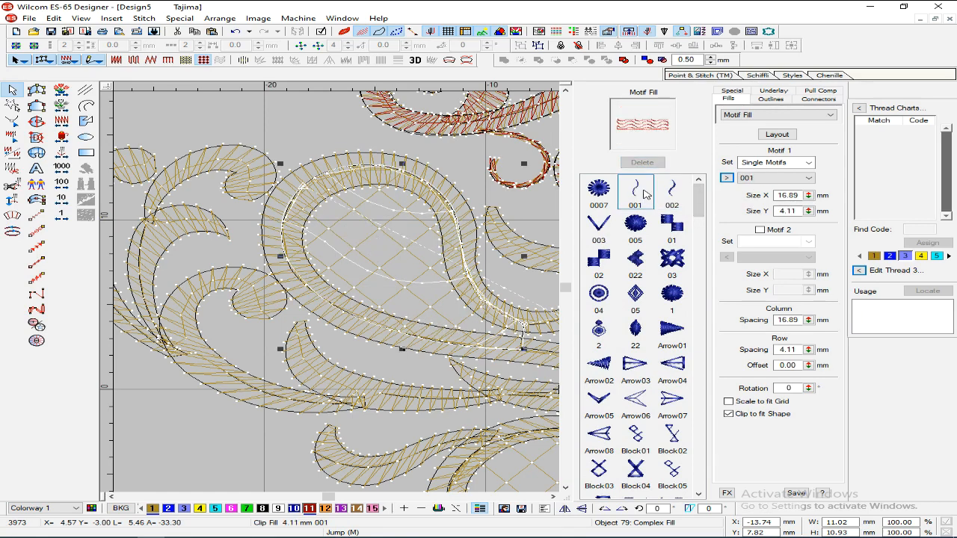
scroll(654, 346, down, 12)
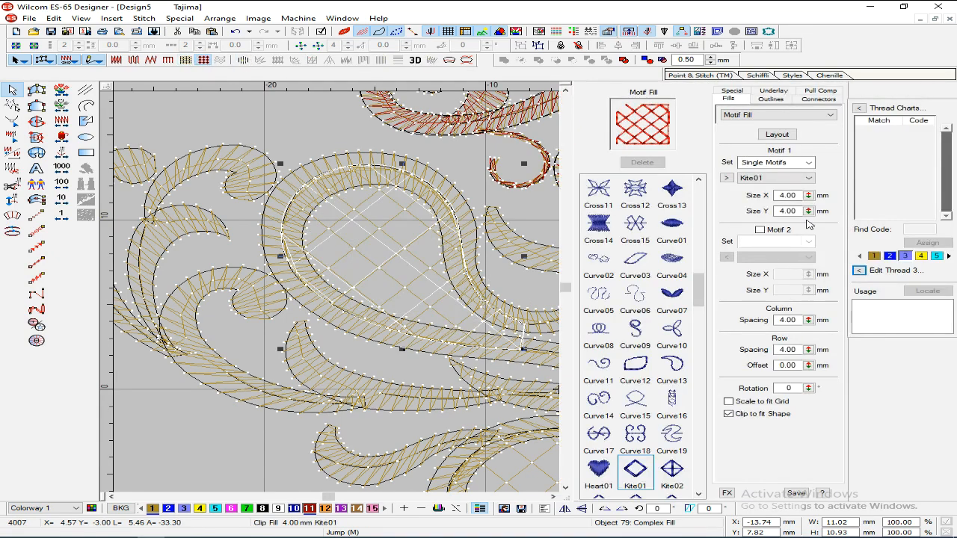
Step: Set the Kite01 motif's X and Y size and its column and row spacing to 2.5 mm
double_click(790, 195)
text(2.5)
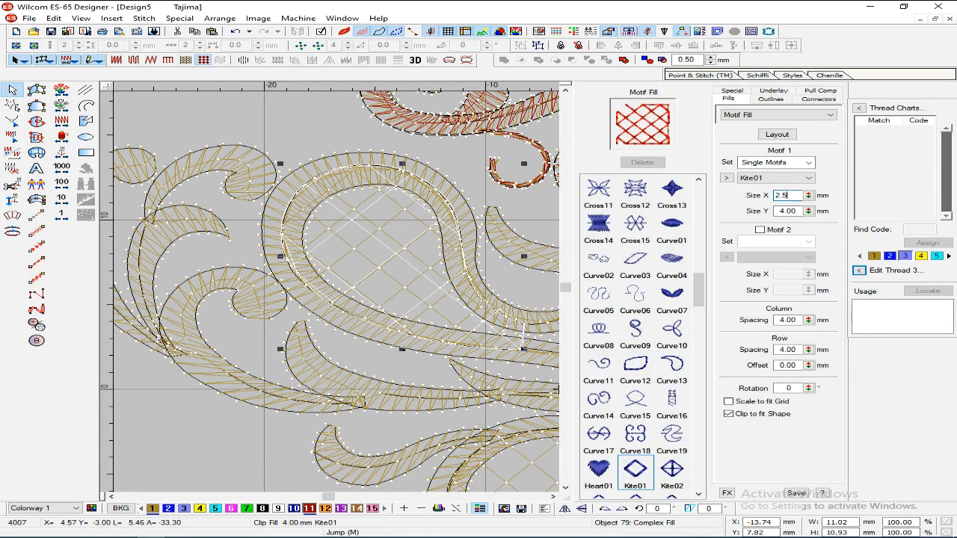
key(Tab)
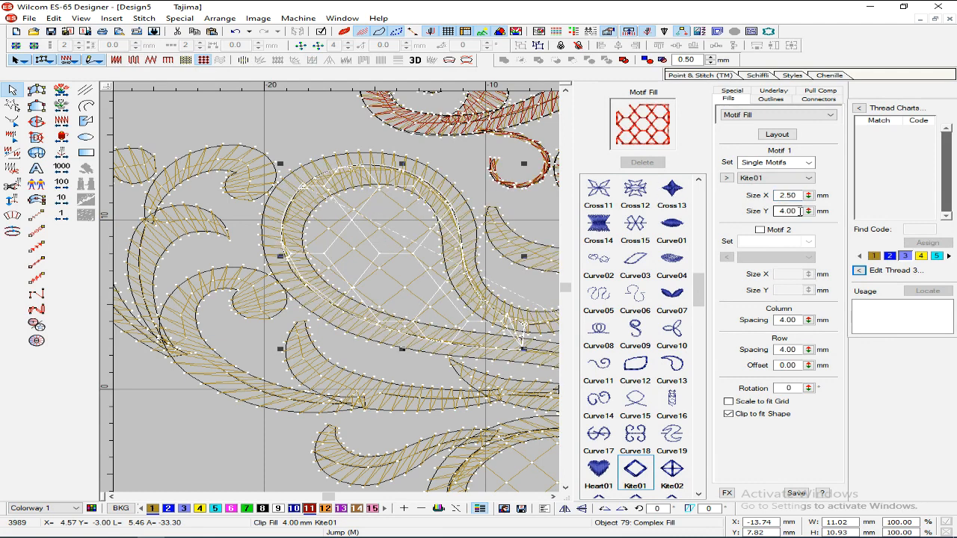
text(2.5)
double_click(798, 320)
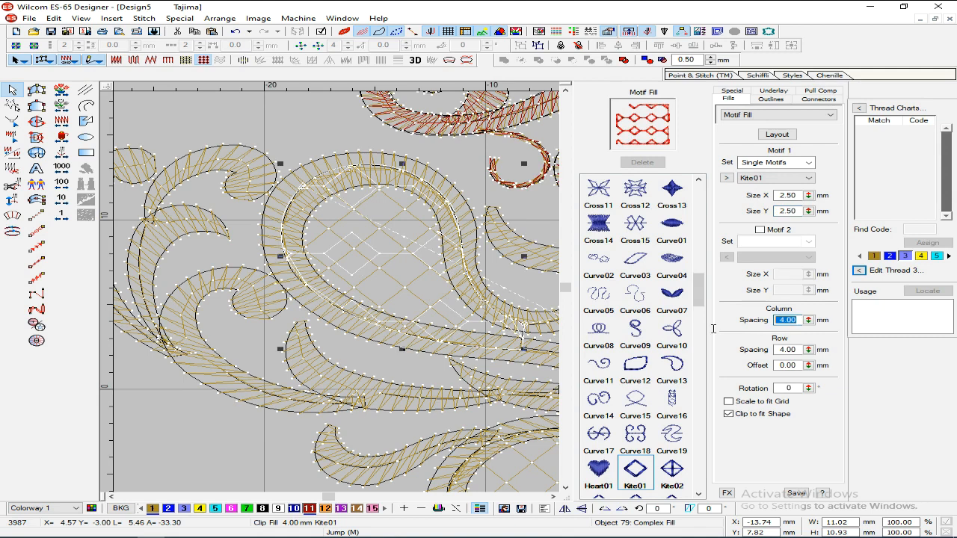
text(2.5)
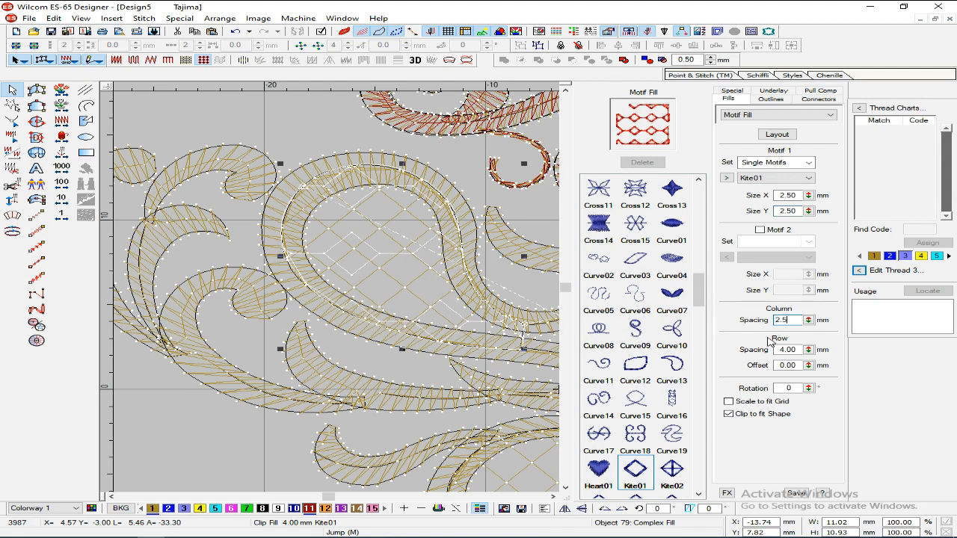
double_click(790, 349)
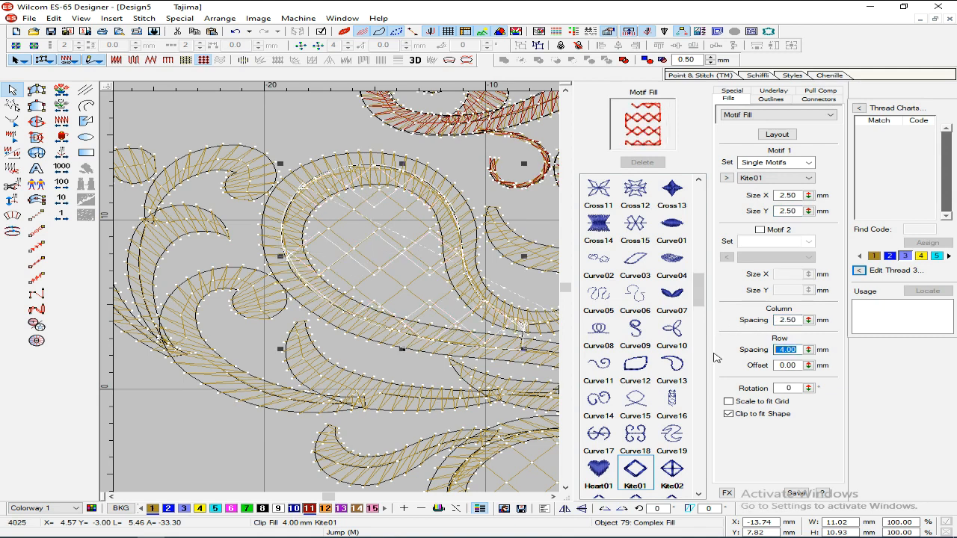
text(2.5)
key(Return)
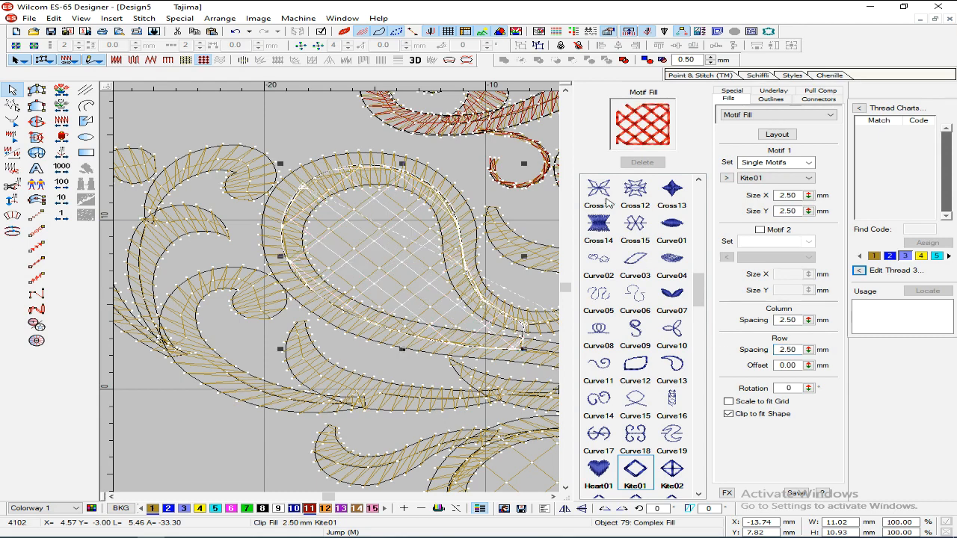
Step: Set the Kite01 motif's X and Y size and its column and row spacing to 2 mm, then deselect the fill
double_click(788, 195)
text(2)
double_click(788, 210)
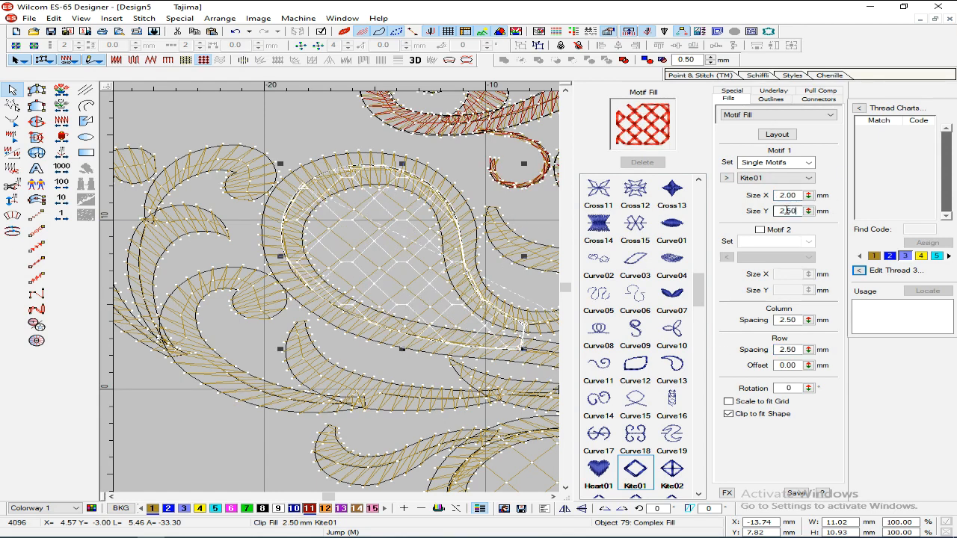
text(2)
click(796, 319)
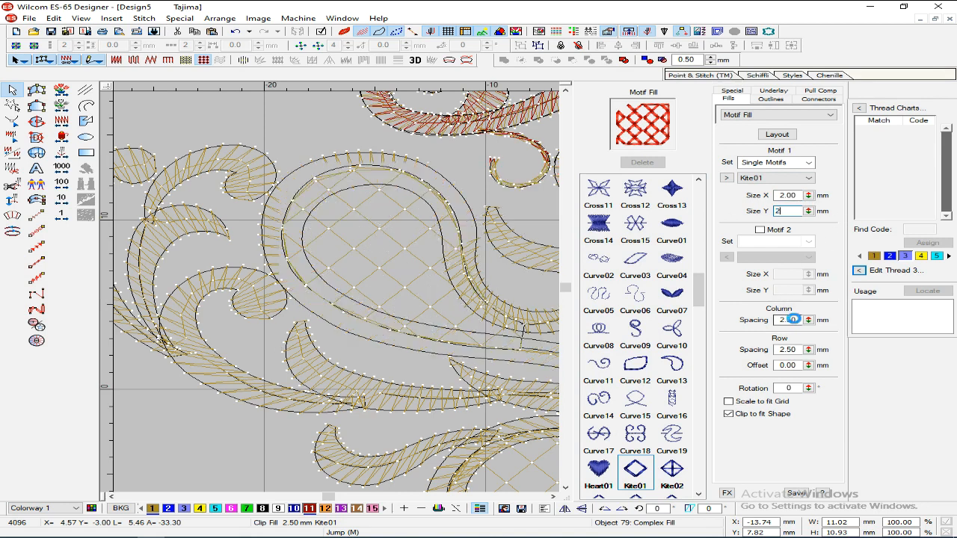
drag(798, 322, 759, 321)
text(2)
drag(797, 349, 760, 350)
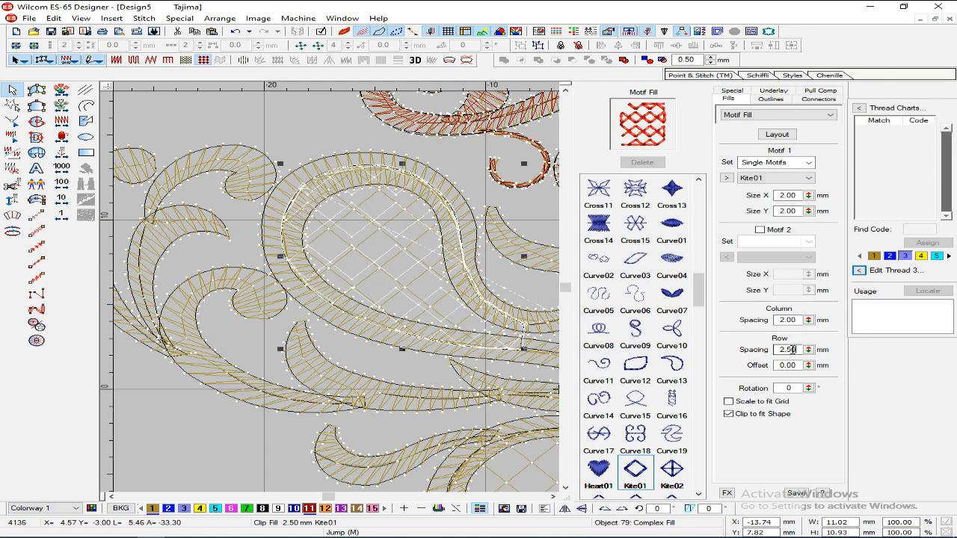
text(2)
key(Return)
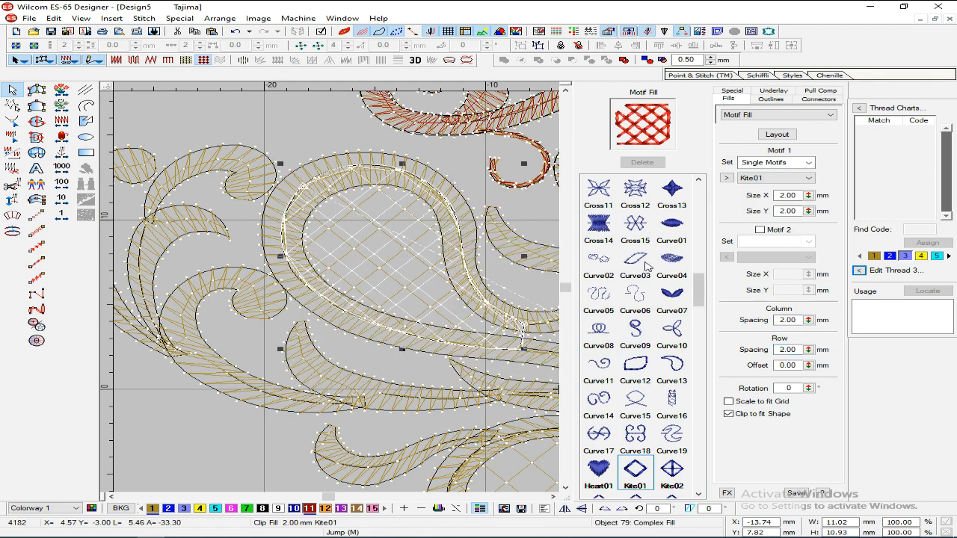
key(Escape)
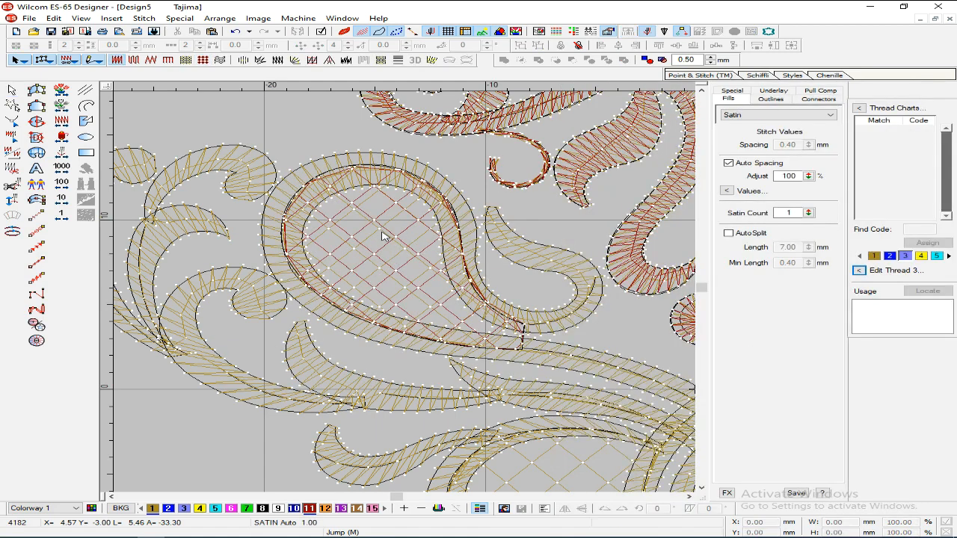
Step: Measure the spacing between the lattice lines inside the teardrop fill
key(m)
click(378, 229)
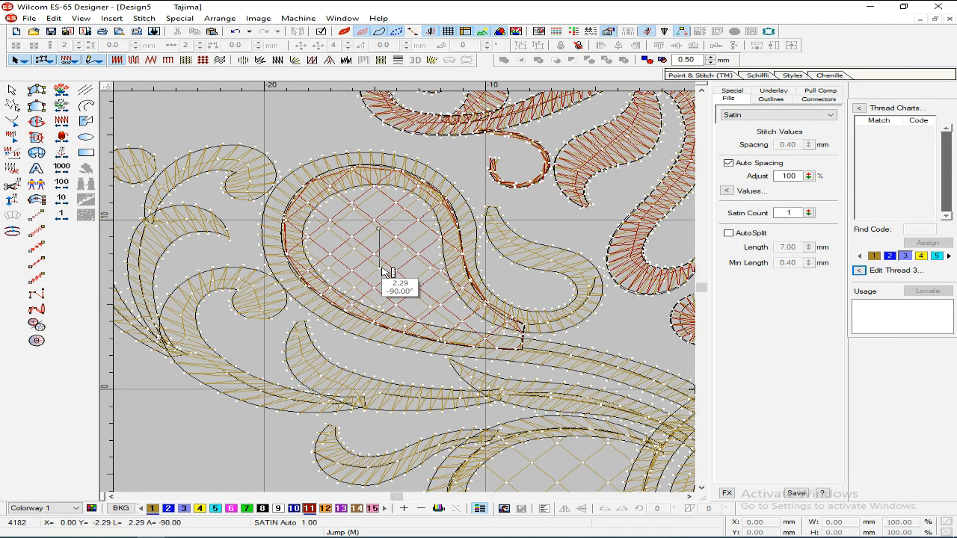
key(Escape)
Step: Try the teardrop fill's Kite01 motif at 2.3 mm in both X and Y size
click(373, 254)
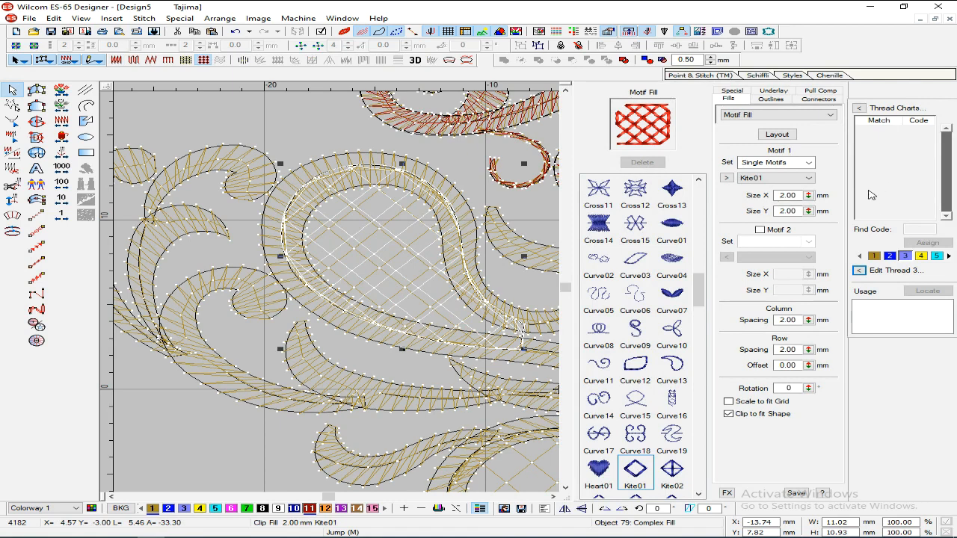
double_click(798, 195)
text(2)
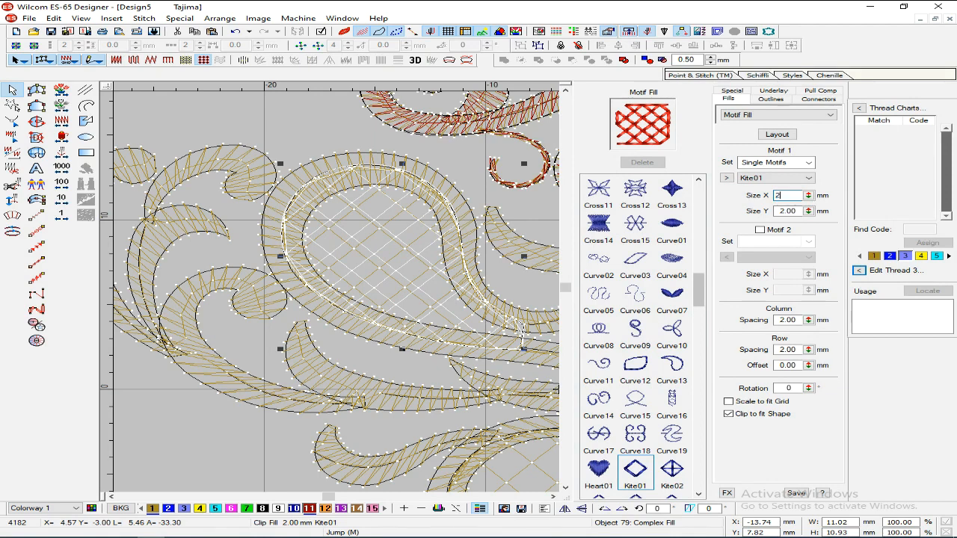
key(Tab)
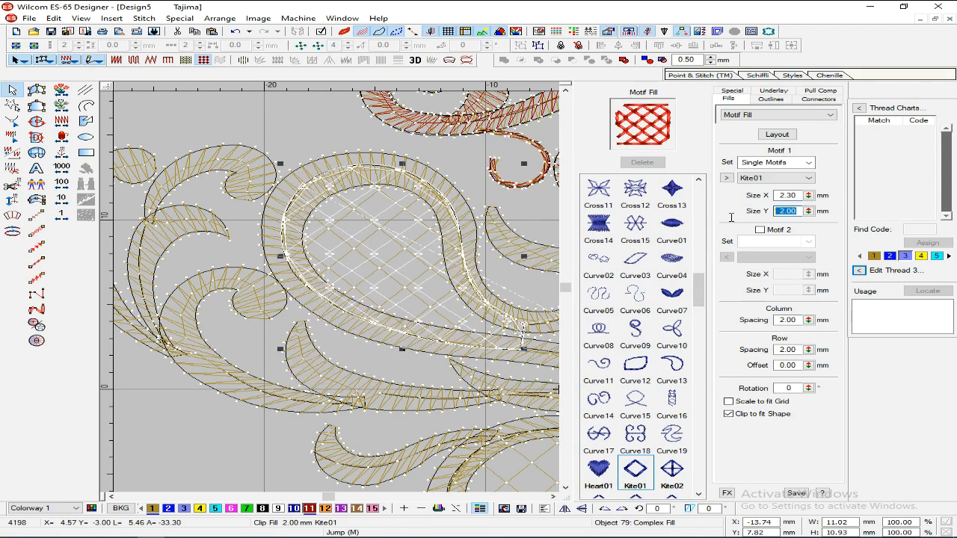
text(2)
Step: Try a column and row spacing of 2.3 mm for the teardrop's Kite01 motif, then deselect the fill
click(789, 320)
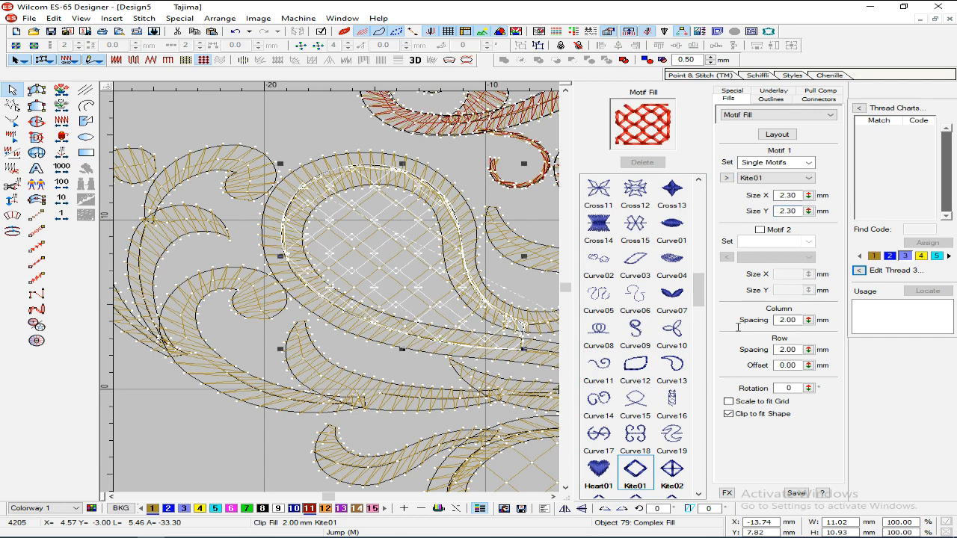
double_click(798, 321)
text(2.3)
double_click(801, 350)
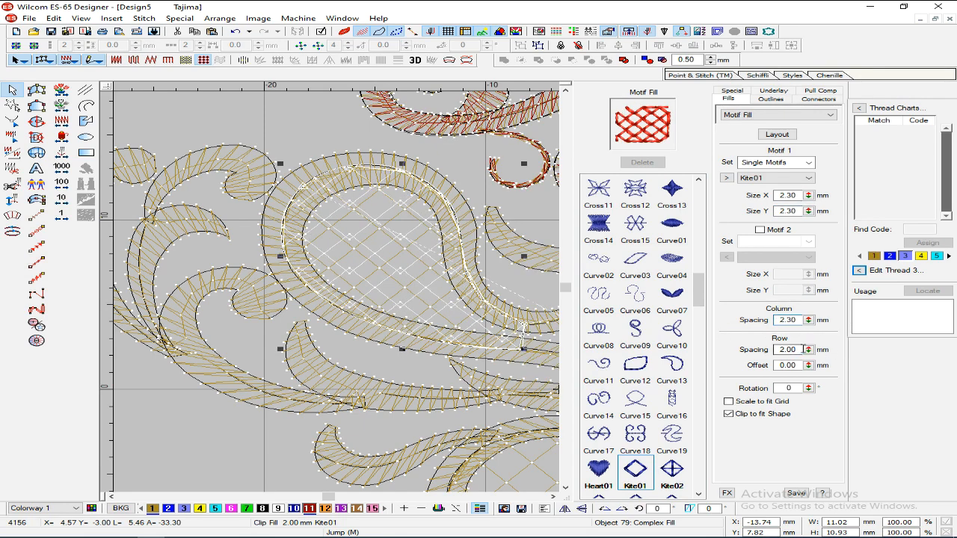
text(2.3)
key(Return)
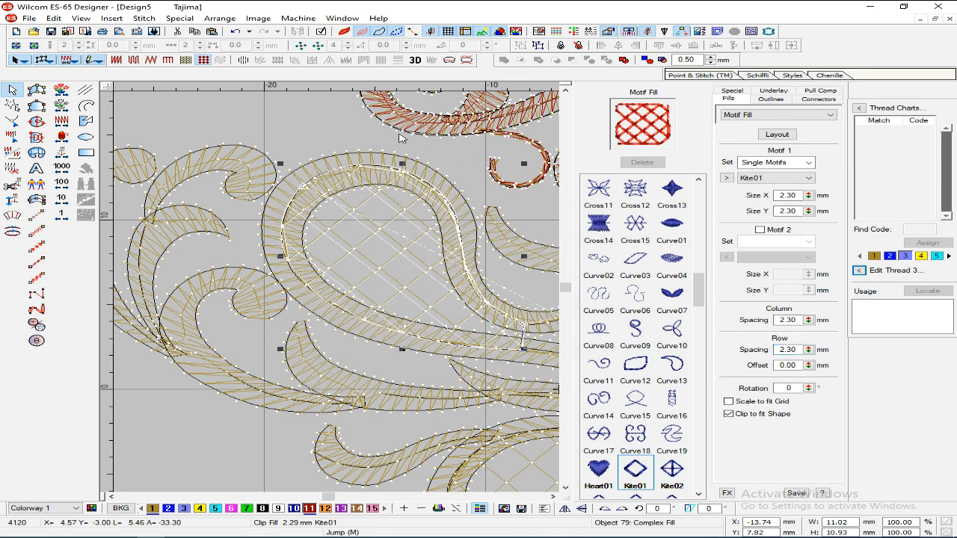
key(t)
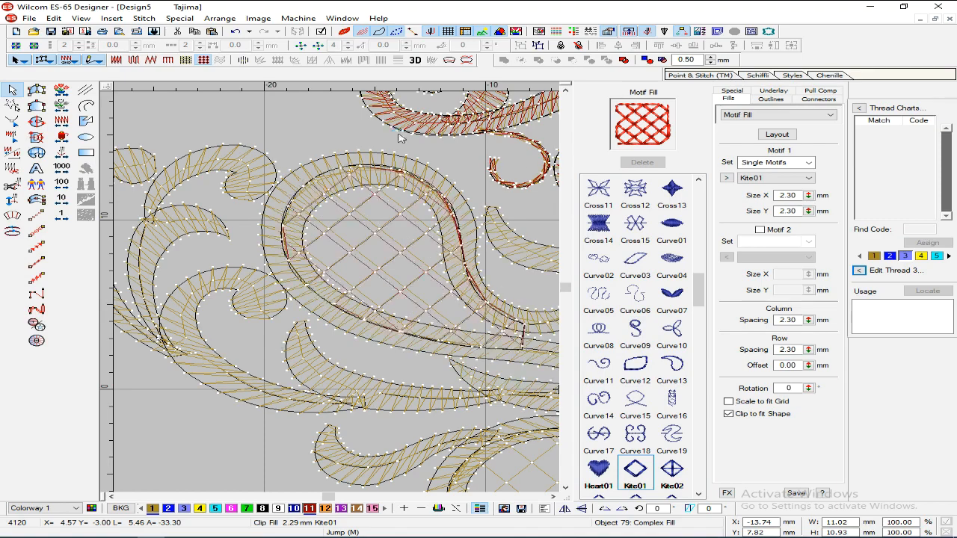
key(Escape)
scroll(471, 195, down, 2)
scroll(458, 199, up, 3)
key(t)
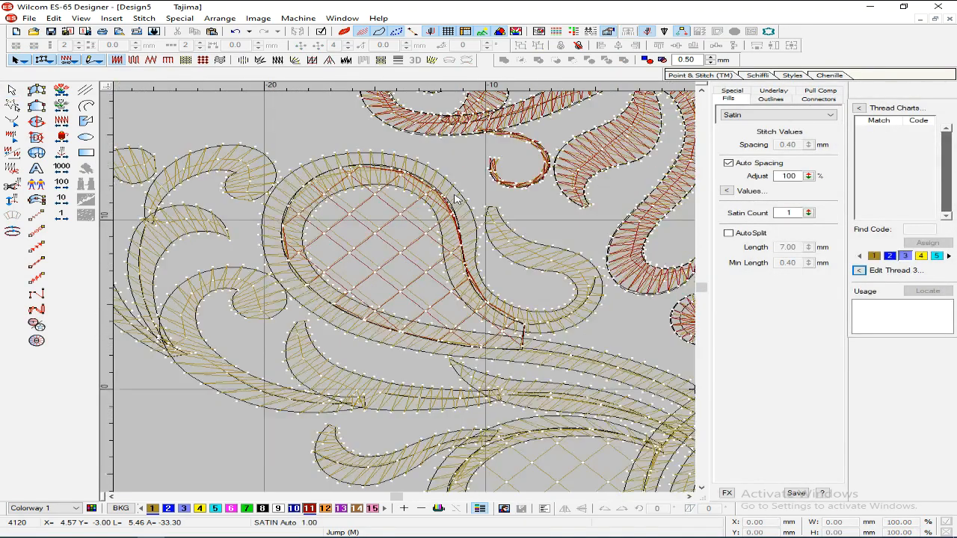
Step: Undo the latest size and spacing changes to the teardrop's Kite01 motif, then deselect the fill
click(416, 288)
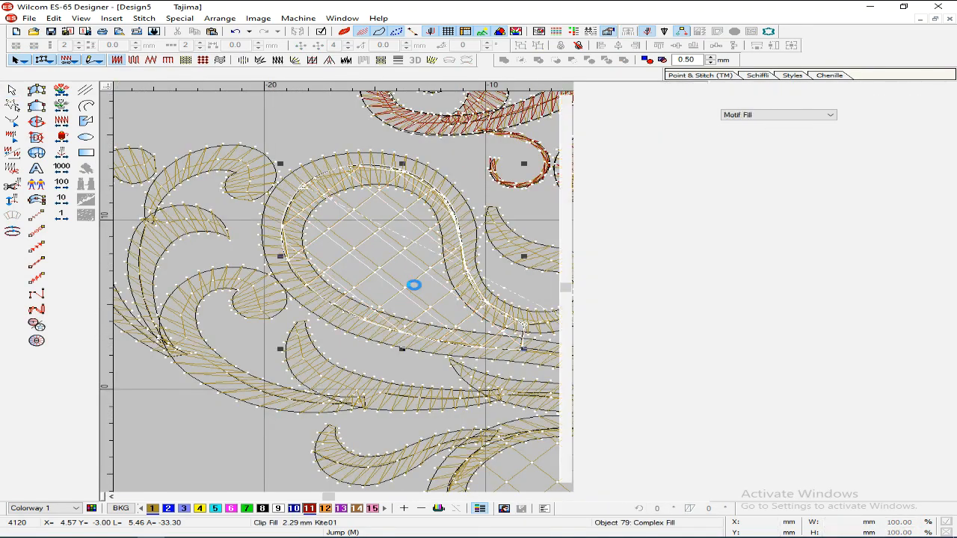
key(ctrl+z)
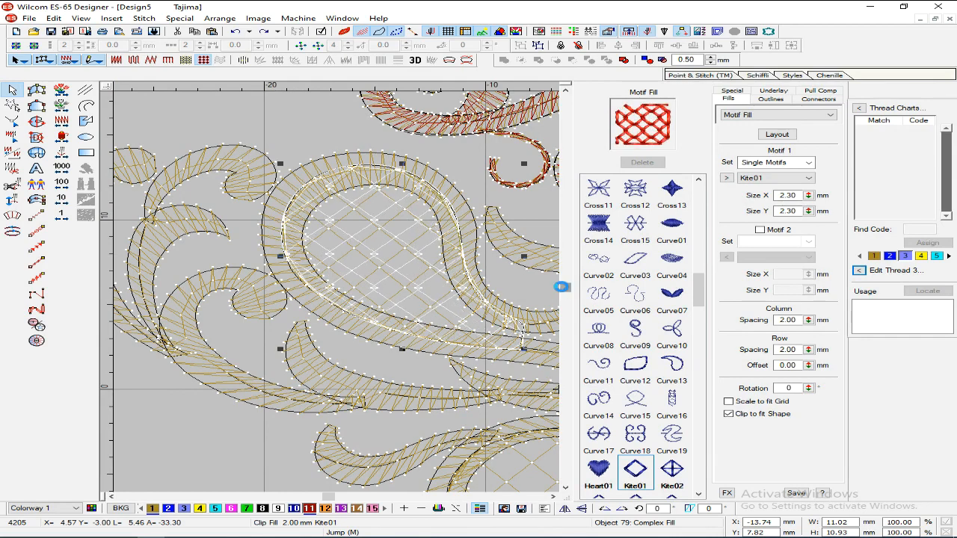
key(t)
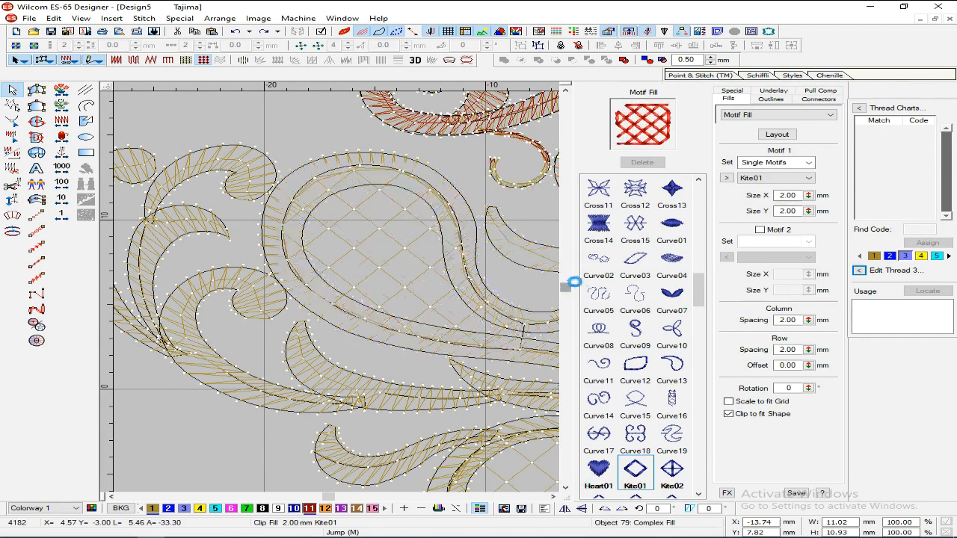
key(Escape)
scroll(463, 273, down, 3)
scroll(417, 272, up, 3)
scroll(416, 272, down, 3)
scroll(417, 274, up, 2)
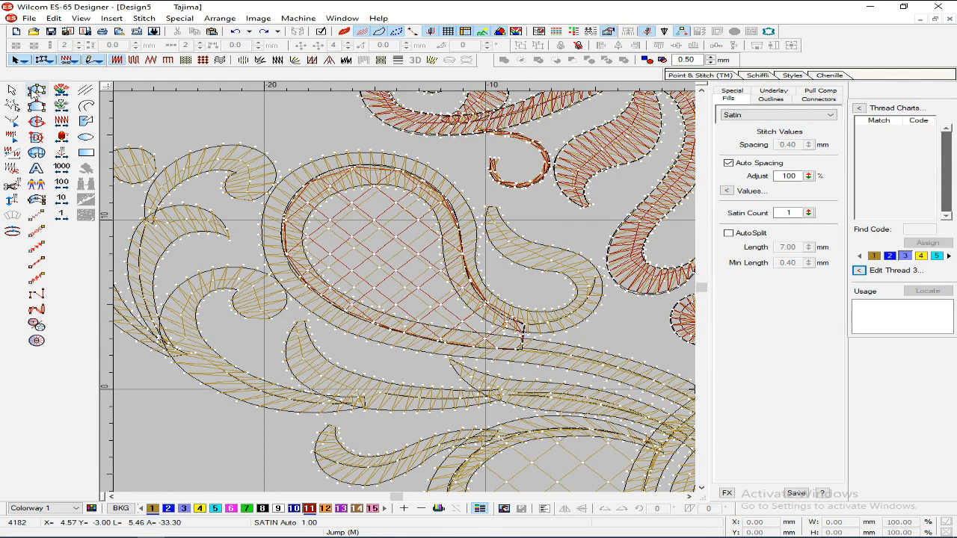
Step: Start a Complex Fill boundary on the curled leaf just left of the teardrop, tracing its rounded end and outer edge
click(37, 137)
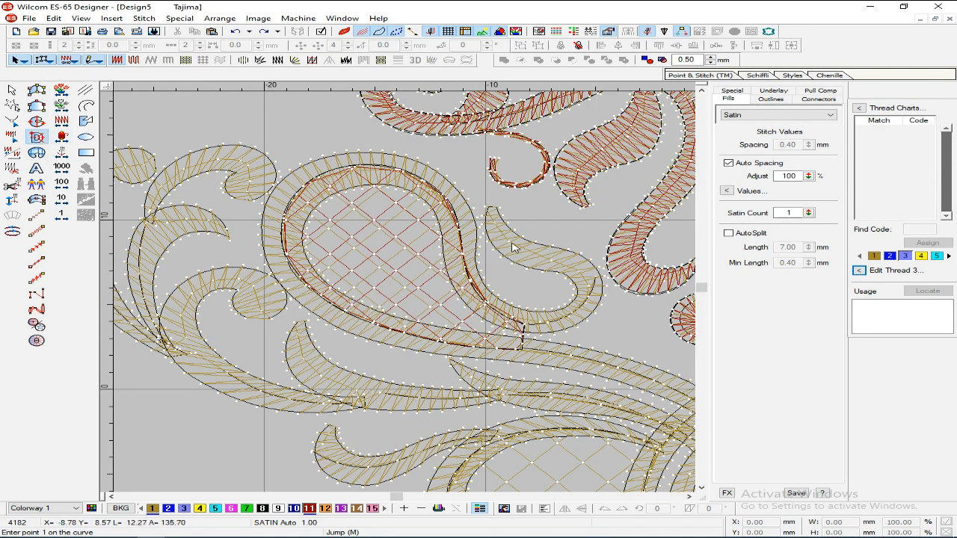
scroll(513, 241, down, 2)
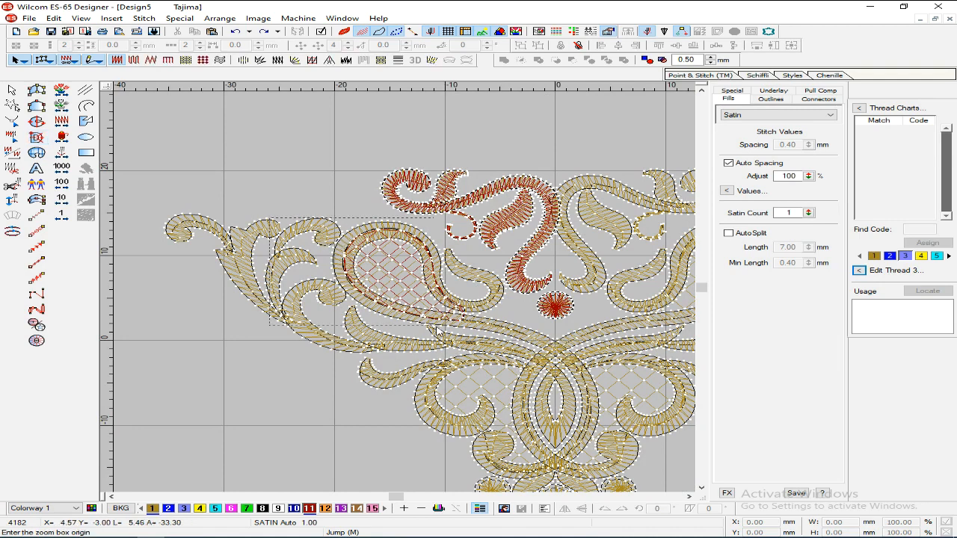
scroll(329, 244, up, 3)
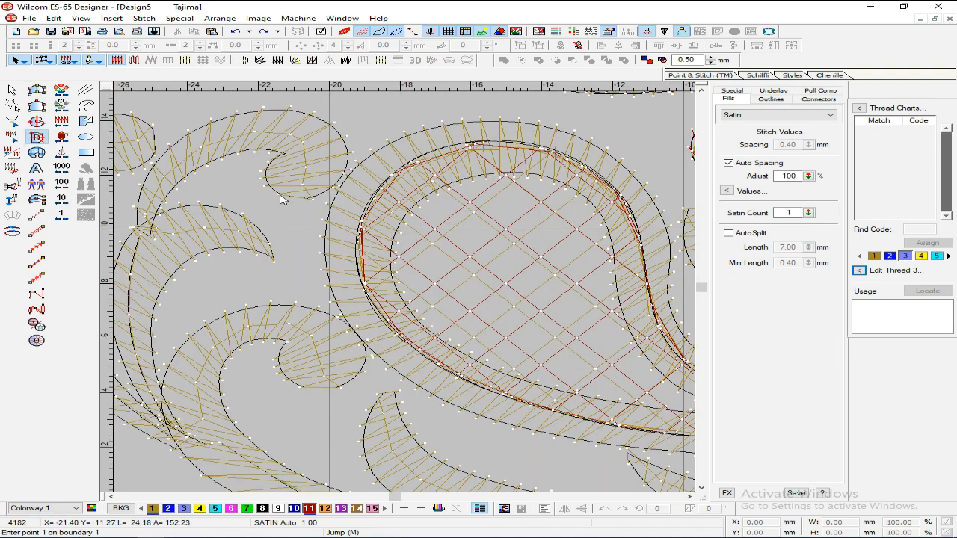
click(278, 194)
click(312, 201)
click(347, 174)
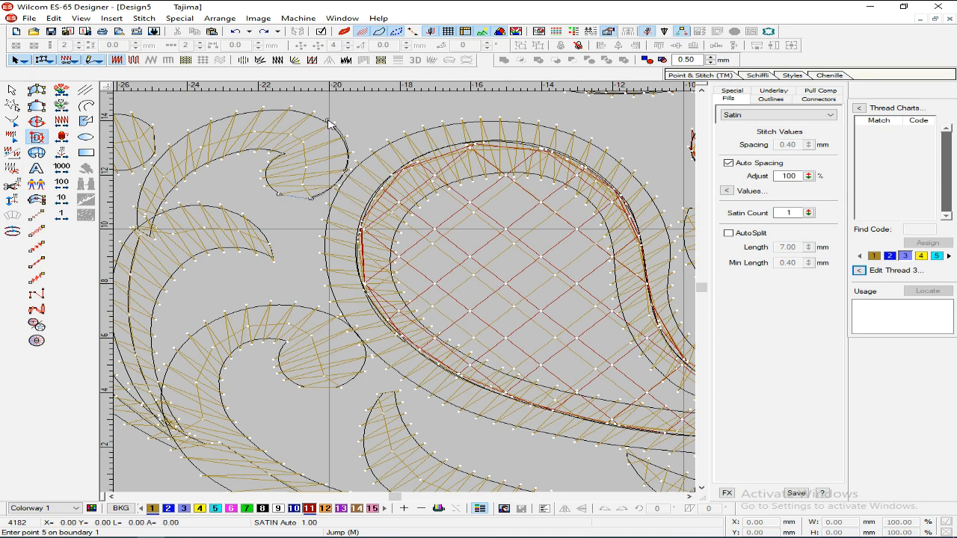
key(BackSpace)
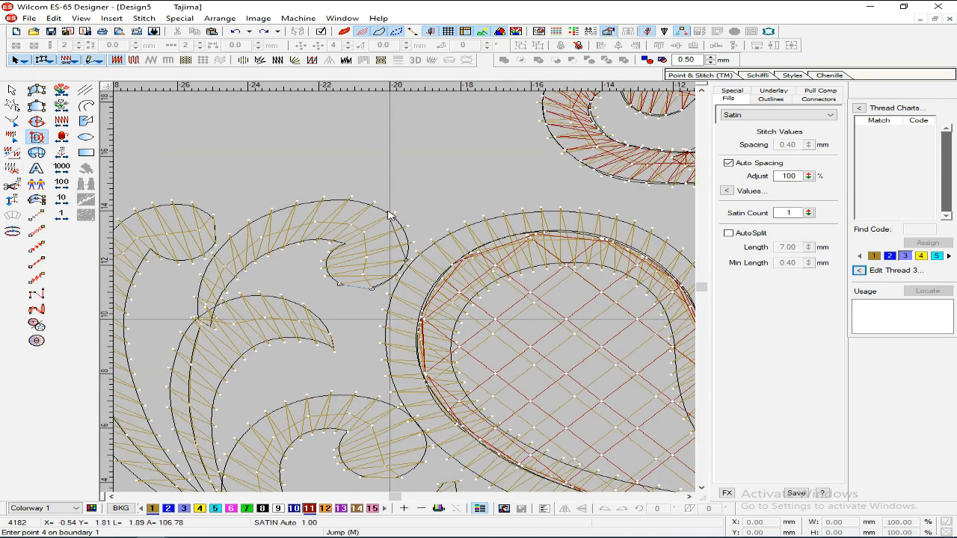
click(399, 223)
click(340, 200)
click(270, 213)
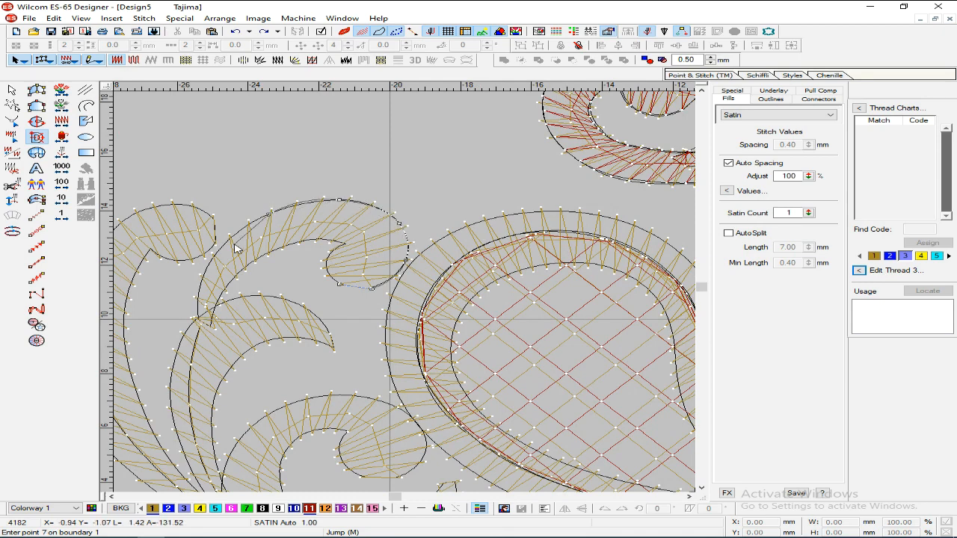
click(213, 261)
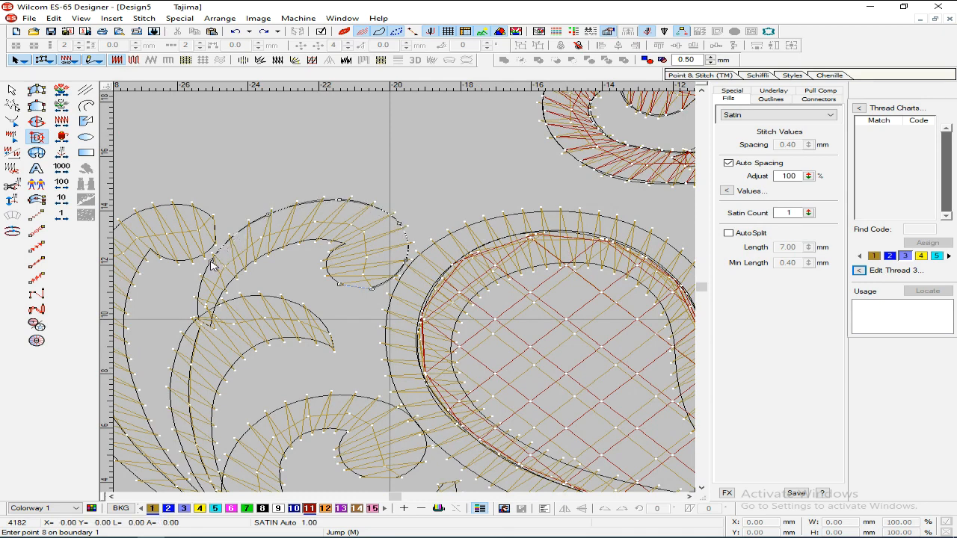
Step: Trace the curled leaf's lower tip and inner edge back to the curl, and close the boundary without further outlines
click(198, 317)
click(236, 274)
click(294, 243)
click(345, 243)
click(328, 262)
key(Return)
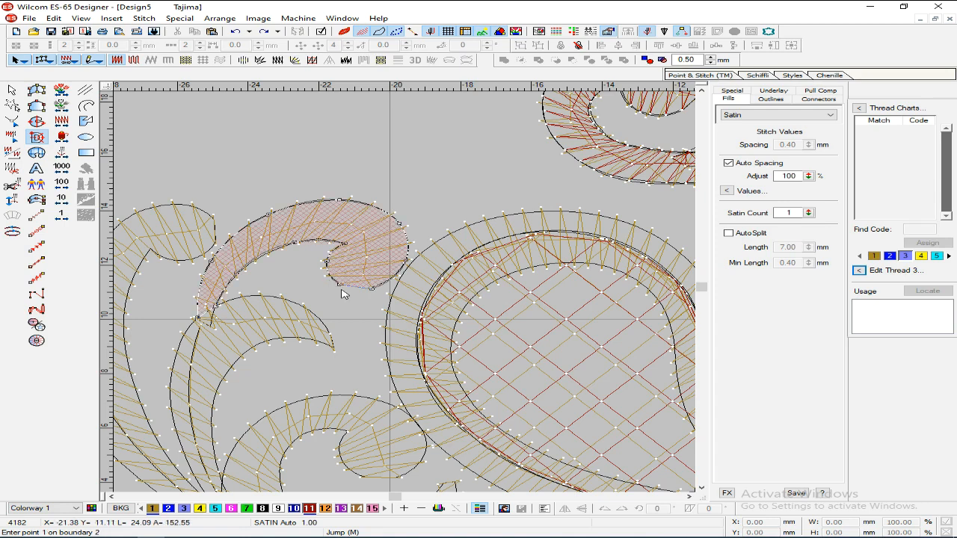
key(Return)
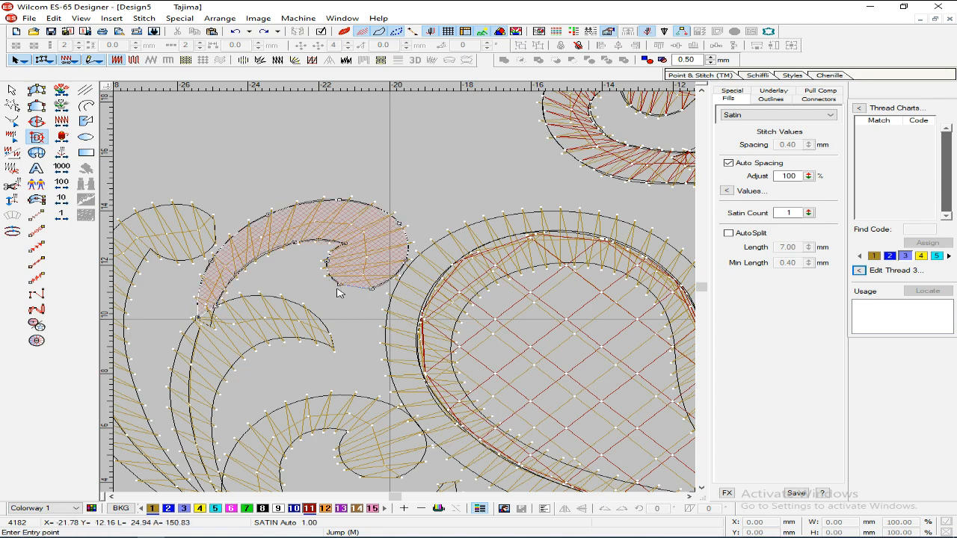
Step: Add stitch angle lines across the curled leaf from its curl to its lower tip and generate the satin fill
click(317, 272)
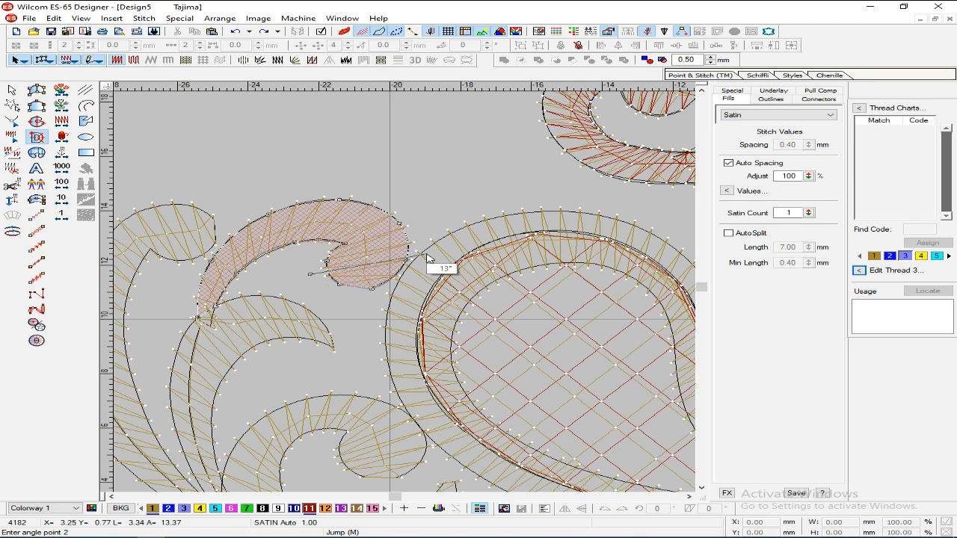
click(282, 253)
click(286, 200)
click(249, 272)
click(230, 226)
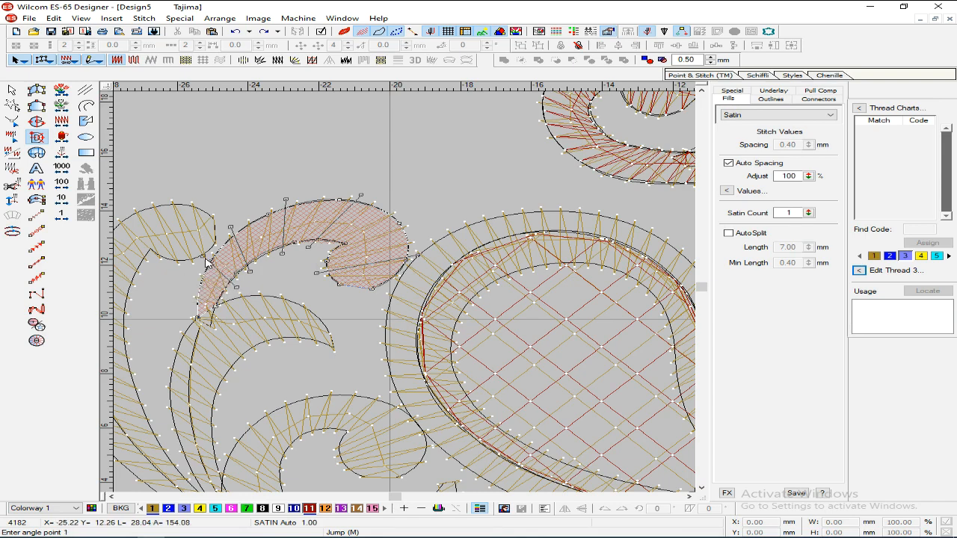
click(189, 302)
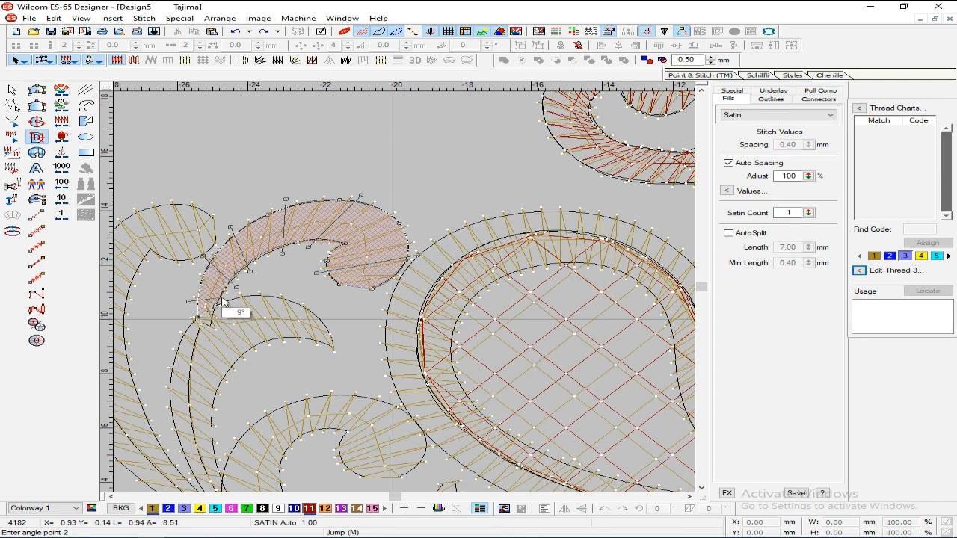
click(222, 302)
key(Return)
Step: Start a Complex Fill boundary on the far-left scroll, tracing its curled end and the upper outer edge
scroll(369, 246, down, 3)
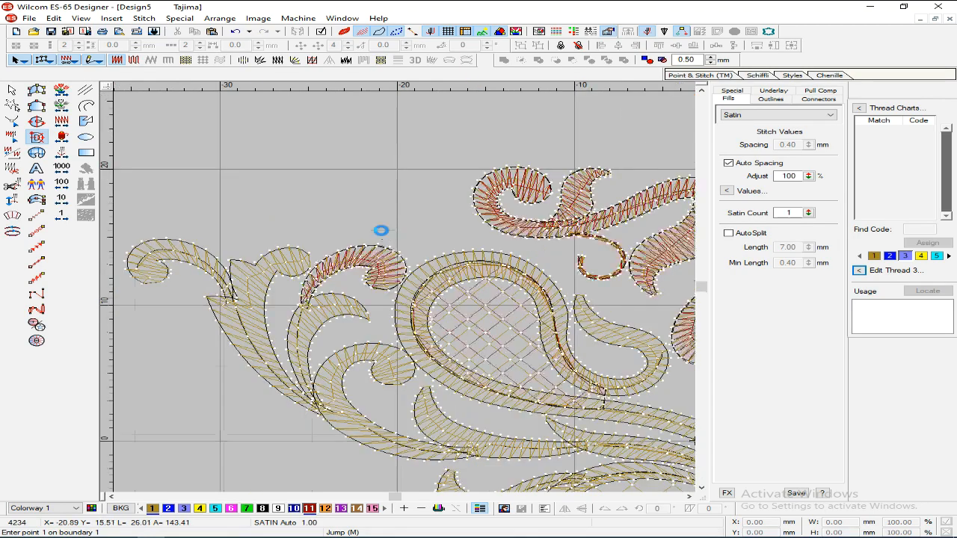
scroll(374, 238, up, 1)
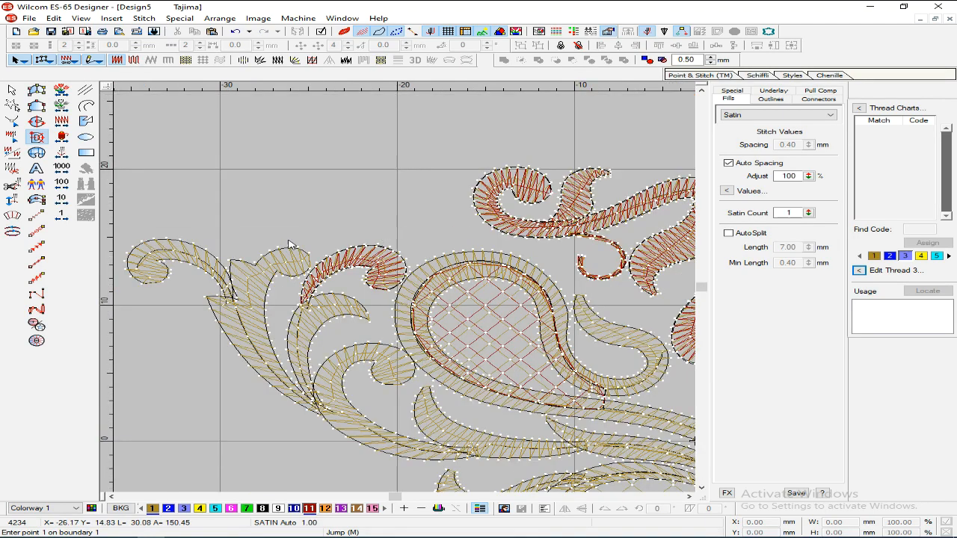
scroll(377, 258, down, 3)
scroll(299, 258, up, 2)
key(b)
drag(254, 264, 400, 315)
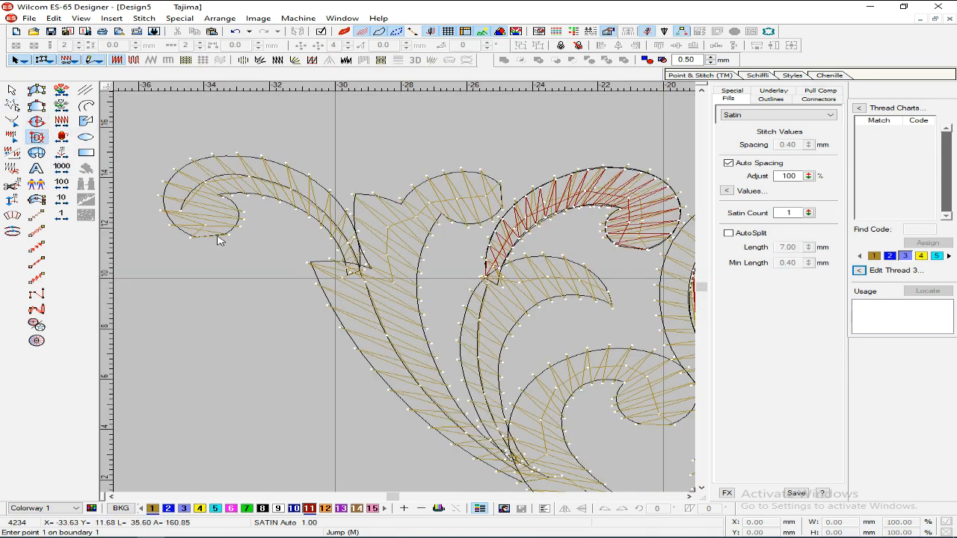
click(193, 236)
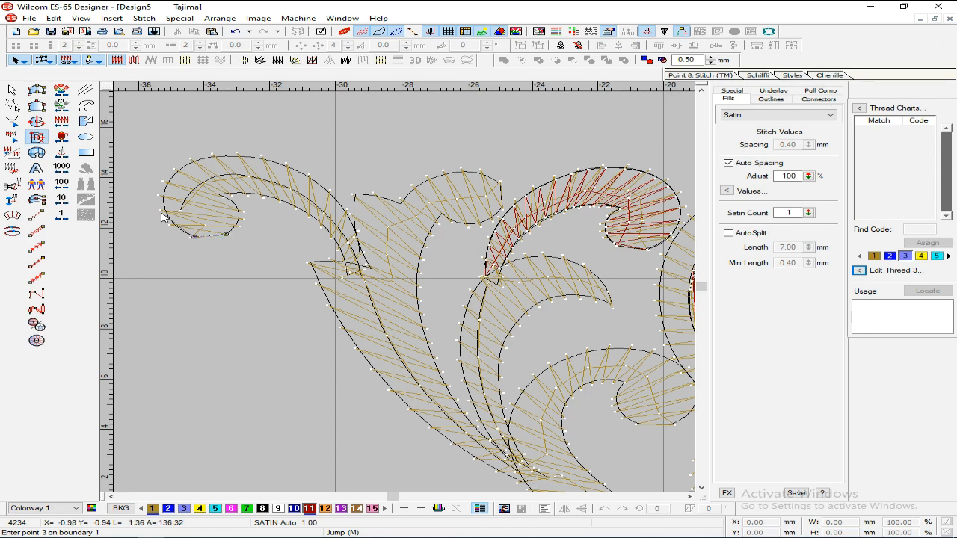
click(166, 212)
click(173, 175)
click(246, 157)
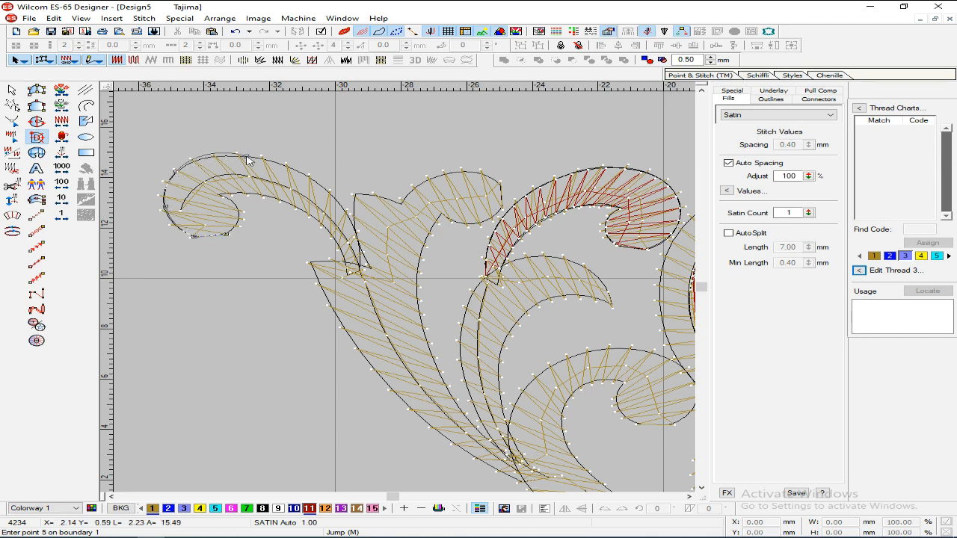
click(305, 174)
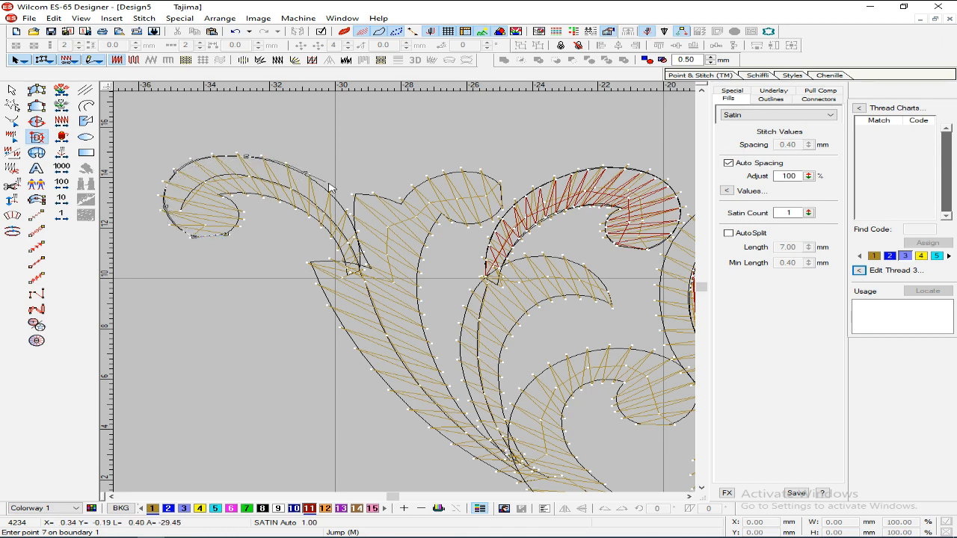
Step: Trace the far-left scroll's lower tip and inner edge back to the curl to complete its boundary
click(358, 237)
click(360, 273)
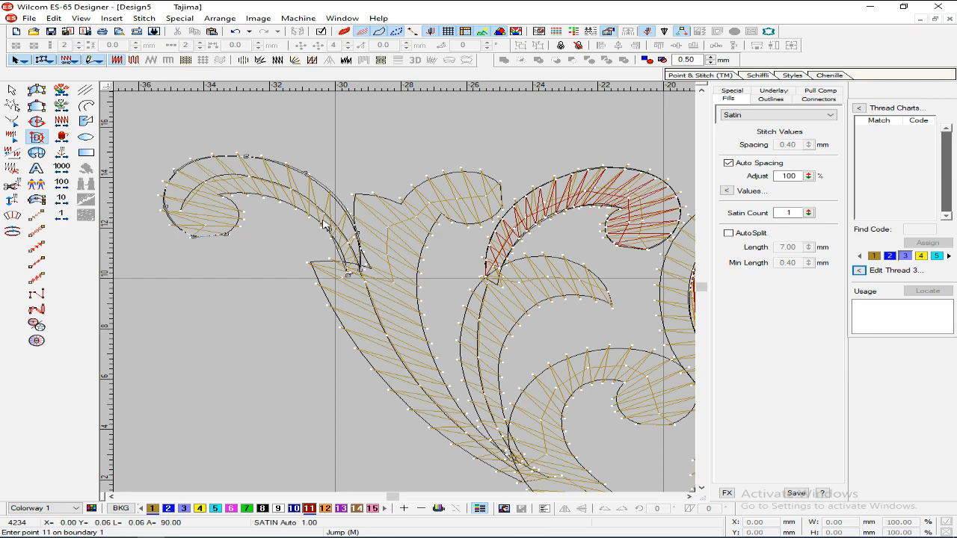
click(281, 201)
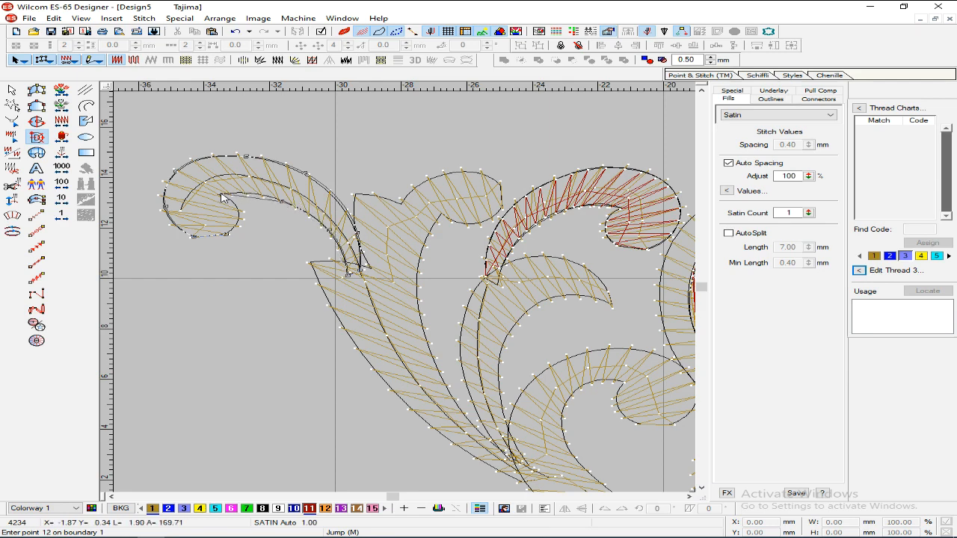
click(221, 195)
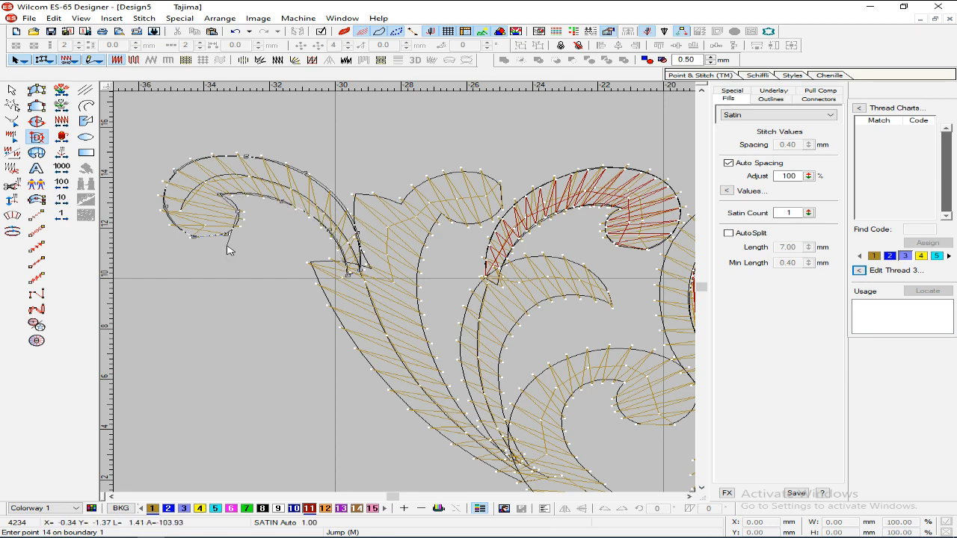
Step: Add stitch angle lines across the far-left scroll from its curl to its lower tip and generate the satin fill
click(154, 190)
click(248, 222)
click(267, 151)
click(277, 207)
click(338, 190)
click(327, 238)
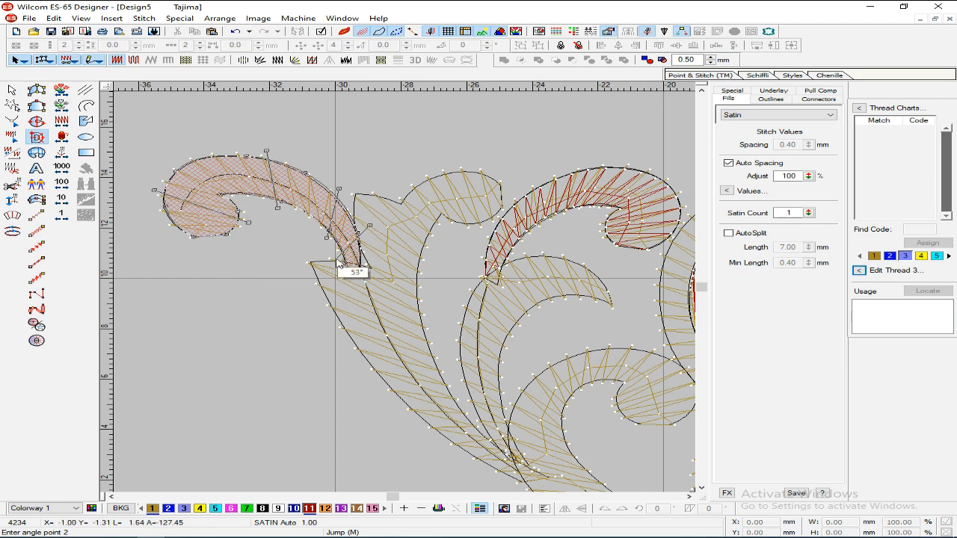
key(Return)
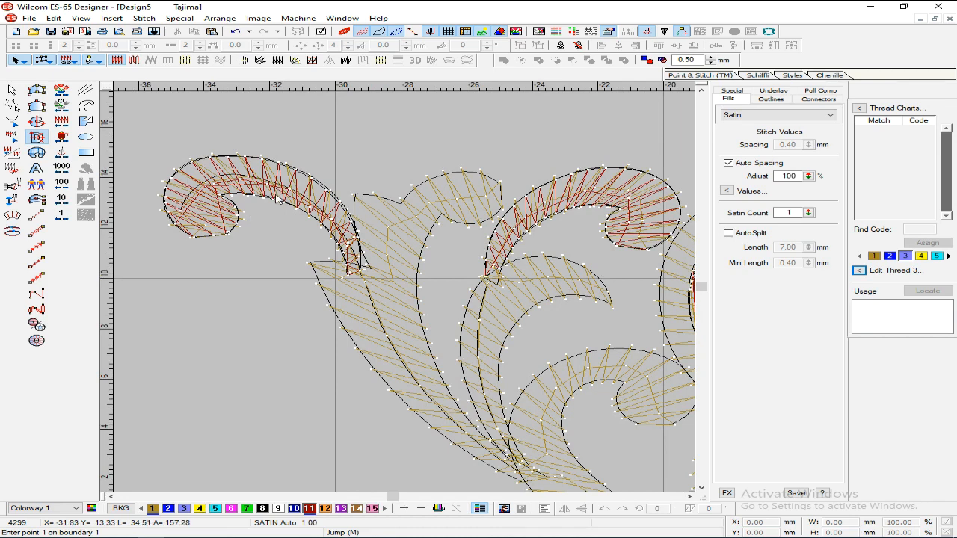
Step: Check the far-left scroll's satin in the realistic stitch preview, return to the outline view and deselect it
key(Escape)
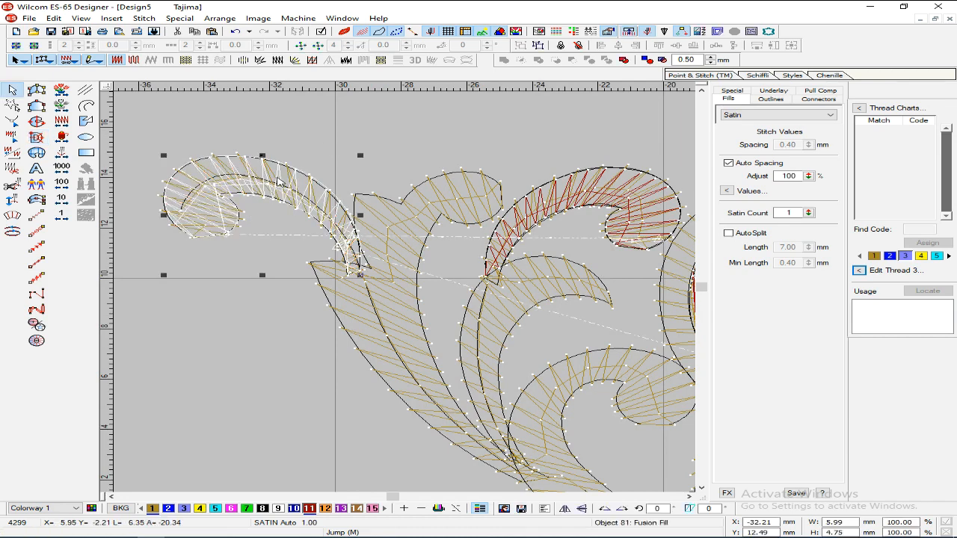
click(344, 31)
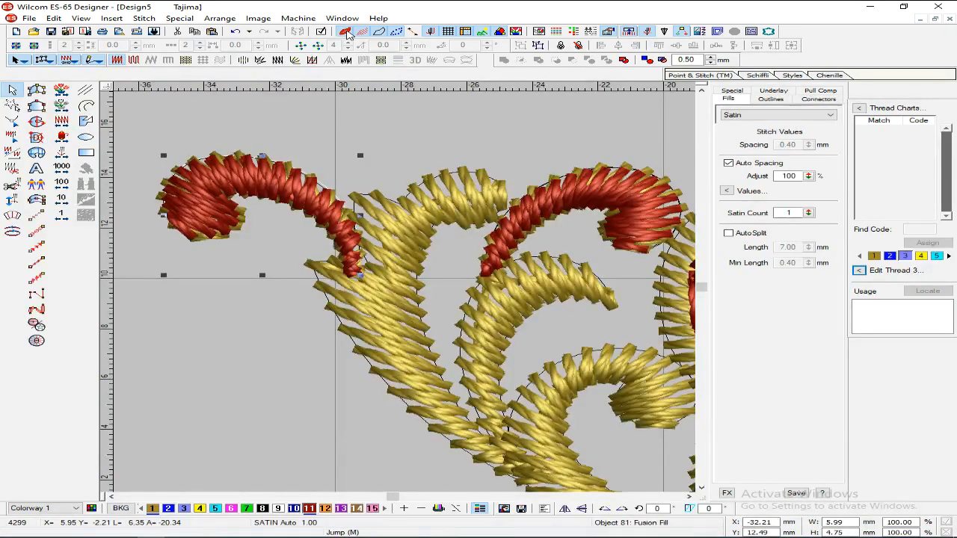
click(345, 31)
click(434, 163)
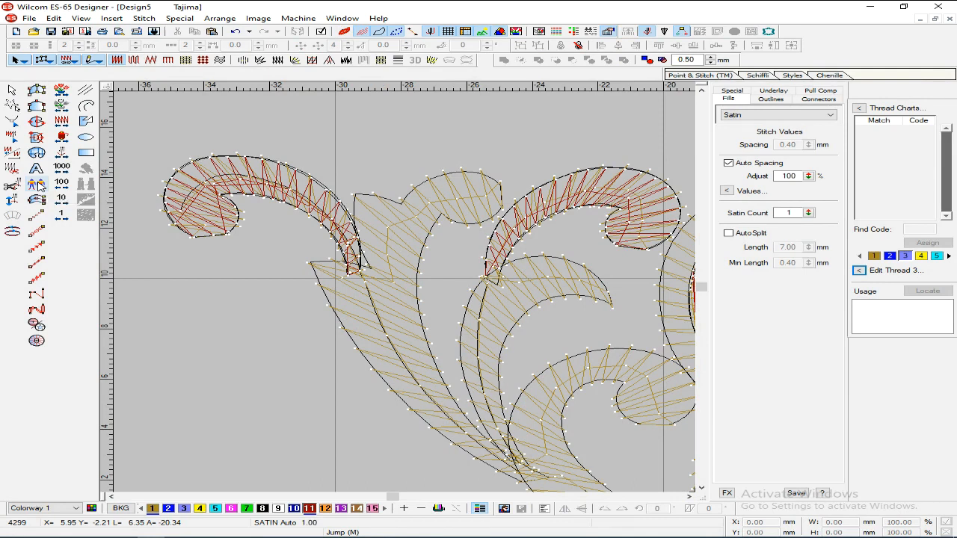
Step: Try a Complex Fill boundary on the forked leaf, tracing its rounded upper lobe and notched top to the pointed left tip
click(37, 136)
scroll(516, 253, down, 4)
scroll(520, 241, up, 5)
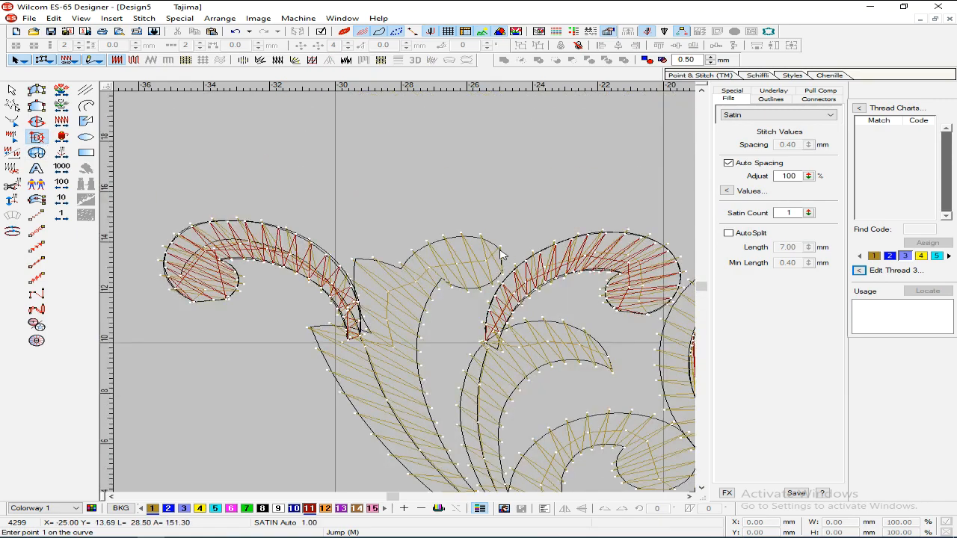
click(502, 254)
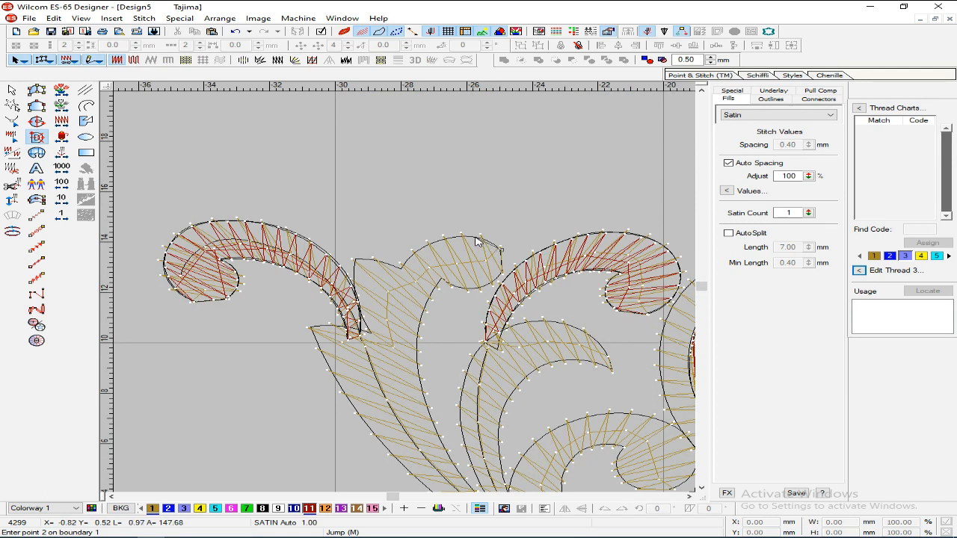
click(475, 240)
click(422, 247)
click(402, 267)
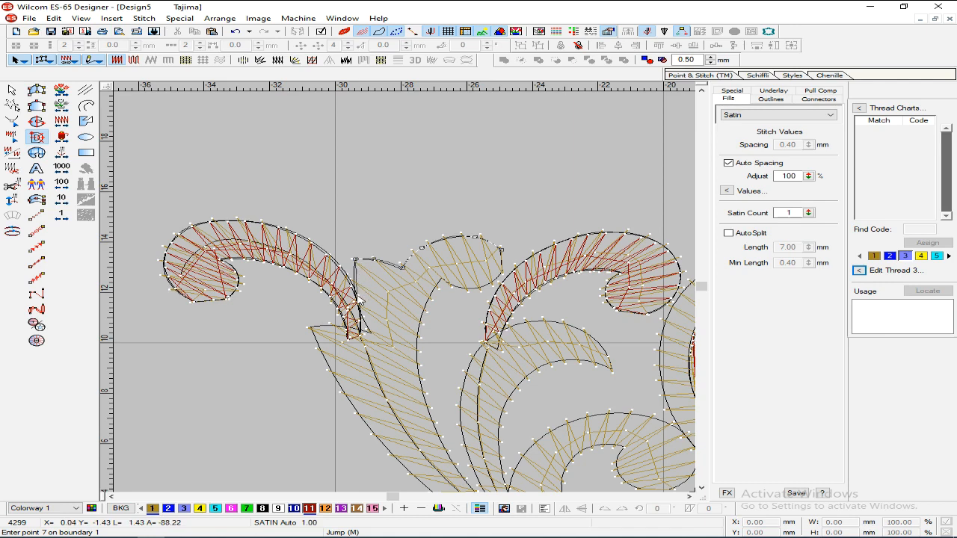
click(372, 333)
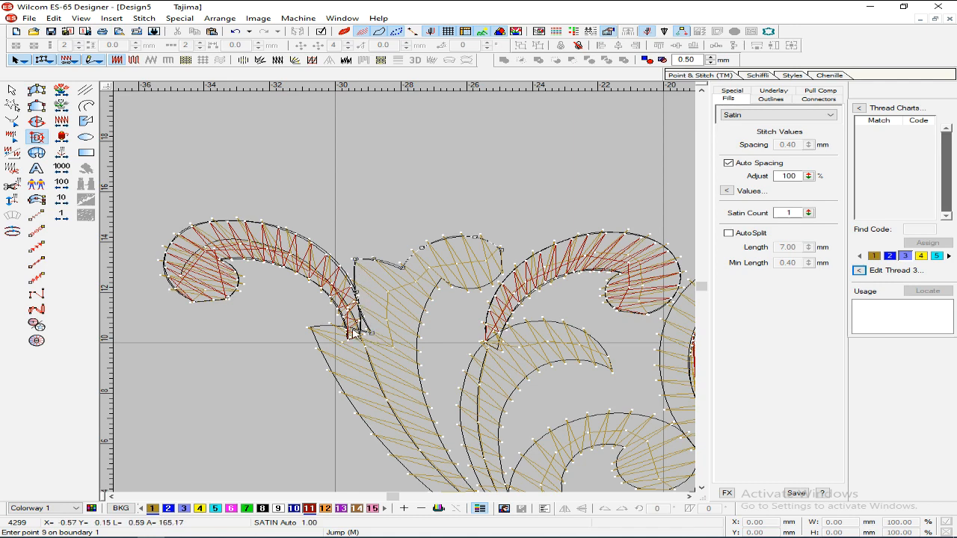
click(344, 330)
click(310, 328)
Step: Trace the forked leaf's outer edge to the lower tip and its inner edge back up around the rounded lobe
scroll(317, 333, down, 3)
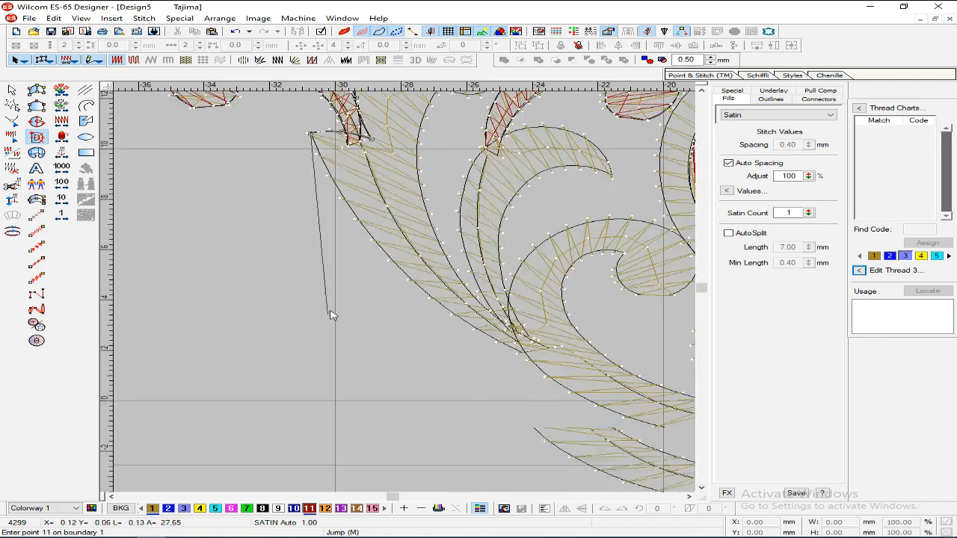
click(362, 224)
click(434, 302)
click(519, 346)
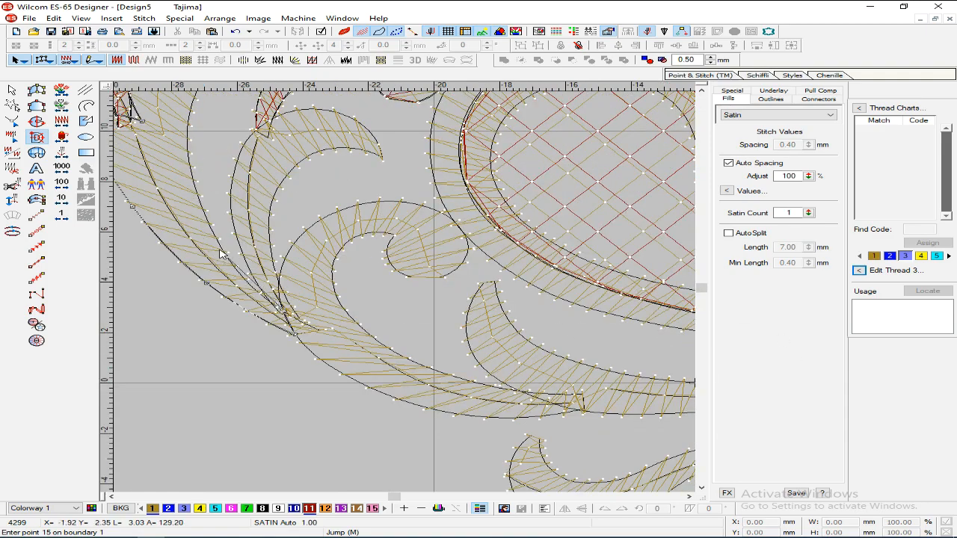
click(223, 249)
click(185, 135)
scroll(224, 142, up, 2)
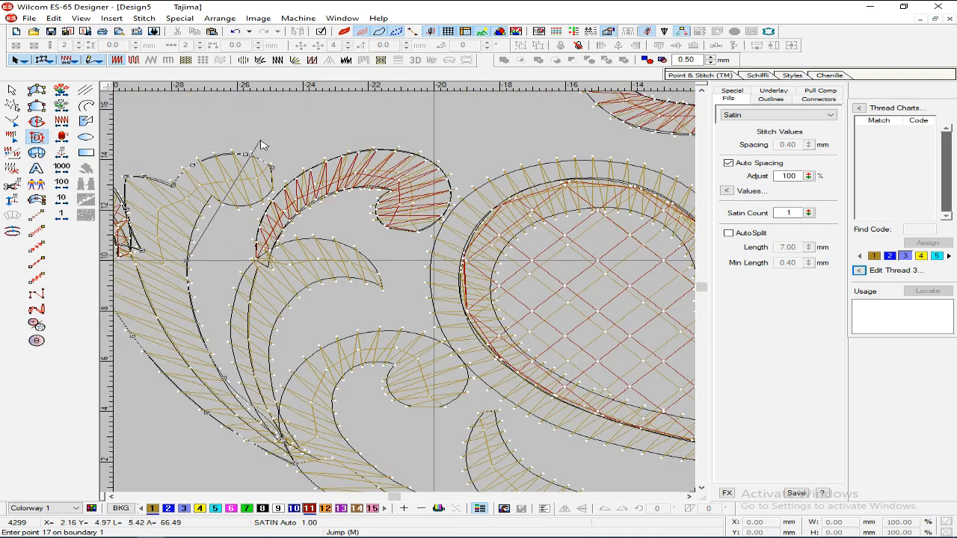
click(211, 196)
click(242, 212)
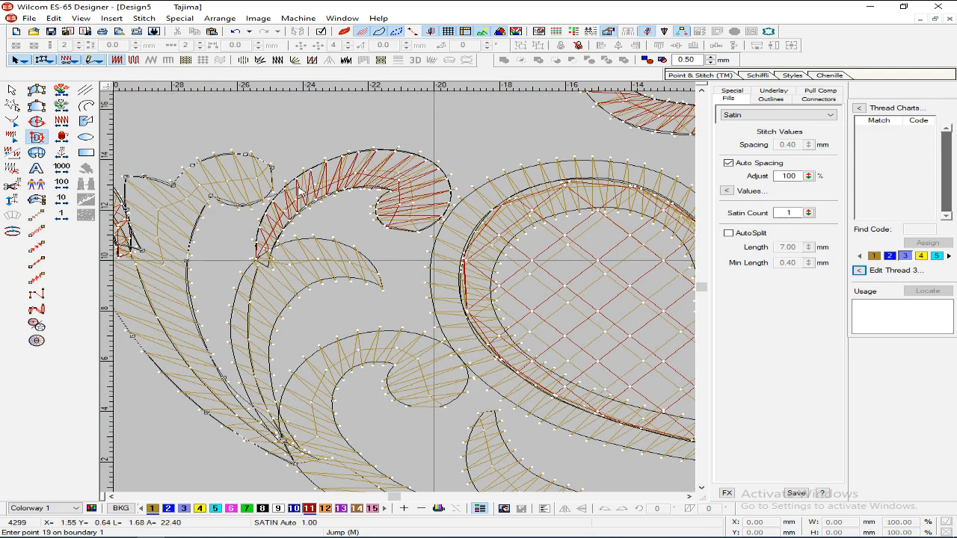
click(273, 195)
Step: Close the forked leaf's boundary and try generating its satin fill without stitch angle lines
key(Return)
scroll(202, 153, down, 3)
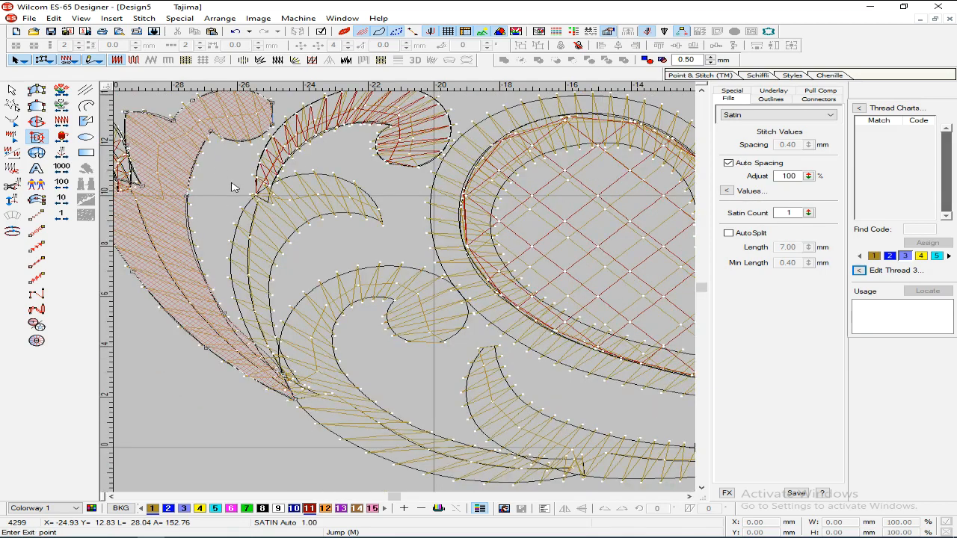
key(Return)
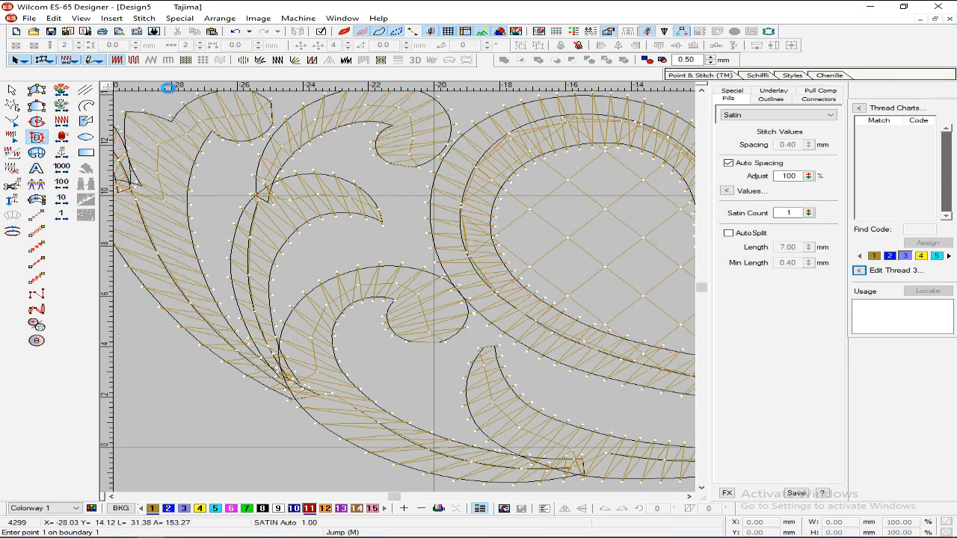
scroll(217, 160, up, 6)
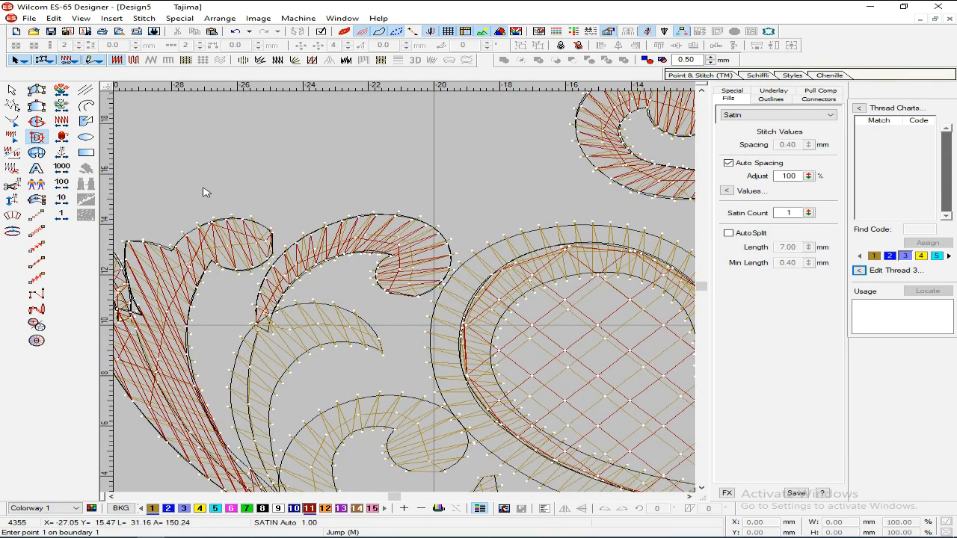
Step: Undo the forked leaf's fill, keeping the far-left scroll's satin fill in place
key(ctrl+z)
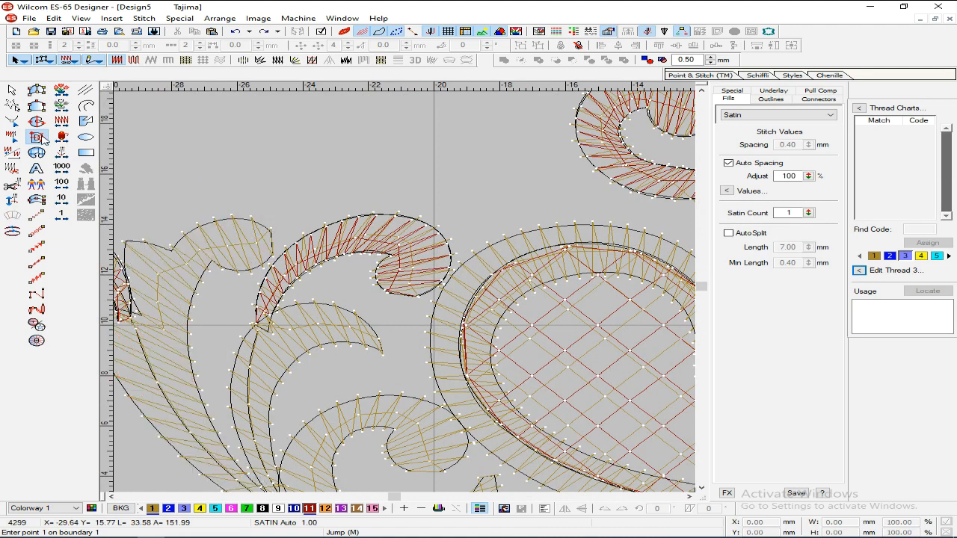
key(ctrl+z)
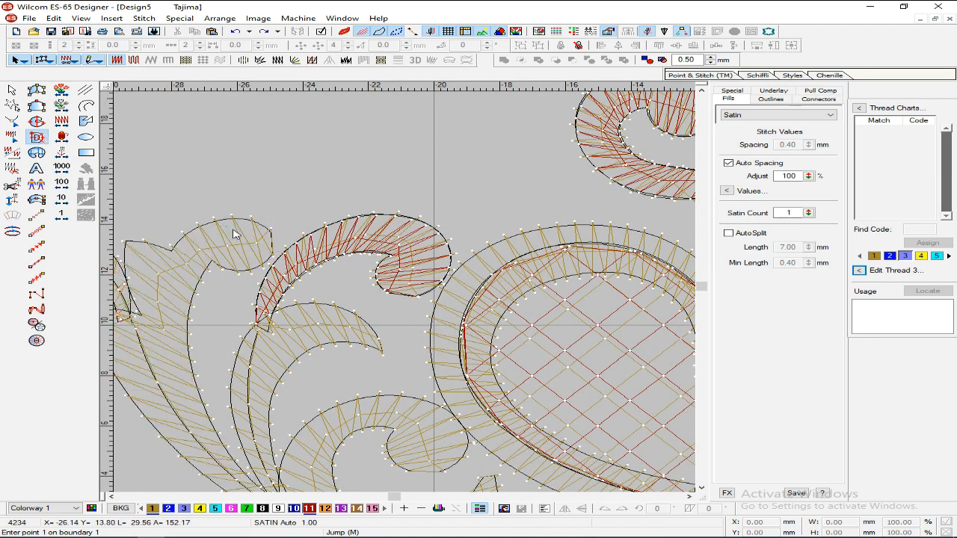
click(263, 30)
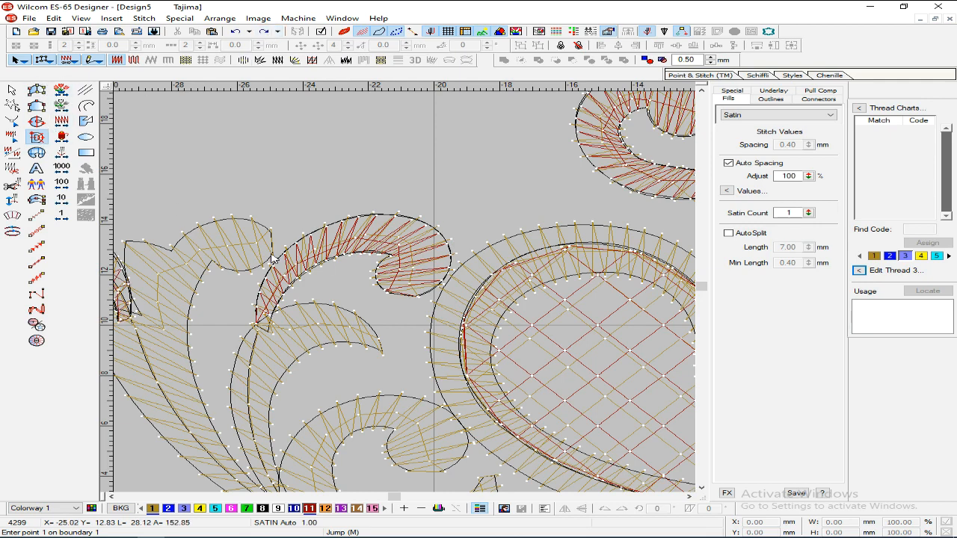
Step: Start a new Complex Fill boundary on the forked leaf, tracing its rounded upper lobe and notched top to the left tip
click(271, 231)
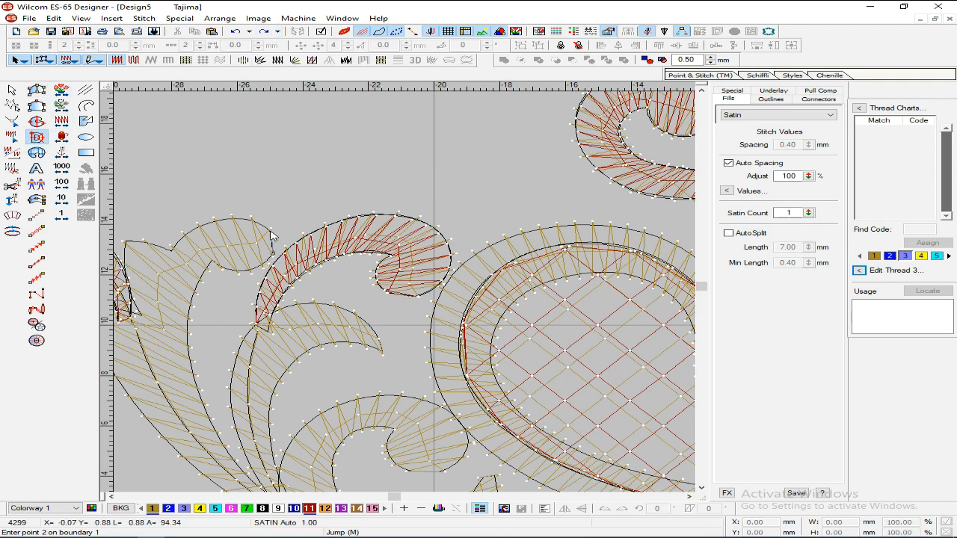
click(172, 251)
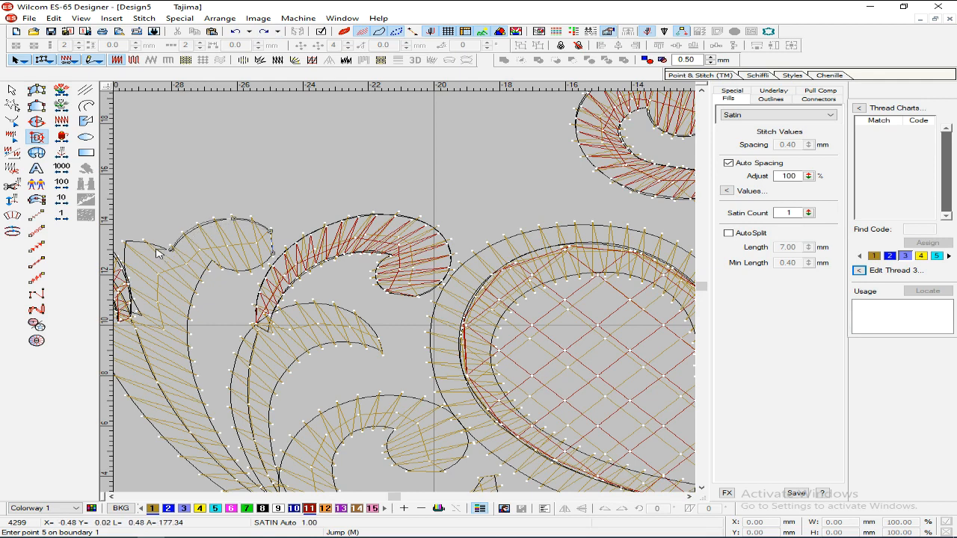
right_click(282, 235)
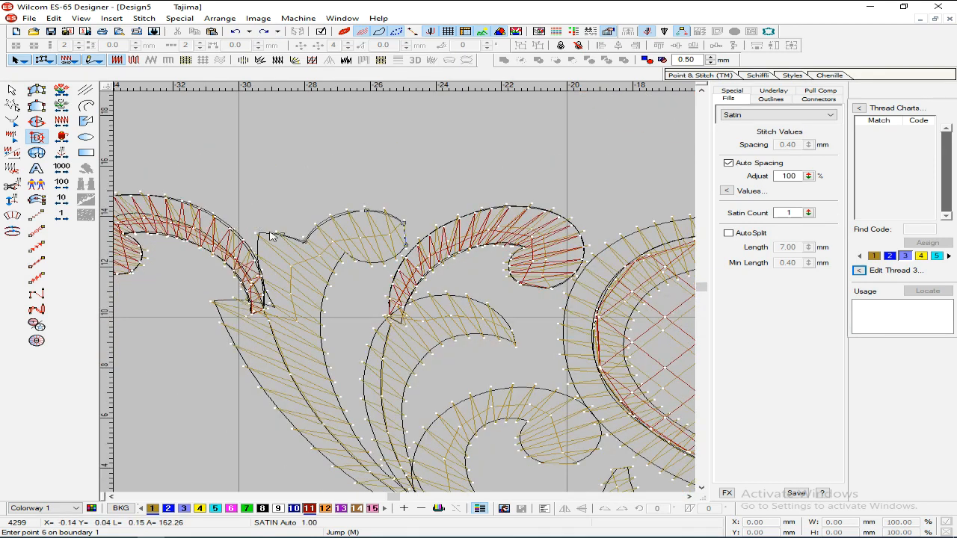
click(259, 233)
click(261, 274)
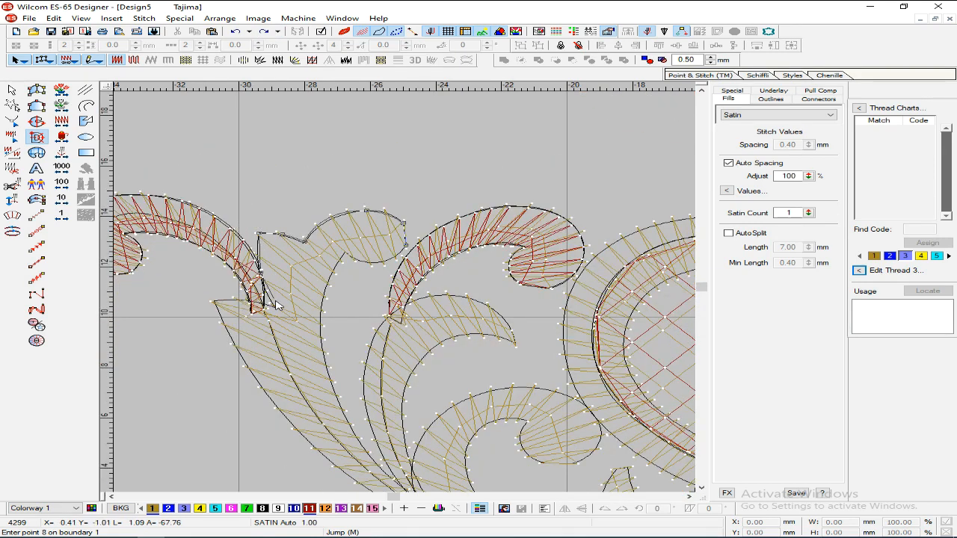
click(271, 305)
click(214, 302)
Step: Trace the forked leaf's outer edge to its lower tip and its inner edge back around the lobe, closing the boundary
click(245, 366)
click(262, 396)
scroll(263, 392, down, 3)
click(326, 331)
click(428, 396)
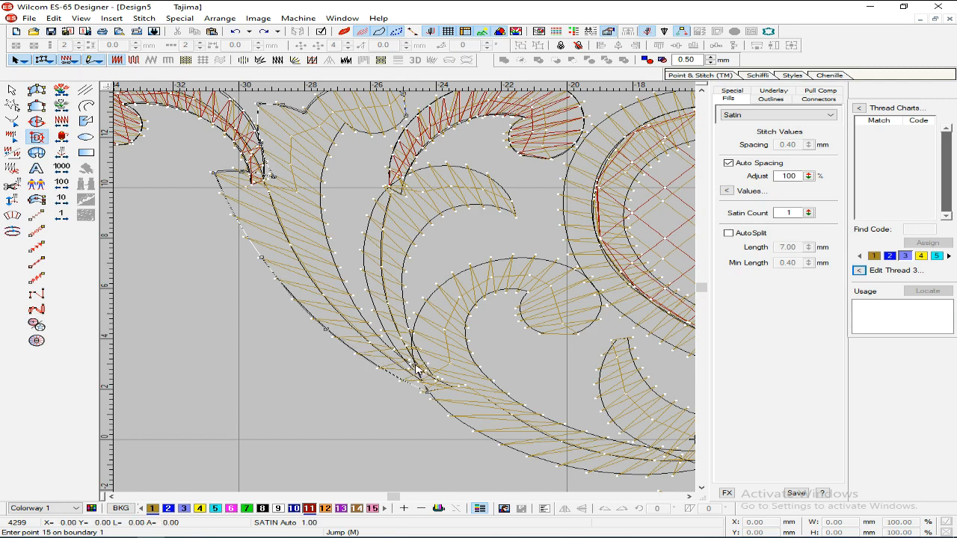
click(381, 336)
click(319, 214)
click(371, 215)
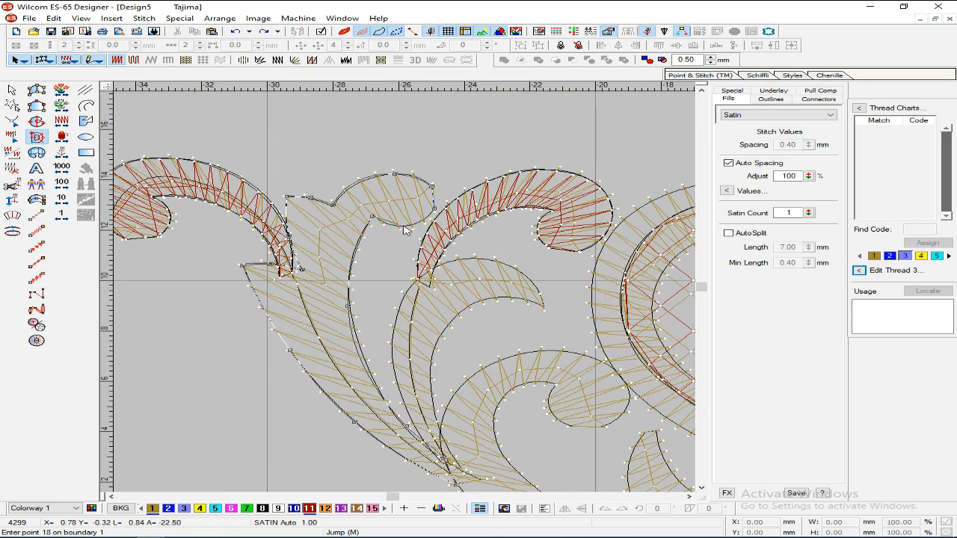
click(396, 224)
click(427, 220)
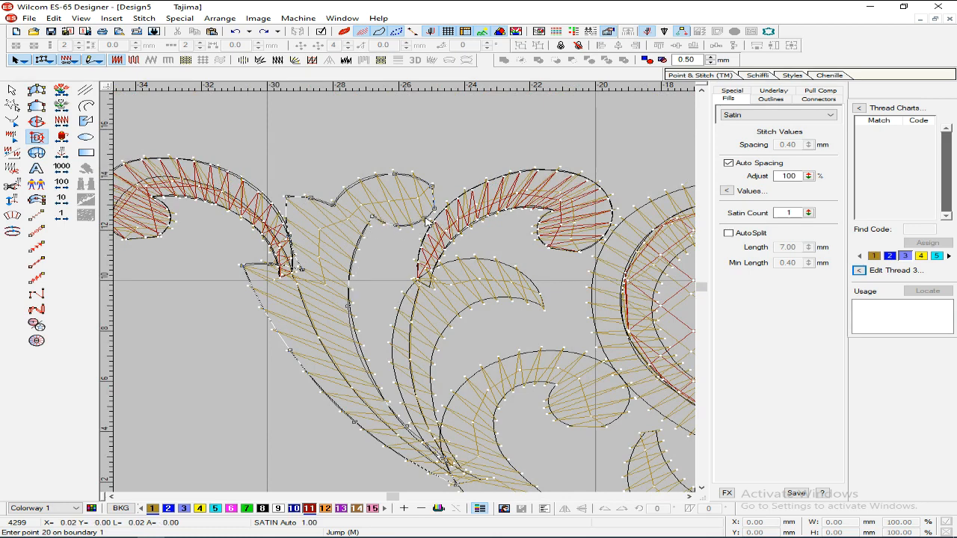
key(Return)
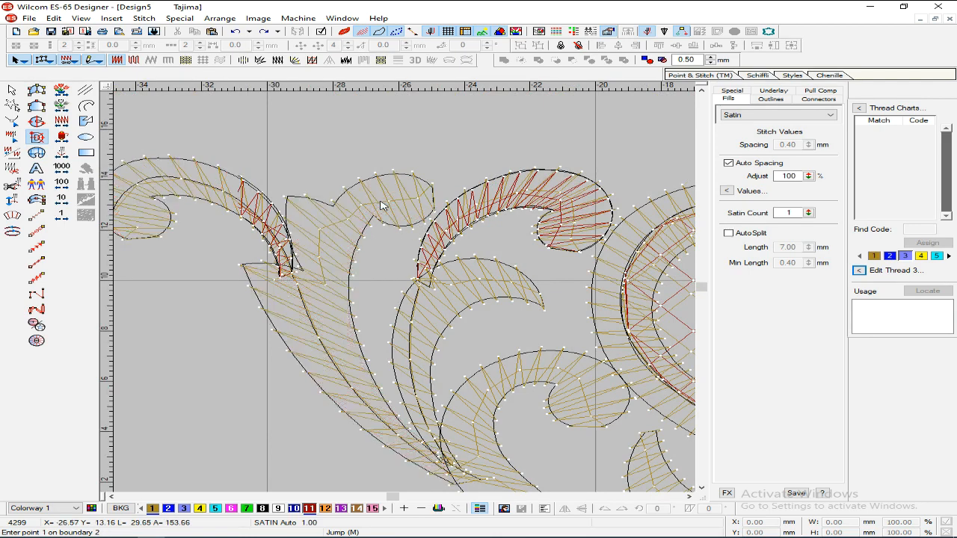
Step: Add stitch angle lines across the forked leaf from its upper lobe to its lower tip and generate the satin fill
click(351, 176)
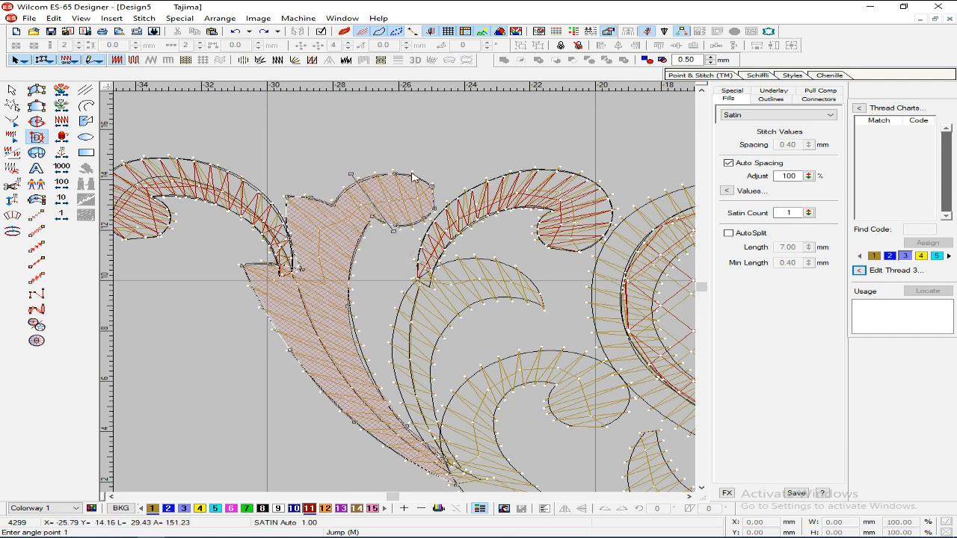
click(288, 191)
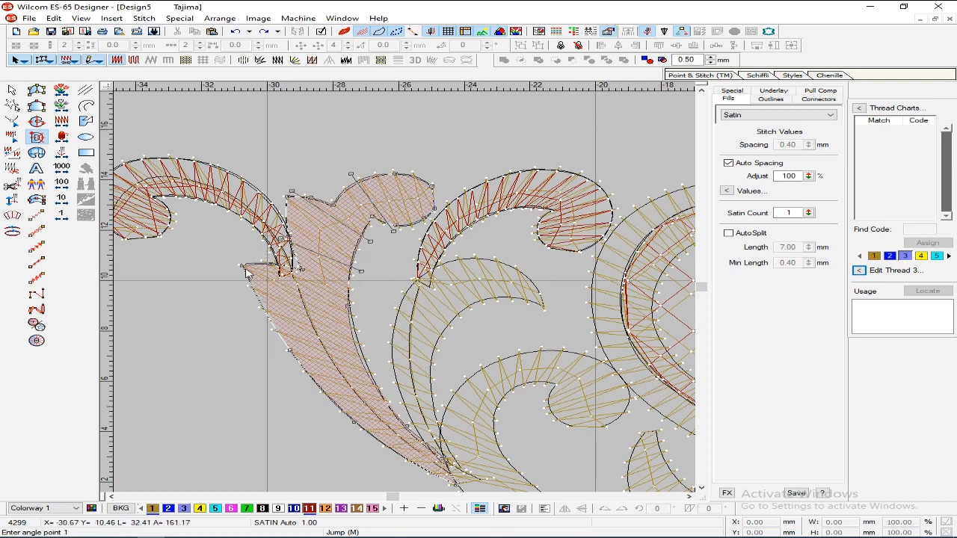
click(359, 297)
click(281, 352)
click(370, 357)
click(343, 425)
click(409, 415)
click(378, 451)
click(430, 435)
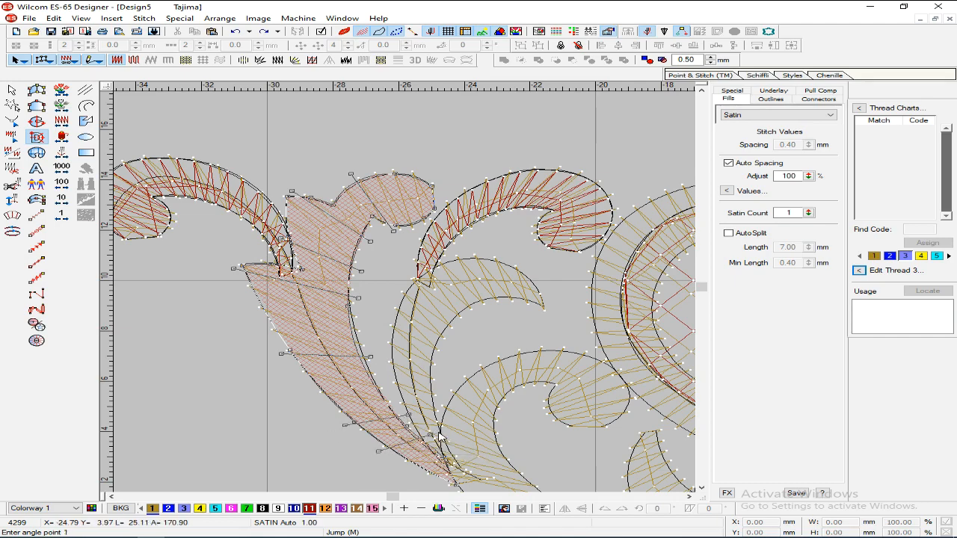
key(Return)
Step: Inspect the forked leaf's satin in the realistic stitch preview, both zoomed out and close up, and return to the outline view
key(shift+z)
key(shift+z)
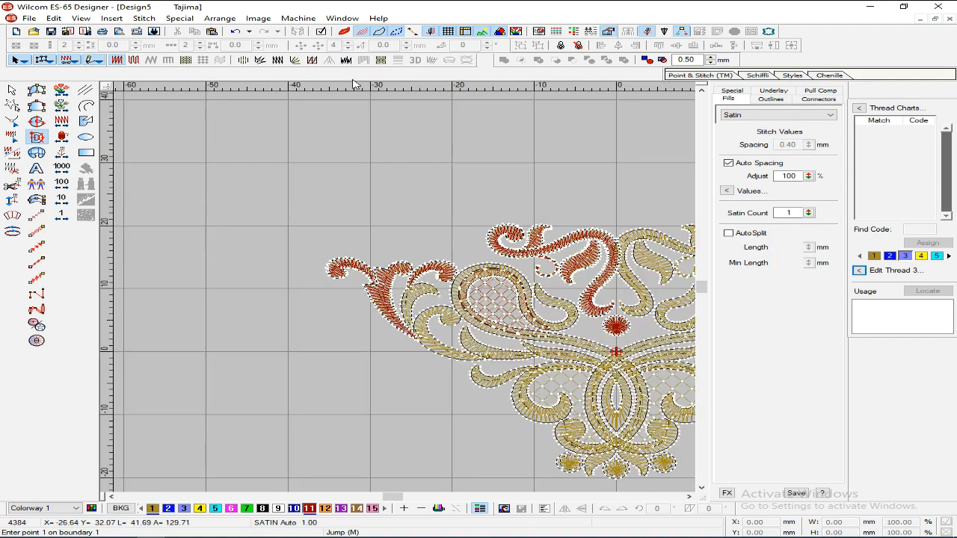
key(z)
click(348, 33)
click(348, 33)
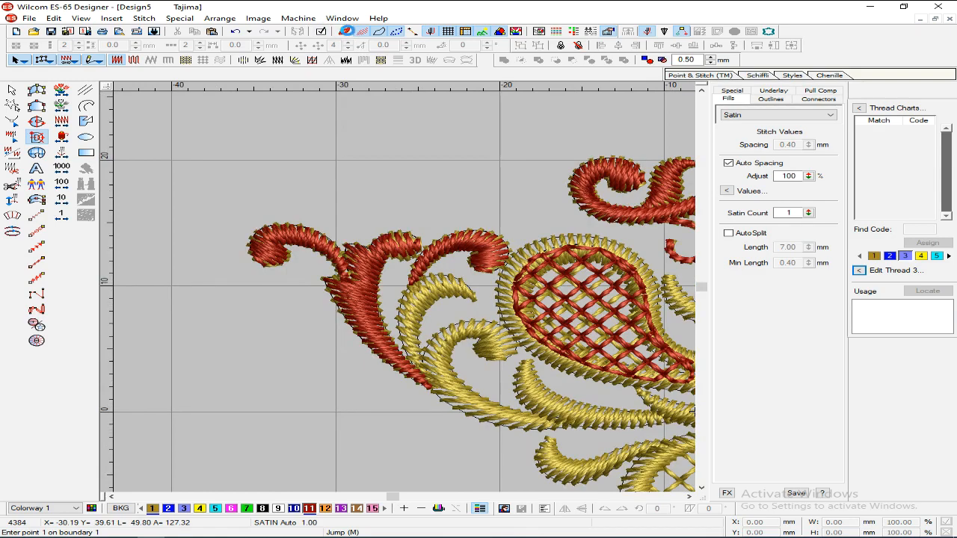
click(348, 33)
key(z)
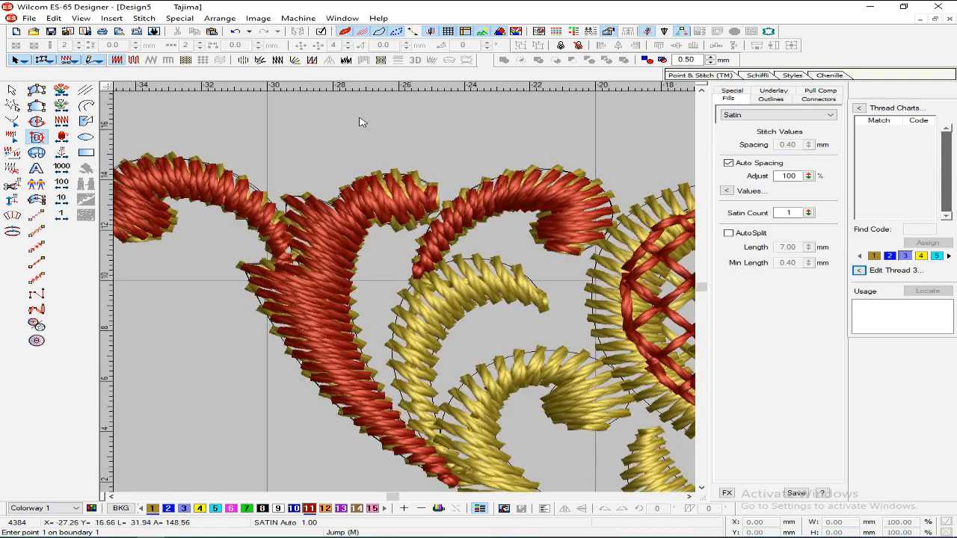
click(348, 33)
Step: Select the forked leaf and examine its reshape nodes and stitch angle lines
key(Escape)
click(394, 193)
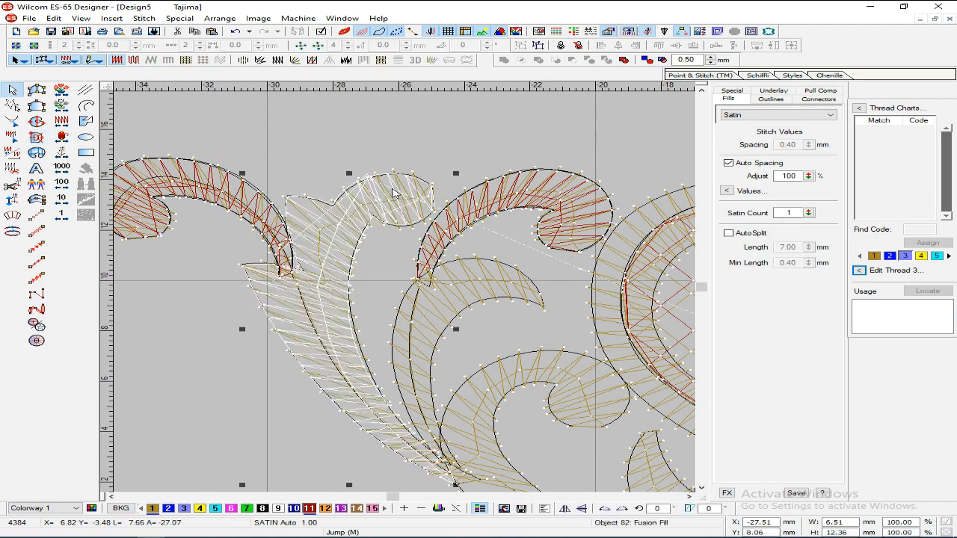
key(h)
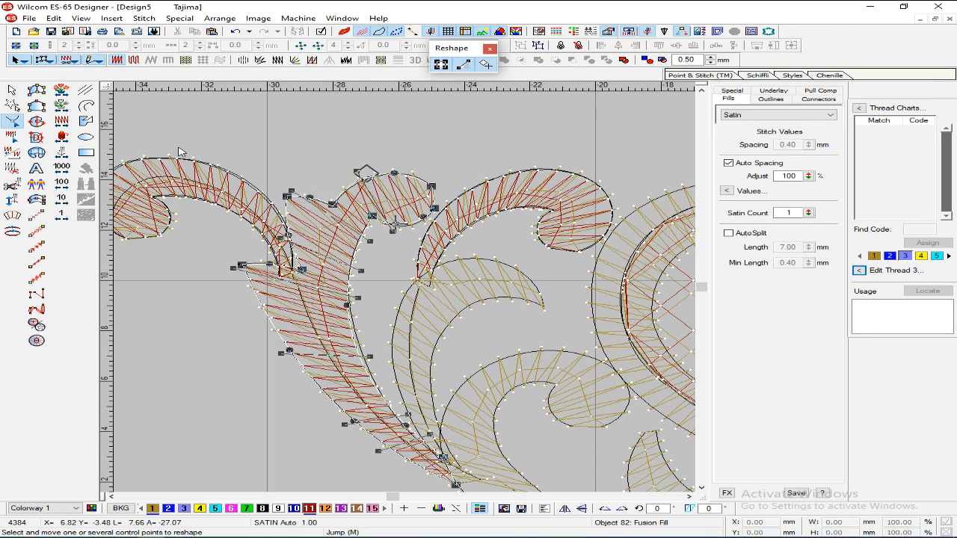
click(36, 137)
click(387, 168)
click(423, 241)
key(BackSpace)
key(BackSpace)
key(BackSpace)
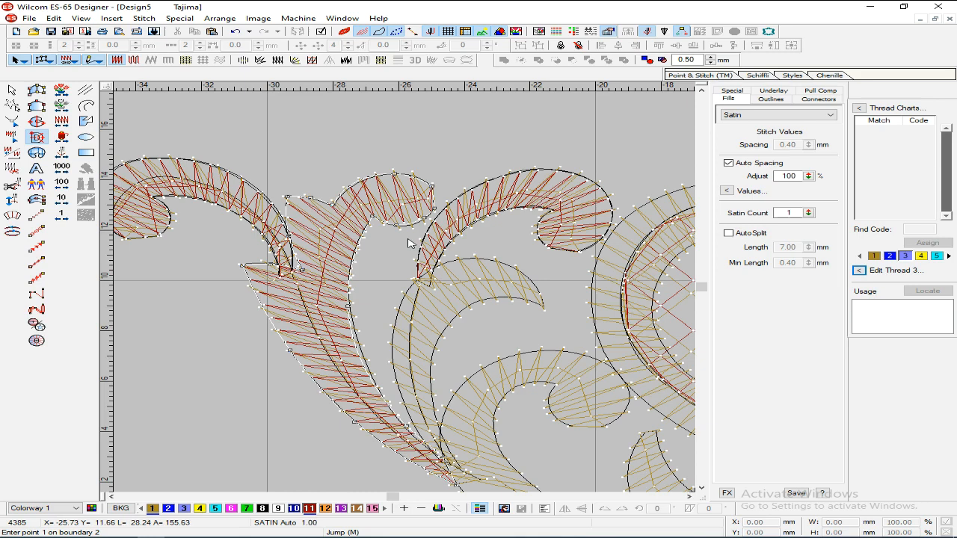
click(36, 152)
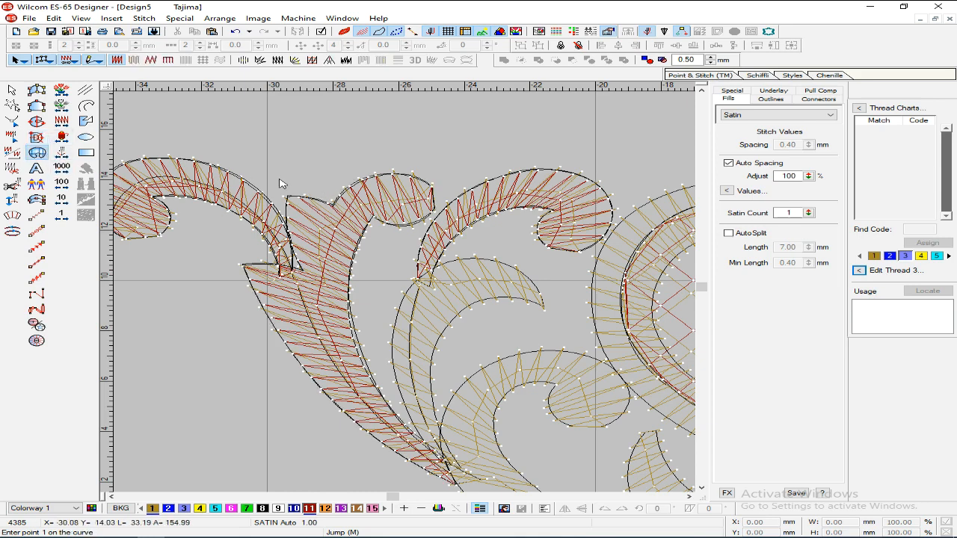
click(342, 175)
key(Escape)
Step: Start a new Complex Fill boundary on the crescent leaf beside the forked leaf, tracing its inner edge from the lower end around its curved tip
scroll(410, 200, down, 1)
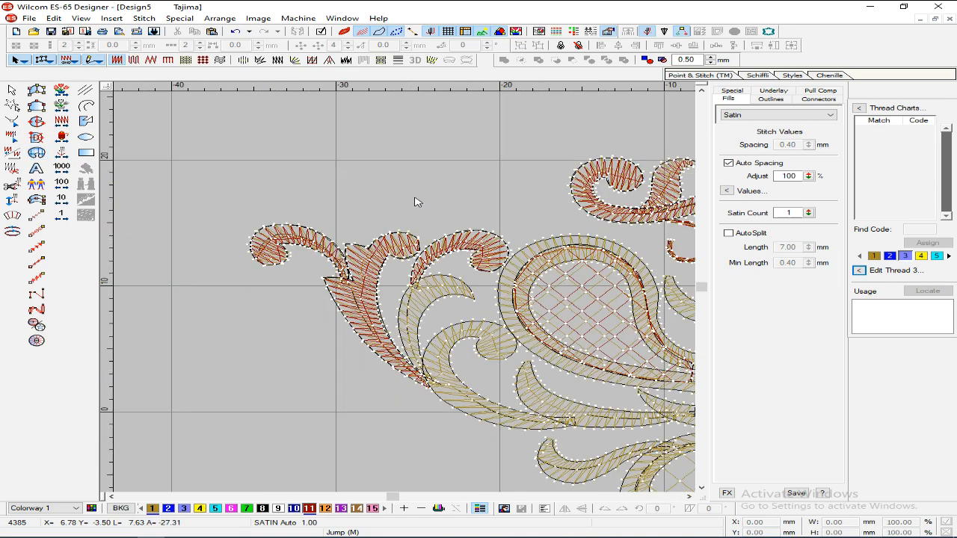
scroll(416, 202, up, 2)
scroll(415, 202, down, 1)
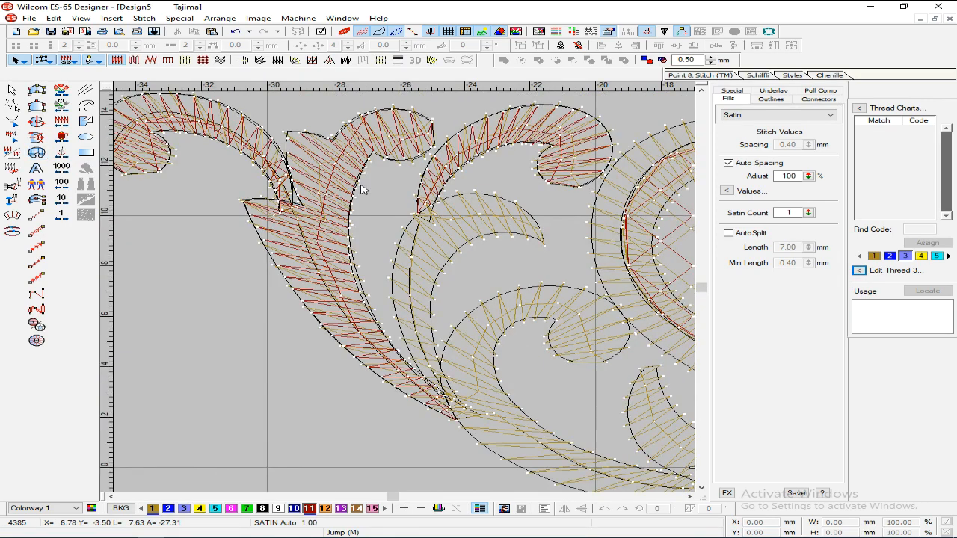
click(39, 139)
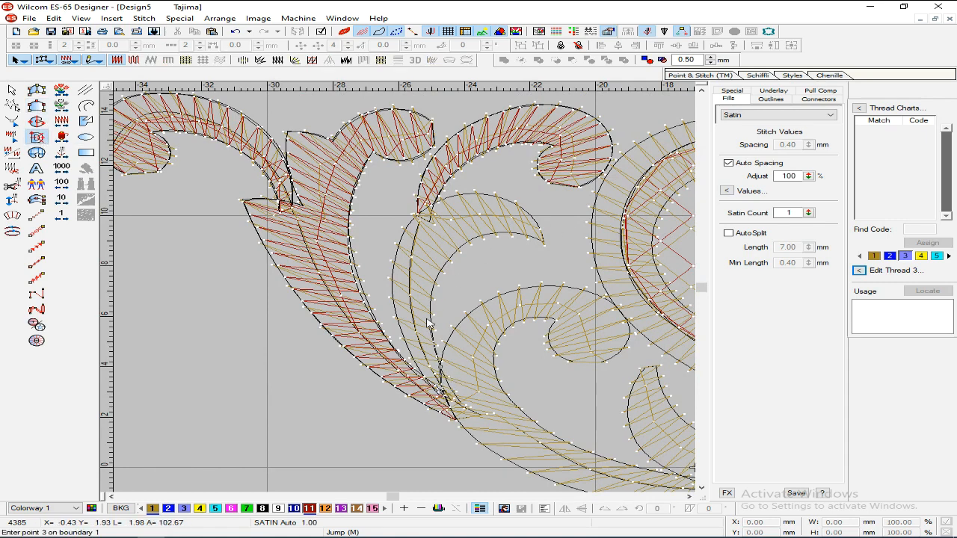
click(465, 243)
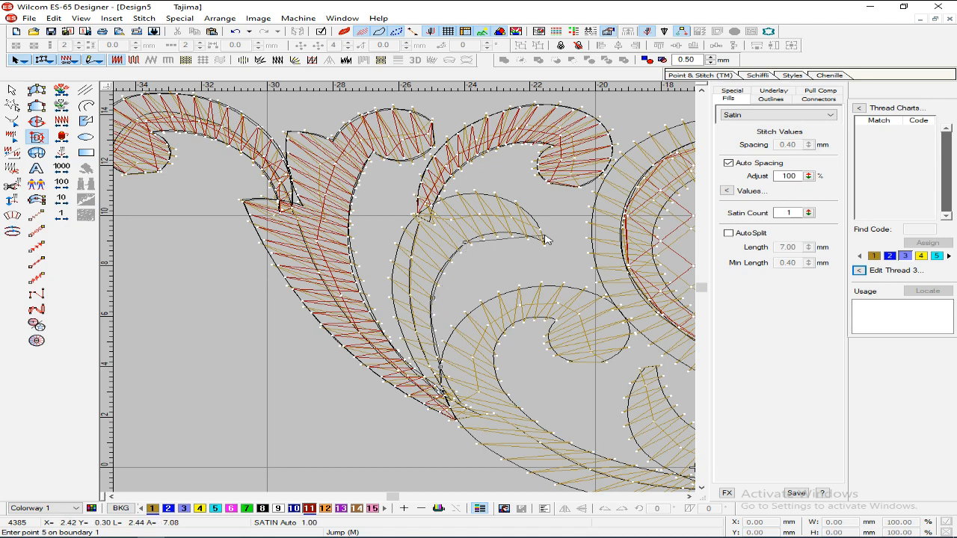
click(512, 235)
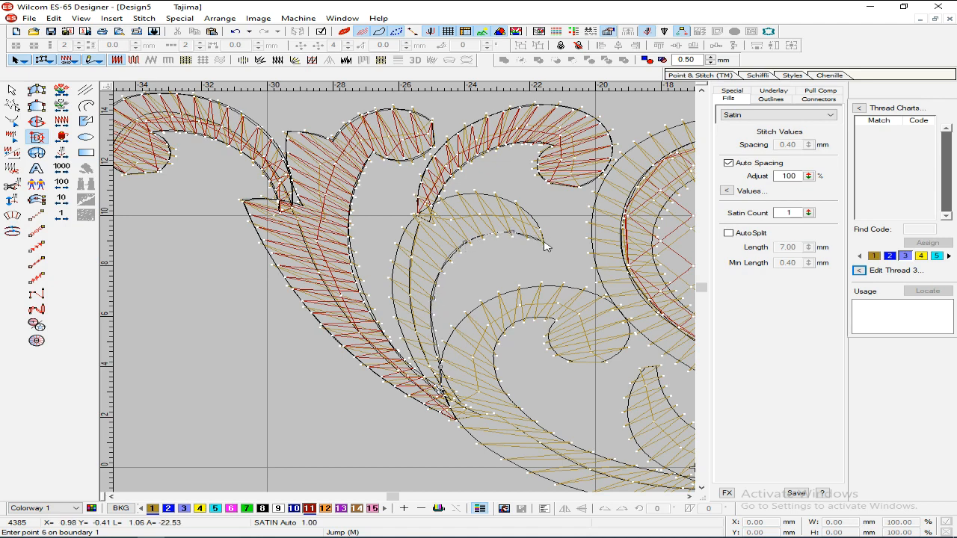
click(534, 218)
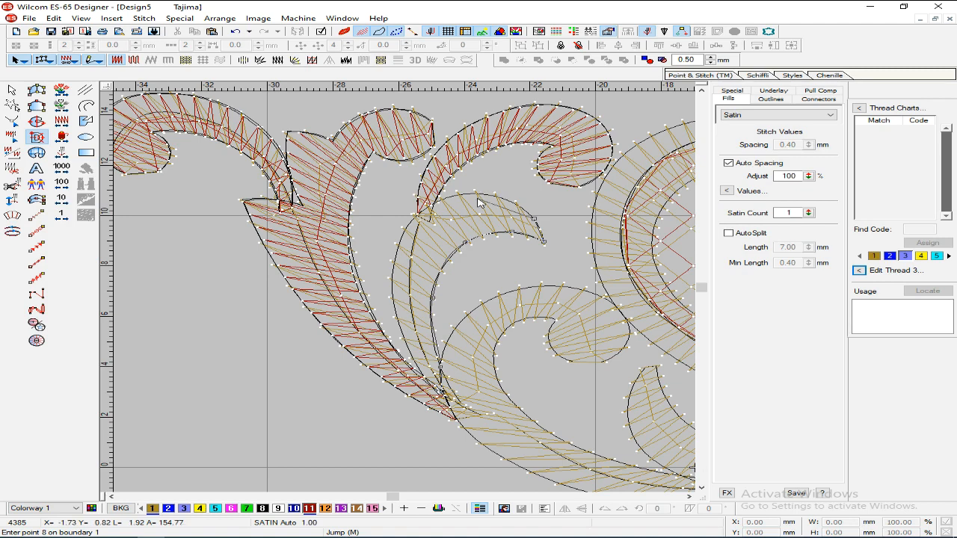
Step: Trace the crescent leaf's upper and outer edge back down to its lower end and close the boundary
click(475, 194)
click(429, 212)
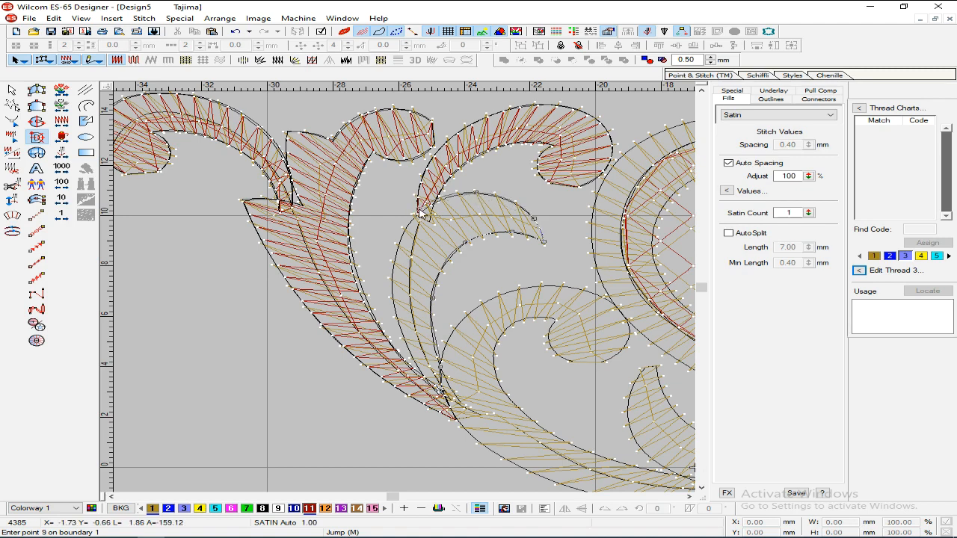
click(393, 261)
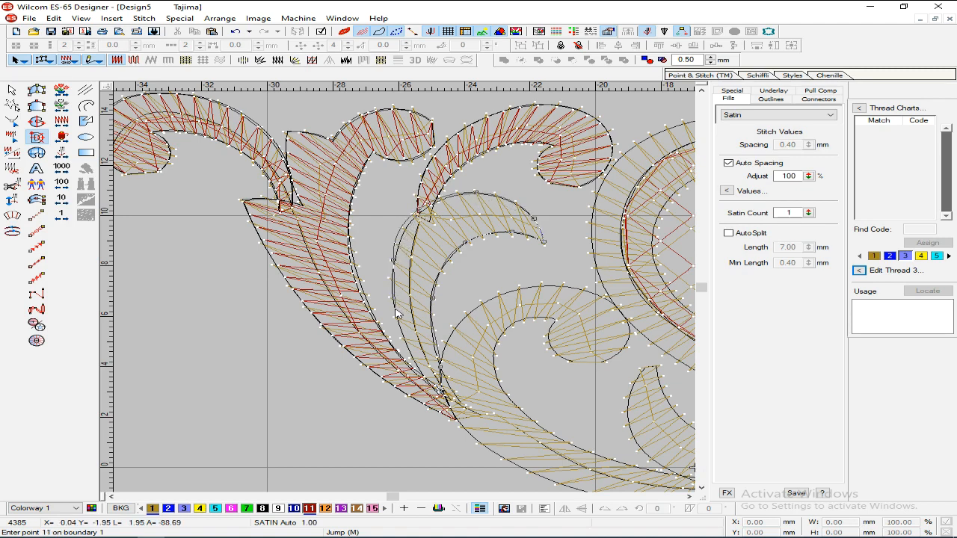
click(395, 318)
click(427, 369)
click(452, 413)
key(Return)
click(385, 254)
key(Escape)
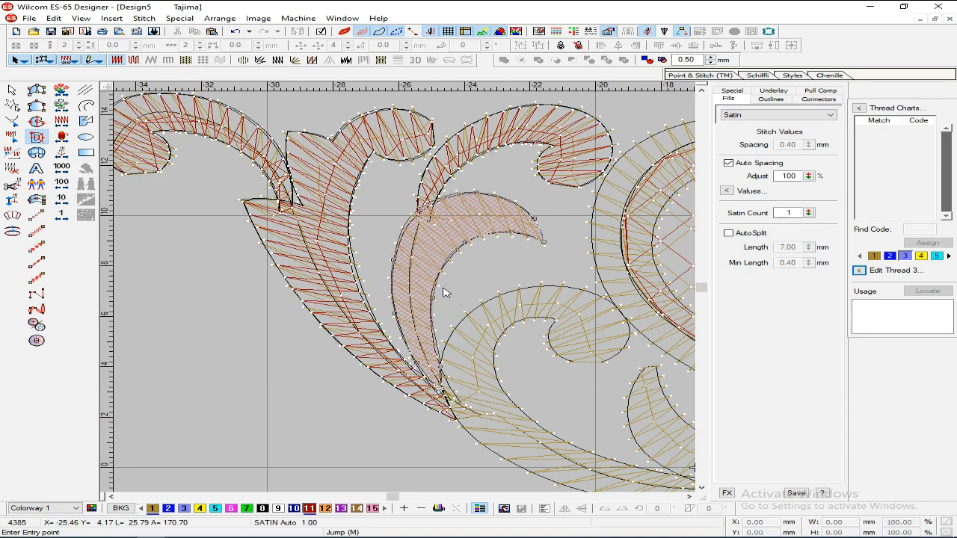
Step: Add two stitch angle lines across the middle and lower part of the crescent leaf
click(448, 277)
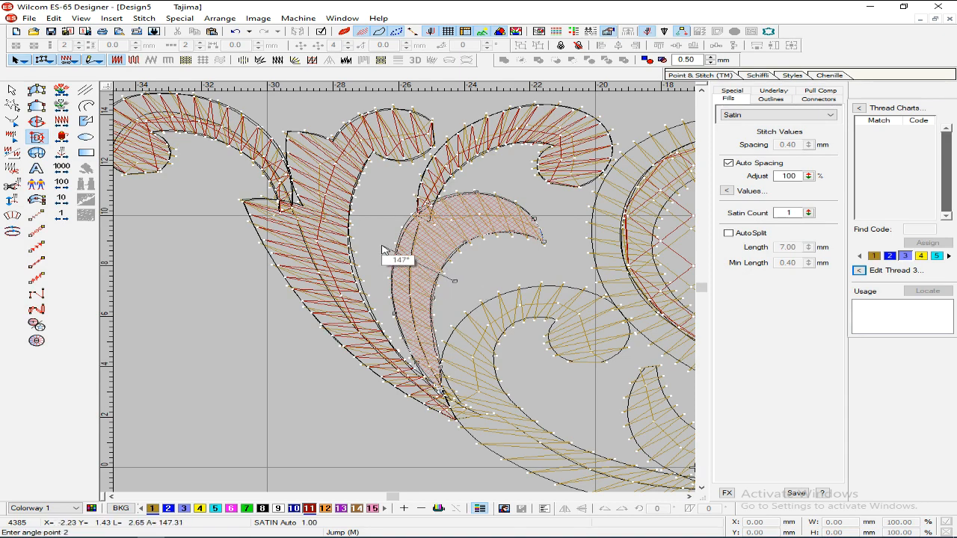
click(387, 243)
click(442, 329)
click(384, 306)
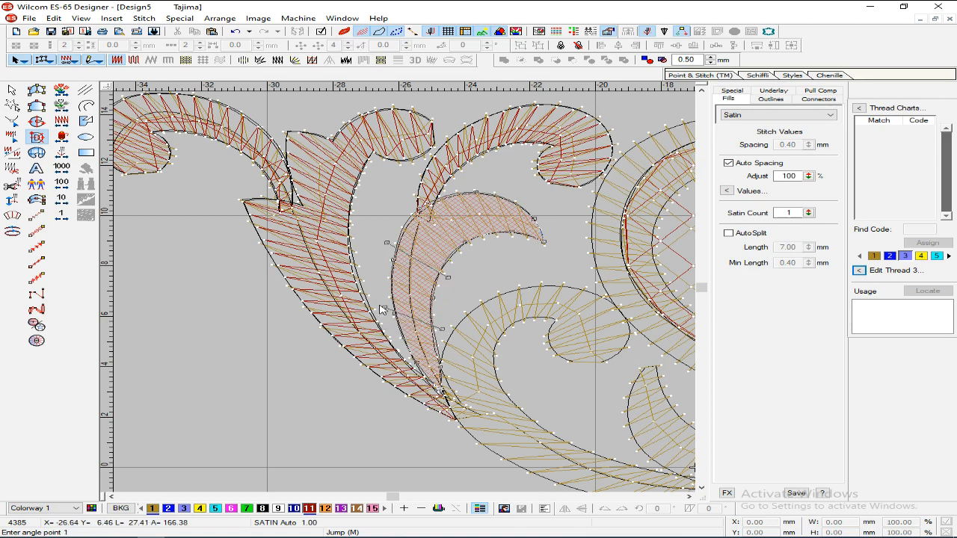
Step: Add the remaining stitch angles across the bend and tip of the hooked leaf and generate its satin fill
click(472, 249)
click(431, 185)
click(514, 239)
click(499, 190)
key(Return)
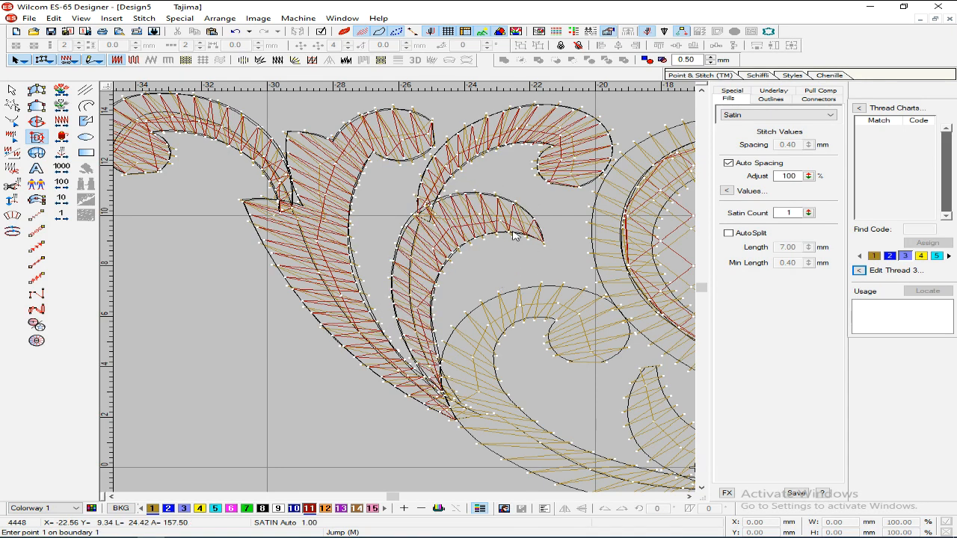
Step: Look over the motif from the left leaf cluster to the centre to find the next shape still needing satin
scroll(520, 204, down, 5)
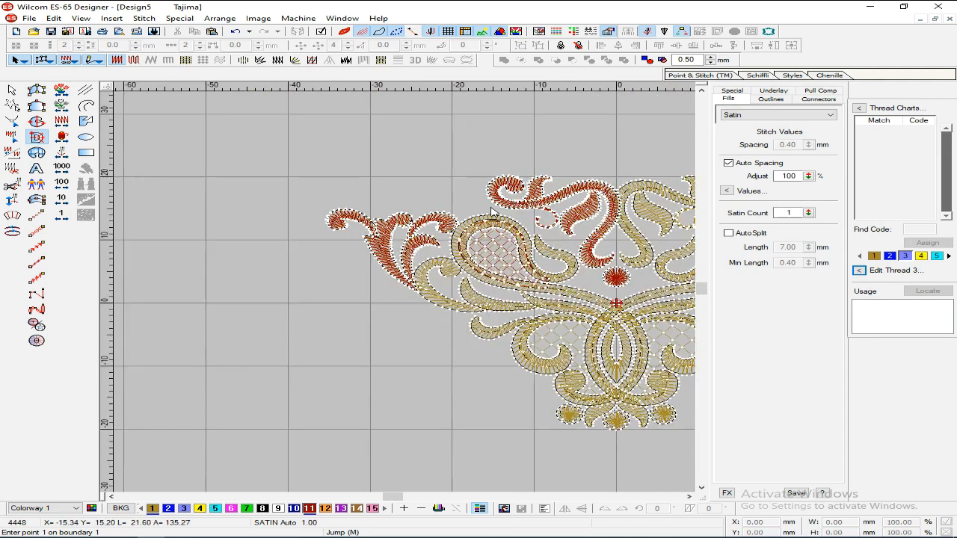
key(b)
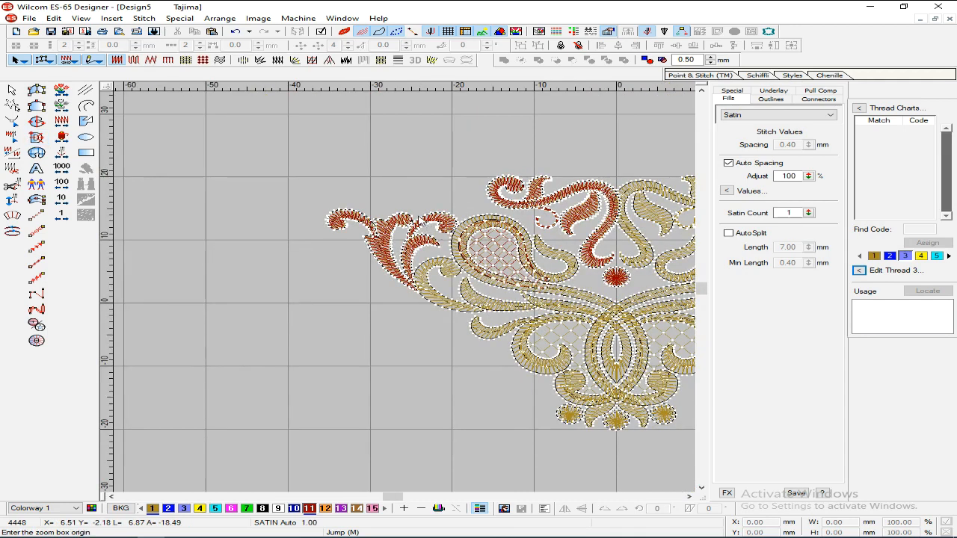
drag(586, 317, 633, 334)
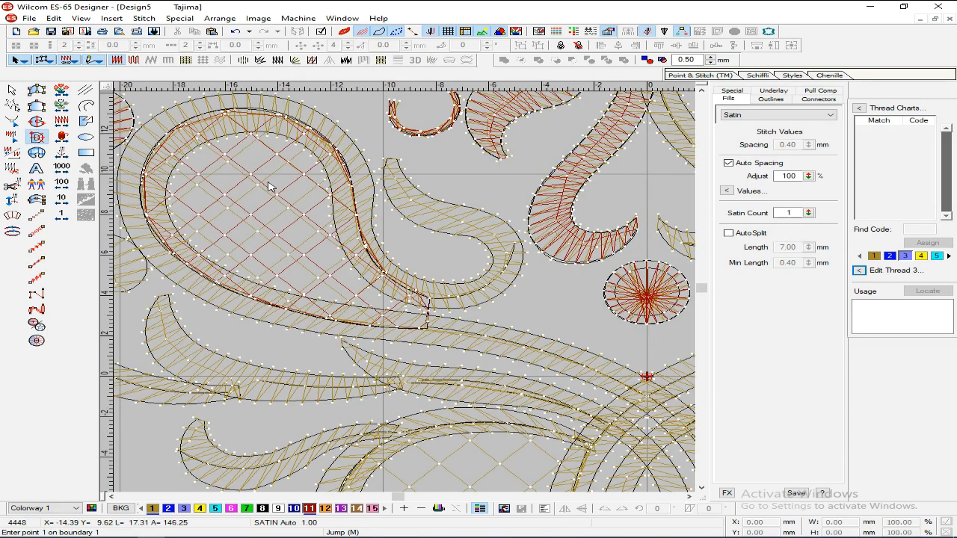
scroll(269, 191, down, 2)
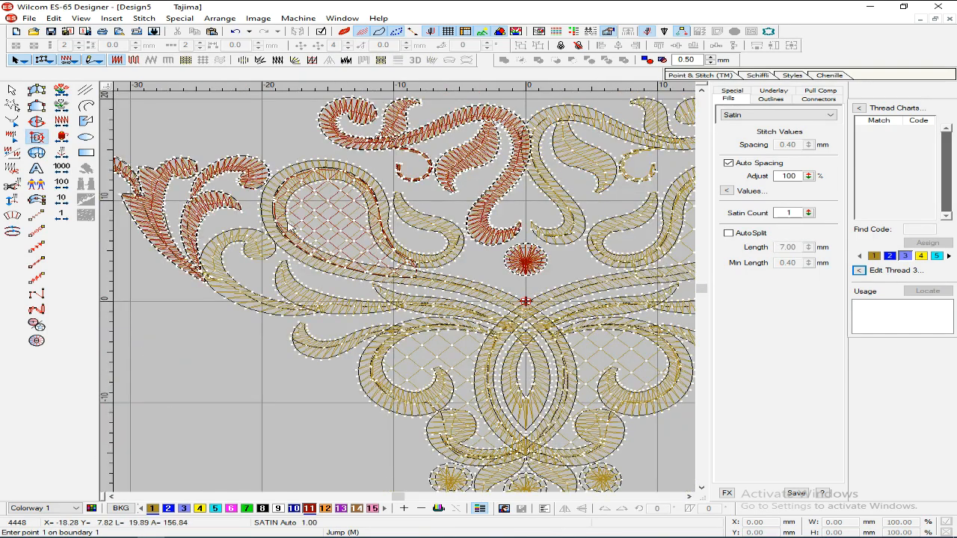
scroll(171, 181, up, 3)
click(407, 296)
key(BackSpace)
scroll(661, 403, down, 2)
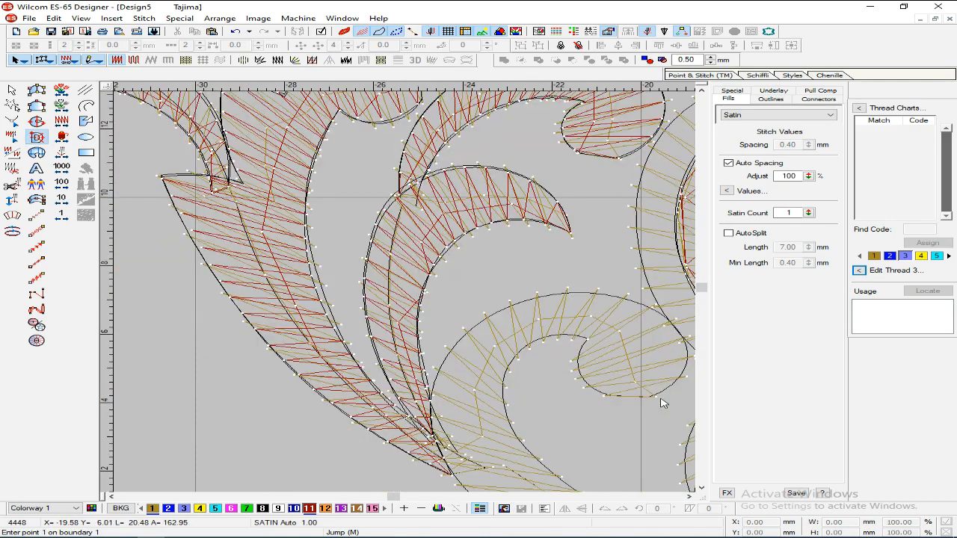
scroll(661, 404, down, 3)
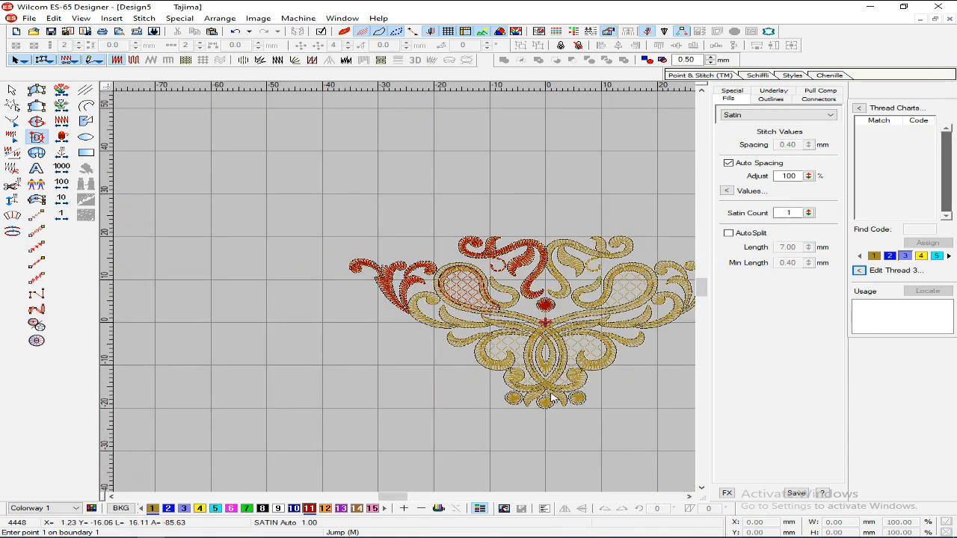
key(b)
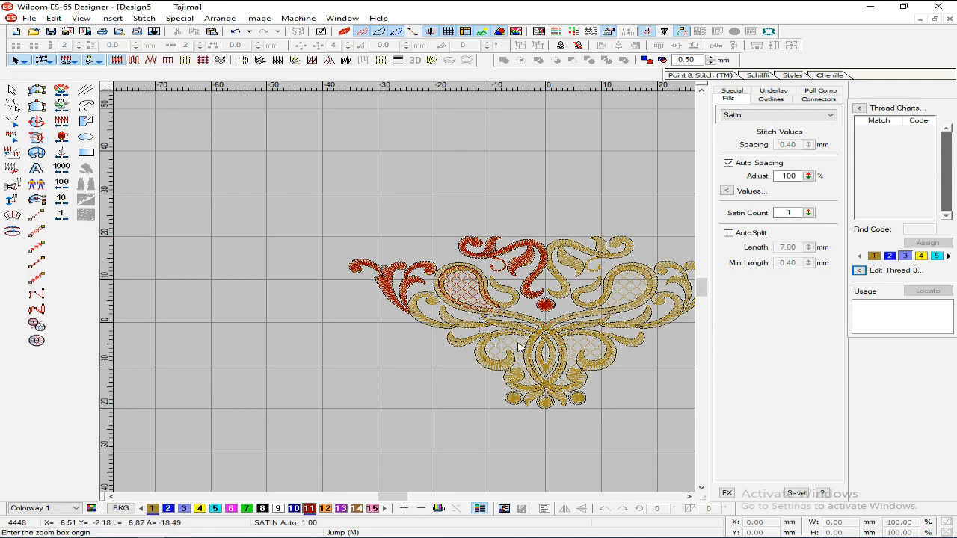
scroll(557, 377, up, 4)
scroll(461, 346, down, 1)
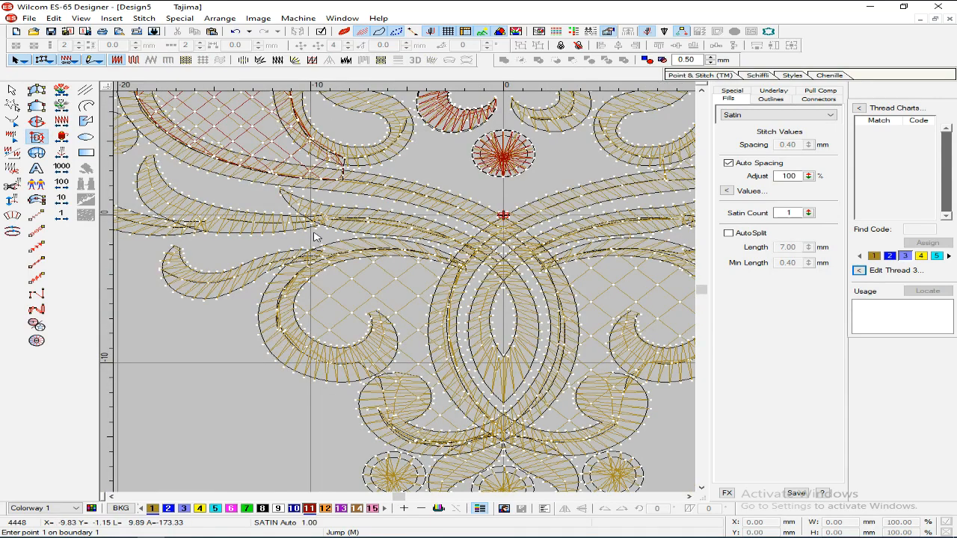
Step: Trace the outer edge of the curled scroll beside the left leaf cluster, from its round curl to its pointed tip
drag(218, 221, 485, 388)
drag(563, 476, 257, 235)
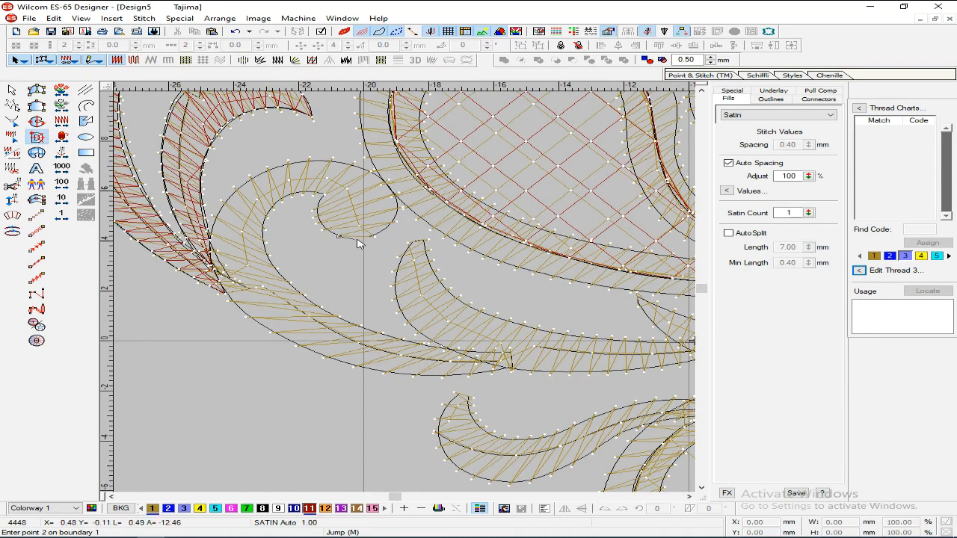
click(387, 184)
click(331, 161)
click(287, 163)
right_click(231, 196)
right_click(209, 234)
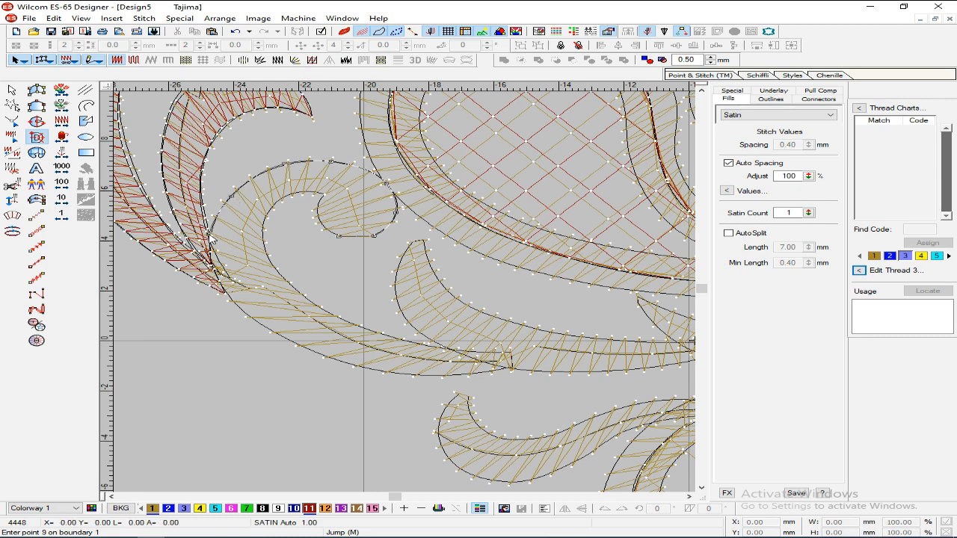
click(215, 287)
click(259, 324)
click(514, 370)
click(512, 368)
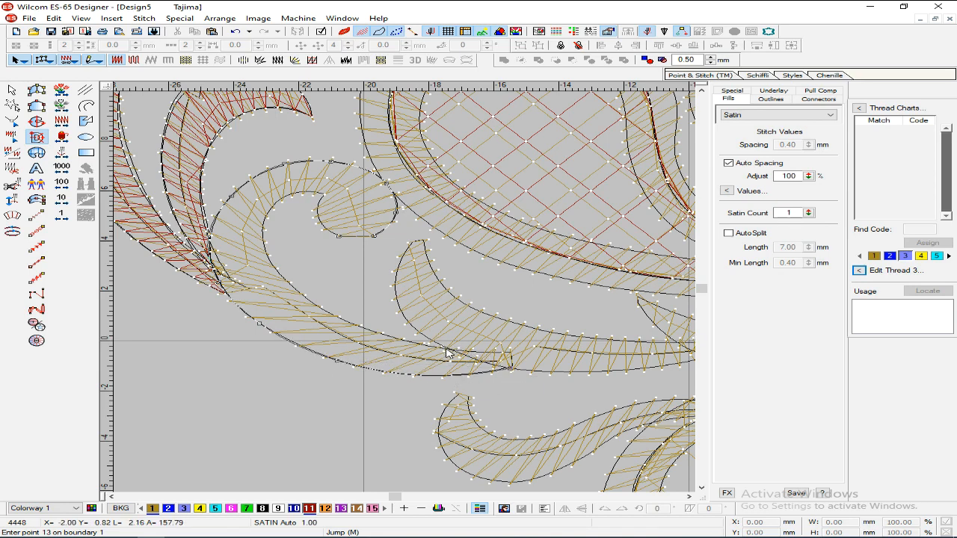
Step: Trace the curled scroll's inner edge from the pointed tip back to the curl and close the boundary
click(447, 348)
click(411, 342)
click(323, 307)
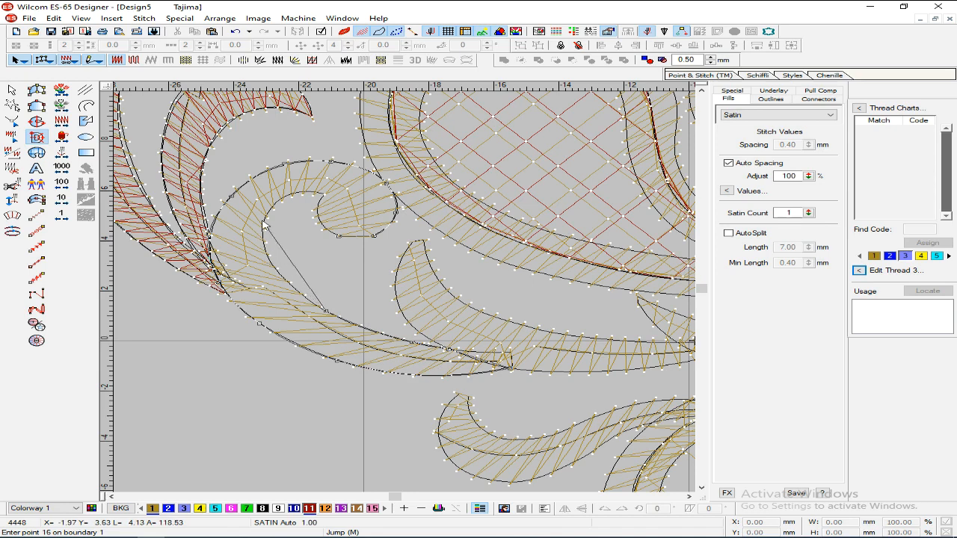
click(268, 258)
click(272, 207)
click(325, 195)
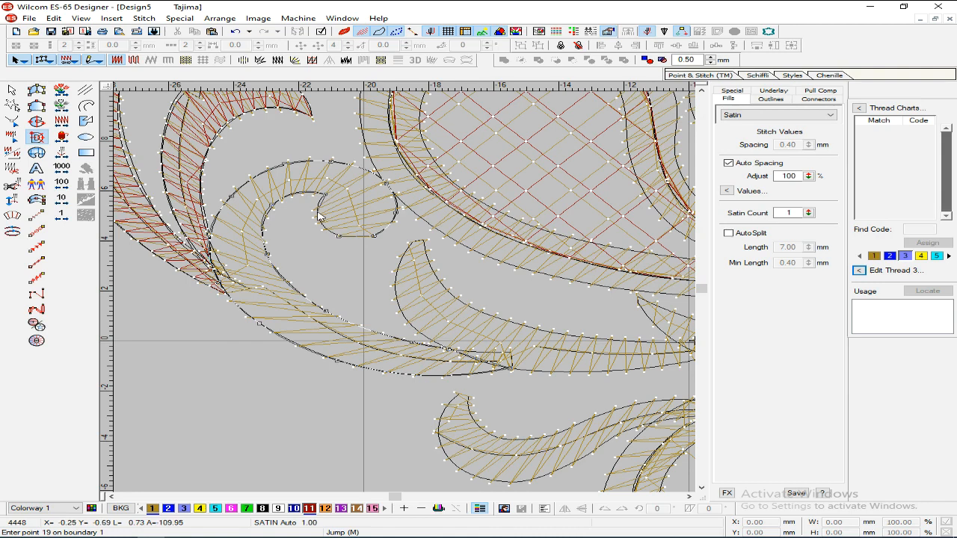
key(Return)
Step: Set the curled scroll's entry and exit points and place stitch angles across its round curl and upper bend
click(342, 245)
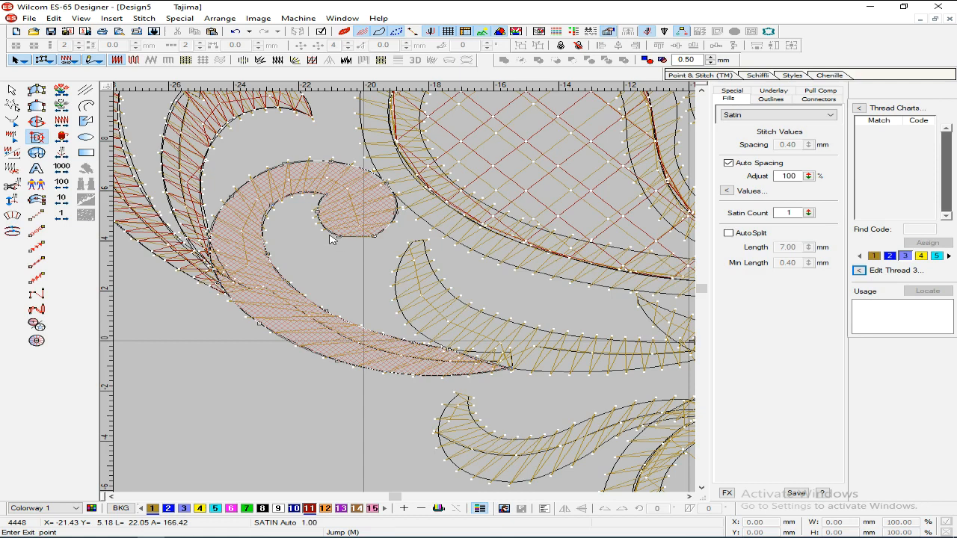
click(404, 197)
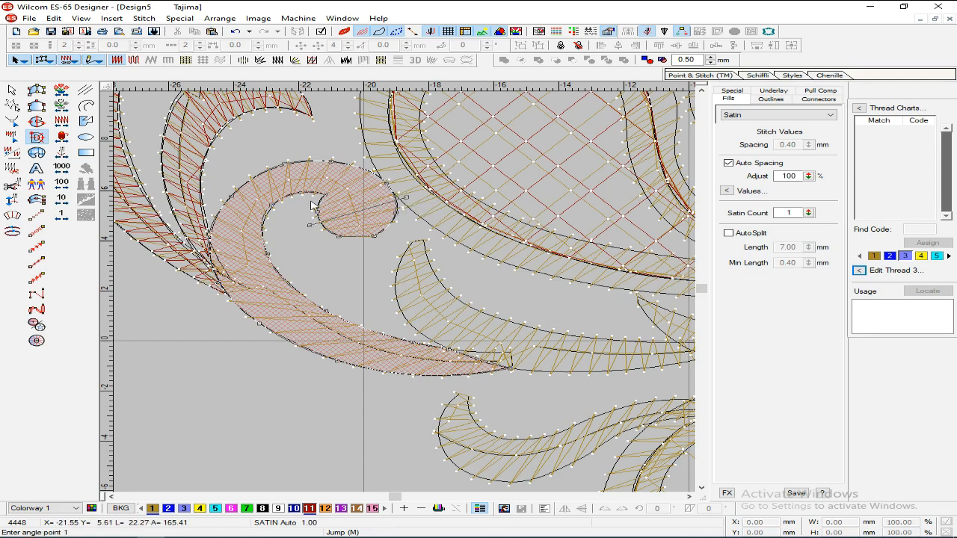
click(285, 210)
click(280, 156)
click(274, 229)
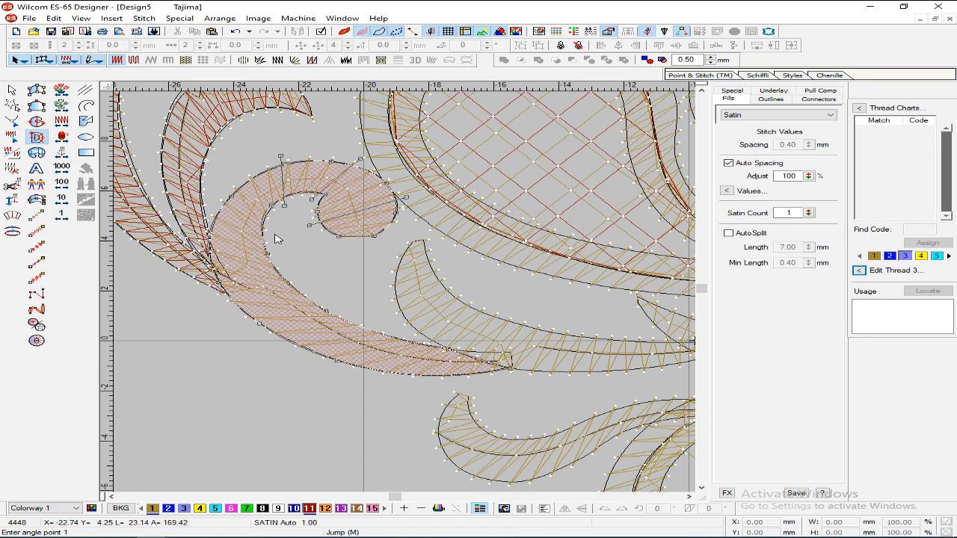
click(231, 188)
click(276, 261)
click(219, 238)
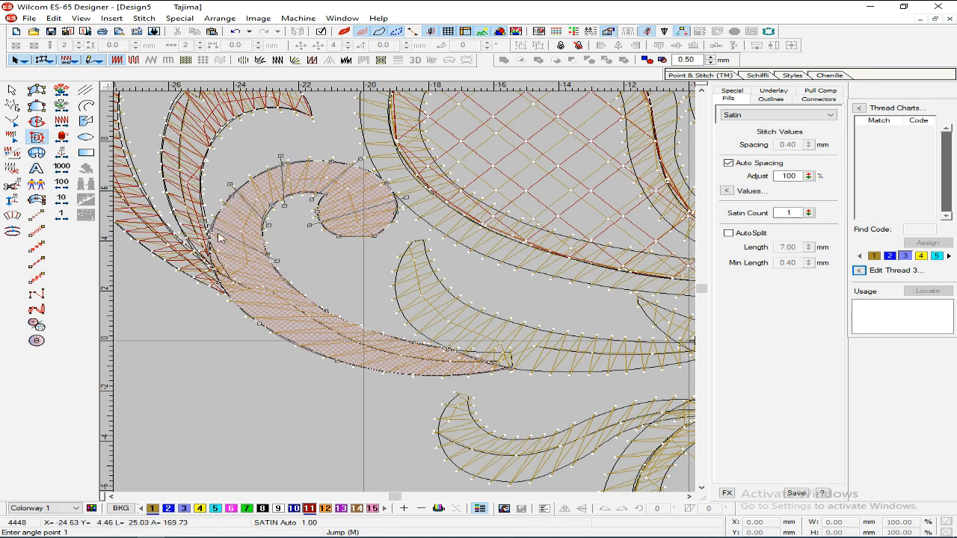
Step: Place stitch angles along the scroll's tapering tail and generate its satin fill
click(302, 287)
click(332, 304)
click(258, 332)
click(348, 379)
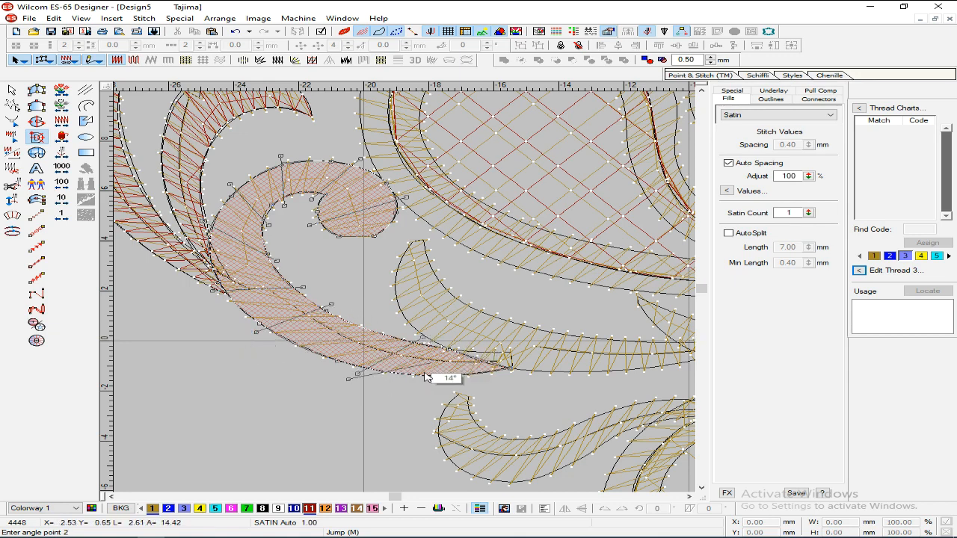
key(BackSpace)
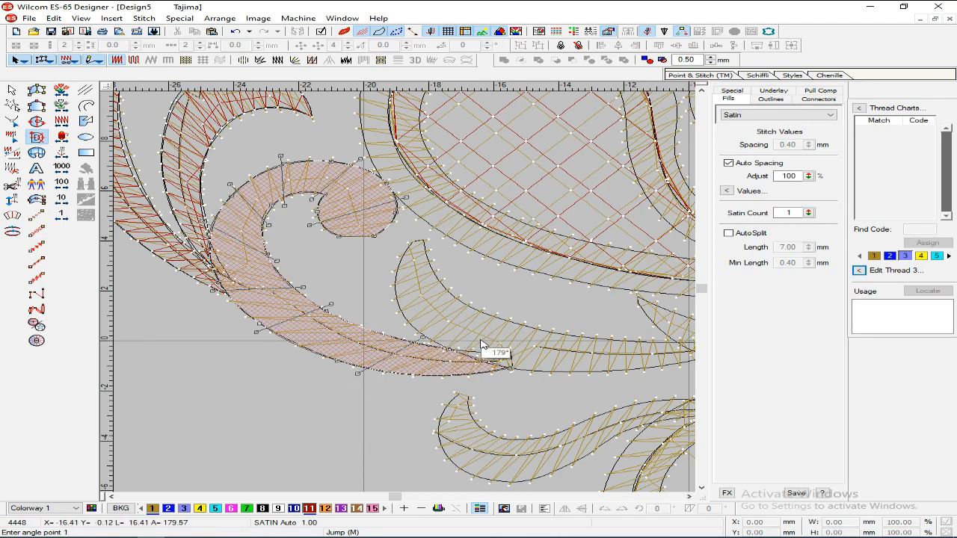
key(Return)
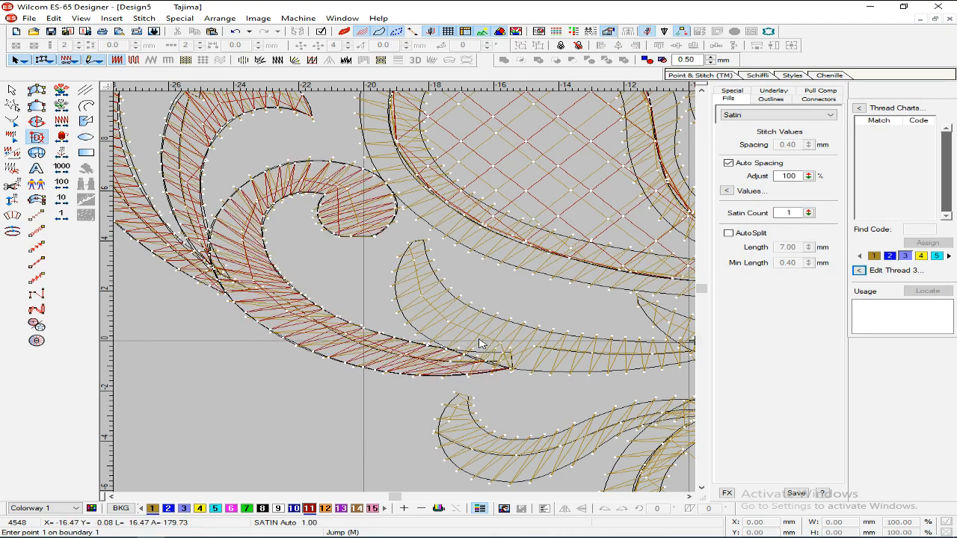
Step: Check the stitched left side in TrueView and return to the plain stitch view
key(shift+z)
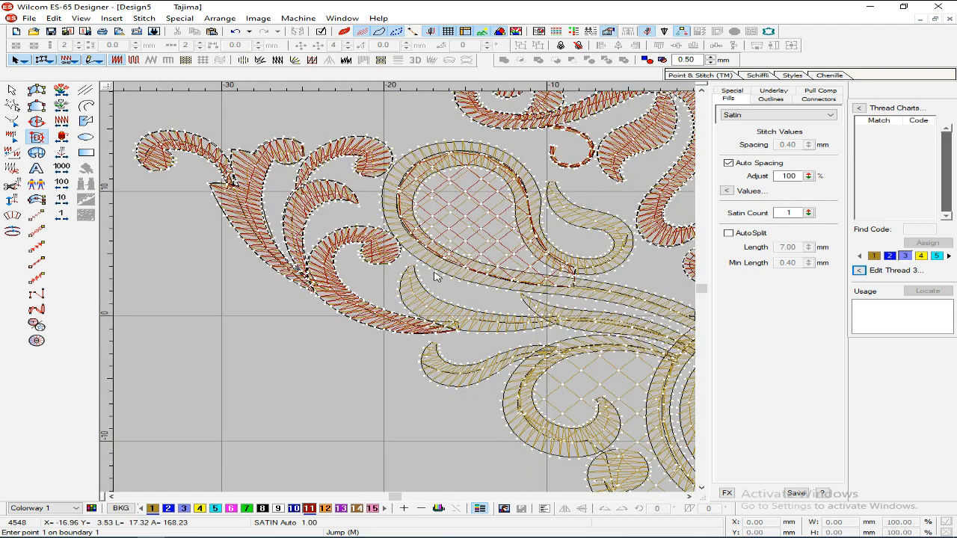
click(346, 31)
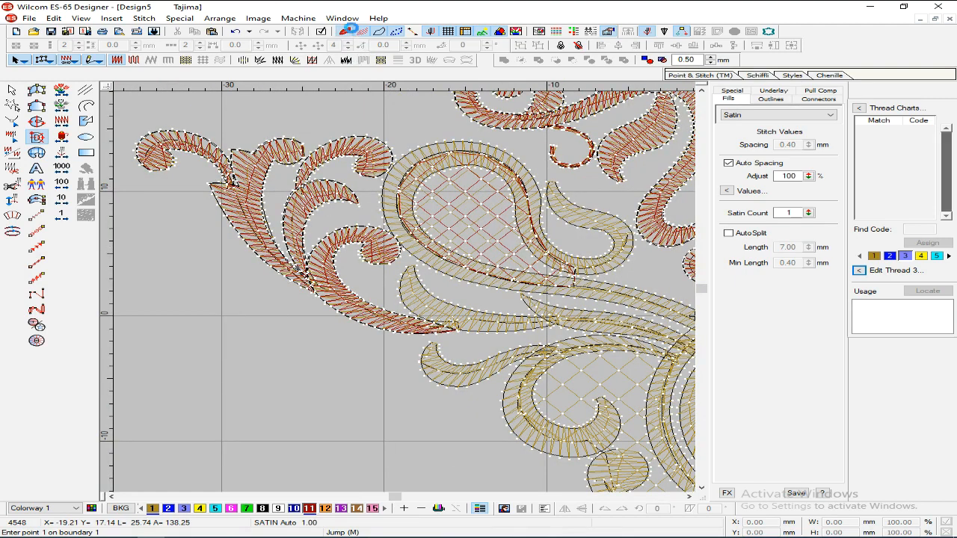
click(348, 31)
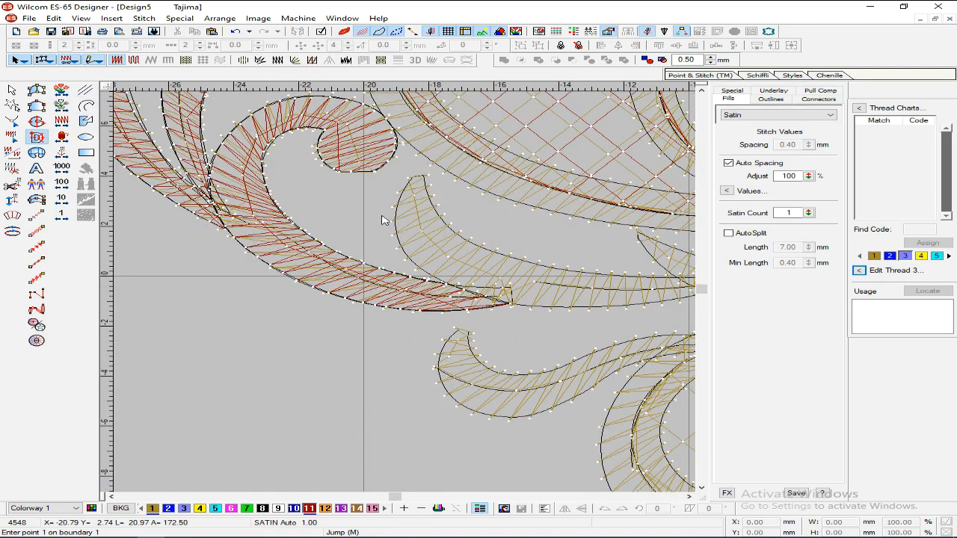
Step: Trace the closed boundary of the curved leaf just below the lattice-filled teardrop, down to its pointed end
click(411, 179)
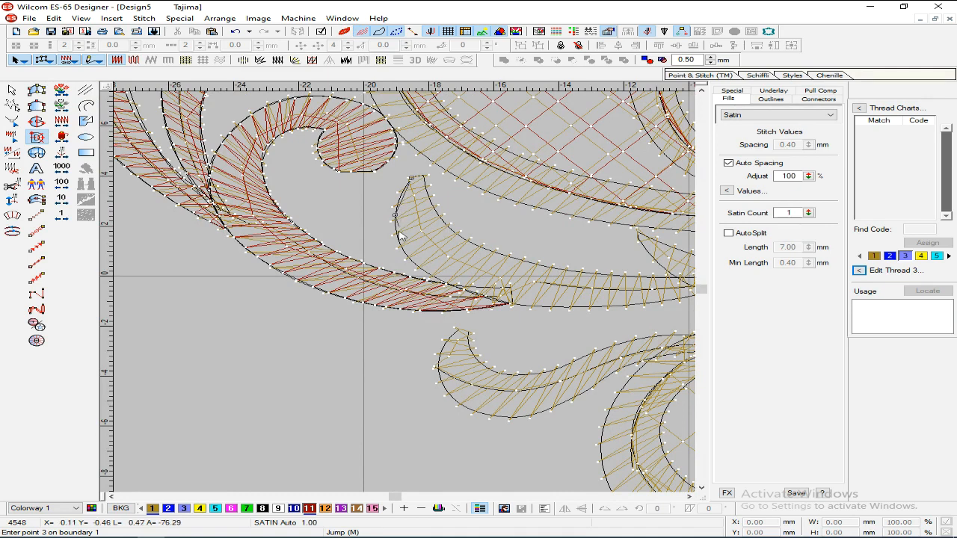
click(410, 258)
click(511, 305)
click(559, 308)
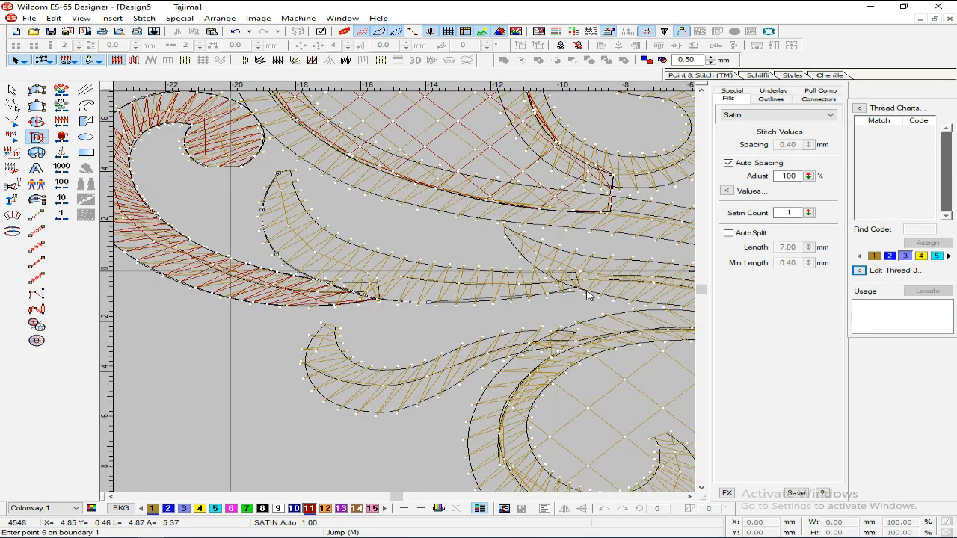
click(577, 290)
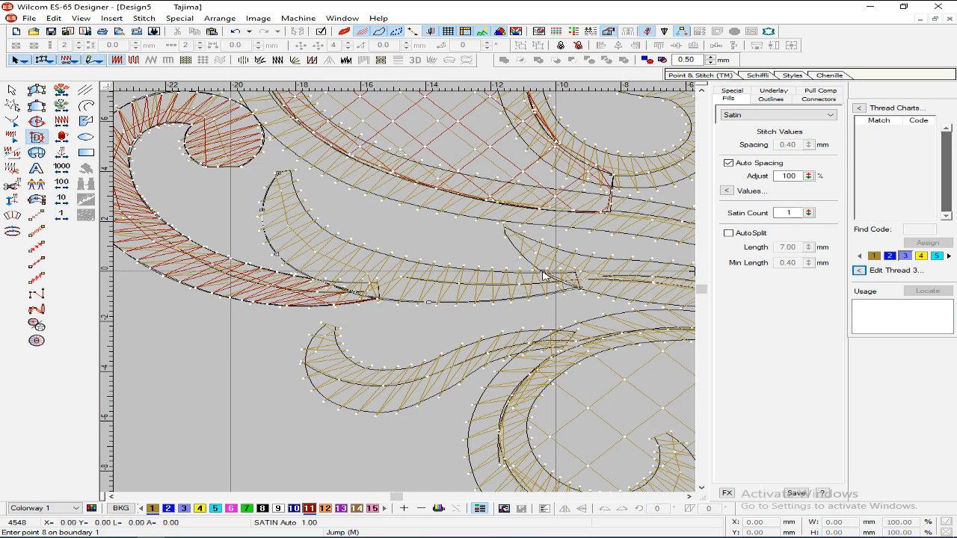
click(378, 251)
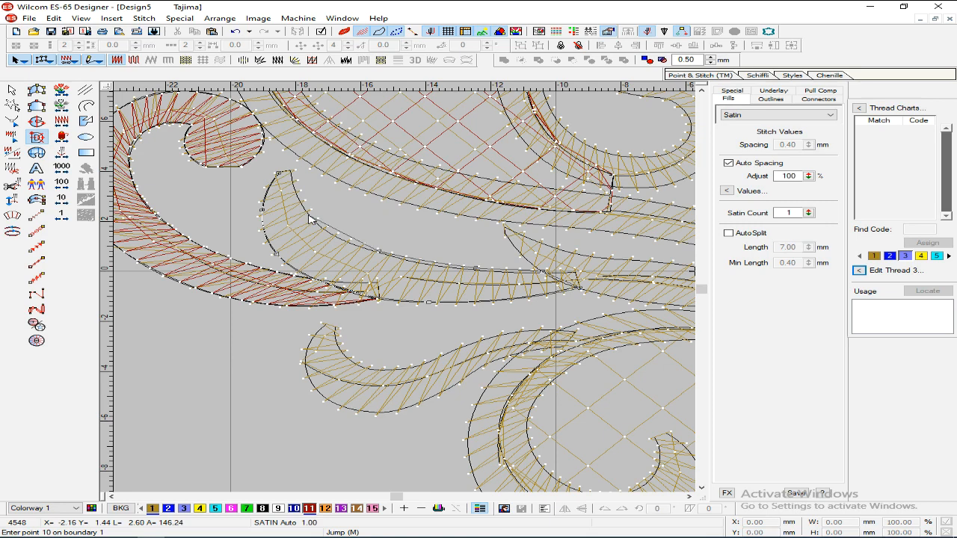
click(307, 216)
click(293, 174)
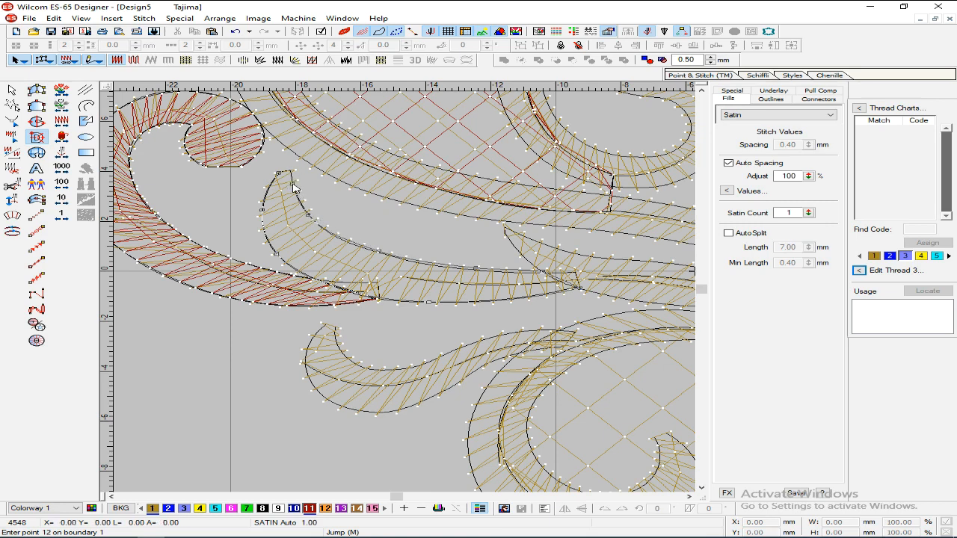
key(Return)
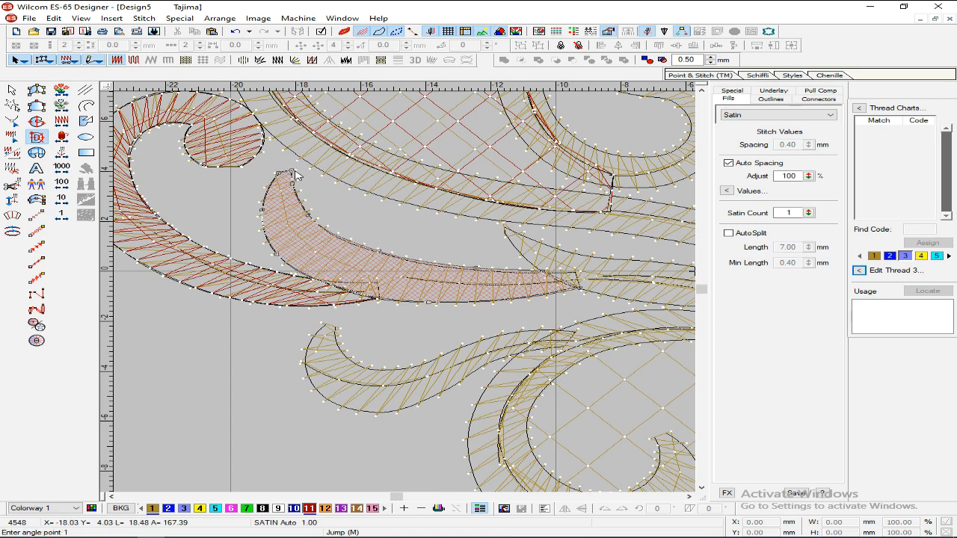
Step: Place stitch angles along the curved leaf from its blunt top to the pointed end and generate the satin fill
click(322, 182)
click(263, 241)
click(325, 205)
click(319, 280)
click(363, 237)
click(403, 308)
click(435, 255)
click(505, 307)
click(518, 262)
key(Return)
Step: Trace the closed boundary of the small curled leaf outside the lower left scroll, from its blunt top to the pointed end and back
key(shift+z)
key(shift+z)
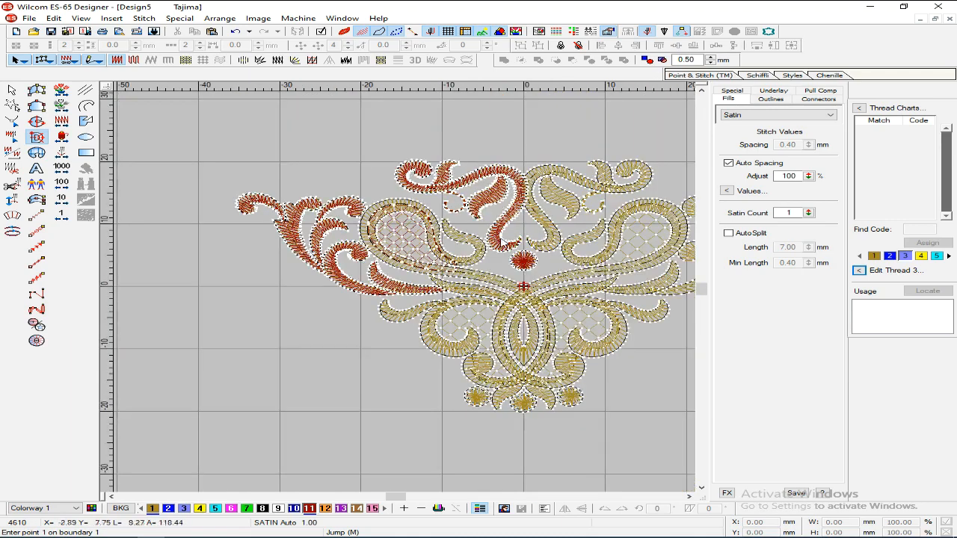
key(z)
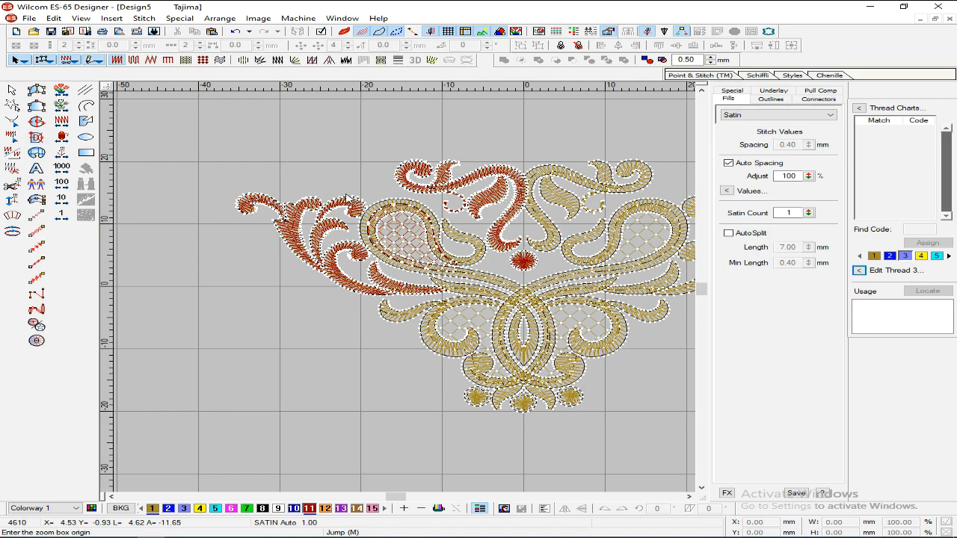
click(548, 340)
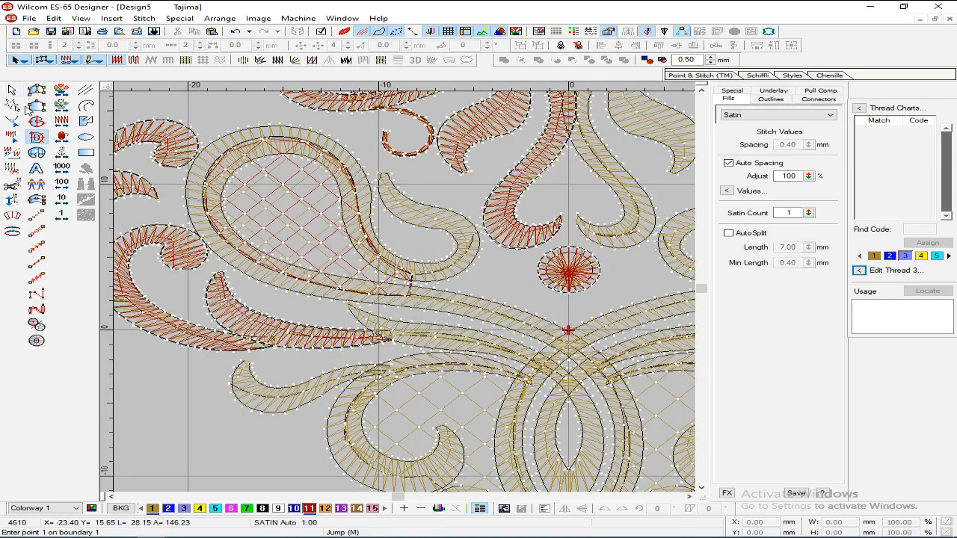
scroll(343, 323, down, 4)
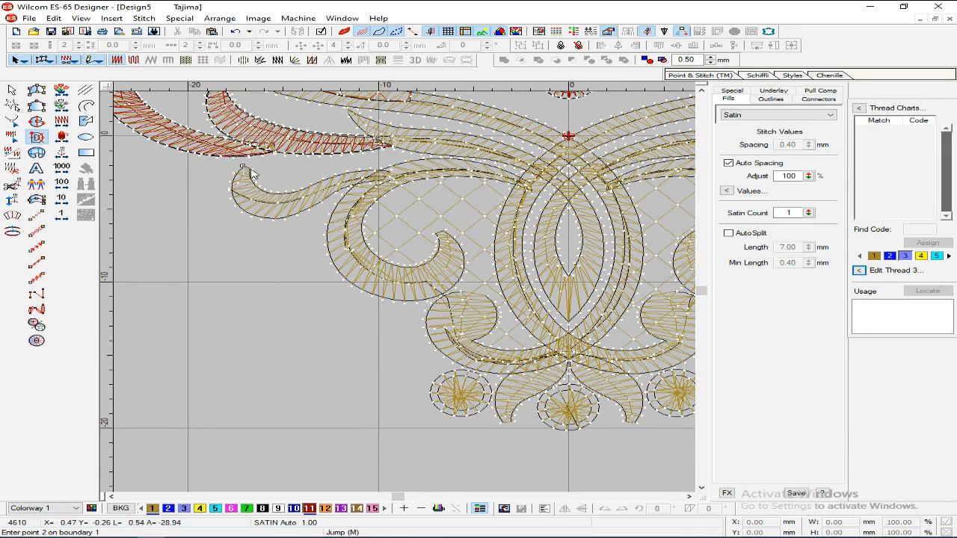
key(z)
scroll(255, 203, up, 5)
scroll(219, 287, left, 5)
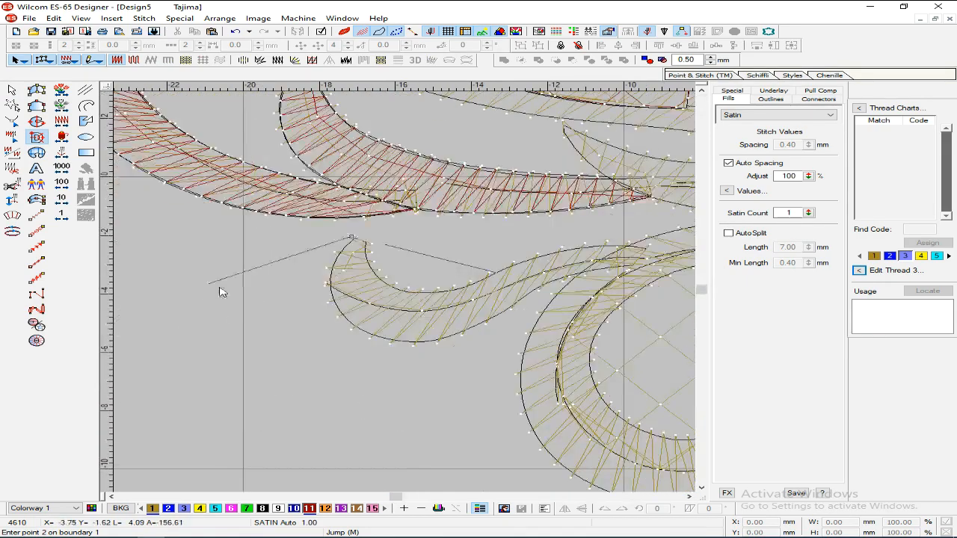
click(336, 308)
click(388, 341)
click(455, 338)
click(509, 312)
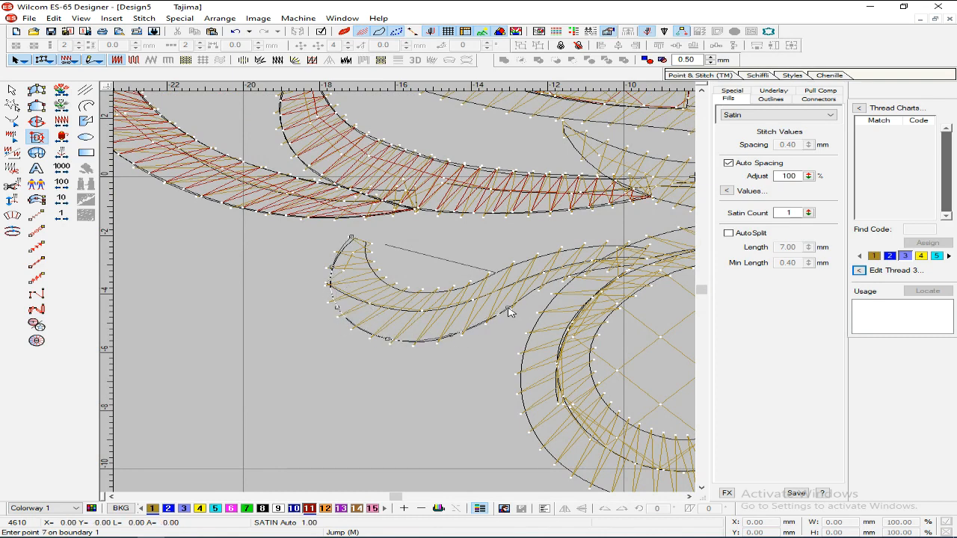
click(551, 281)
click(584, 273)
click(630, 249)
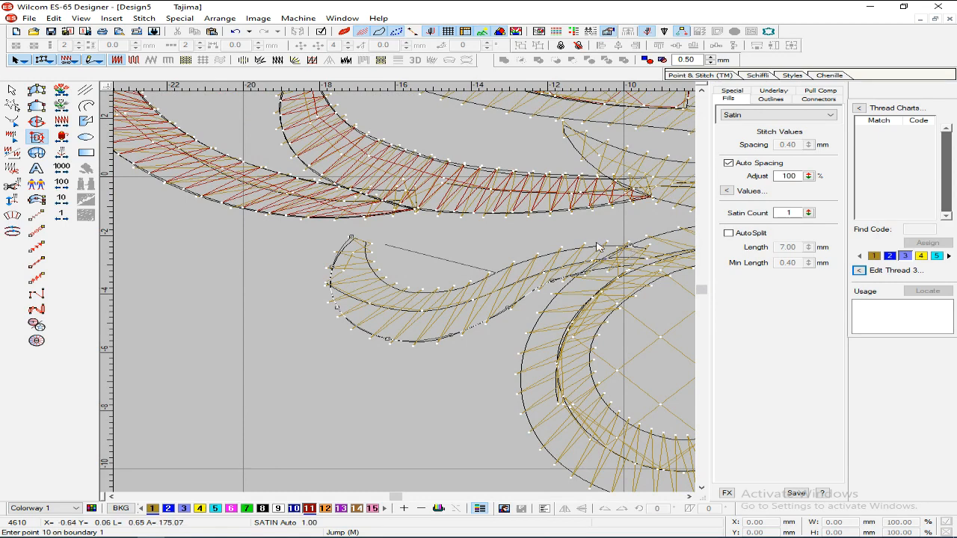
click(480, 278)
click(427, 294)
click(384, 284)
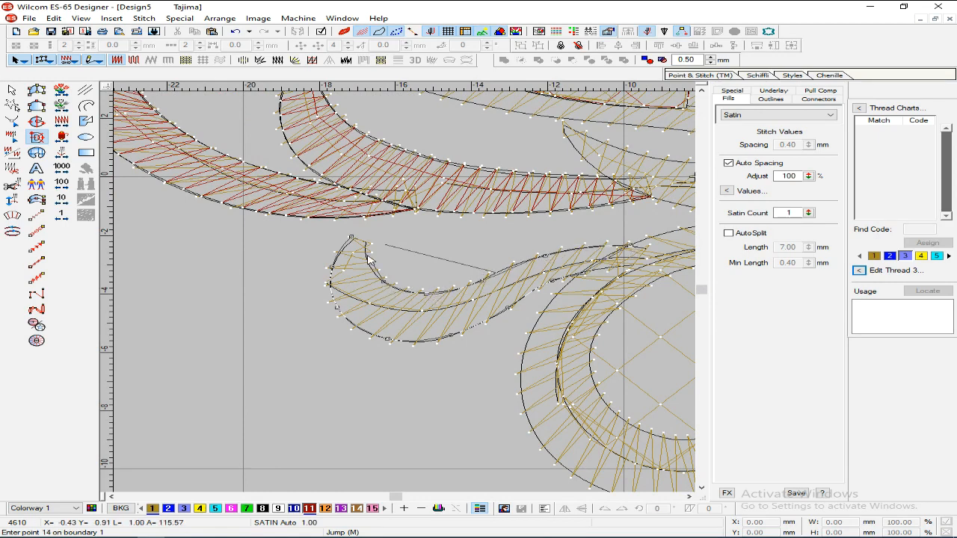
click(367, 243)
key(Return)
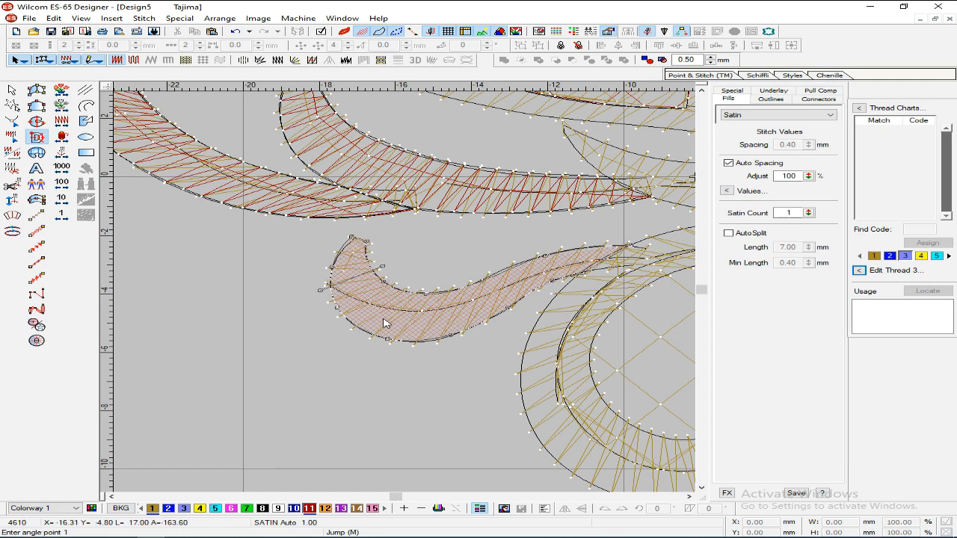
Step: Place stitch angles along the small curled leaf towards its pointed end and generate the satin fill
click(383, 345)
click(427, 287)
click(480, 331)
click(487, 271)
click(550, 288)
click(560, 246)
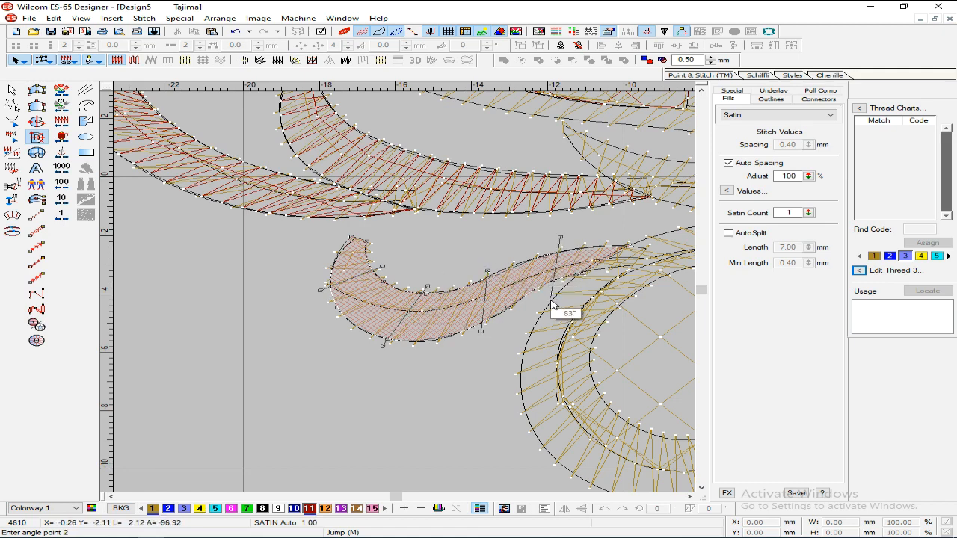
key(Return)
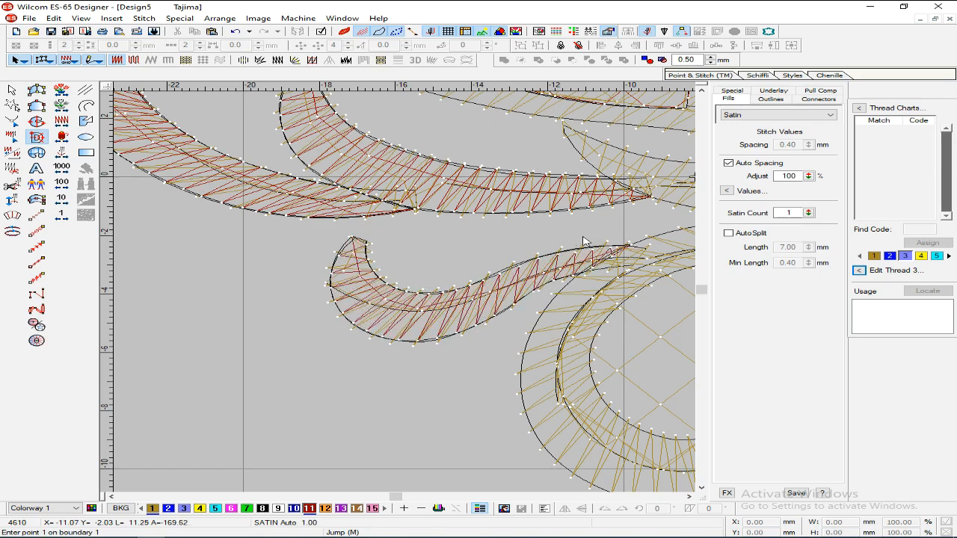
Step: Copy the finished satin circle above the motif's centre onto the lower left circle at about X -5.69, Y -17.62 mm
key(shift+z)
key(shift+z)
key(z)
key(shift+z)
key(b)
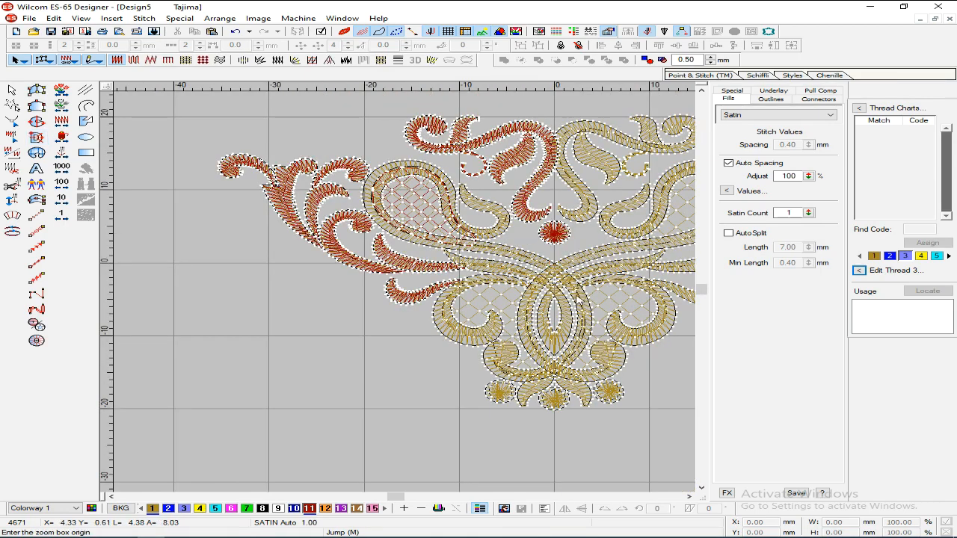
click(435, 220)
click(651, 398)
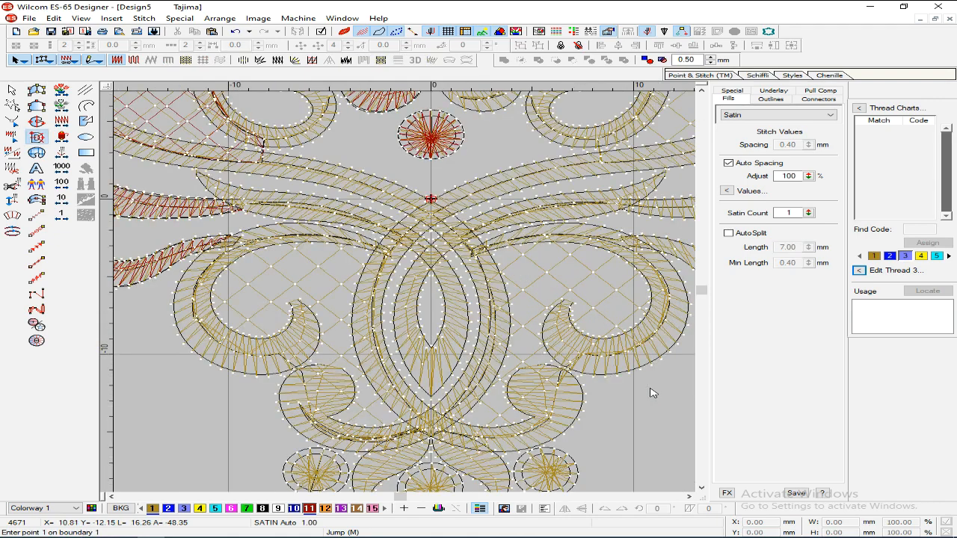
key(Escape)
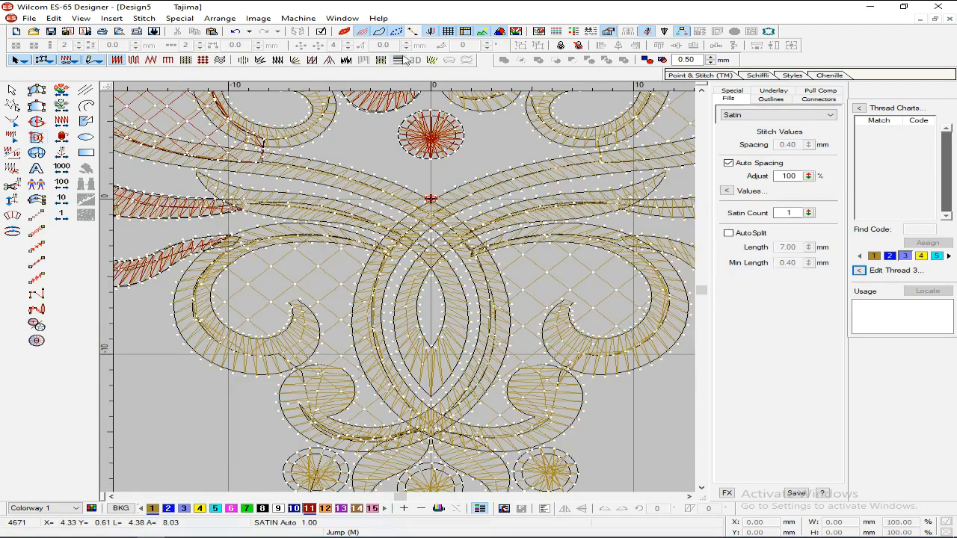
click(440, 149)
click(440, 135)
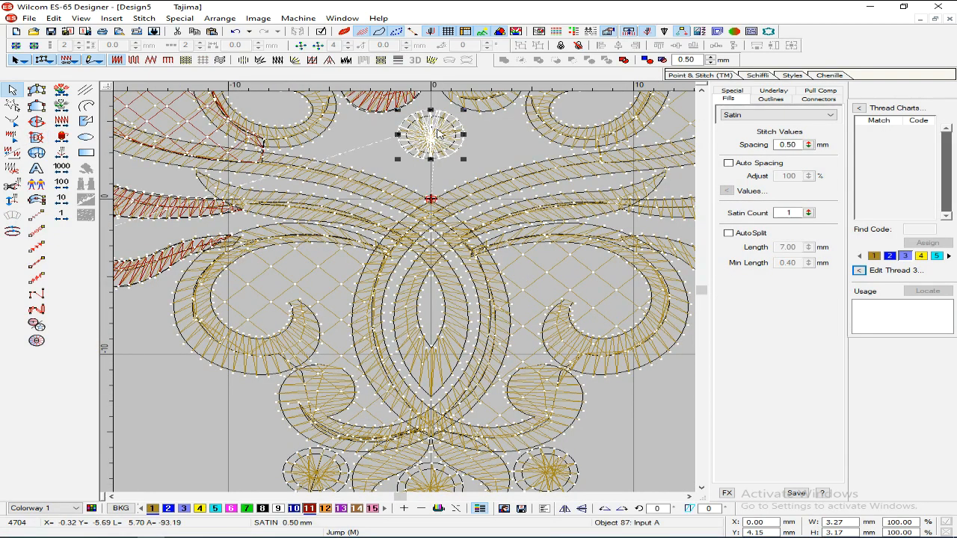
drag(432, 139, 361, 379)
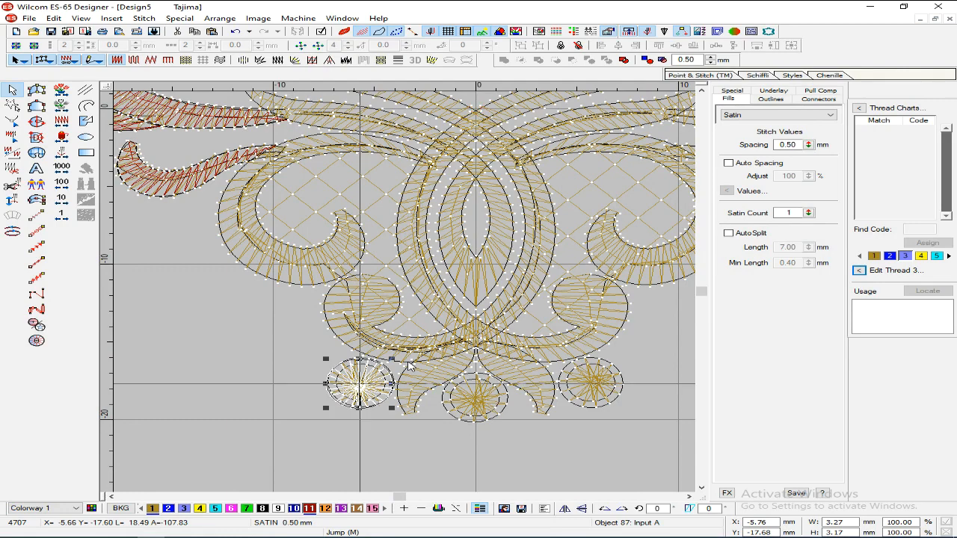
drag(408, 364, 406, 360)
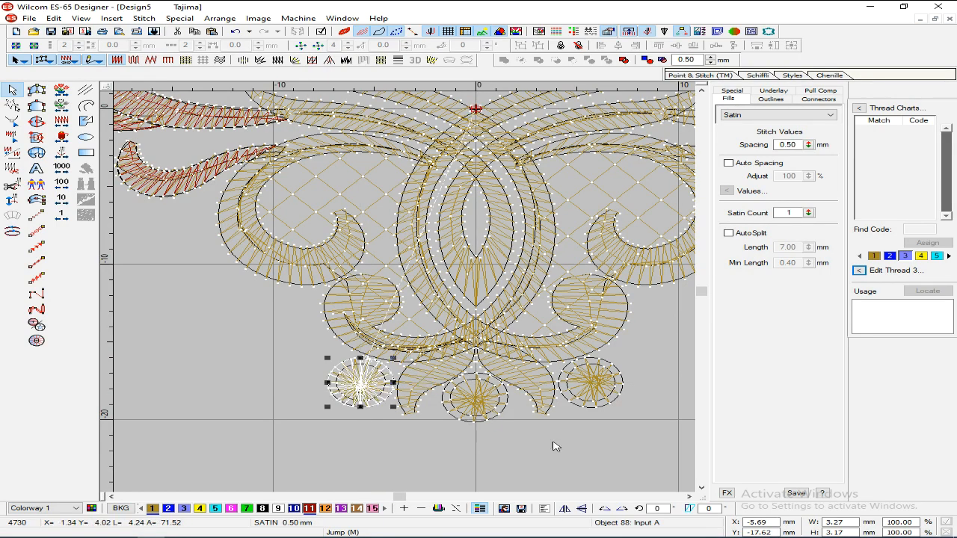
Step: Place another copy of the satin circle over the bottom centre circle, at X 0 and Y about -18.54 mm
double_click(758, 522)
text(0)
key(Return)
drag(477, 379, 479, 400)
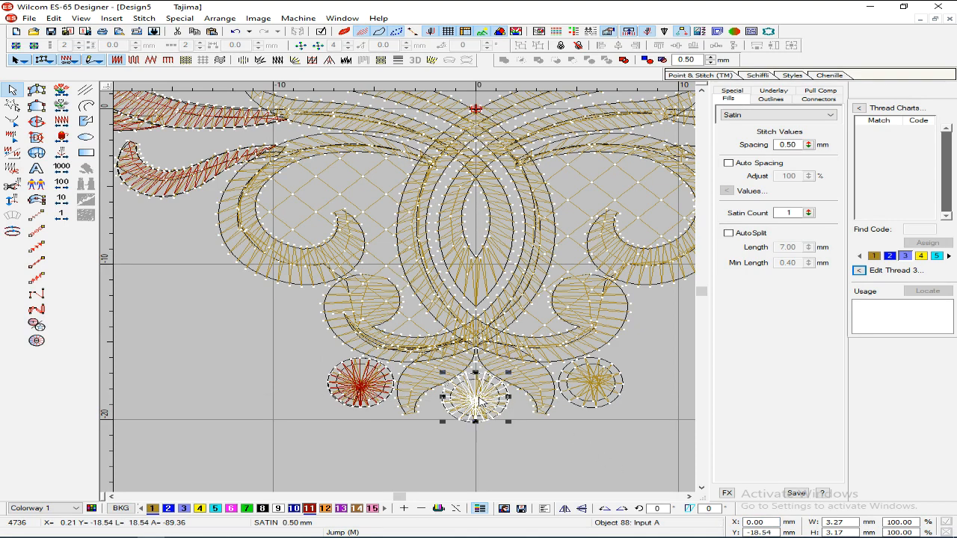
key(Escape)
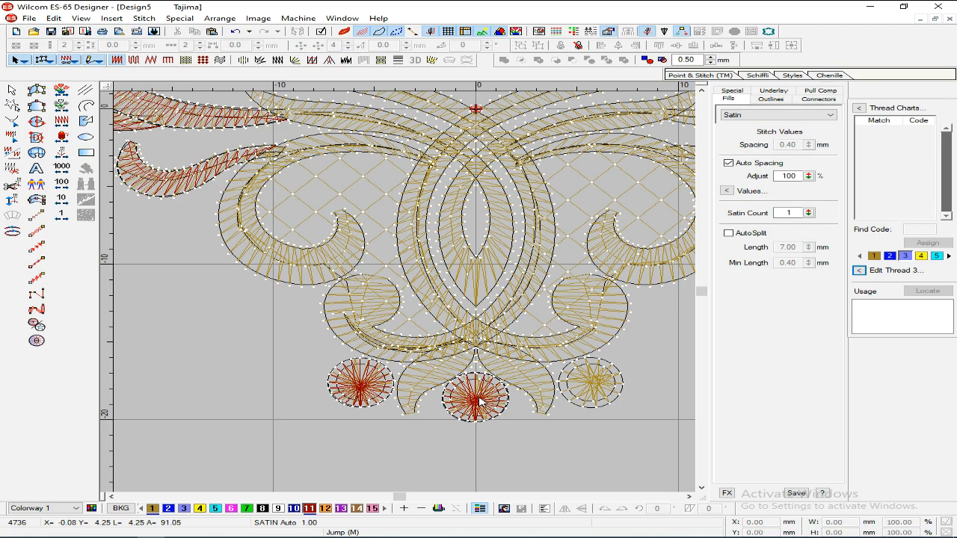
Step: Inspect the motif fill settings of the lattice inside the left teardrop
scroll(185, 153, down, 1)
scroll(327, 212, up, 1)
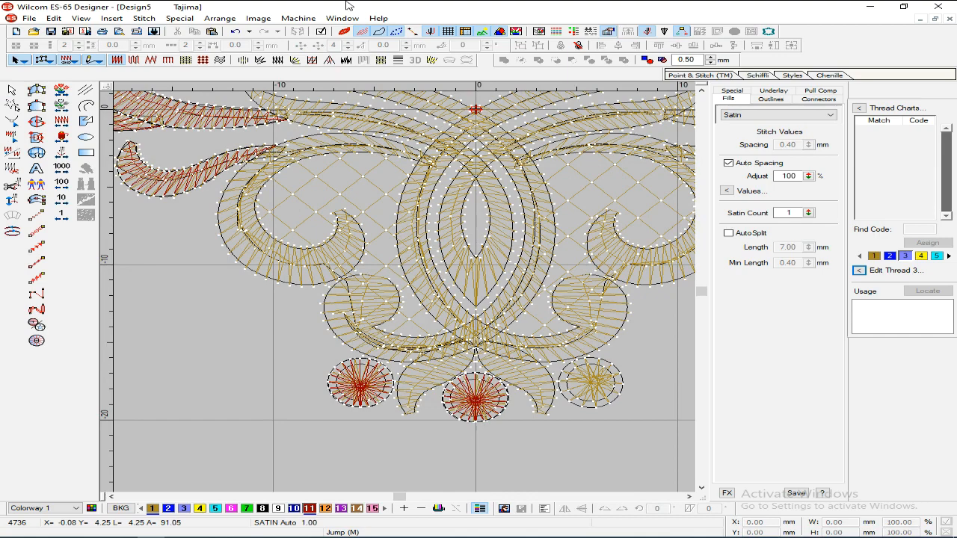
scroll(213, 160, up, 3)
scroll(224, 181, down, 1)
click(288, 247)
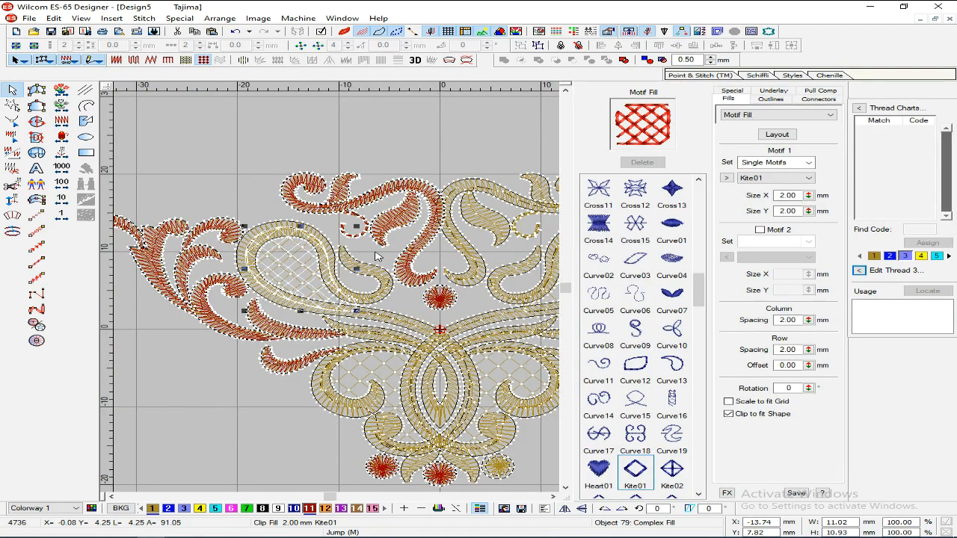
key(Escape)
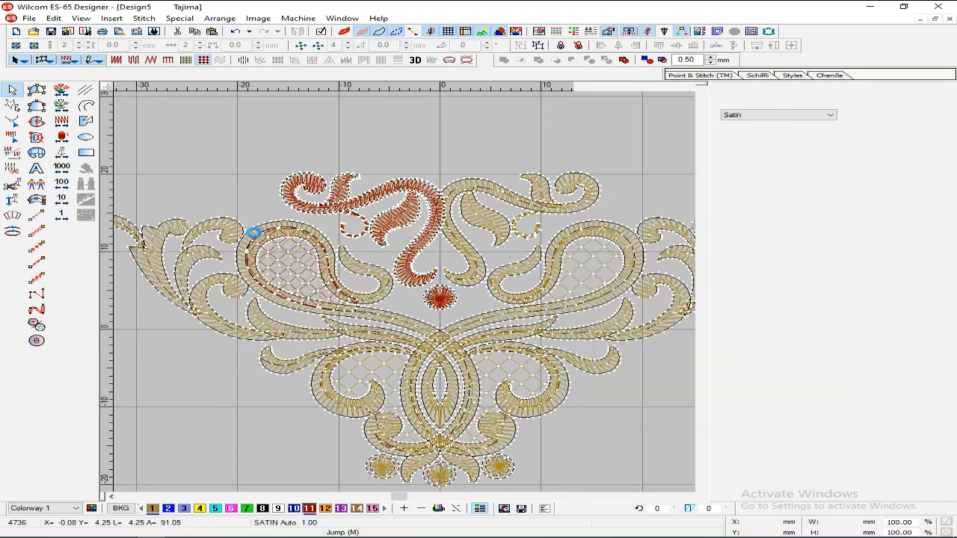
Step: Trace the lattice area between the central oval ring and the lower left scrolls as a closed Complex Fill object
click(39, 123)
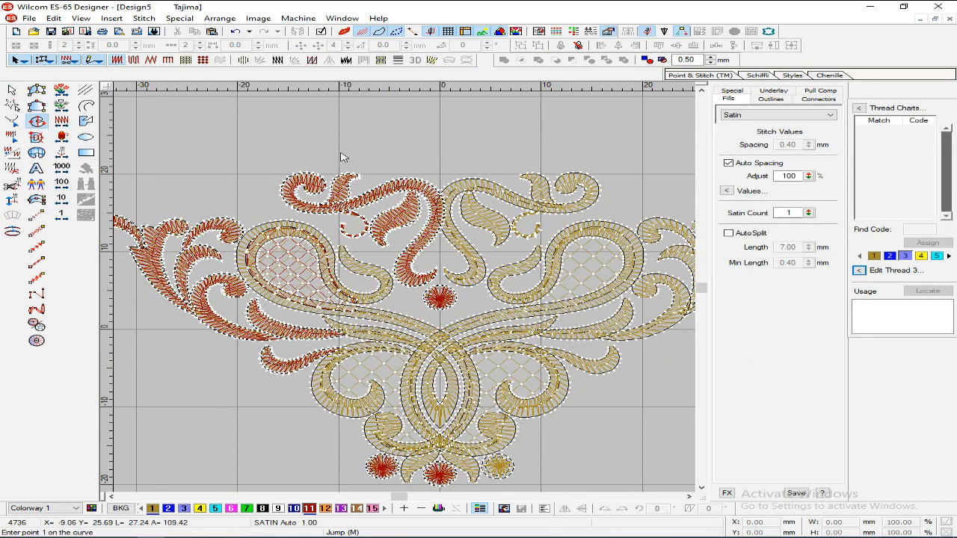
scroll(527, 232, up, 2)
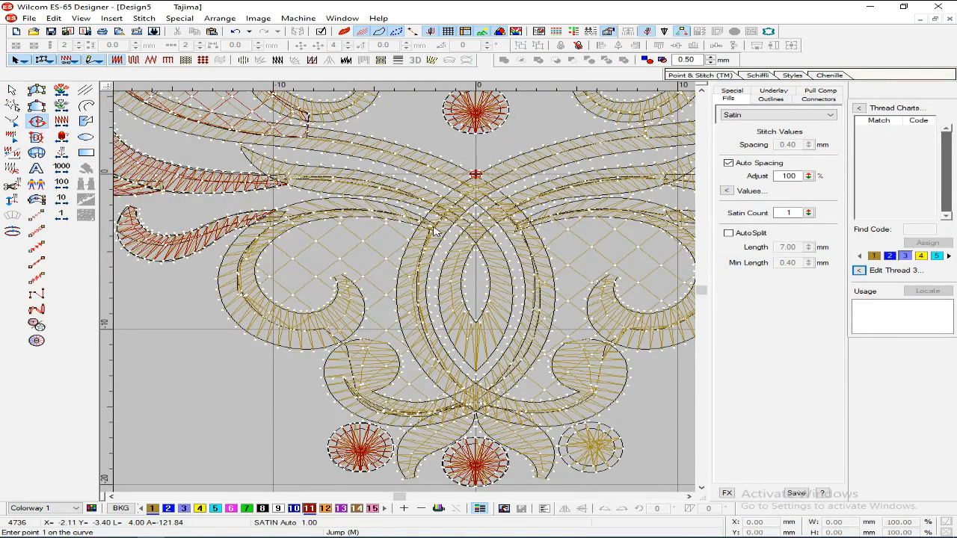
click(434, 230)
click(421, 292)
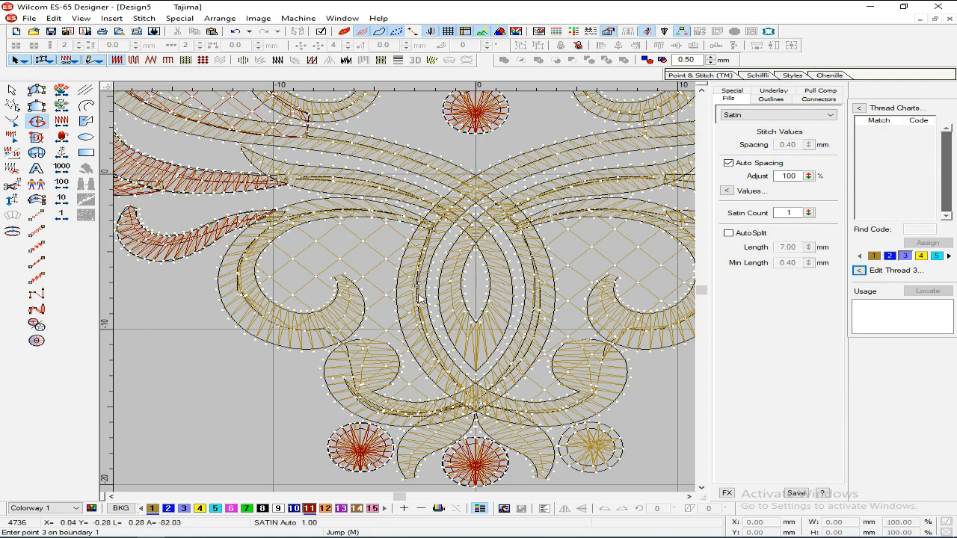
click(471, 401)
click(374, 410)
click(354, 394)
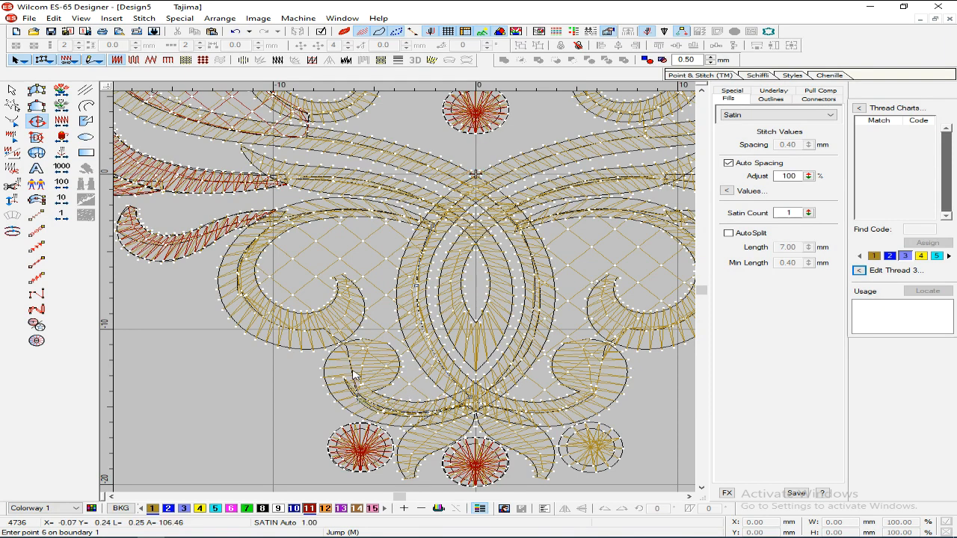
click(348, 342)
click(277, 334)
click(232, 268)
click(295, 219)
click(360, 215)
click(417, 223)
key(Return)
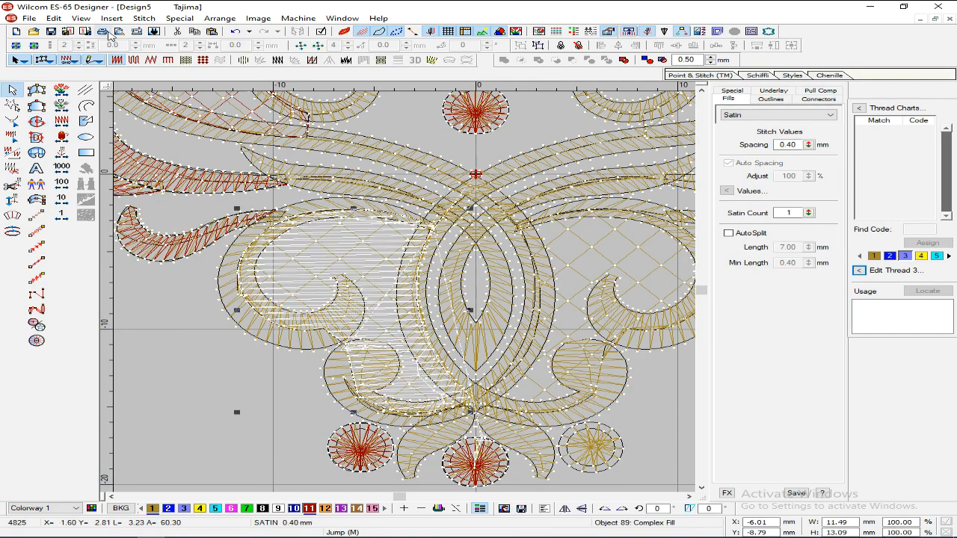
Step: Apply a Motif Fill with the Kite01 motif to the traced area and set its size to 2 mm in X and Y
click(202, 60)
key(Tab)
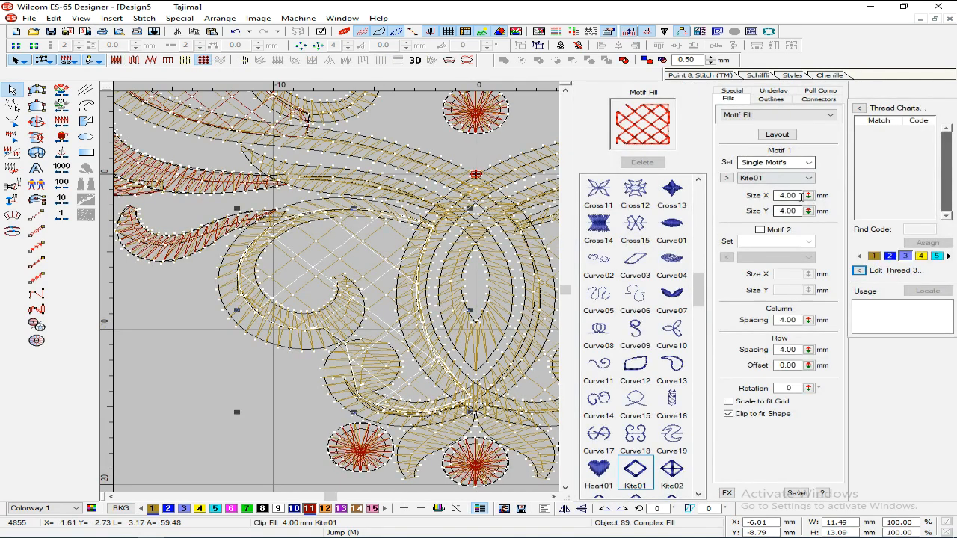
text(2)
key(Tab)
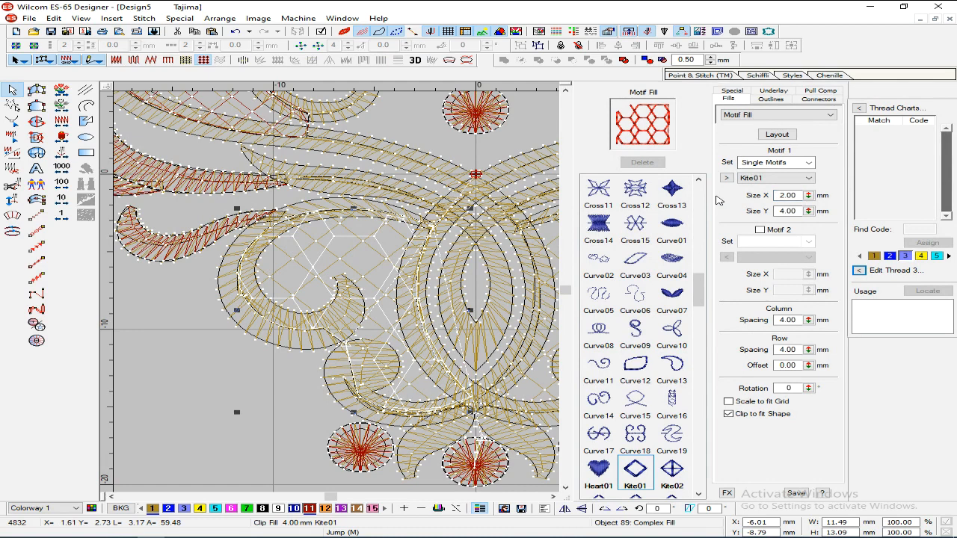
double_click(797, 211)
text(2)
key(Tab)
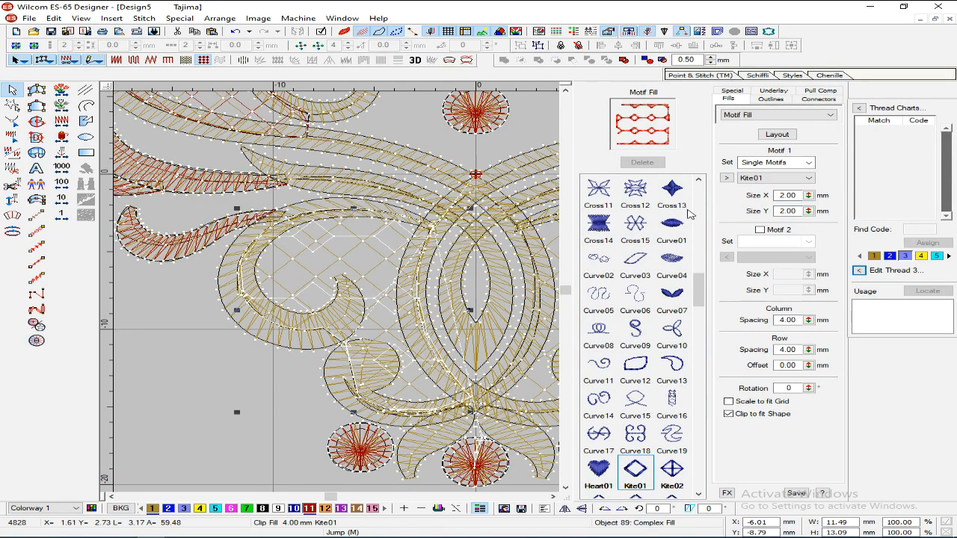
Step: Set the Kite01 motif's column and row spacing to 2 mm each and deselect the object
double_click(790, 320)
text(2)
double_click(796, 349)
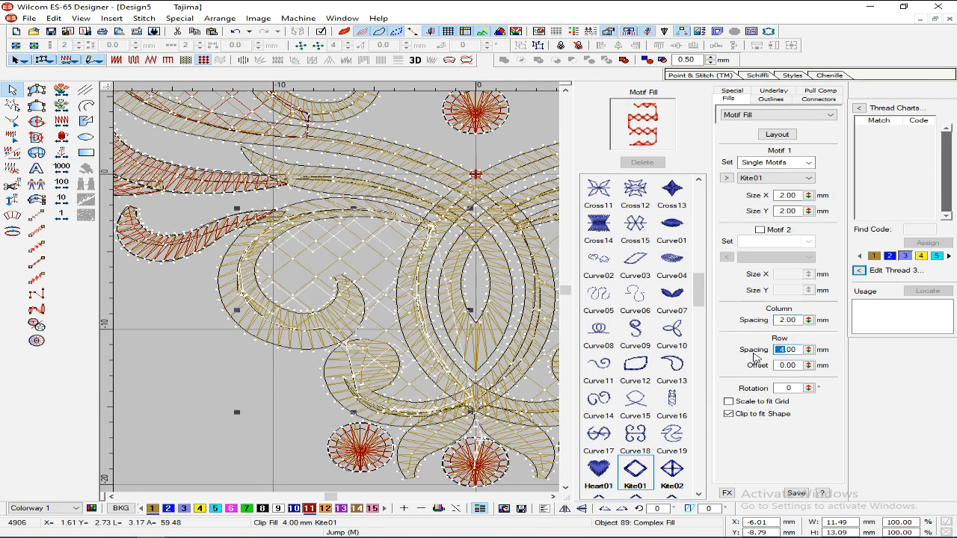
text(2)
key(Return)
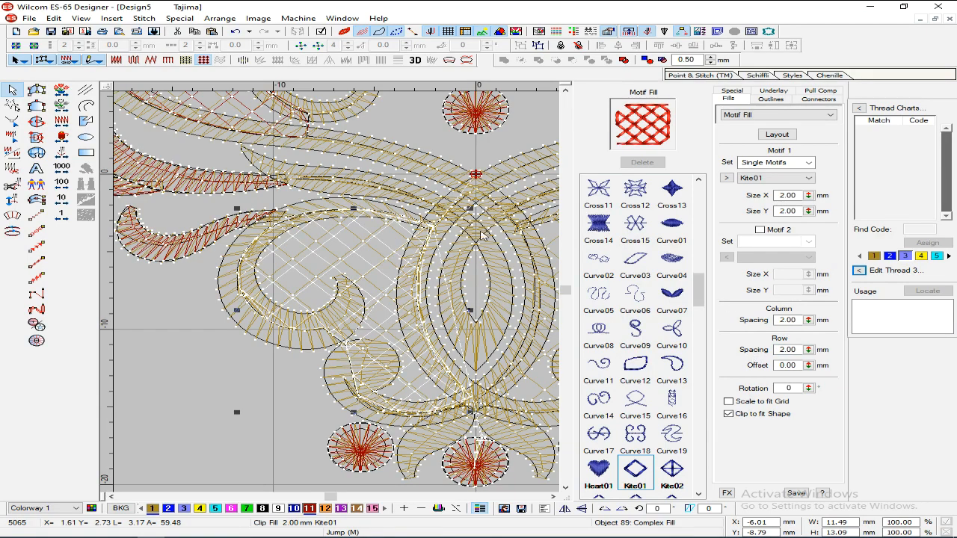
scroll(324, 282, down, 1)
click(239, 351)
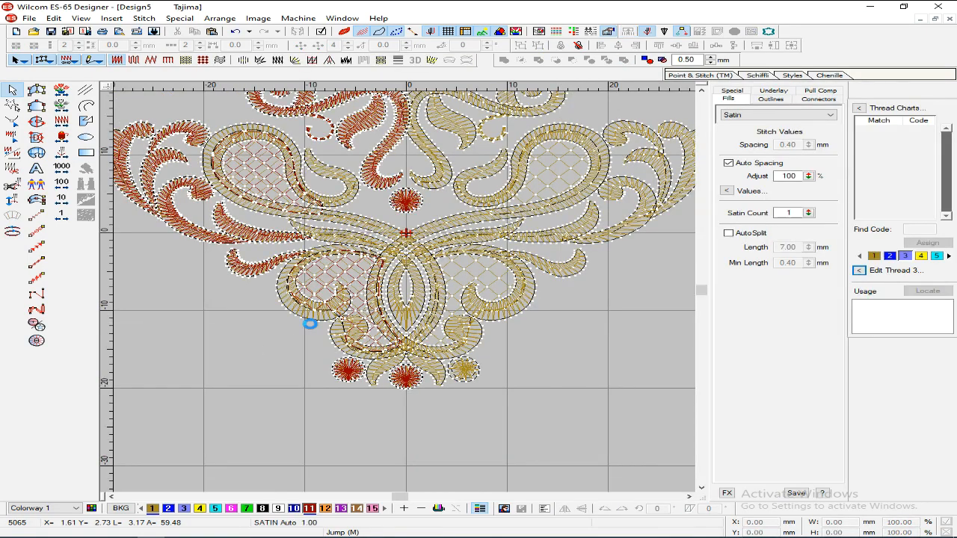
scroll(390, 254, up, 1)
scroll(349, 273, down, 1)
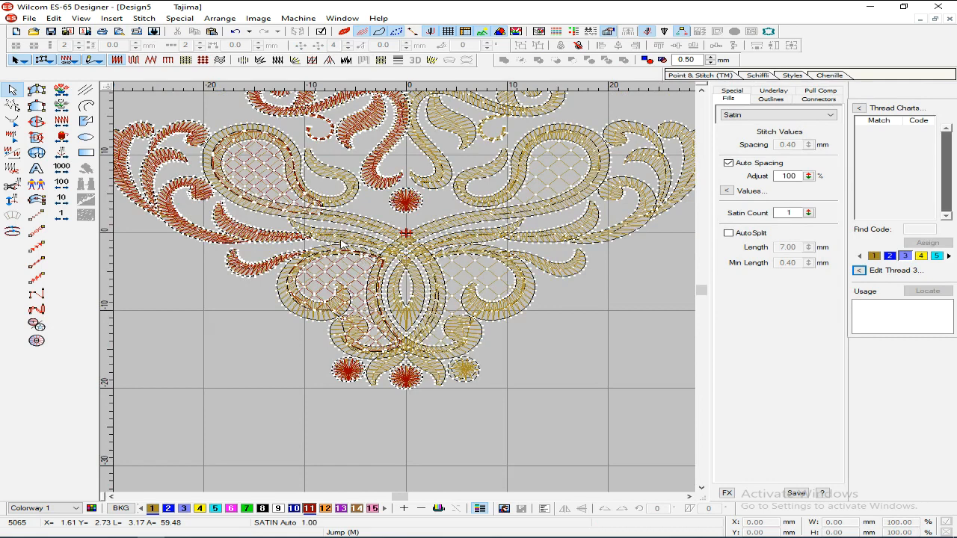
key(b)
click(492, 365)
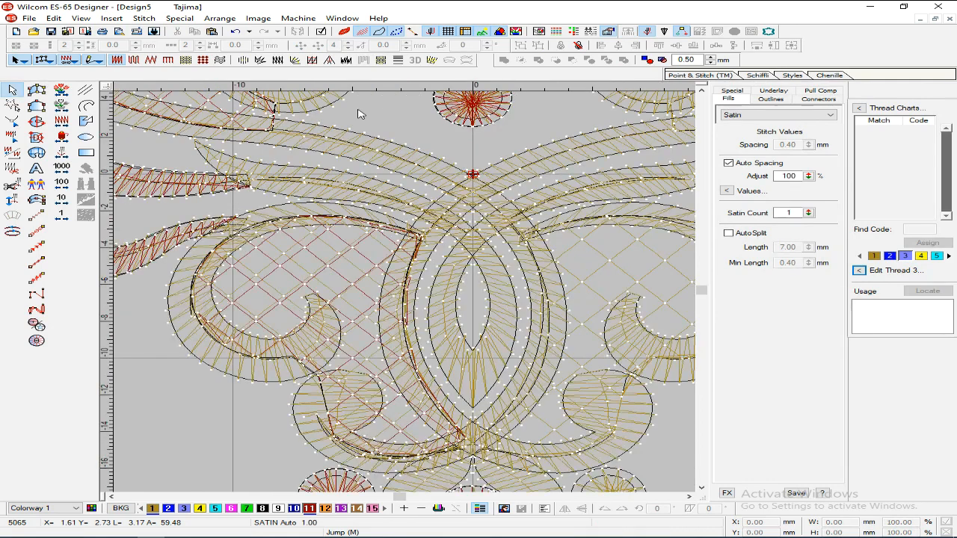
Step: Trace the curved band from its pointed left tip through the centre crossing to the oval's lower tip as a closed Complex Turning satin outline
click(36, 136)
click(196, 142)
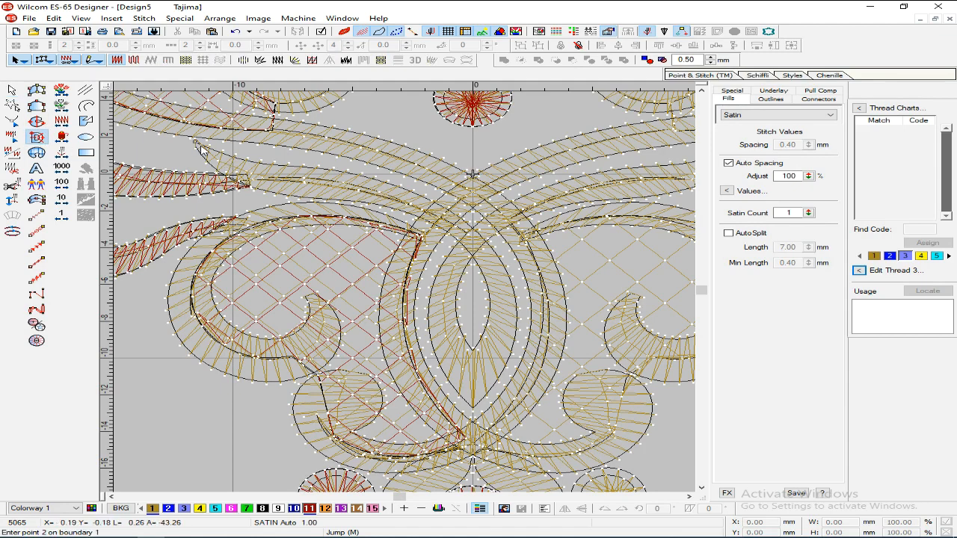
right_click(243, 160)
right_click(326, 168)
right_click(404, 188)
right_click(473, 226)
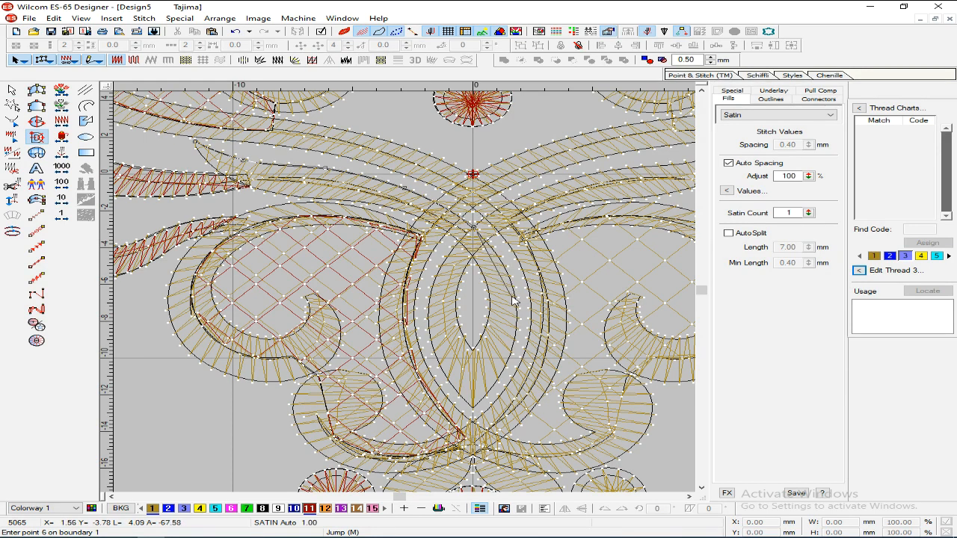
right_click(516, 299)
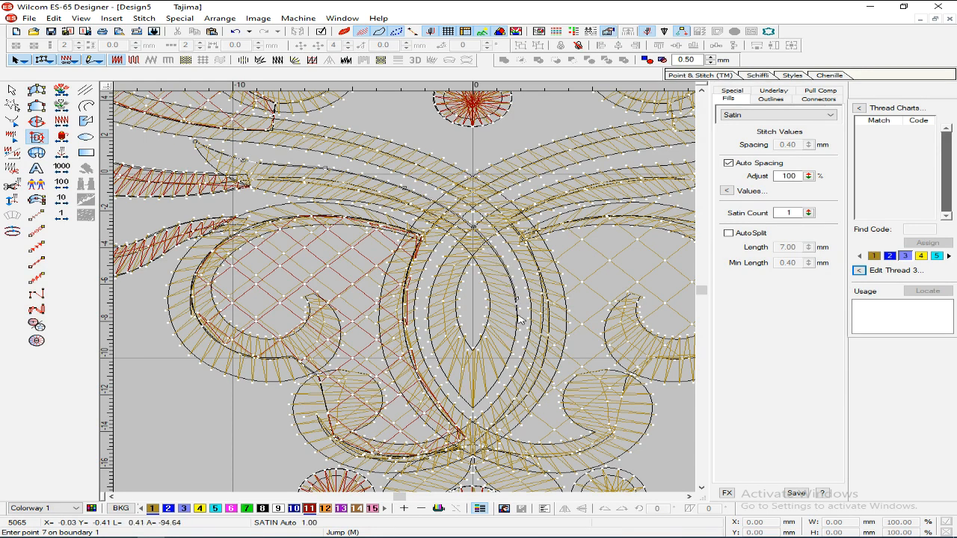
right_click(507, 365)
right_click(473, 410)
right_click(473, 351)
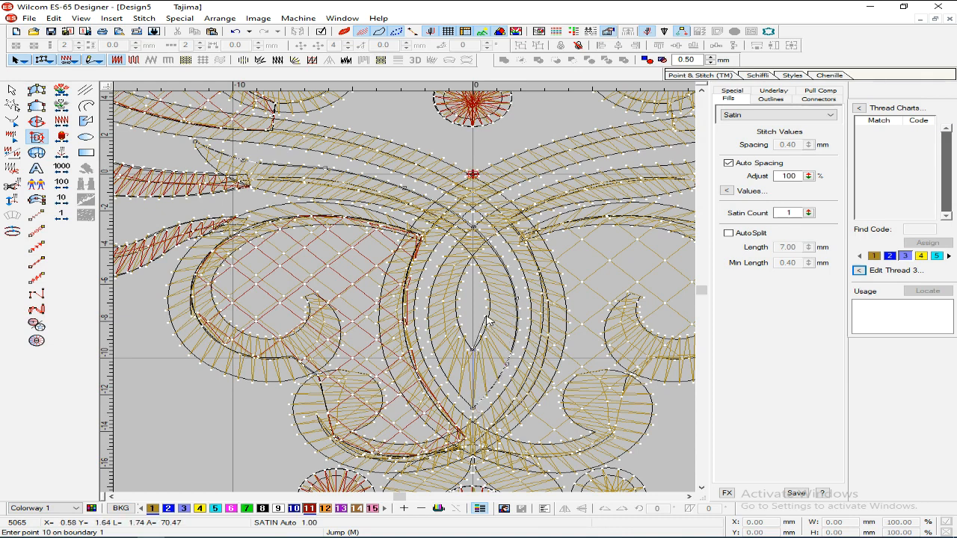
right_click(490, 308)
right_click(473, 228)
right_click(407, 215)
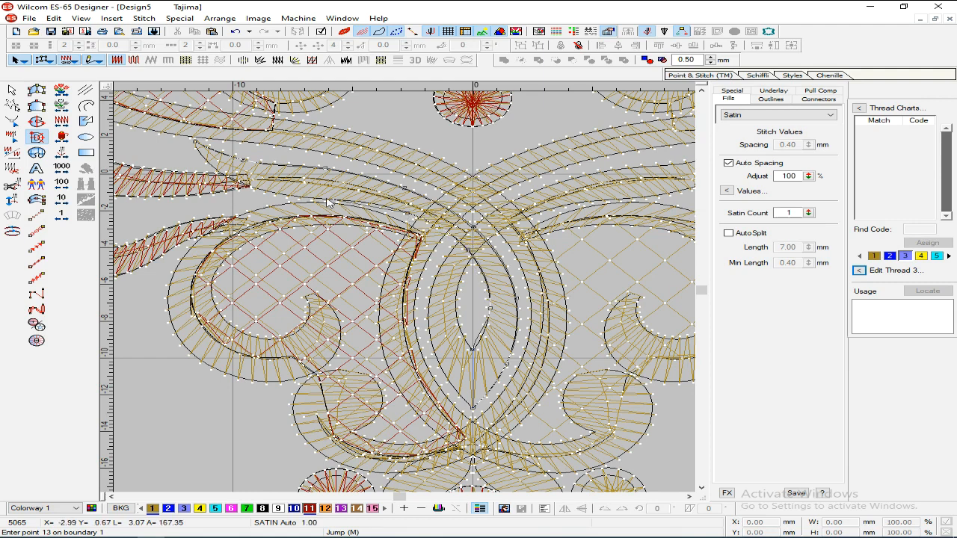
right_click(307, 197)
right_click(254, 190)
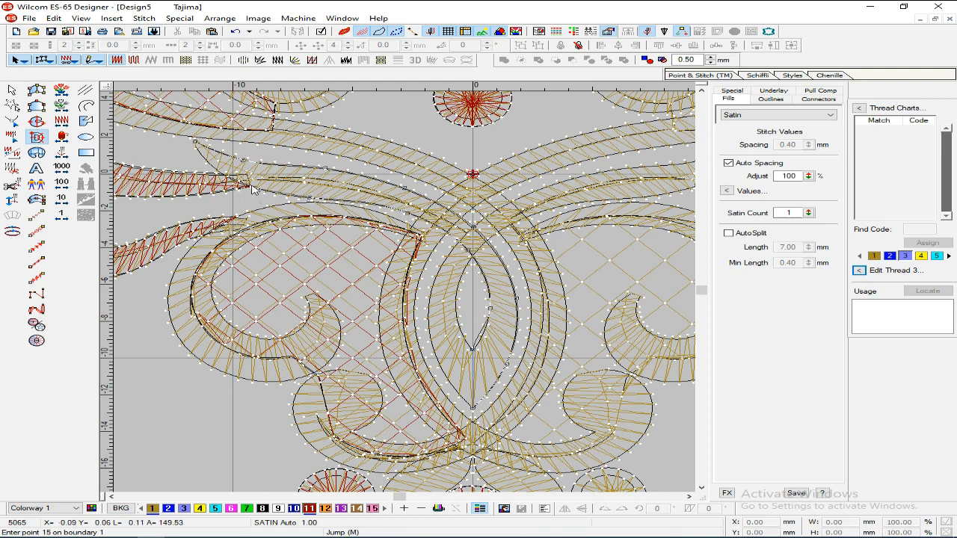
key(Return)
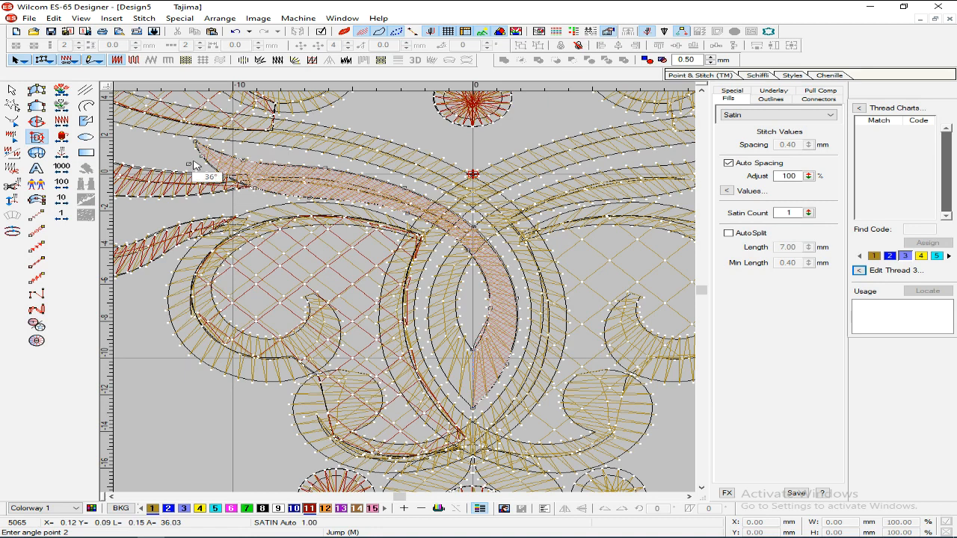
Step: Place stitch angle lines across the band from its left tip to the oval's lower tip and generate the satin fill
click(251, 201)
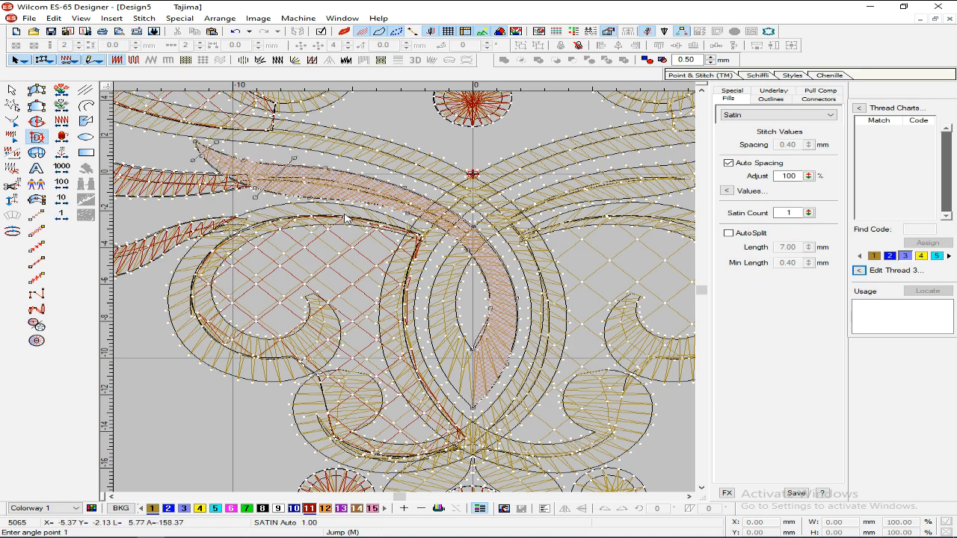
click(402, 193)
click(453, 201)
click(453, 262)
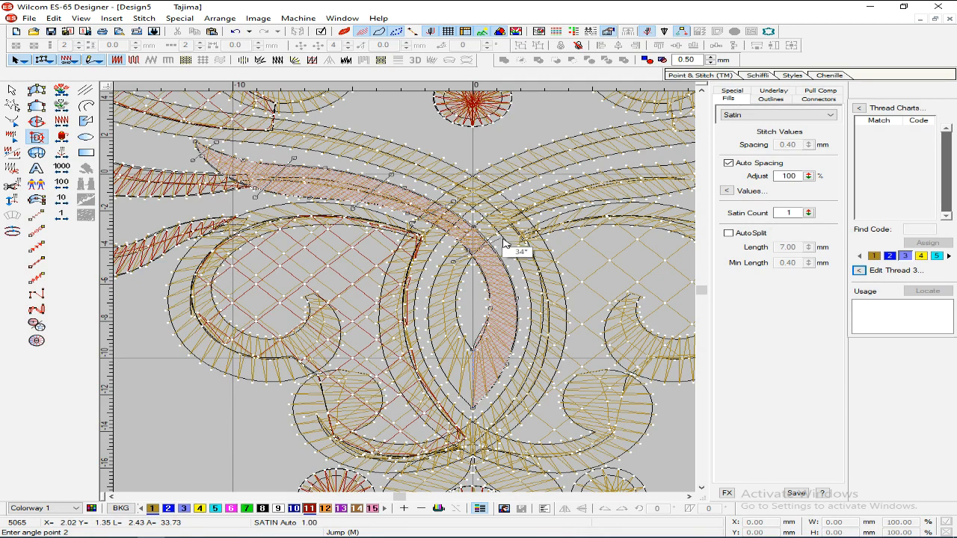
click(508, 239)
click(479, 300)
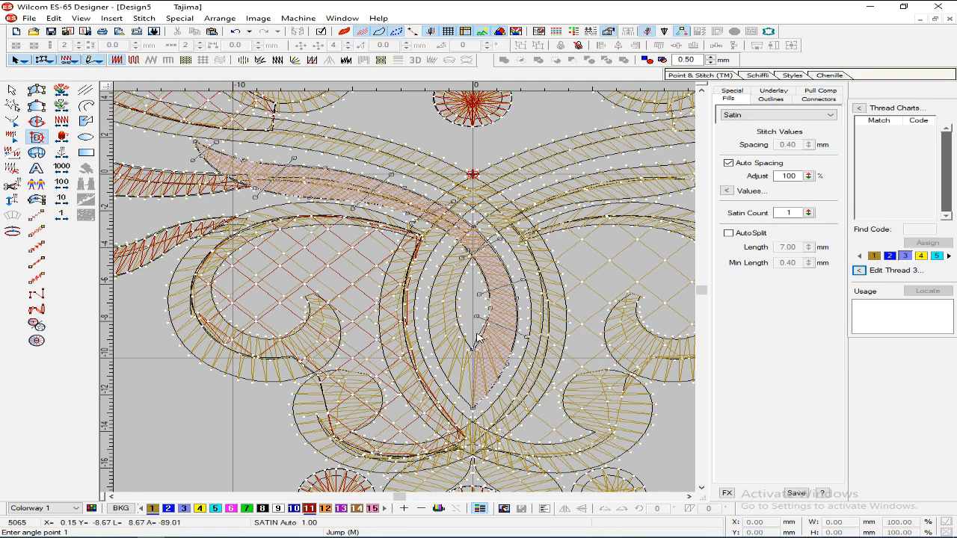
click(519, 382)
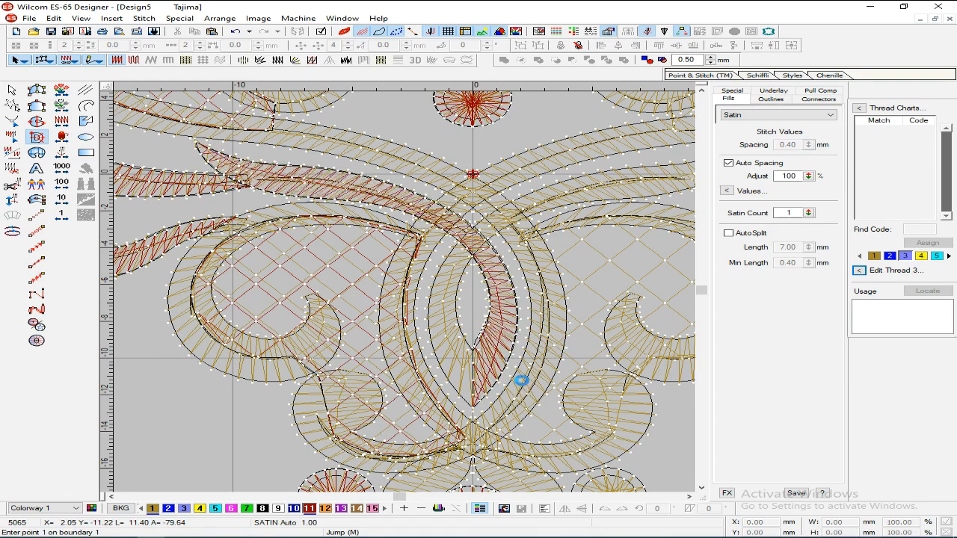
Step: Examine the new satin band and the neighbouring scrolls in the lower part of the motif
click(343, 33)
click(344, 32)
click(345, 33)
key(t)
key(t)
key(shift+z)
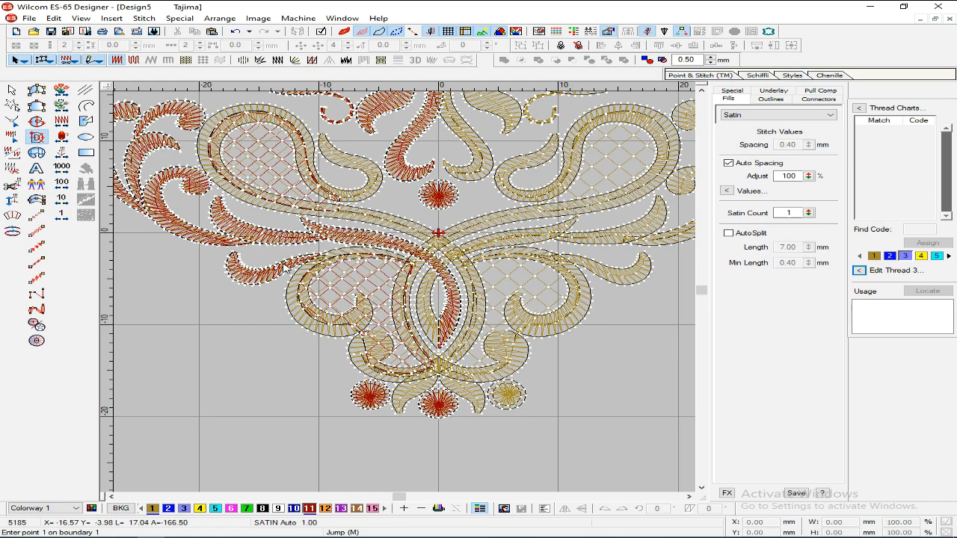
key(b)
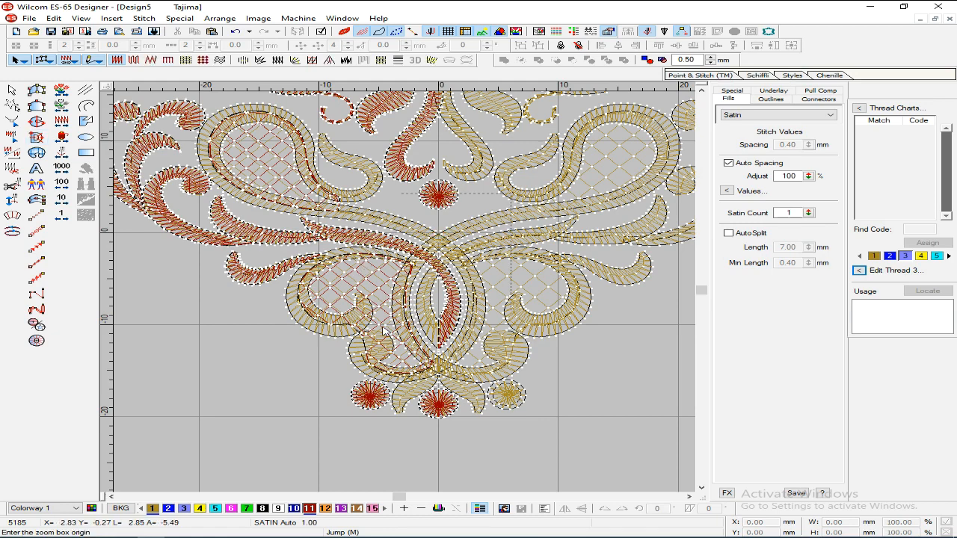
click(251, 413)
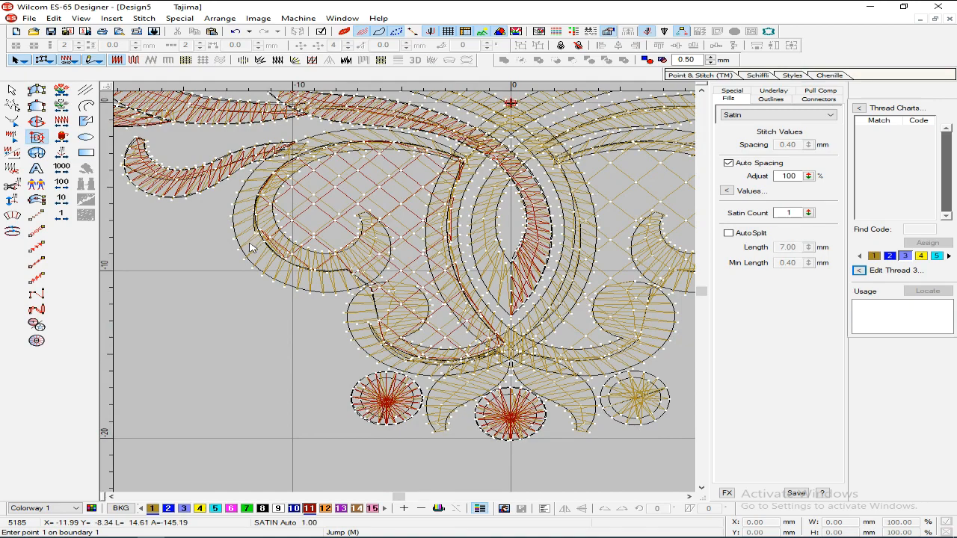
key(0)
key(z)
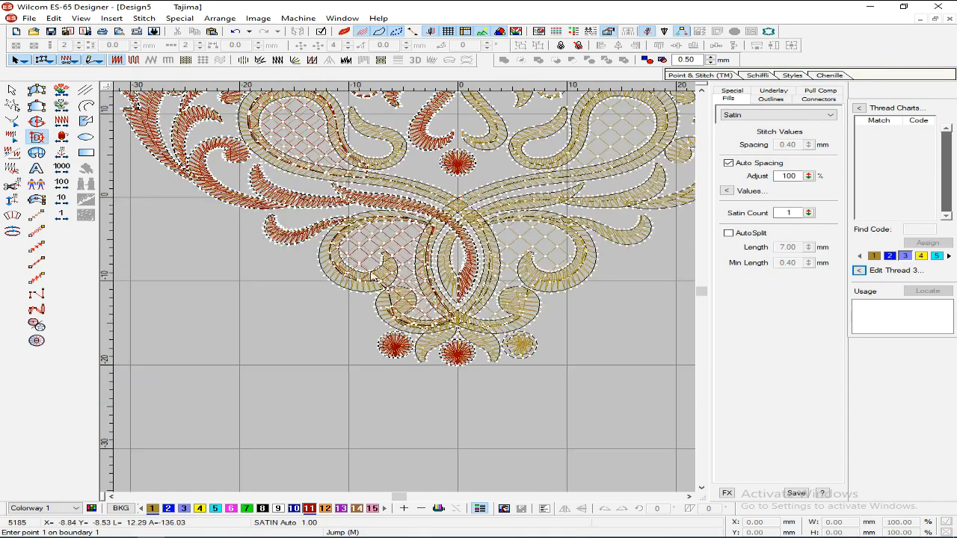
key(z)
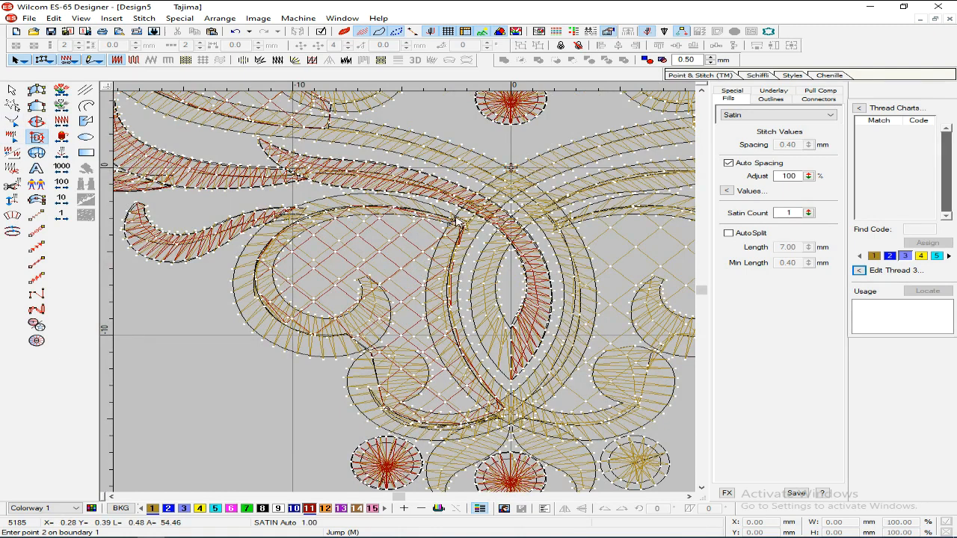
Step: Trace the large lower left scroll, from beneath the curved band around to its curled inner tip, as a closed satin outline
click(391, 196)
click(280, 214)
click(237, 261)
click(243, 320)
click(284, 349)
click(342, 359)
click(382, 335)
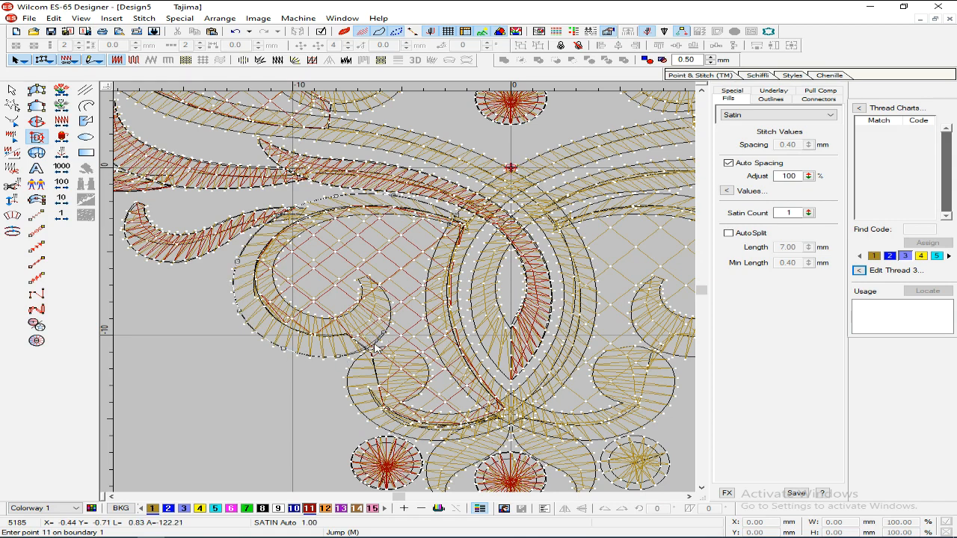
key(BackSpace)
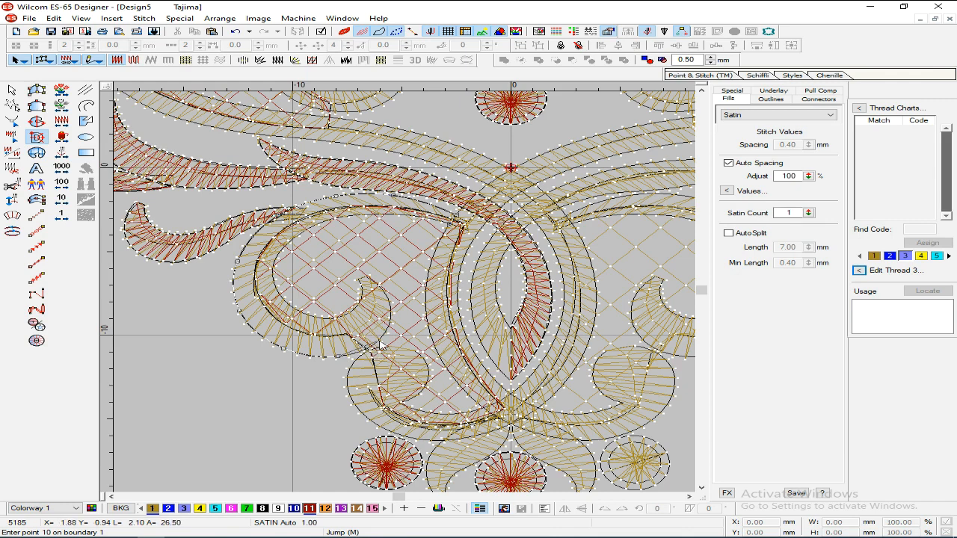
click(381, 334)
click(388, 301)
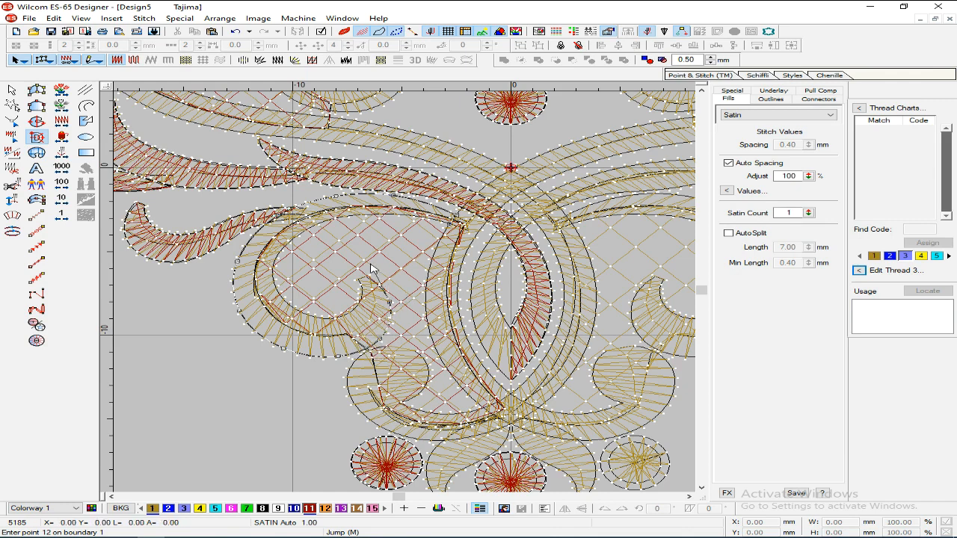
click(358, 281)
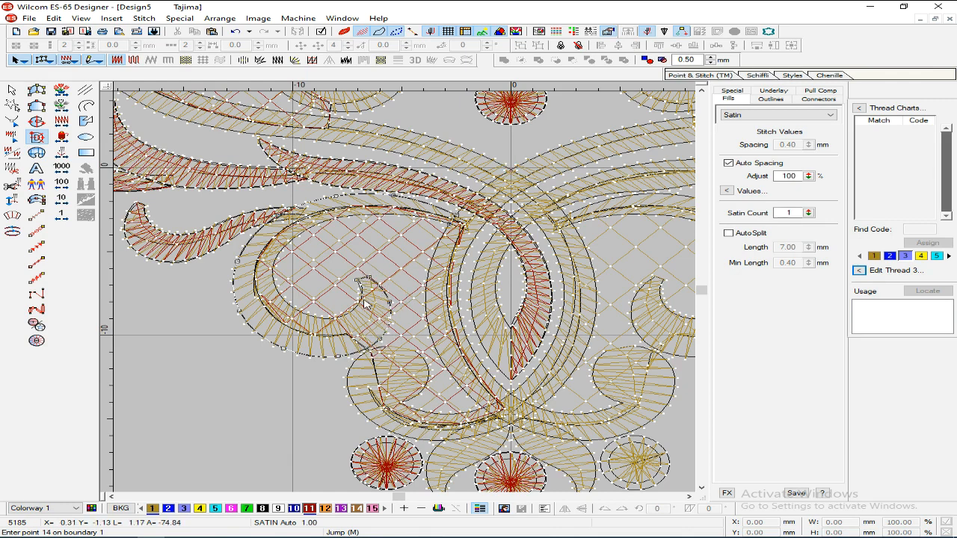
click(345, 320)
click(279, 296)
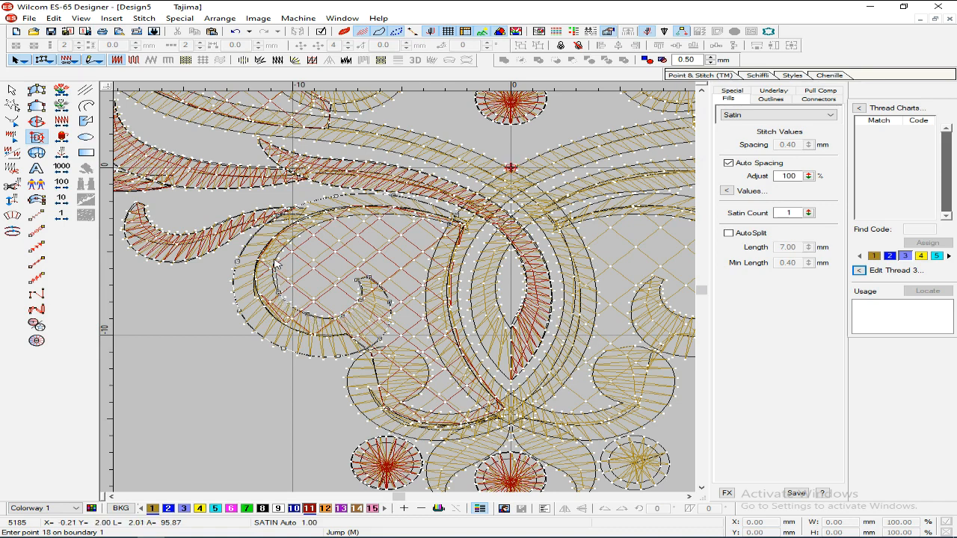
click(308, 230)
right_click(359, 217)
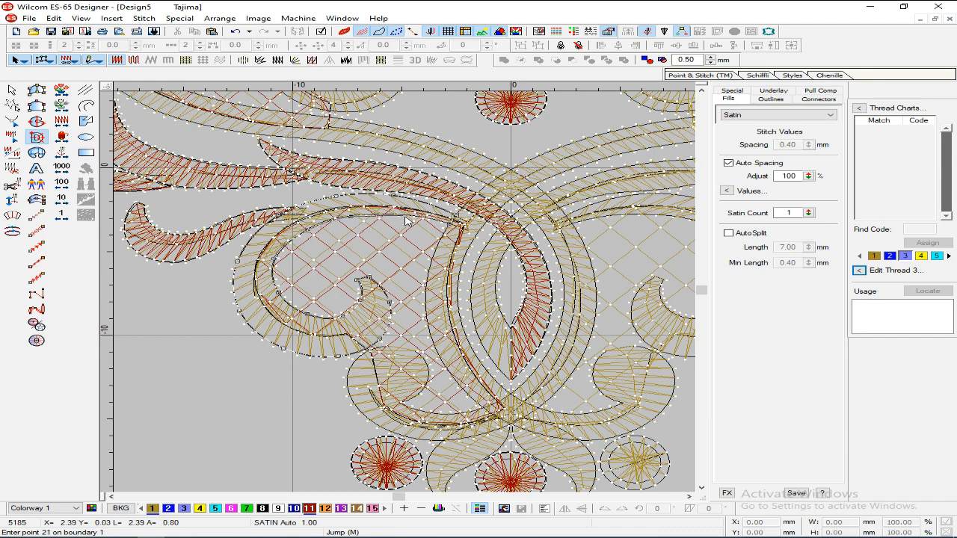
right_click(416, 217)
key(Return)
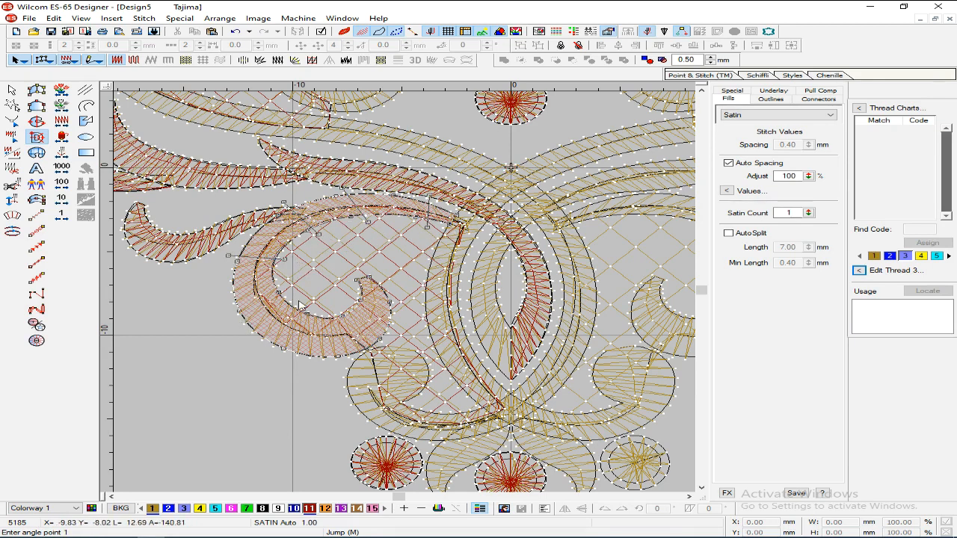
Step: Place the remaining stitch angle lines across the lower left scroll up to its curled tip and generate the satin fill
click(343, 309)
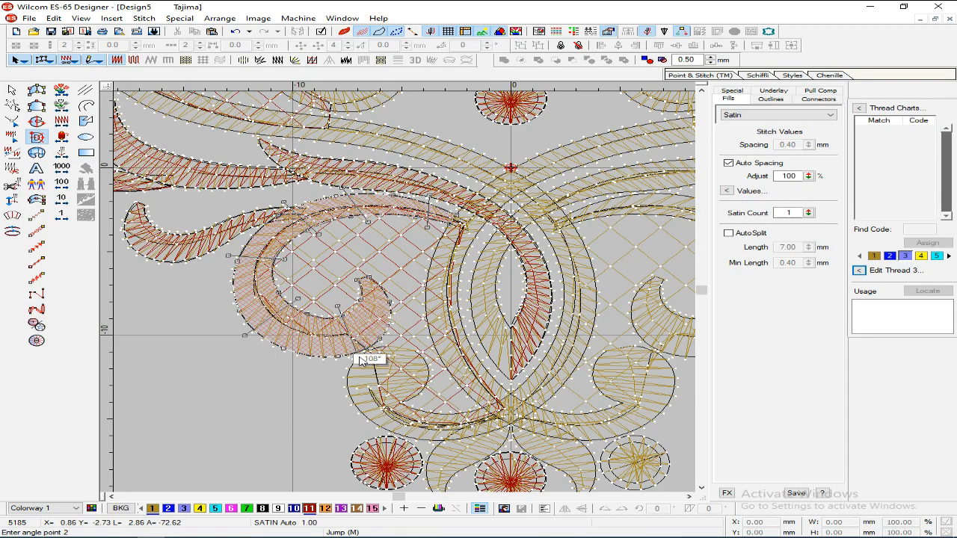
click(406, 311)
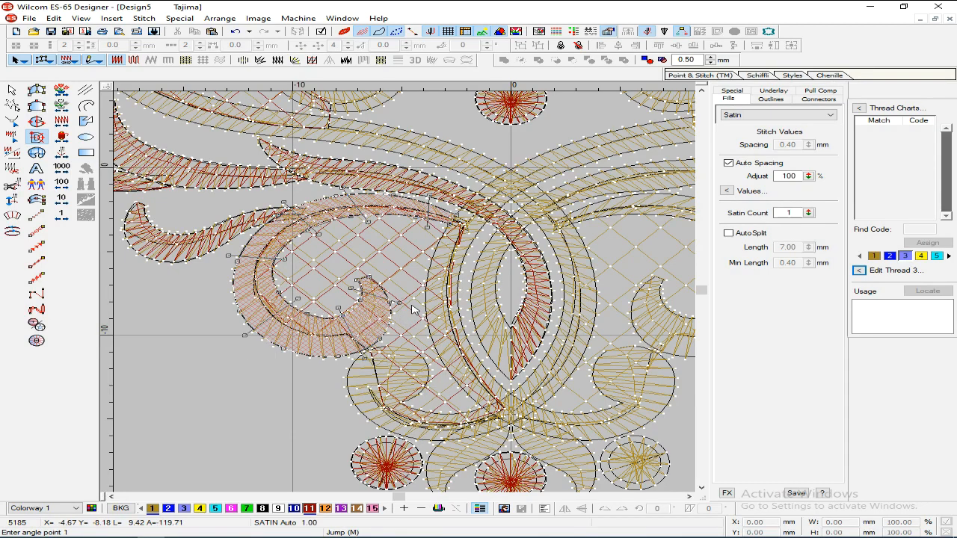
scroll(408, 309, down, 2)
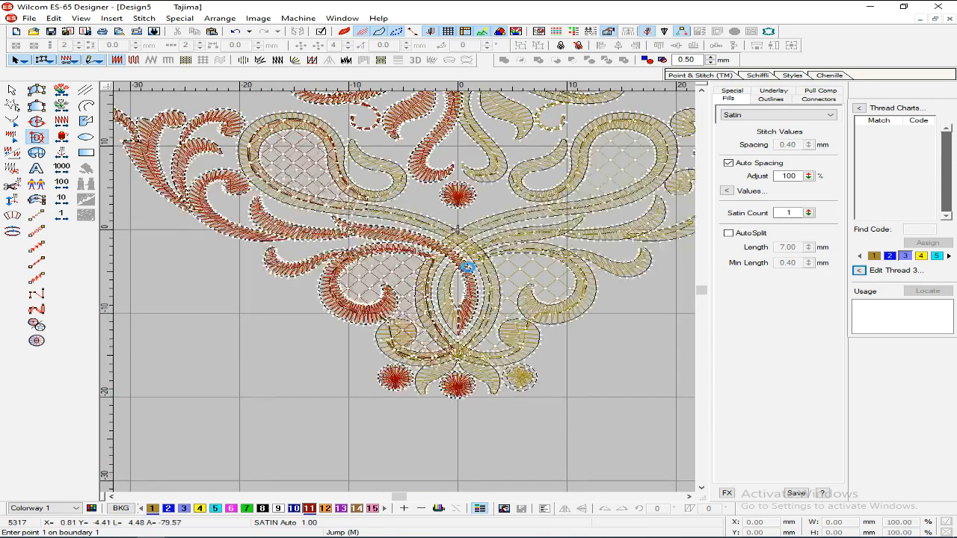
scroll(468, 266, up, 2)
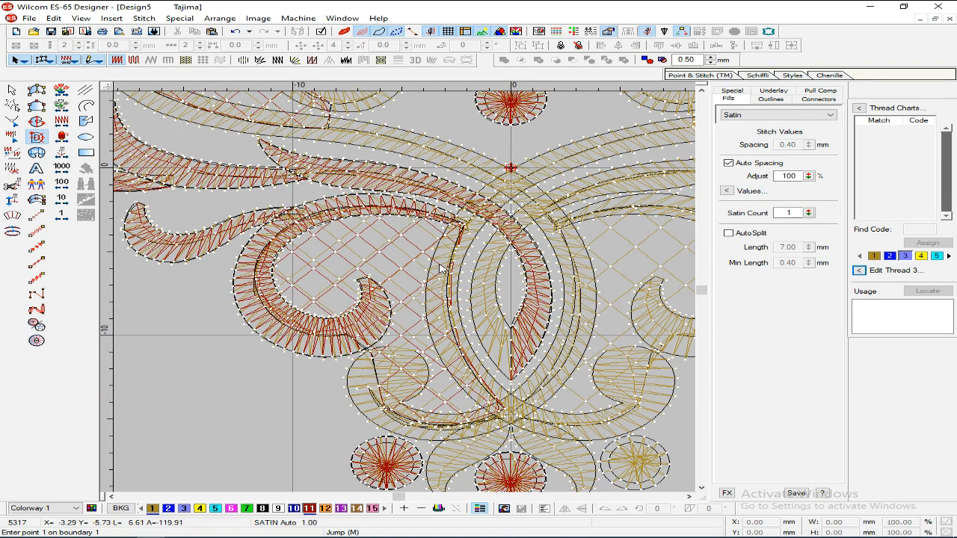
Step: Trace the small left leaf between the two bottom satin circles, up to the centre line, as a closed satin outline
scroll(441, 269, down, 3)
key(b)
drag(348, 240, 583, 429)
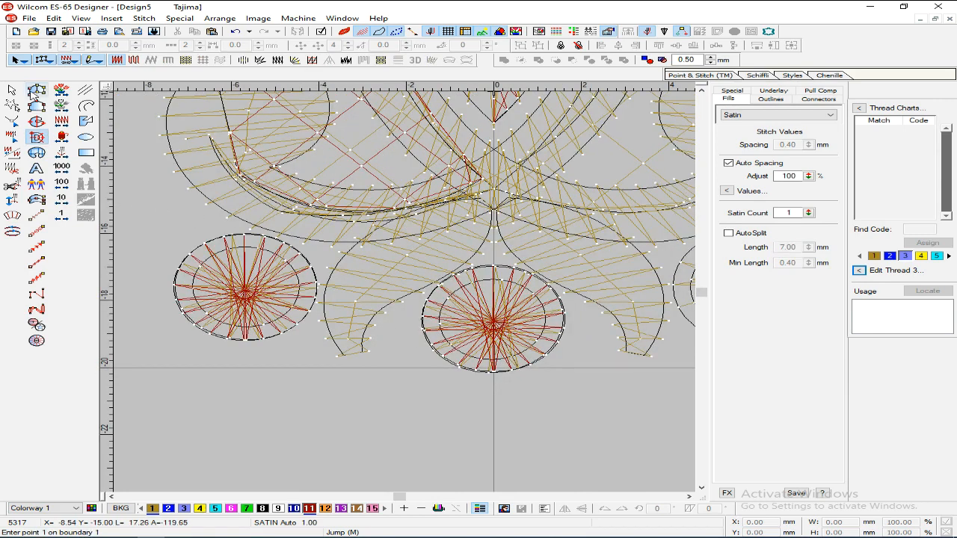
click(363, 350)
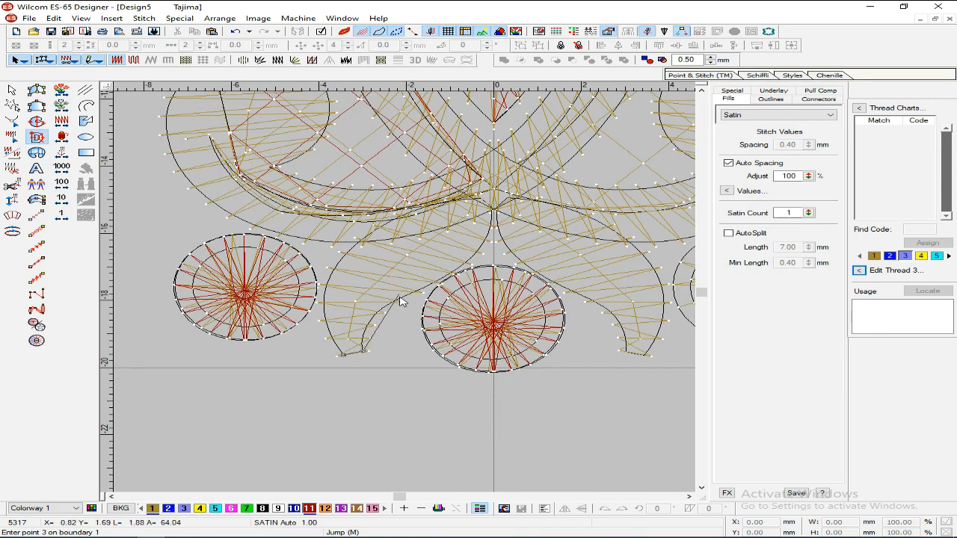
click(379, 314)
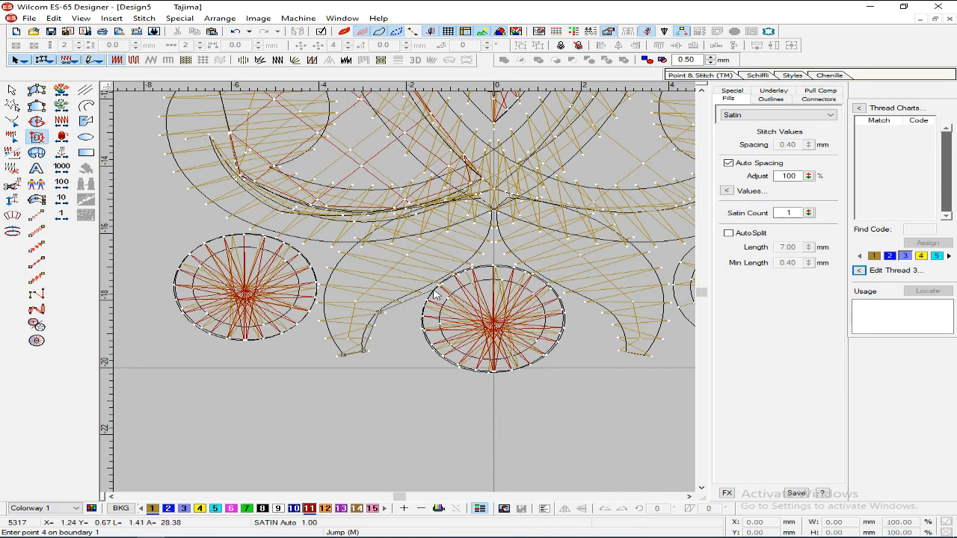
click(434, 282)
click(478, 253)
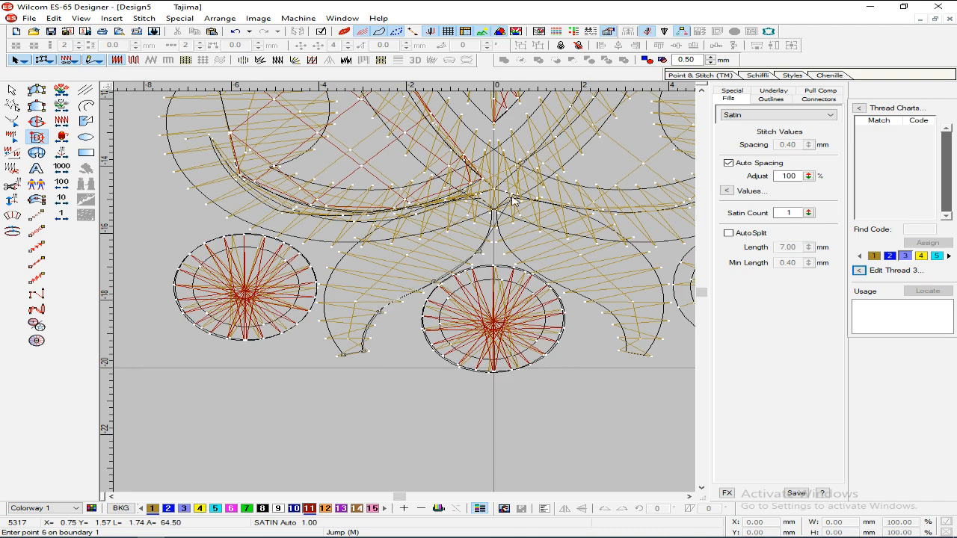
click(493, 210)
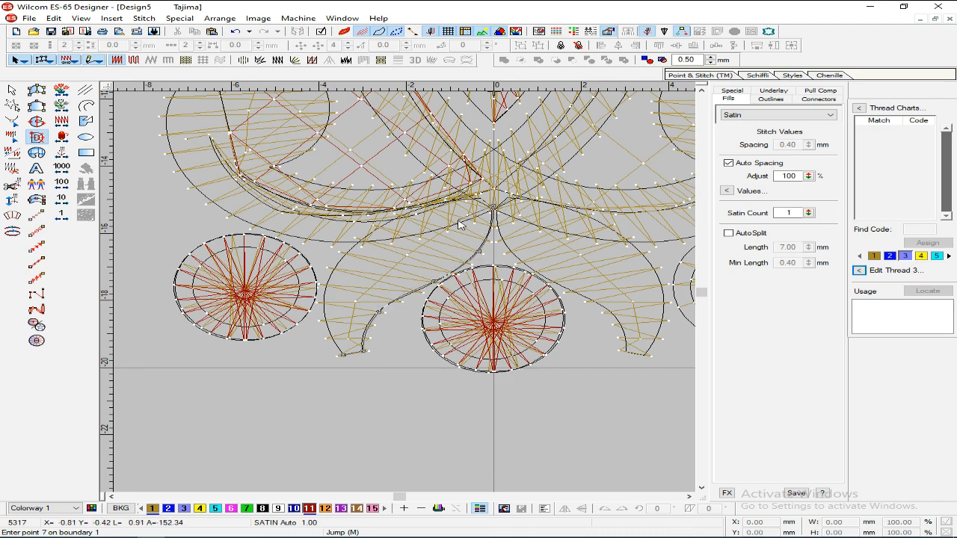
click(475, 202)
key(BackSpace)
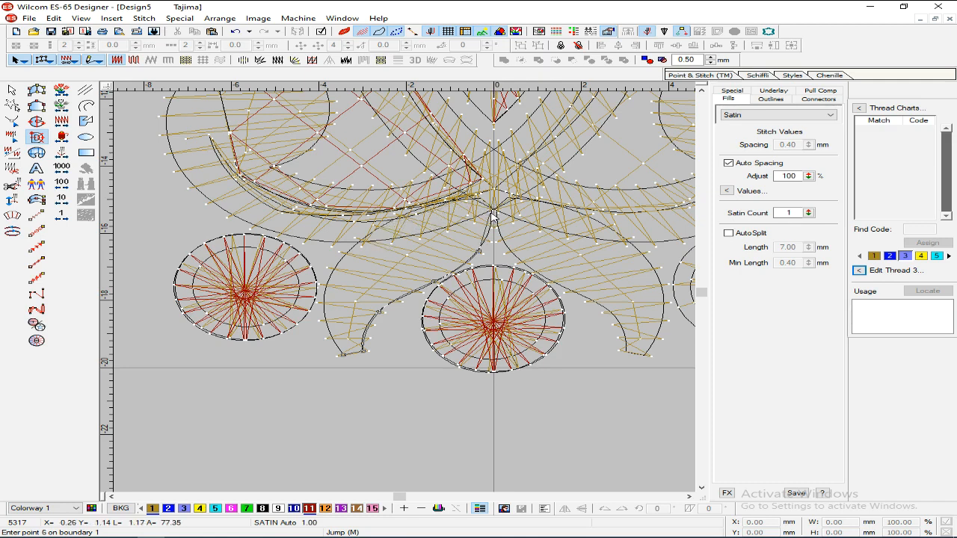
click(459, 225)
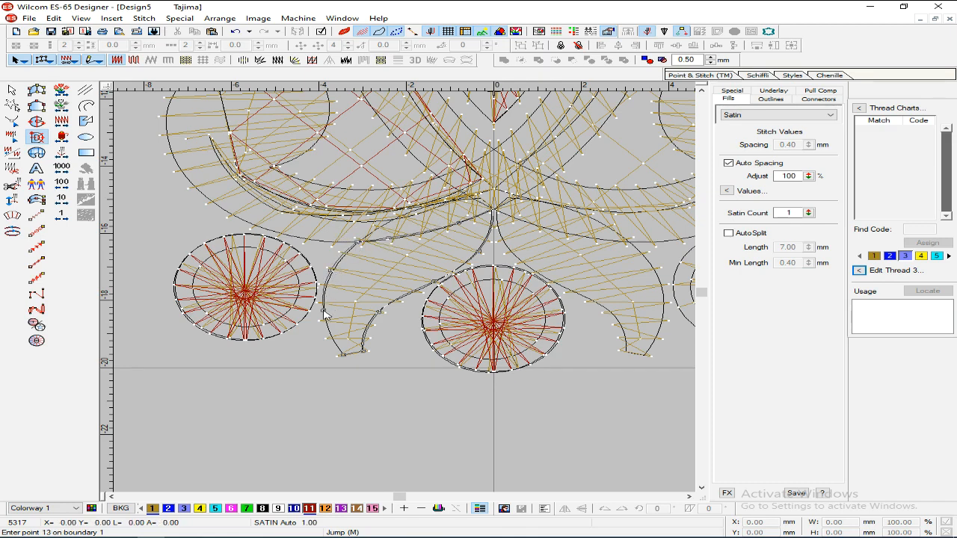
right_click(334, 343)
key(Return)
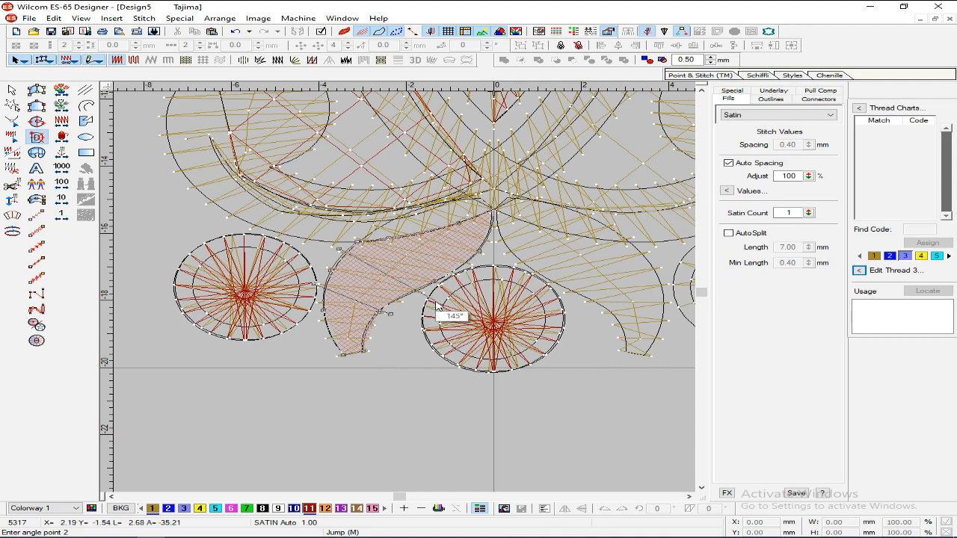
Step: Finish the last stitch angle line across the small left leaf between the two bottom satin circles and generate its satin fill
click(482, 263)
key(Return)
key(shift+z)
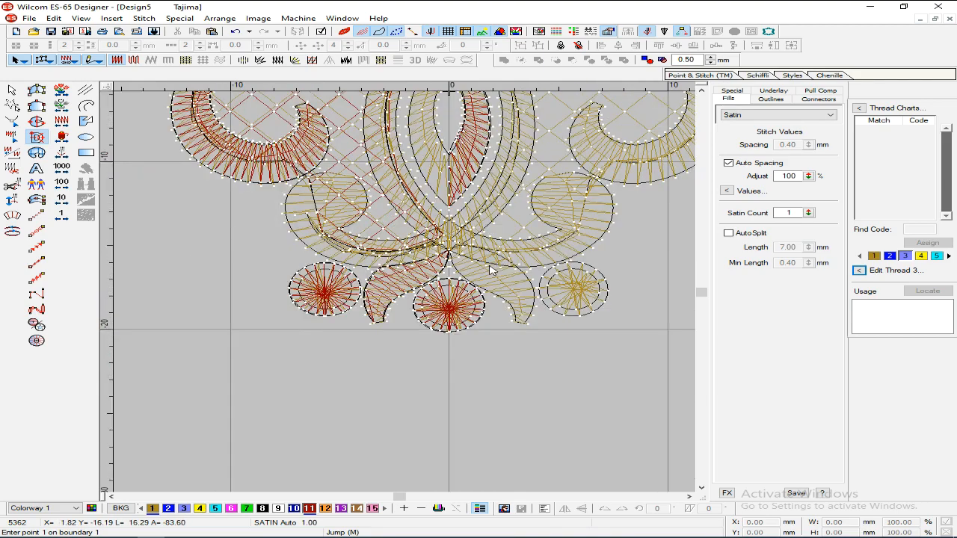
Step: Begin a closed satin outline at the lower left scroll's rounded end, tracing its outer edge and underside towards the bottom centre crossing
key(z)
key(shift+z)
scroll(349, 232, up, 3)
key(z)
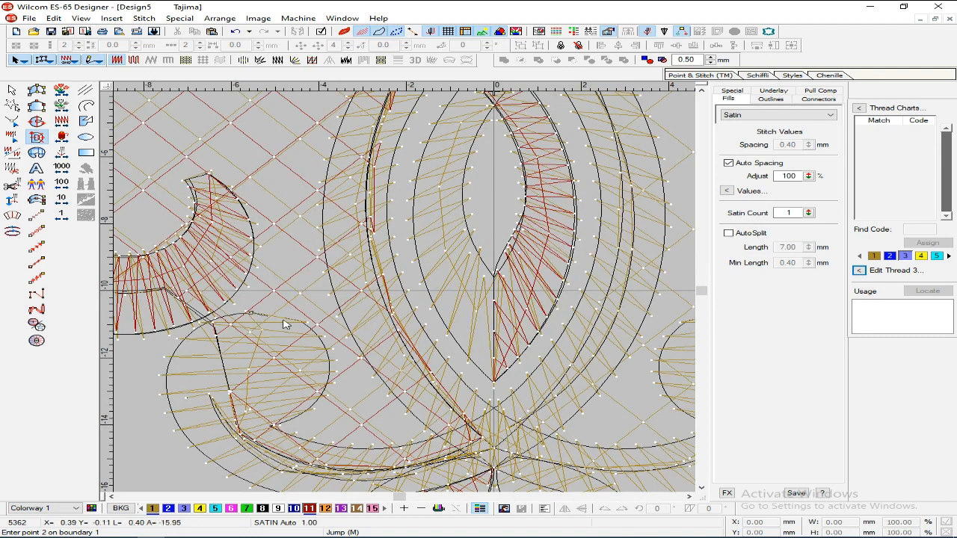
click(305, 323)
key(BackSpace)
key(BackSpace)
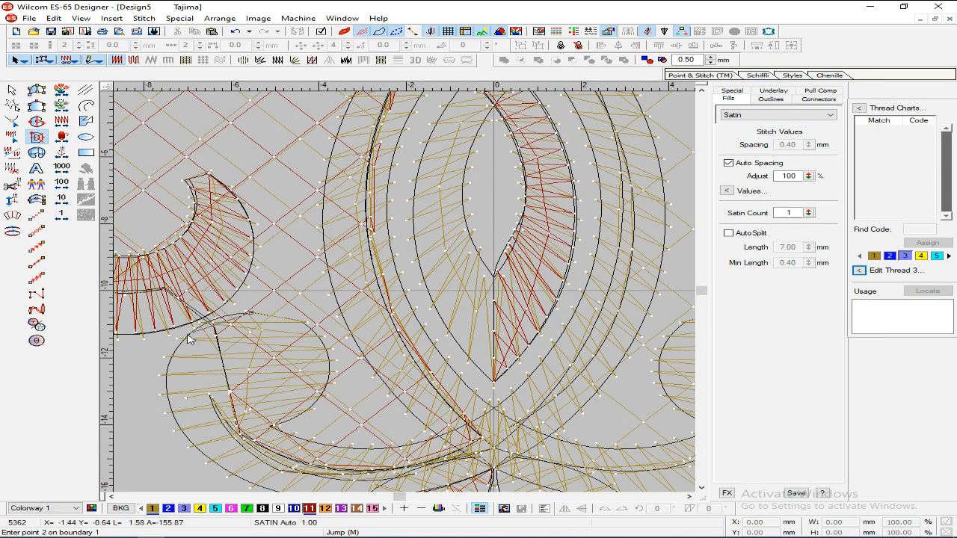
click(166, 384)
click(197, 452)
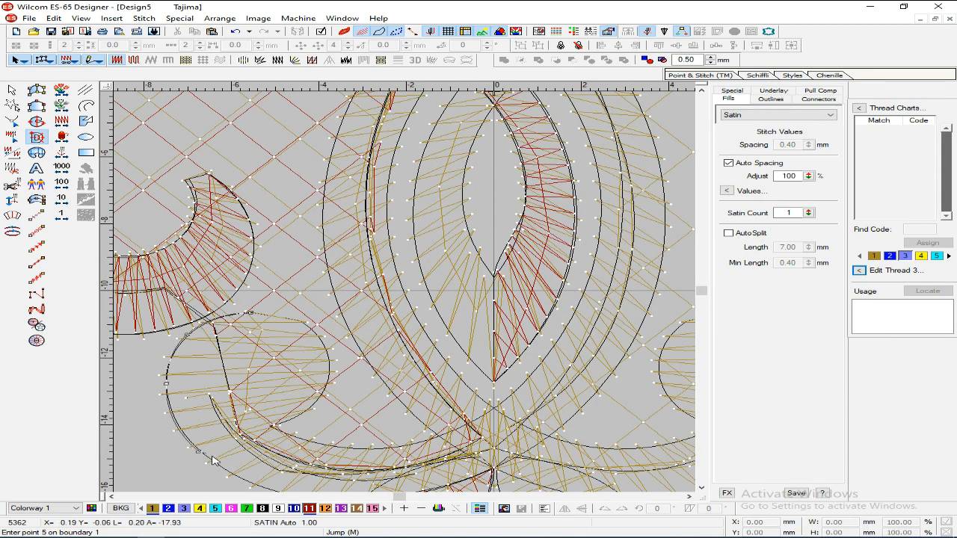
click(389, 409)
click(554, 386)
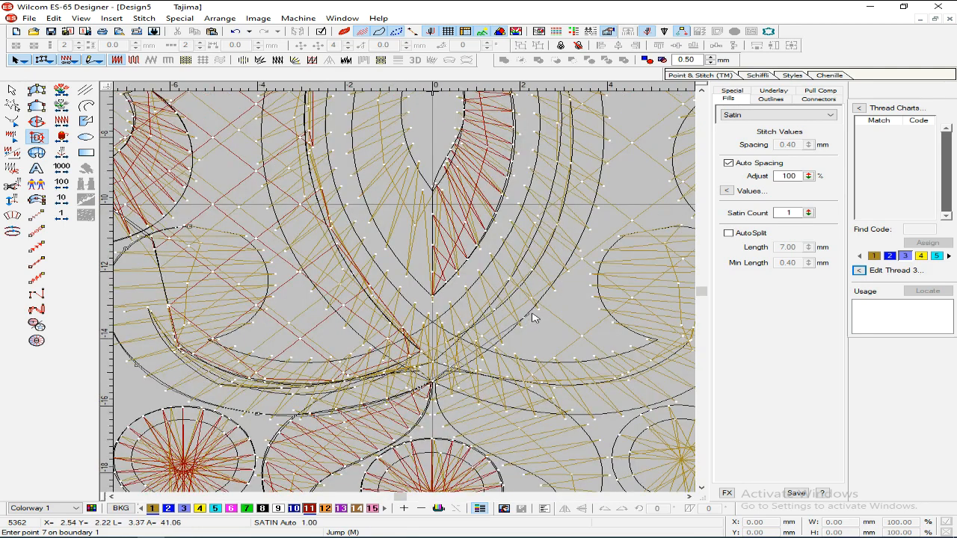
Step: Continue the outline up the outer right side of the central oval, through the upper crossing and onto the long band's upper edge
click(535, 311)
click(603, 305)
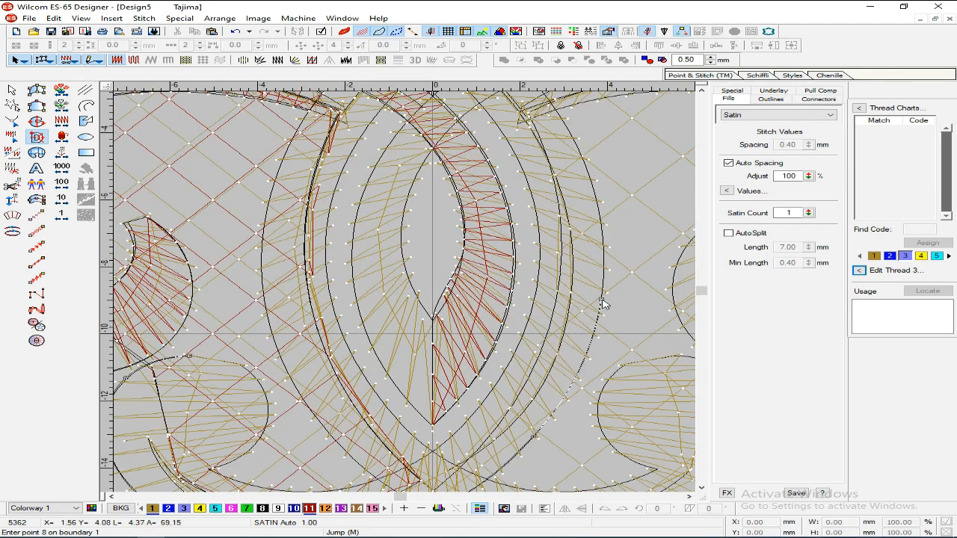
click(557, 309)
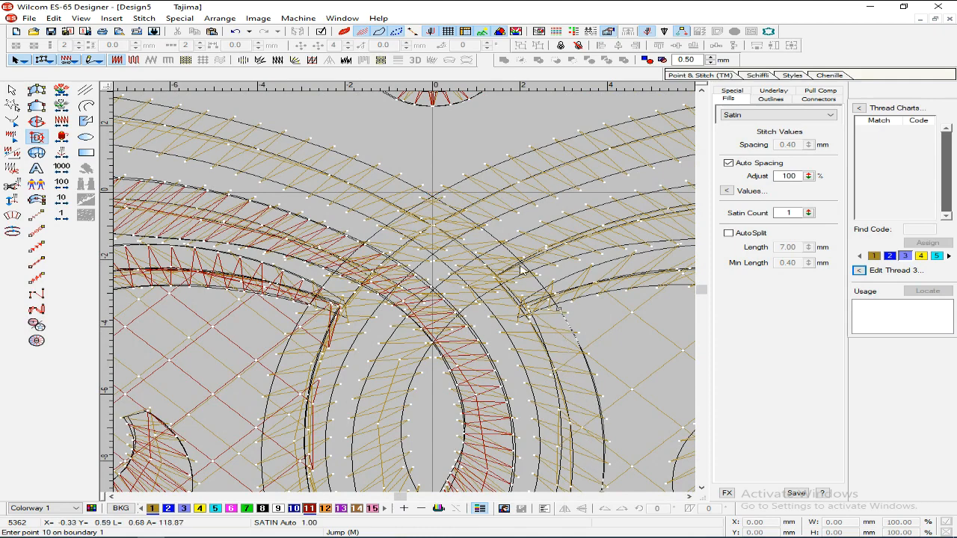
click(472, 221)
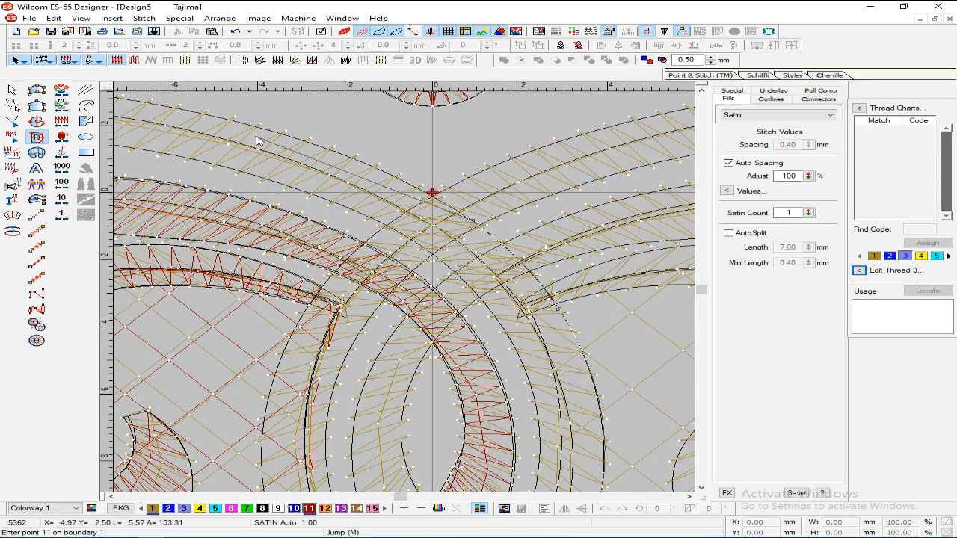
key(shift+z)
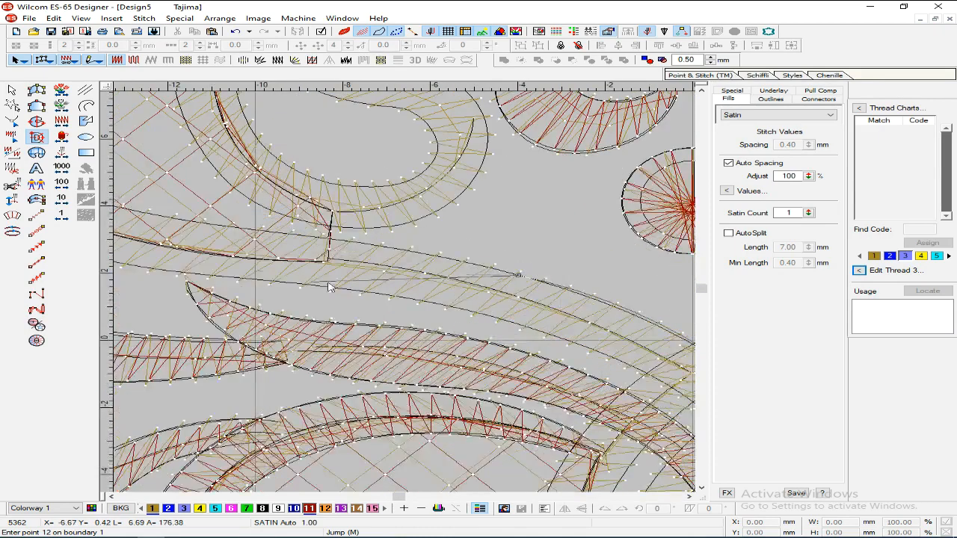
click(357, 258)
click(568, 298)
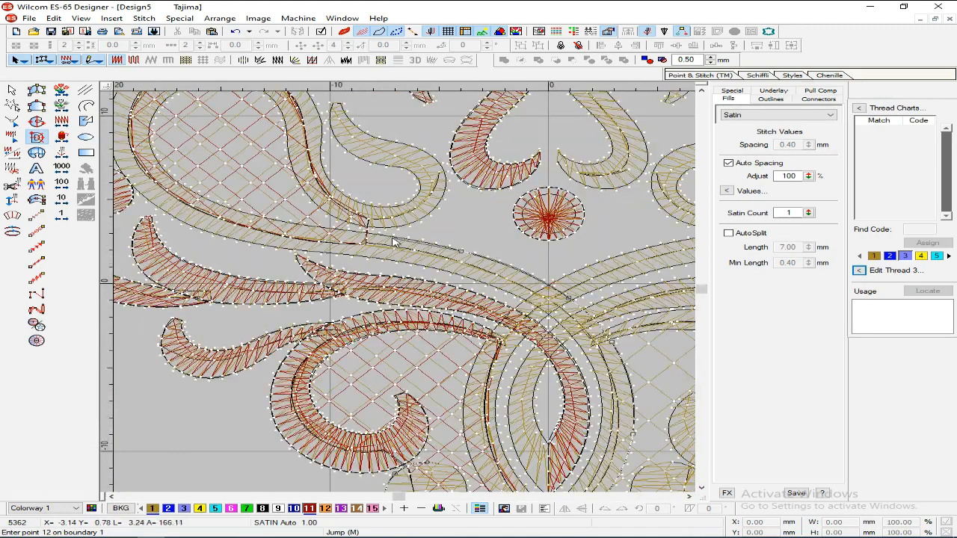
Step: Extend the outline along the long band's upper edge and around the inner edge of the large left lattice loop
click(280, 218)
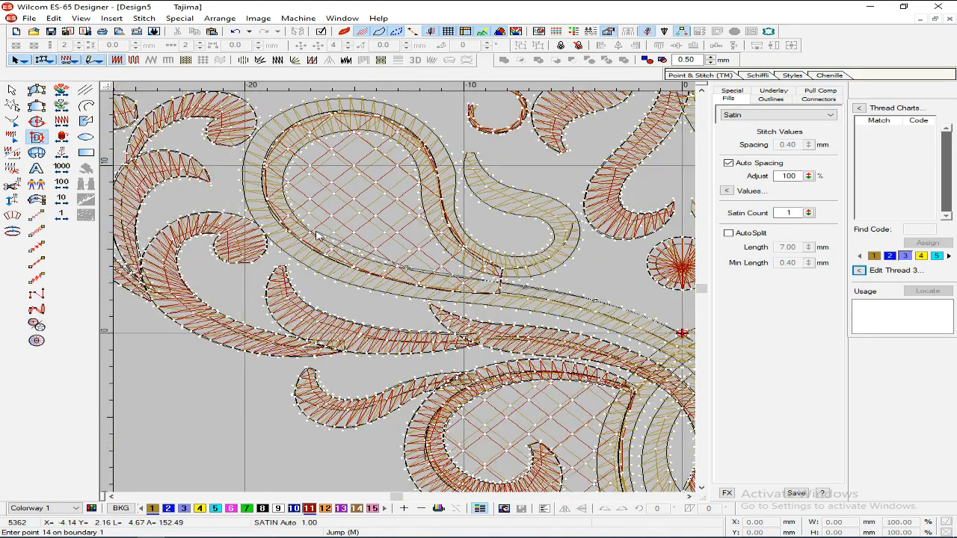
click(319, 239)
click(283, 189)
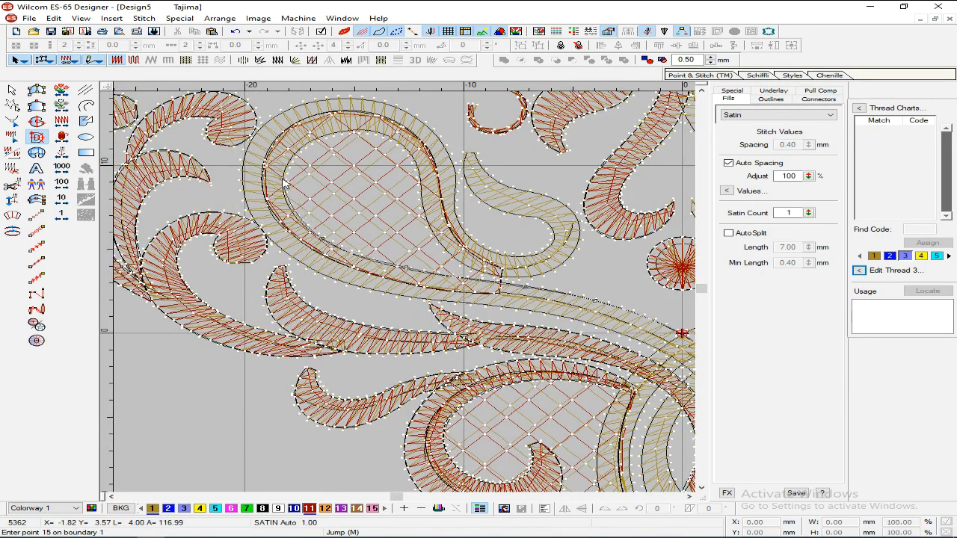
click(309, 147)
click(370, 132)
click(413, 150)
click(432, 235)
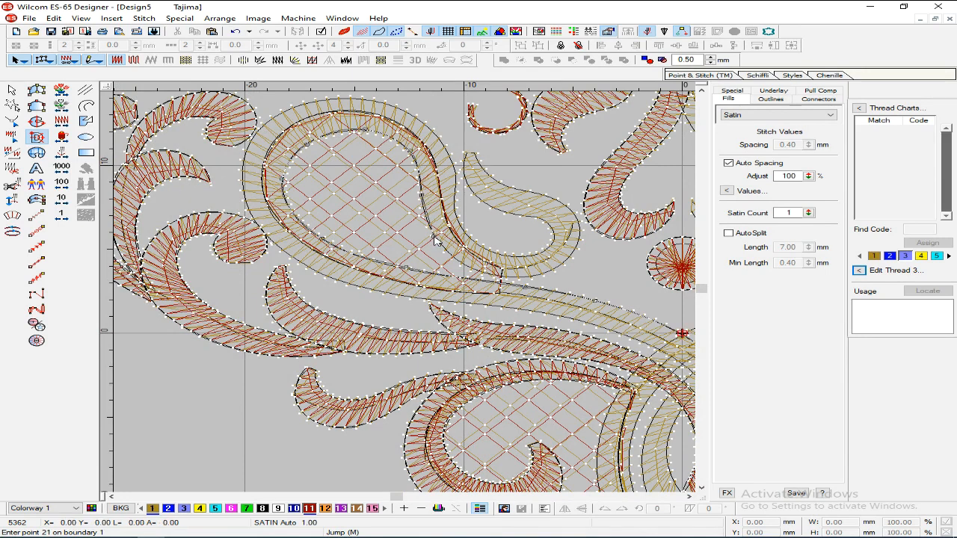
Step: Carry the outline from the loop's neck around the outer edge of the small hook up to its pointed tip
click(466, 268)
click(509, 274)
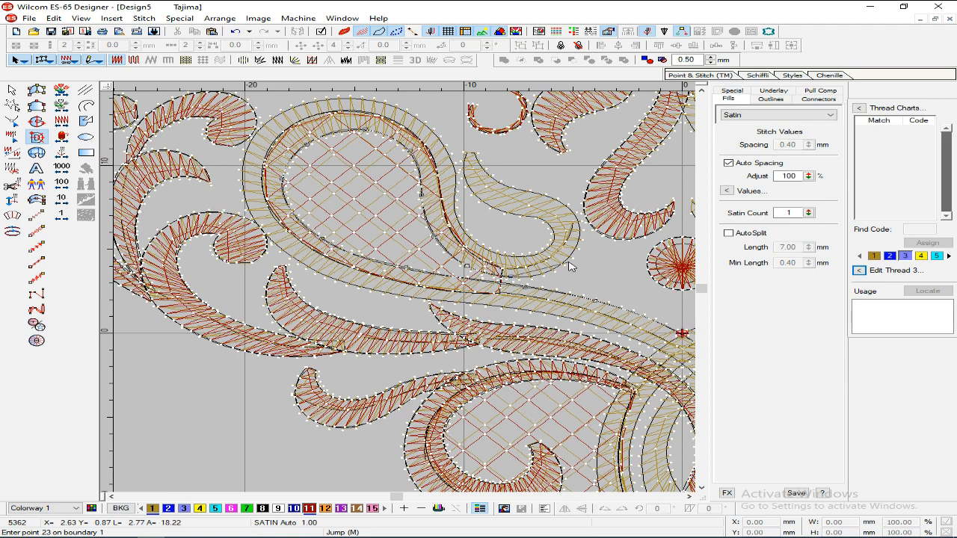
click(571, 258)
click(580, 227)
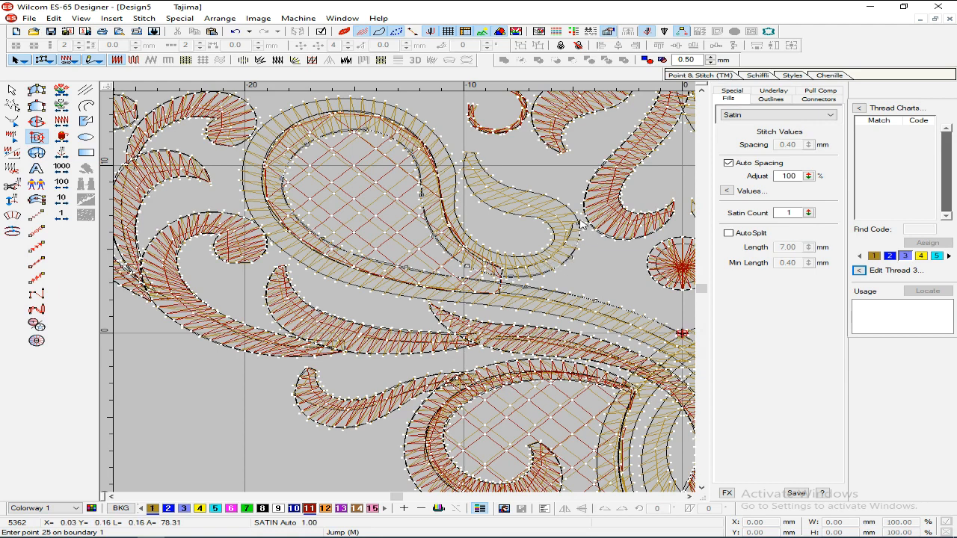
click(553, 200)
click(520, 193)
click(489, 178)
click(473, 156)
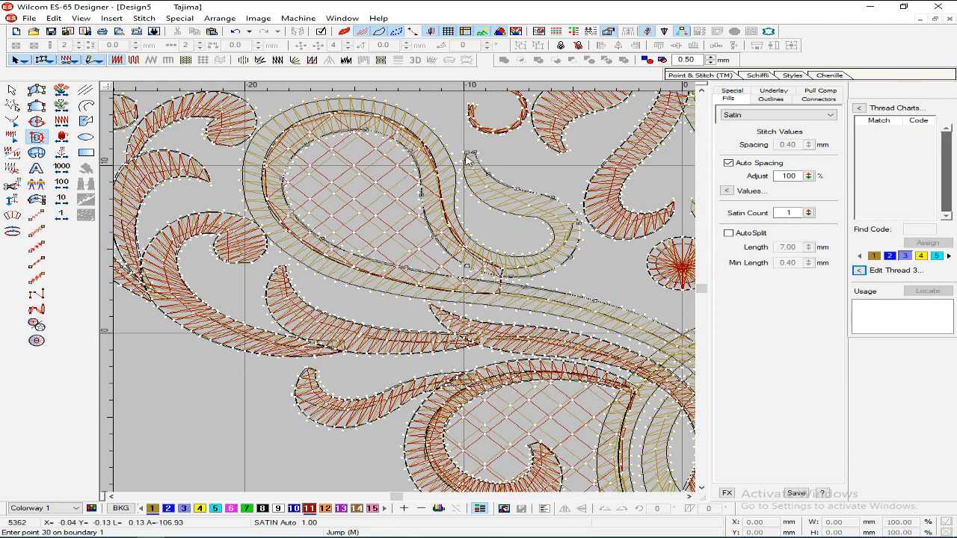
Step: Trace the hook's inner edge from its pointed tip back to the outer side of the large loop's neck
click(468, 185)
click(487, 205)
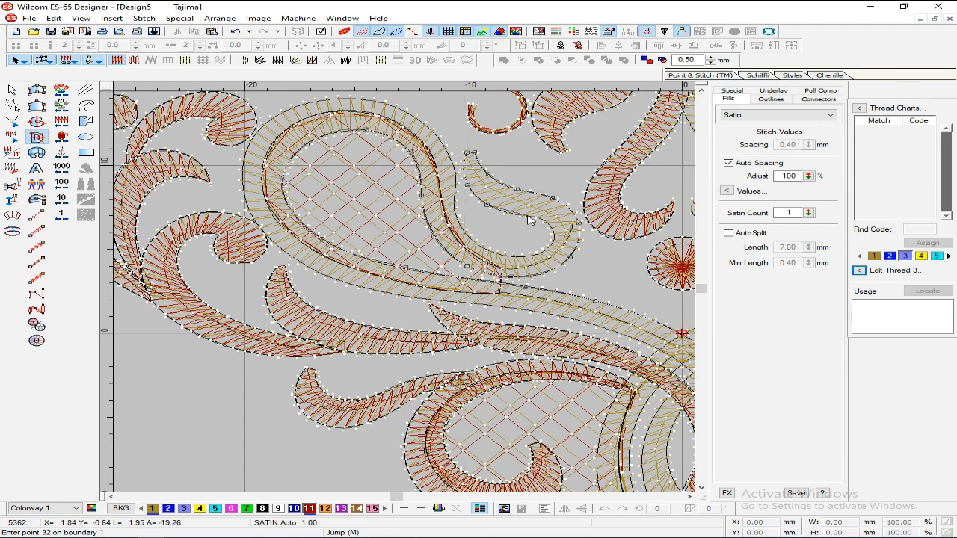
click(527, 216)
click(554, 243)
click(540, 254)
click(491, 256)
click(461, 241)
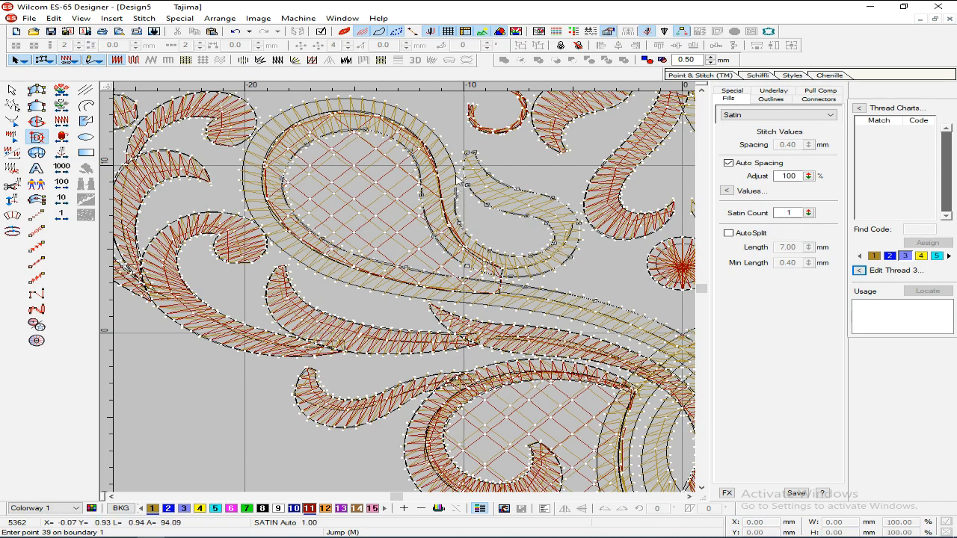
Step: Trace the outer edge of the large left loop over its top, down its left side and around its lower curve
scroll(433, 131, up, 2)
click(399, 207)
click(342, 190)
click(284, 202)
right_click(244, 302)
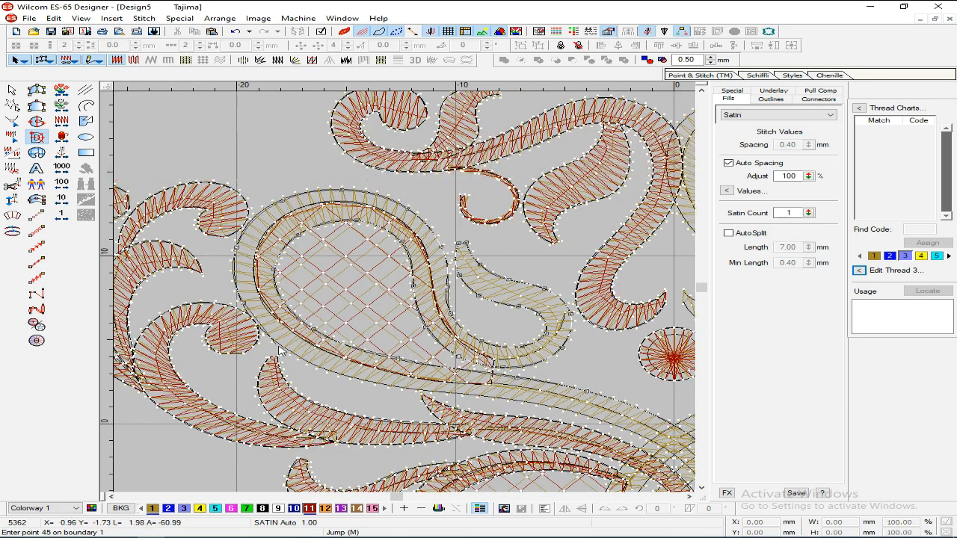
right_click(290, 352)
right_click(358, 377)
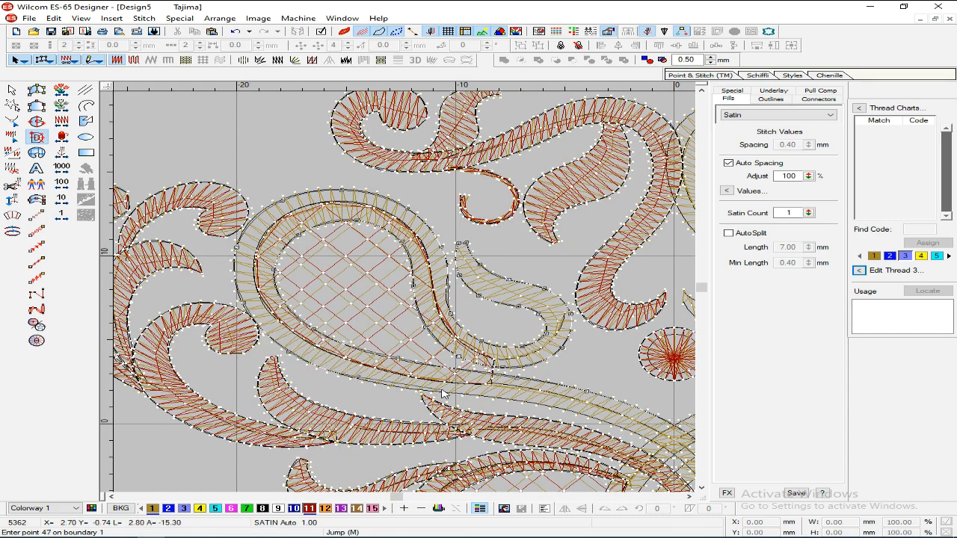
Step: Trace the long band's lower edge back to the upper crossing and down the inner right side of the central oval
right_click(446, 392)
right_click(558, 407)
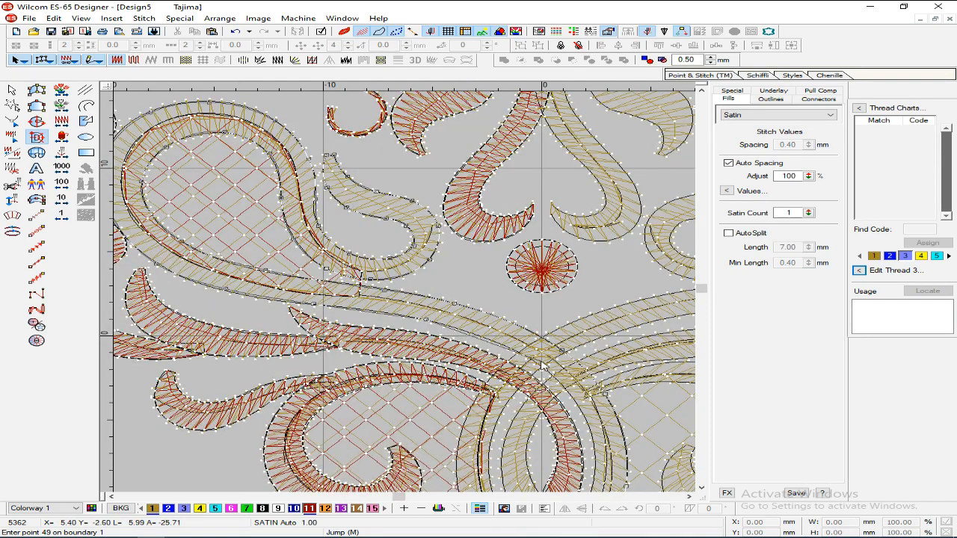
right_click(541, 336)
right_click(591, 432)
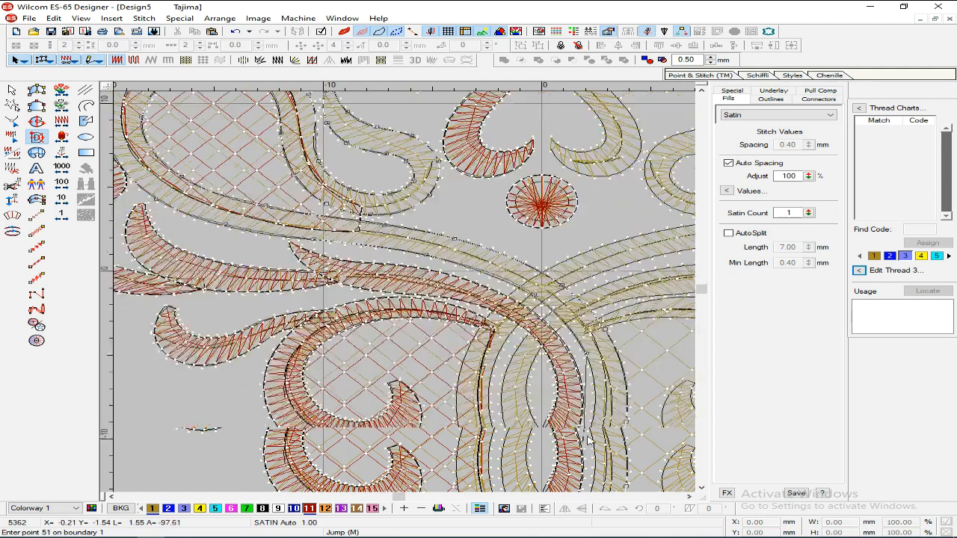
right_click(593, 353)
right_click(558, 421)
Step: Trace the inner edge of the lower left scroll to its rounded end and close the long satin outline
right_click(504, 451)
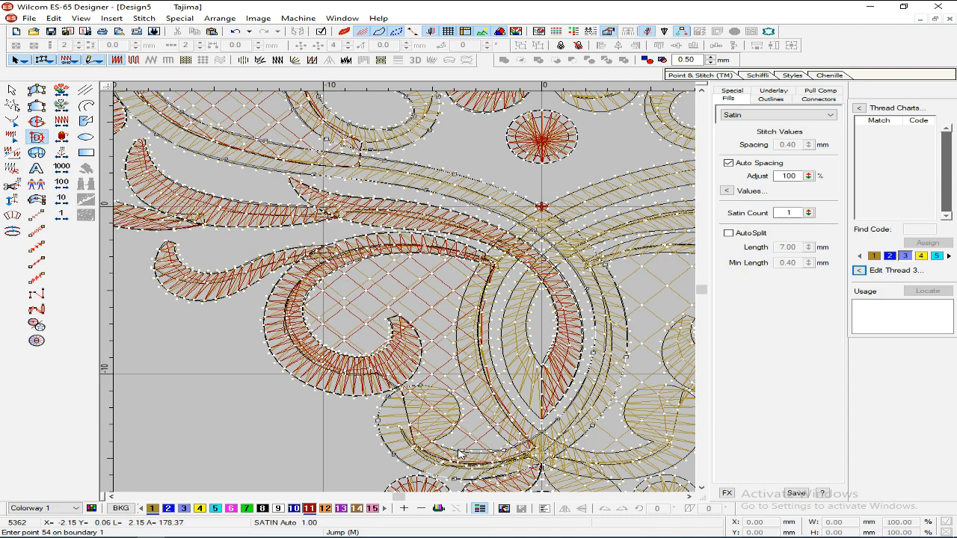
right_click(461, 452)
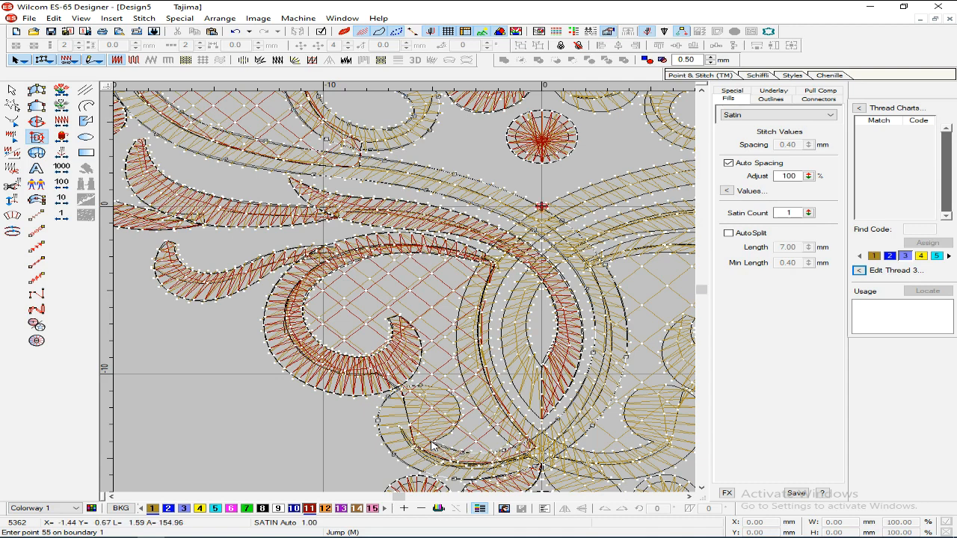
right_click(454, 403)
right_click(455, 400)
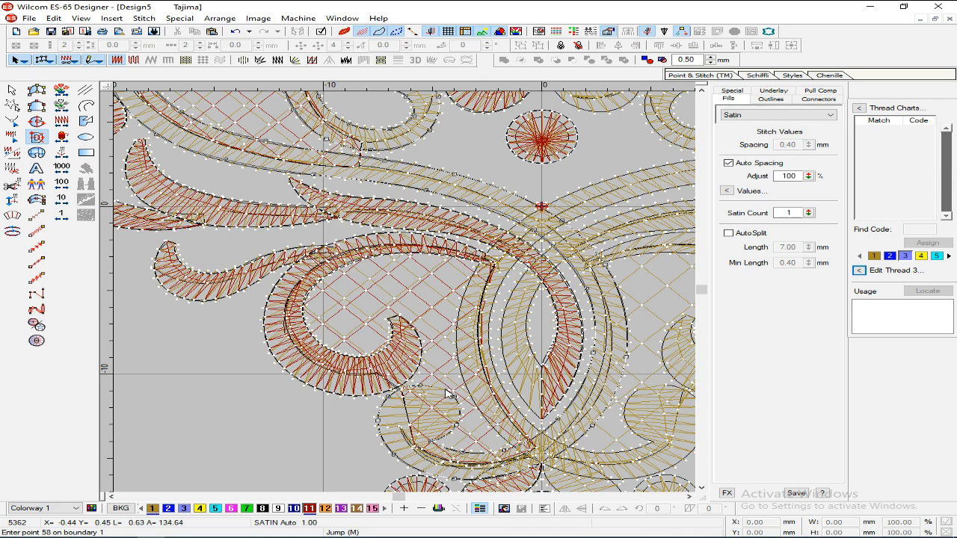
key(Return)
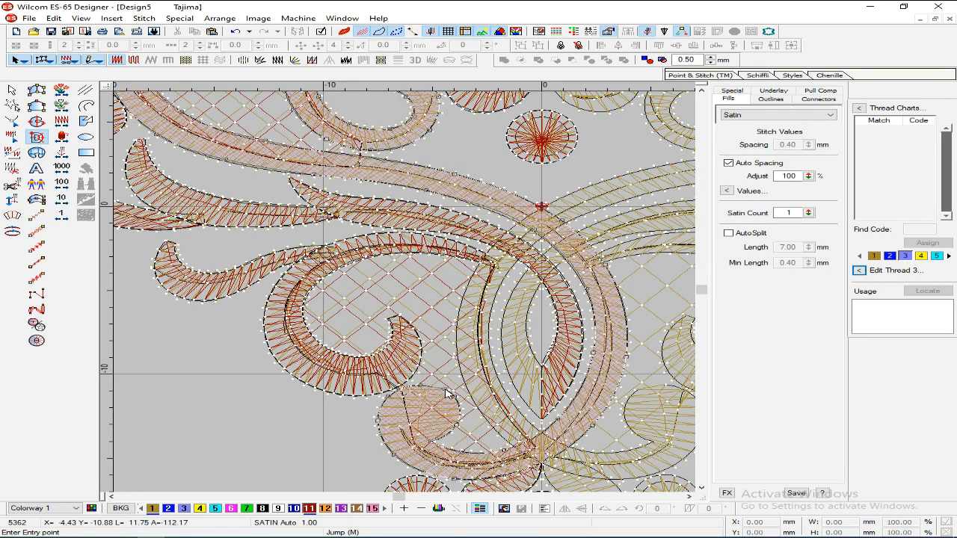
Step: Place the first stitch angle lines across the small hook, from its pointed tip around its right bend
scroll(479, 162, up, 3)
click(353, 165)
click(383, 185)
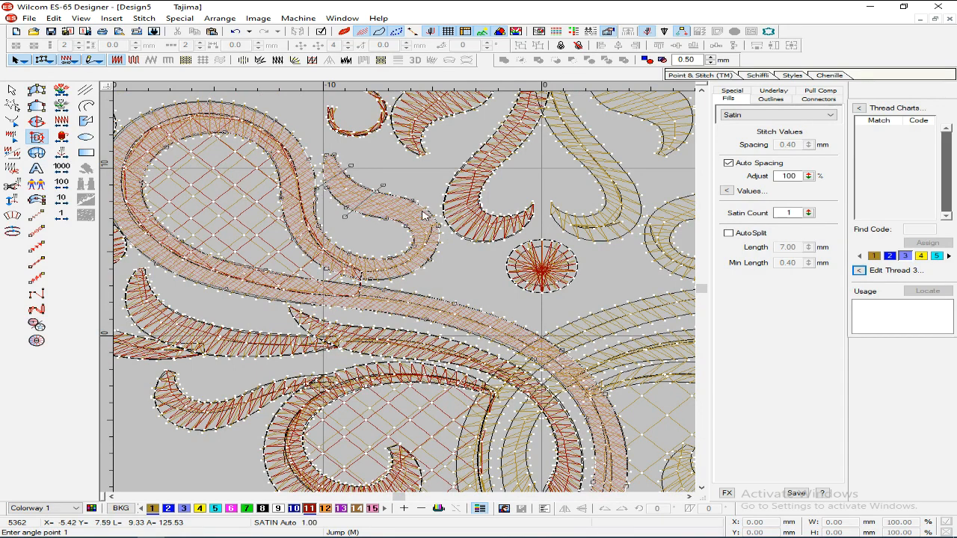
click(396, 234)
click(411, 251)
click(408, 247)
click(444, 259)
click(381, 256)
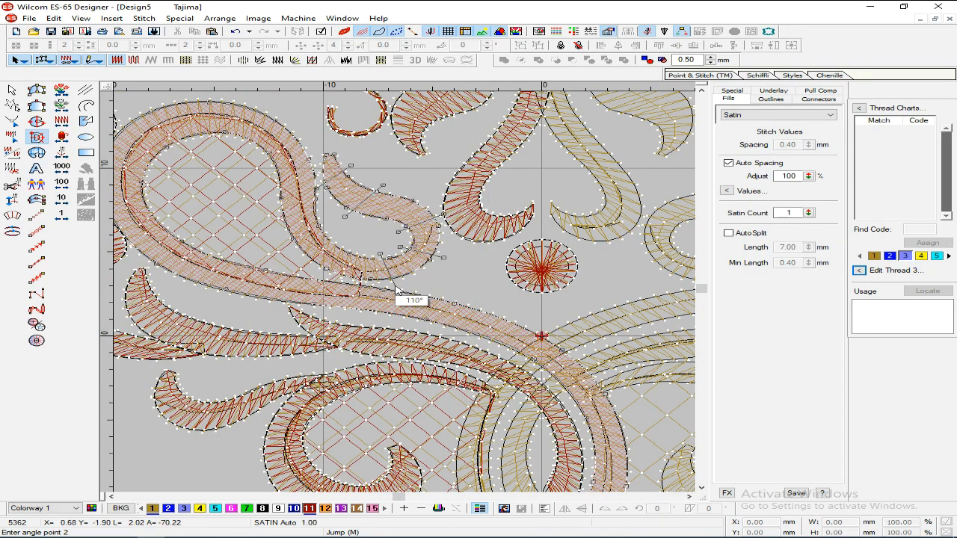
click(389, 288)
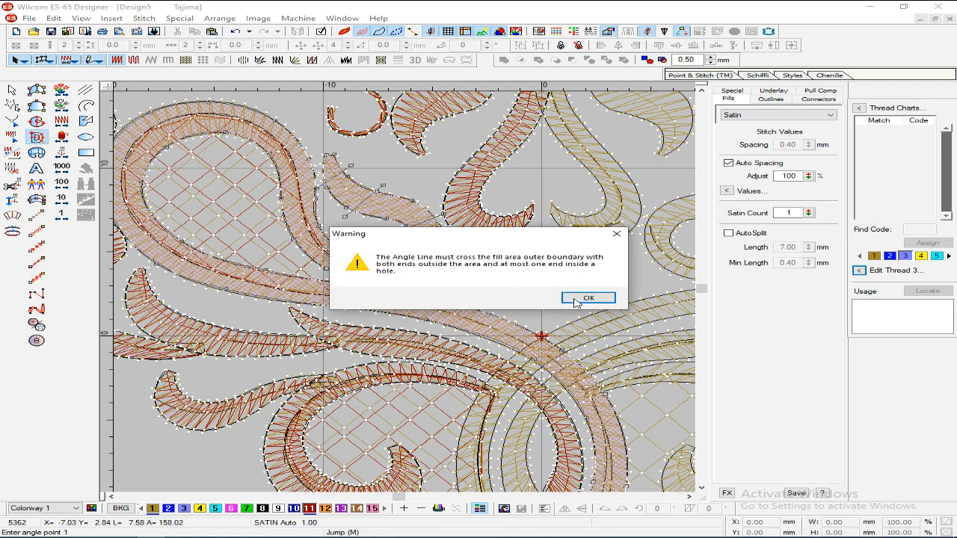
click(587, 298)
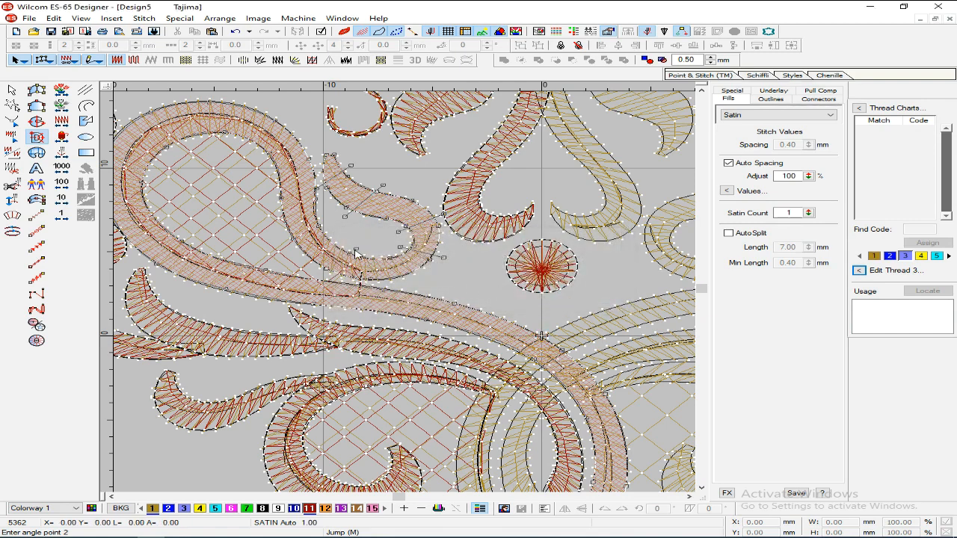
Step: Place stitch angle lines across the loop's neck and around the top and left side of the large lattice loop
click(281, 258)
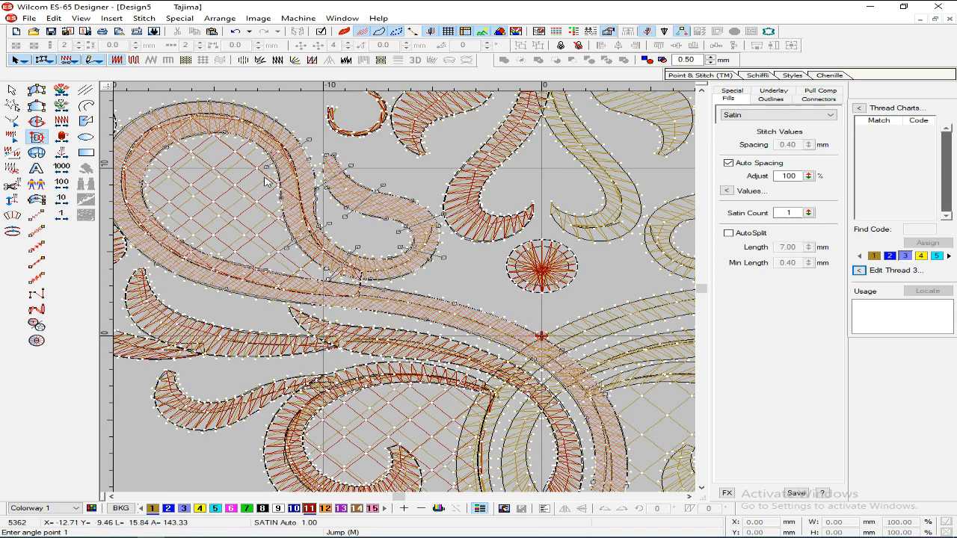
key(c)
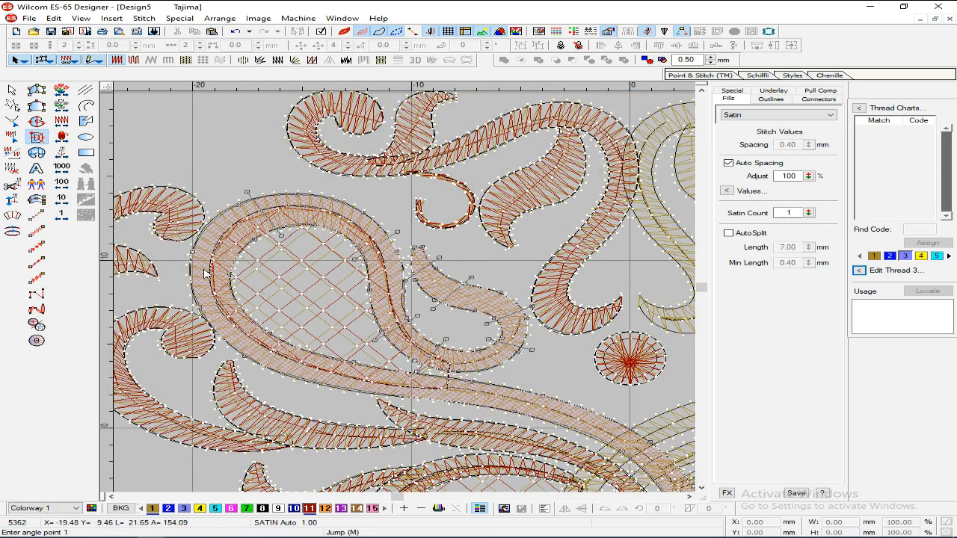
click(230, 323)
click(270, 321)
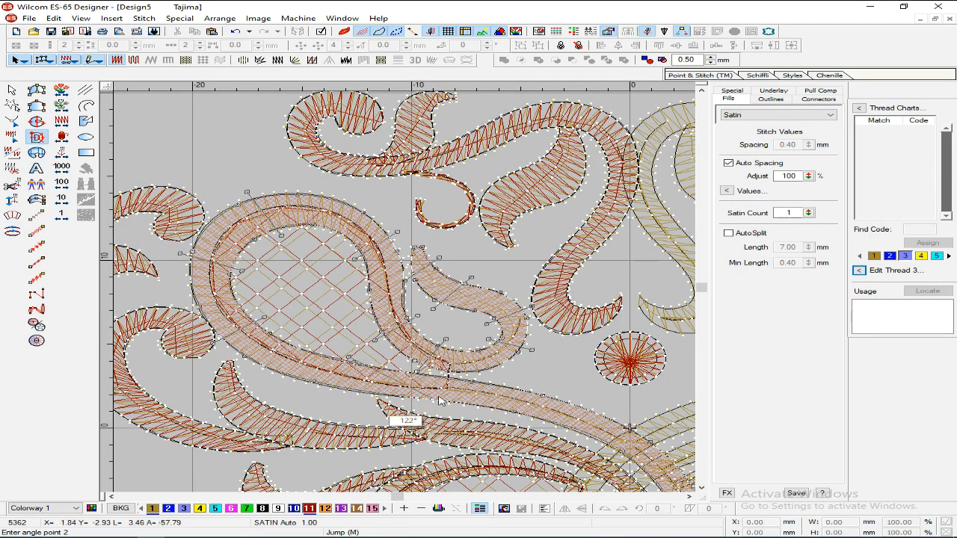
Step: Place stitch angle lines across the long band after the loop crossing, down the central oval's right side and across the base of the lower scroll
click(486, 380)
click(470, 410)
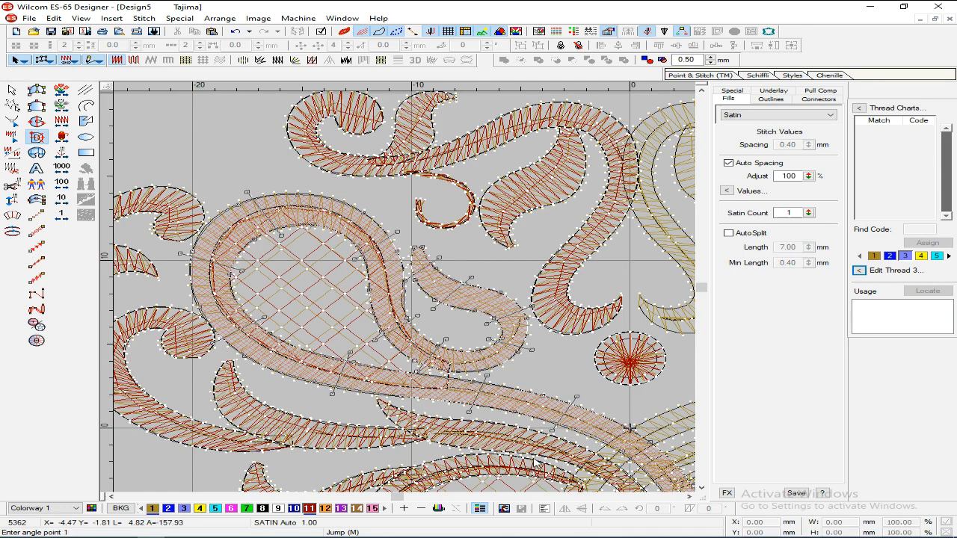
click(538, 463)
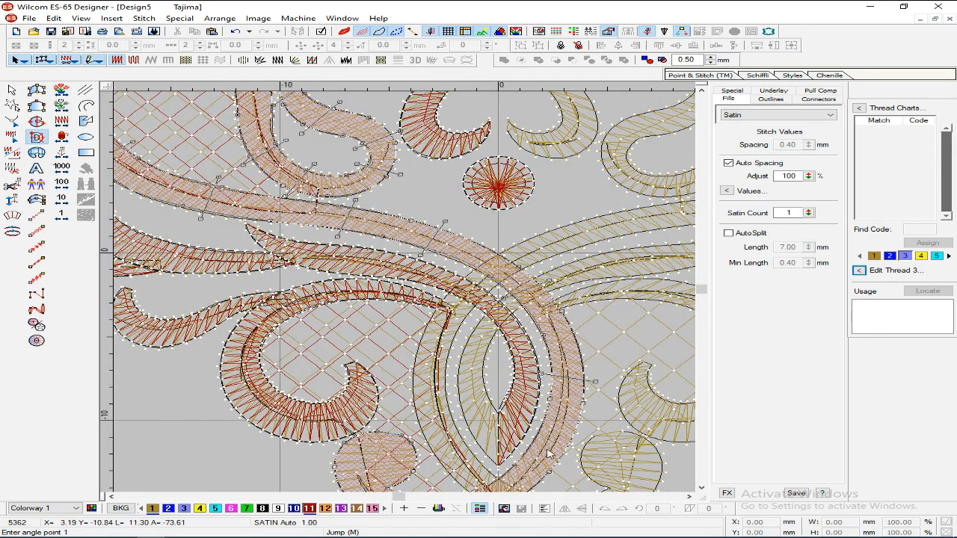
click(608, 388)
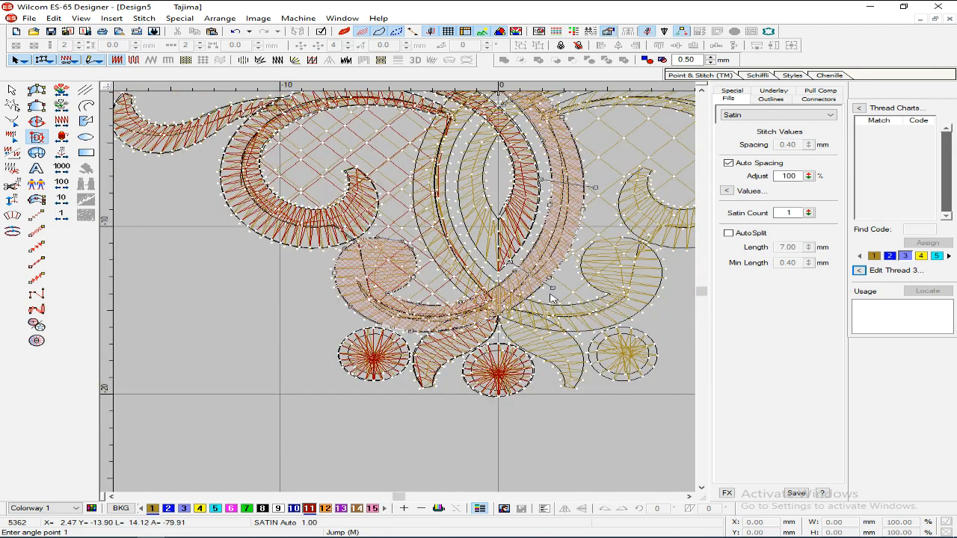
click(421, 299)
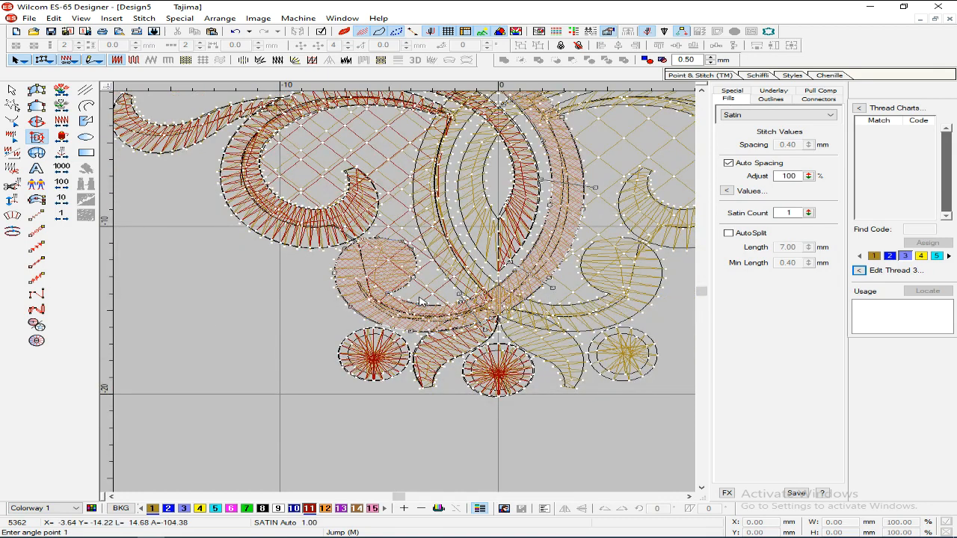
click(397, 334)
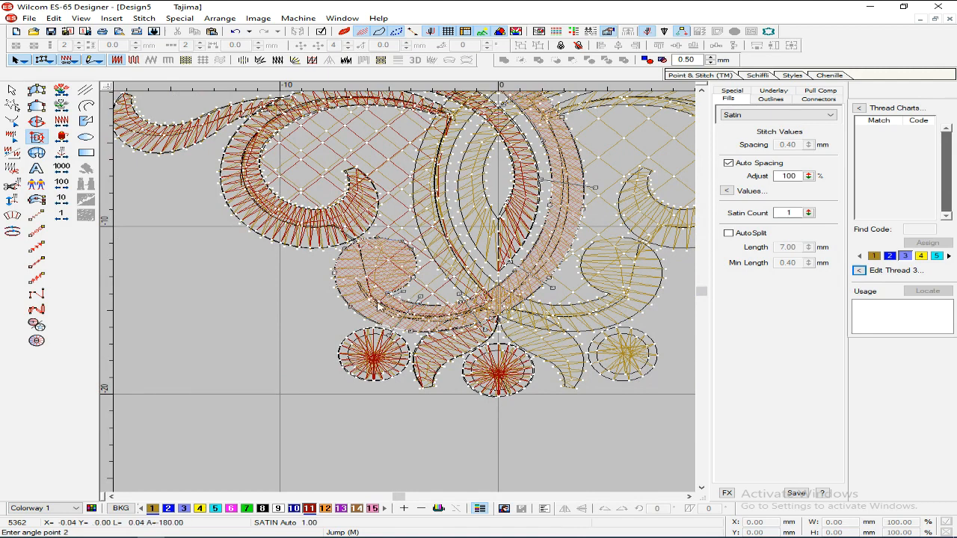
Step: Place the last stitch angle lines across the lower left scroll's outer curve and rounded end, and generate the long band's satin fill
click(348, 309)
click(428, 254)
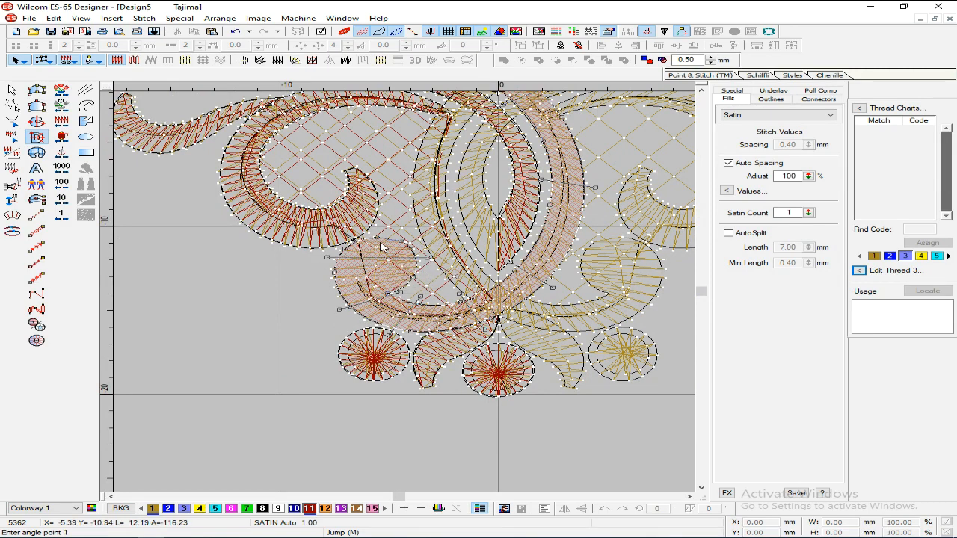
click(420, 252)
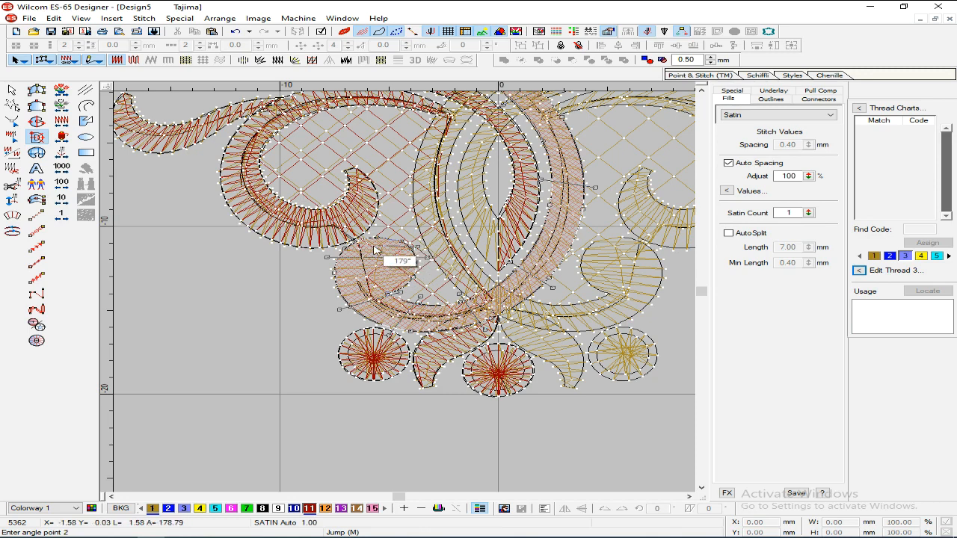
click(358, 249)
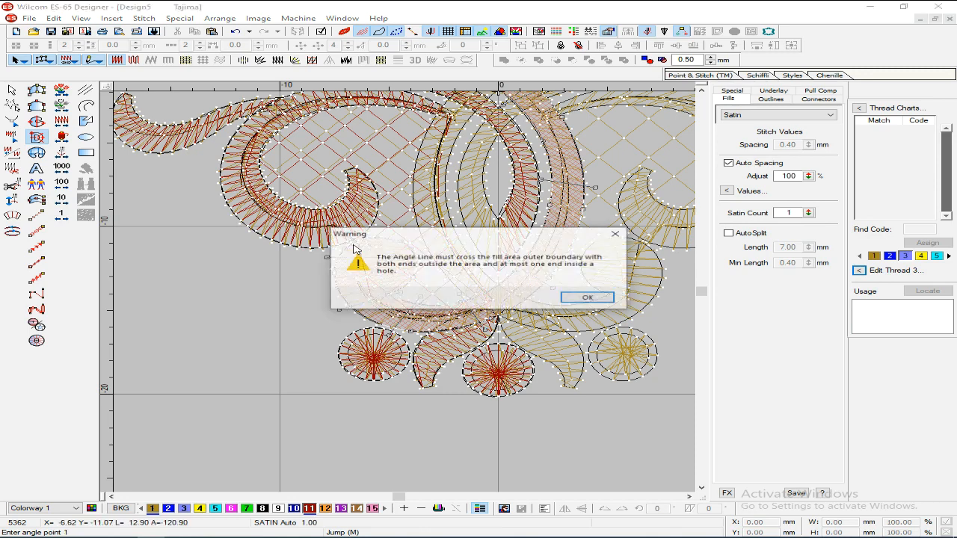
click(581, 297)
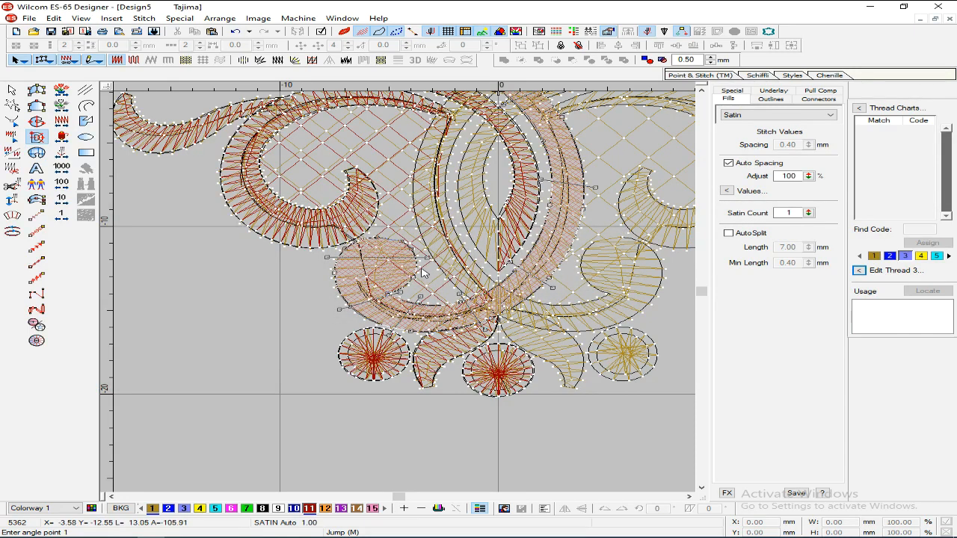
key(Escape)
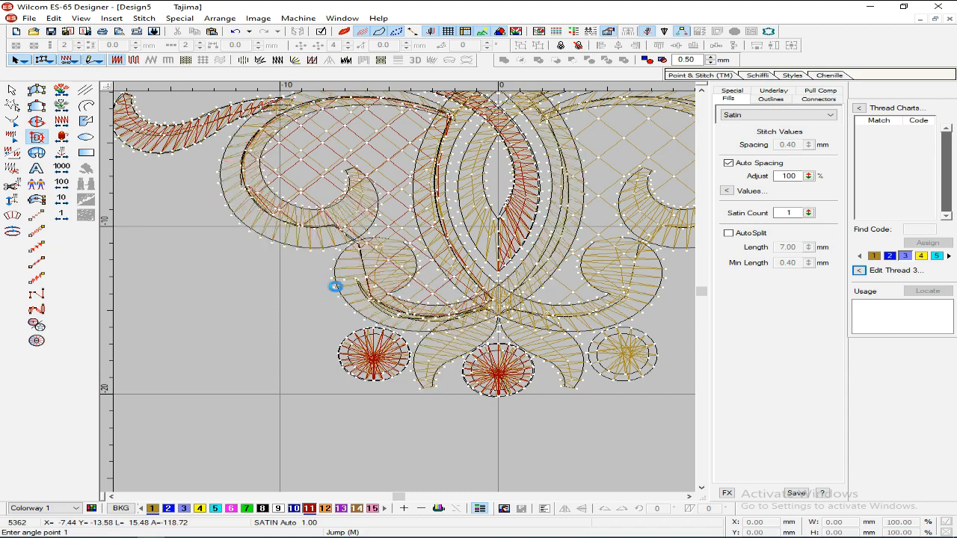
Step: Examine the complete motif in realistic thread rendering and in the plain stitch view
scroll(419, 314, down, 2)
scroll(440, 315, up, 2)
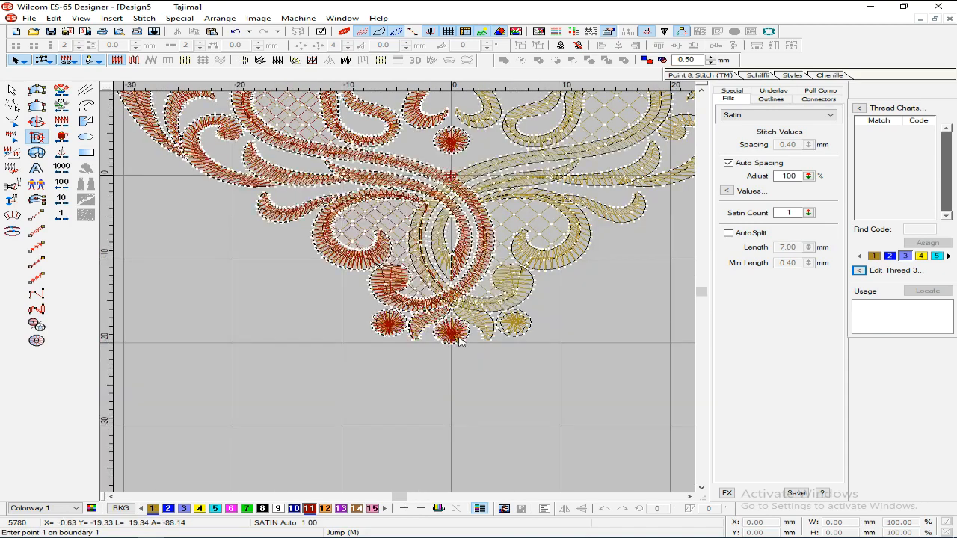
click(344, 31)
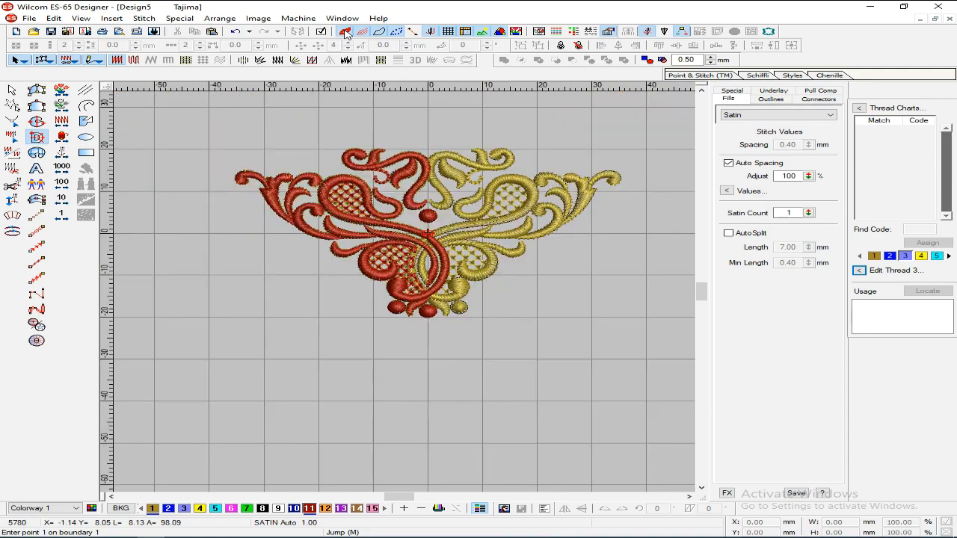
click(344, 32)
scroll(613, 244, up, 4)
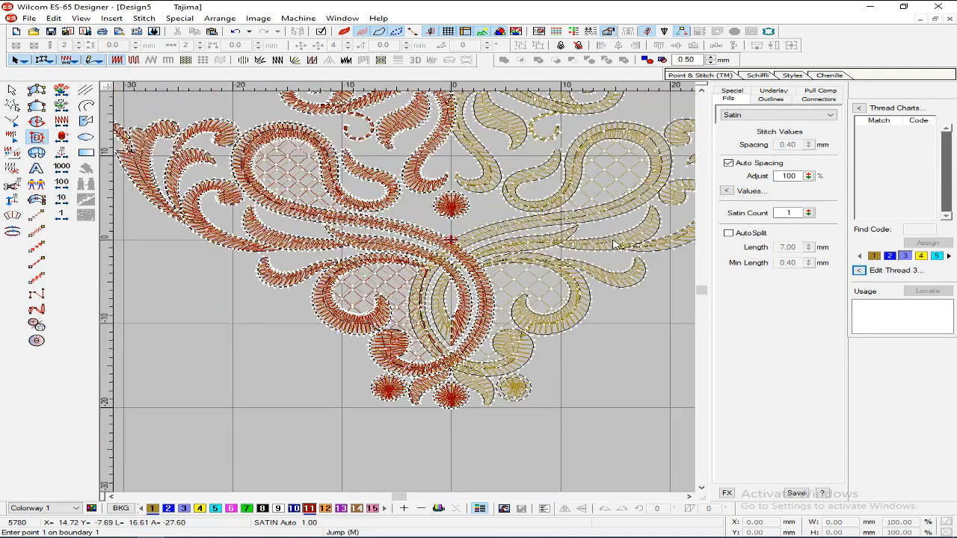
scroll(613, 245, down, 1)
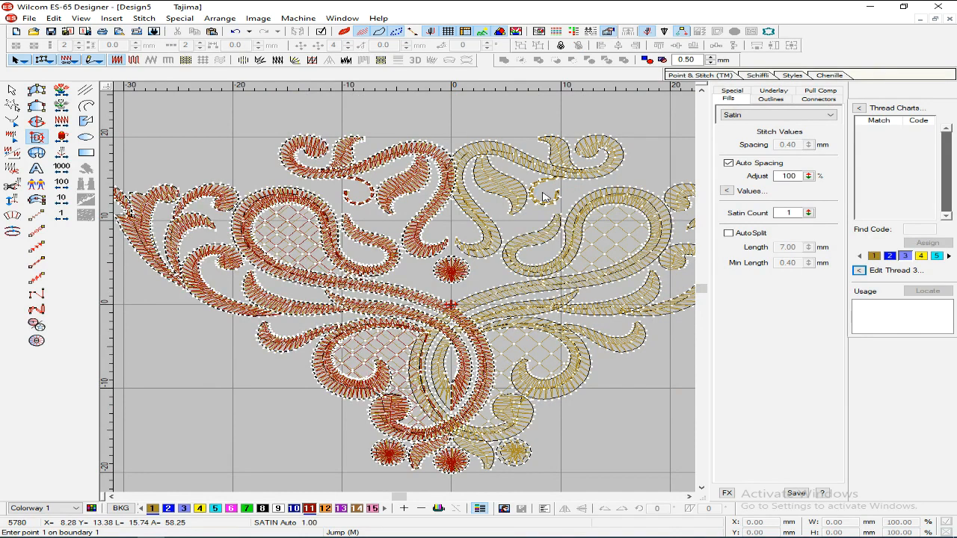
Step: Delete the grouped mirror copy that forms the old right half of the motif
key(Escape)
key(Escape)
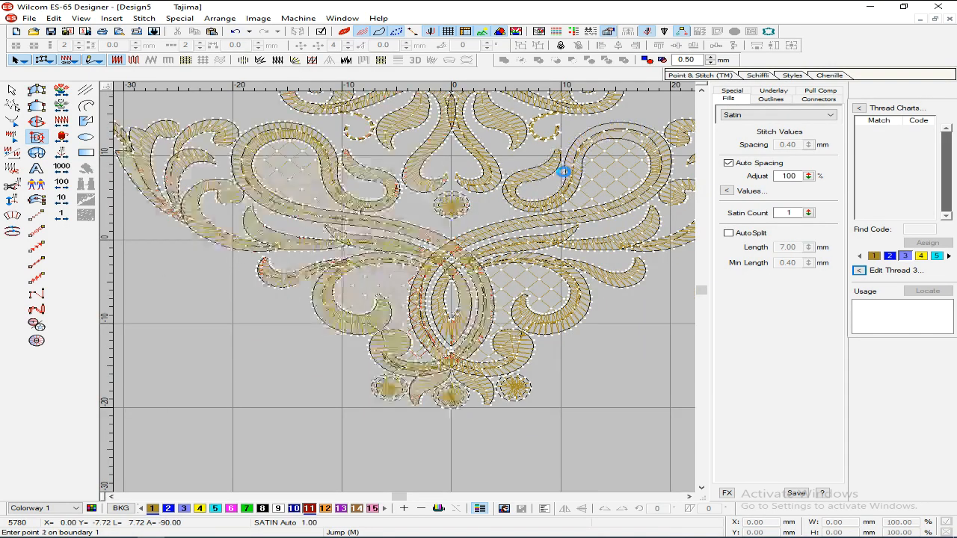
scroll(562, 194, up, 2)
scroll(558, 224, down, 1)
click(561, 173)
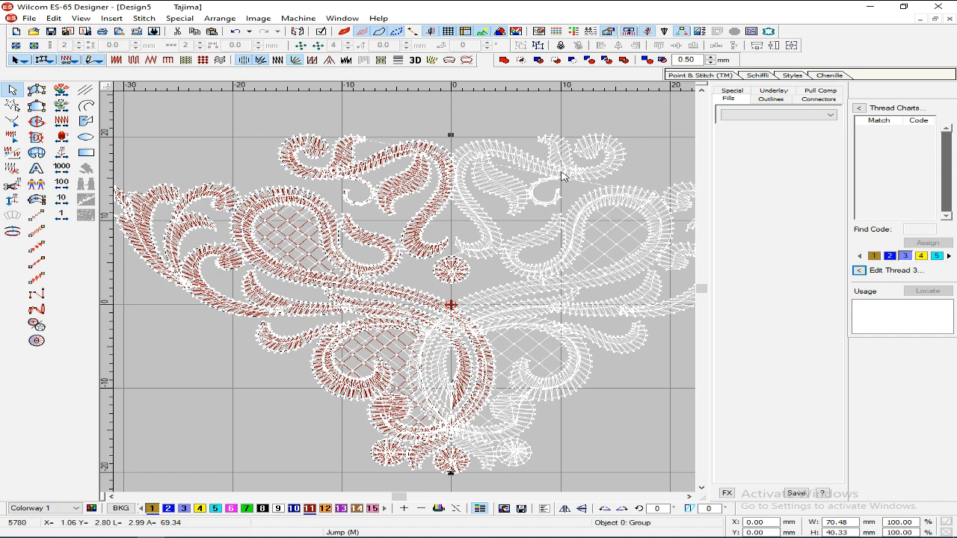
key(Delete)
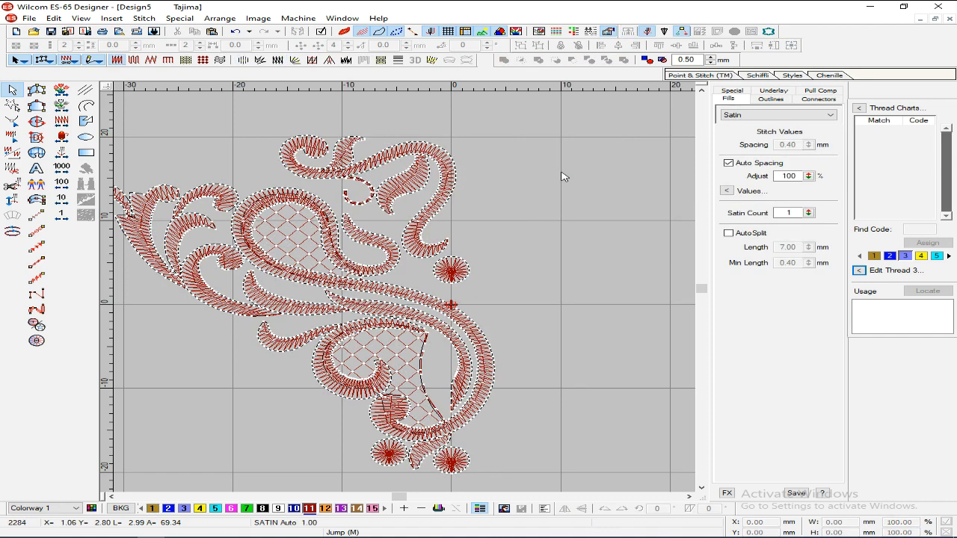
key(ctrl+z)
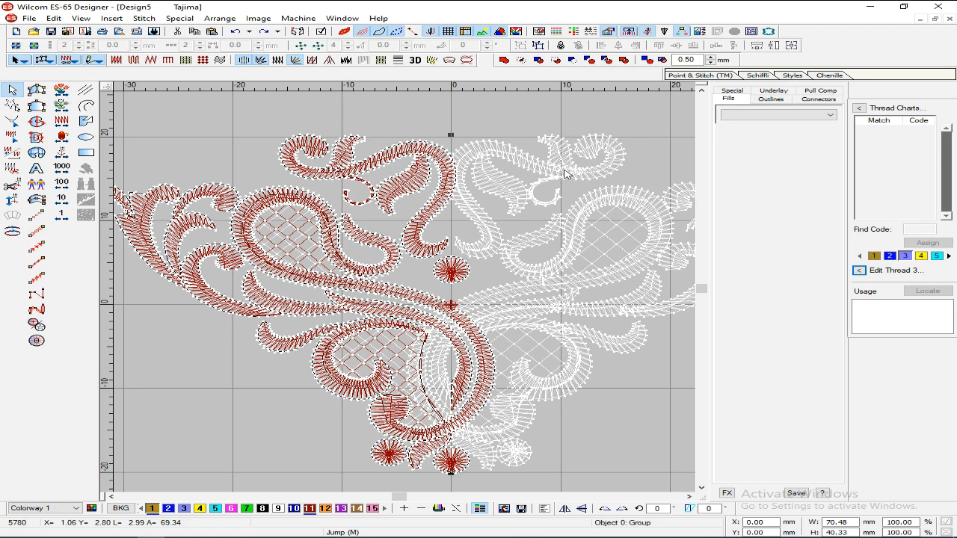
key(Delete)
Step: Group all left-half objects except the two central circles, and duplicate the group
key(shift+z)
key(z)
key(shift+z)
drag(175, 180, 474, 386)
key(z)
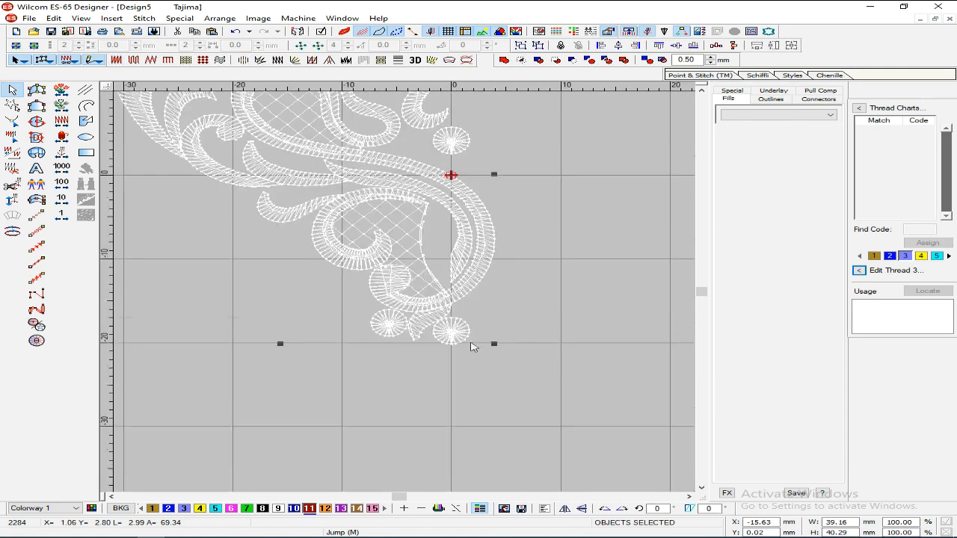
click(461, 144)
ctrl+click(463, 337)
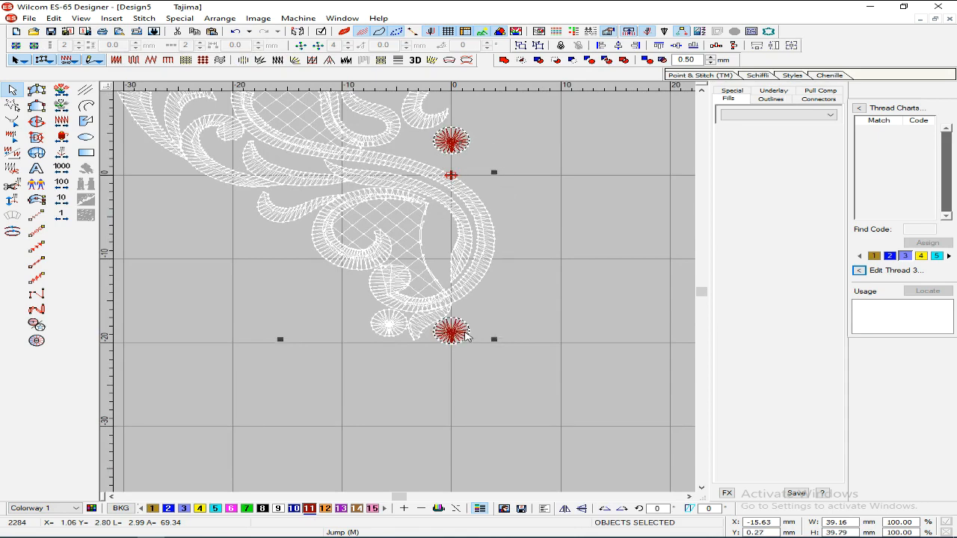
key(ctrl+g)
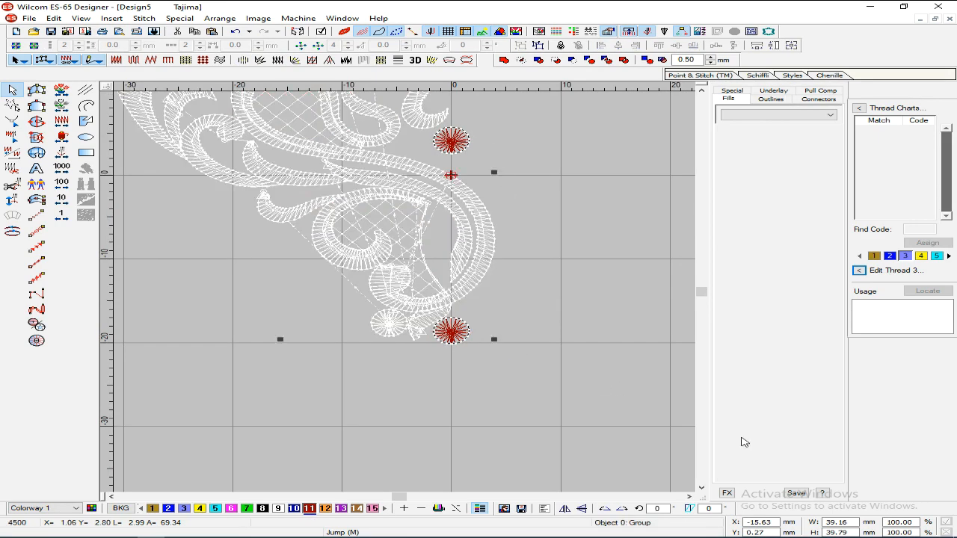
Step: Mirror the duplicated group horizontally and set its X position to 15.63 mm to form the right half
click(565, 508)
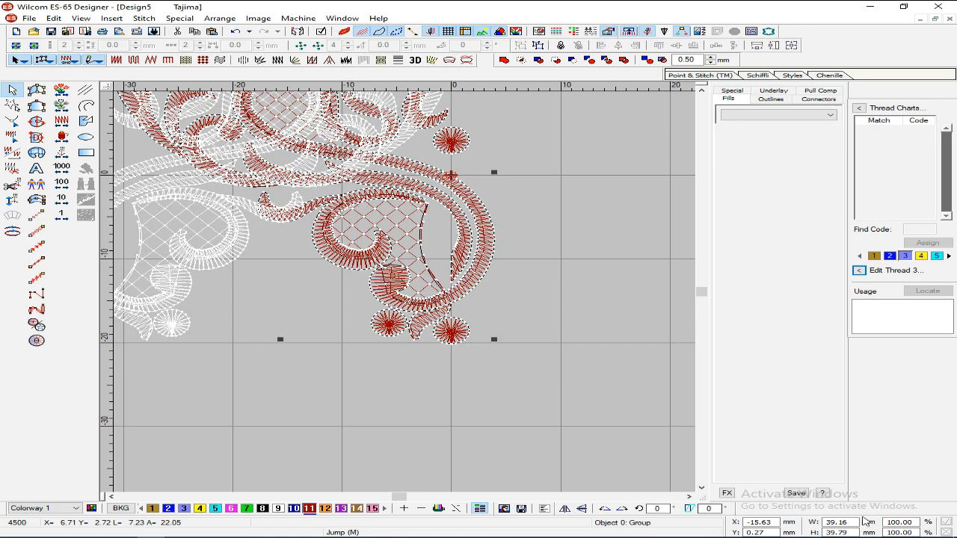
double_click(766, 521)
text(15.63)
key(Return)
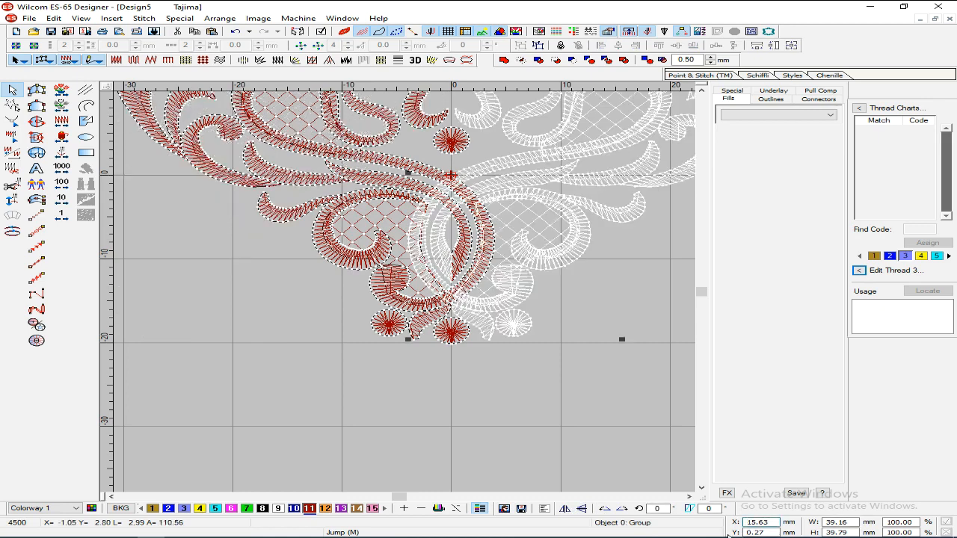
click(645, 447)
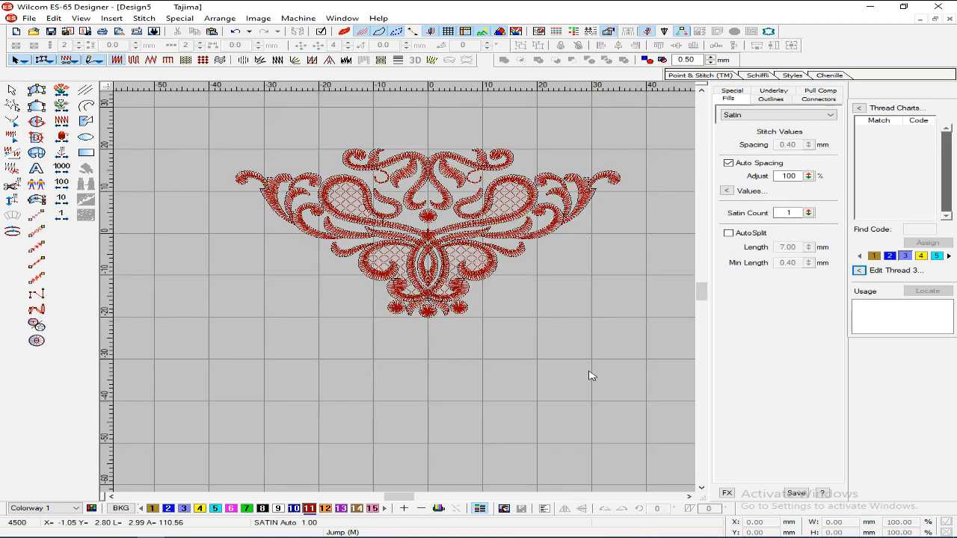
Step: Ungroup the left and right halves of the motif into separate objects
scroll(556, 365, up, 2)
click(422, 234)
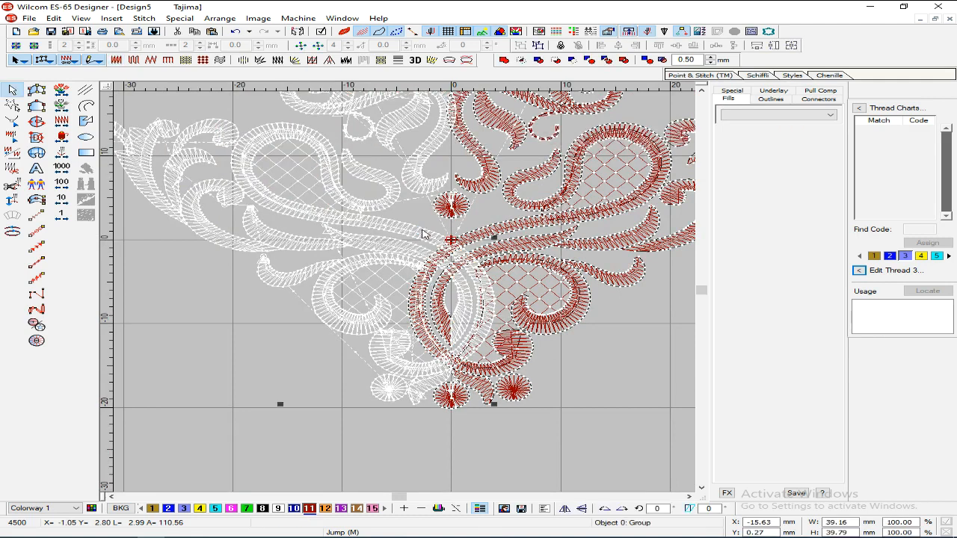
ctrl+click(422, 234)
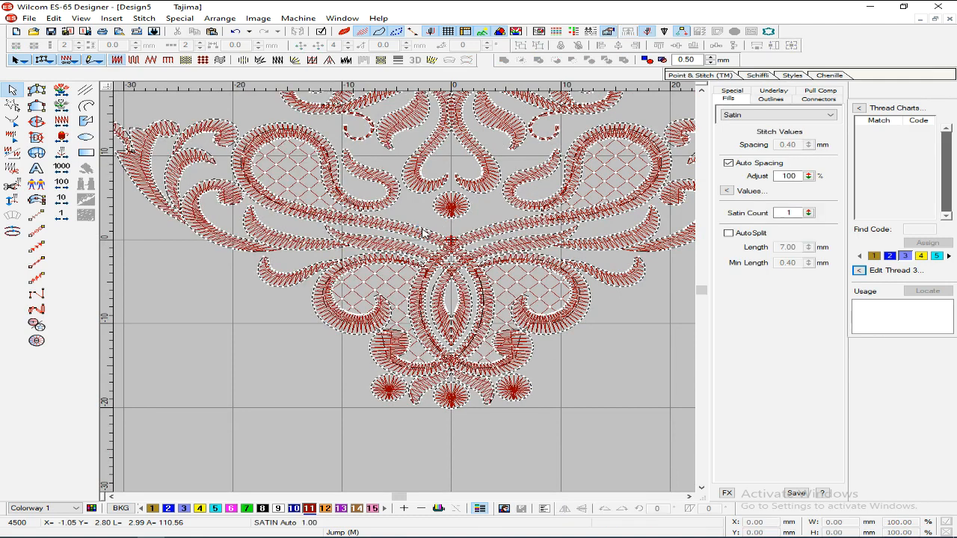
ctrl+click(496, 234)
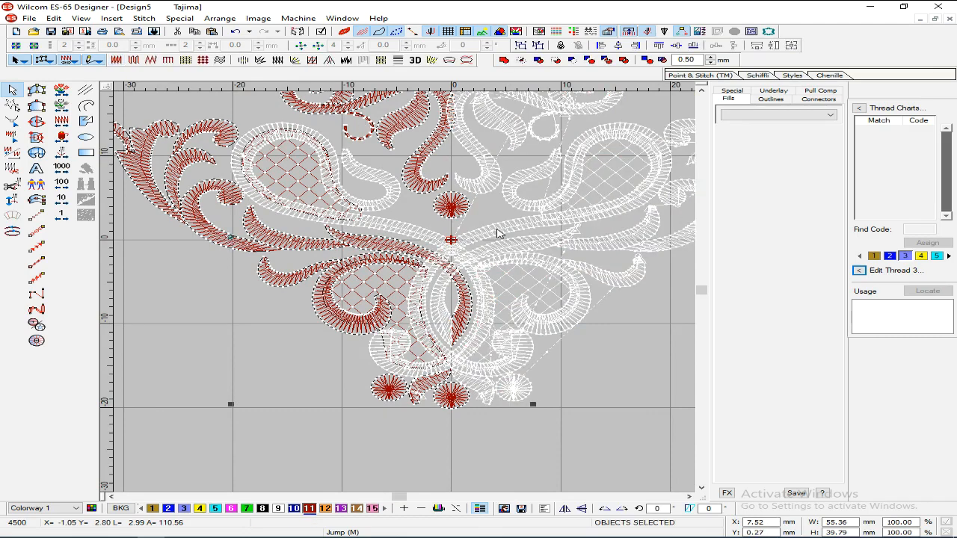
ctrl+click(496, 234)
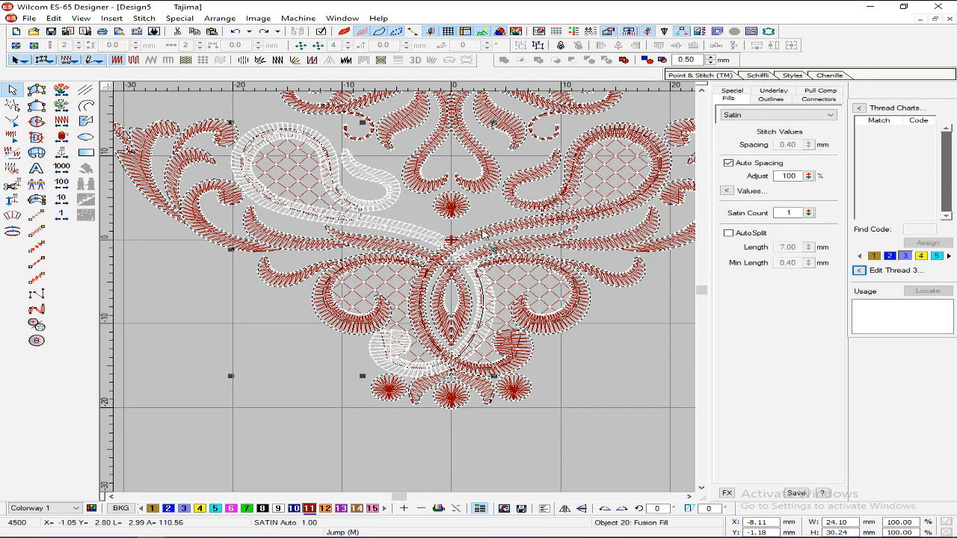
Step: Select the two mirrored long satin bands that cross at the centre, and clear the selection
click(487, 233)
click(455, 237)
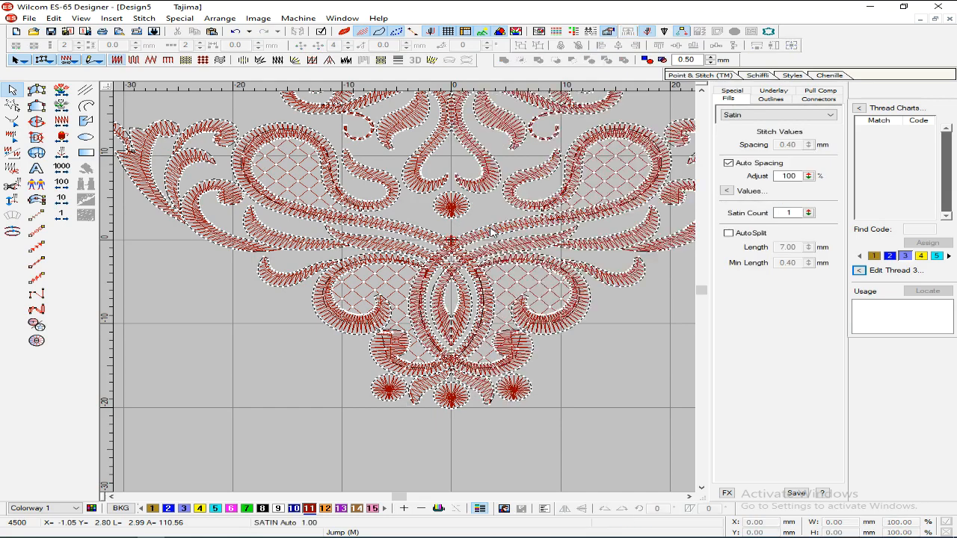
ctrl+click(435, 236)
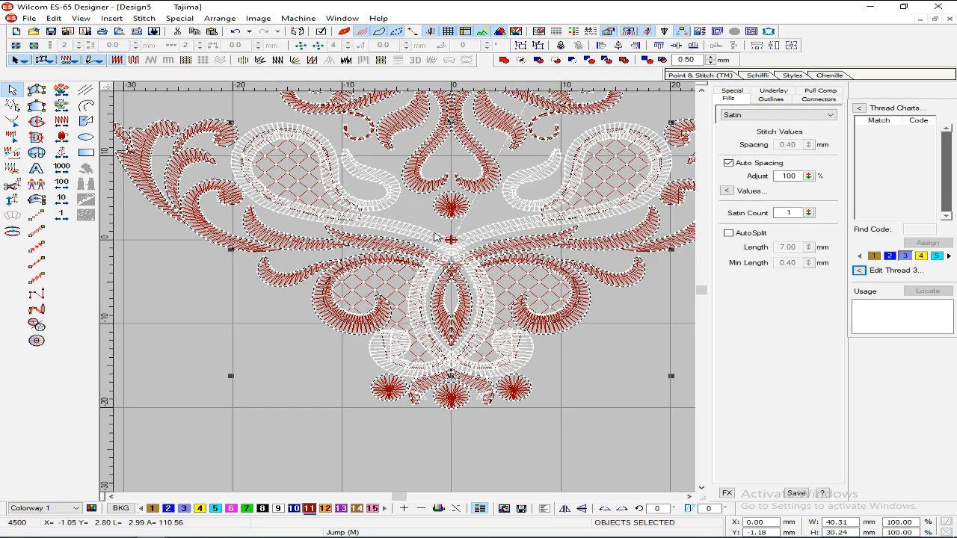
key(Escape)
click(452, 247)
click(469, 189)
Step: Examine the full symmetrical motif and its central crossing in realistic thread rendering
key(t)
key(shift+z)
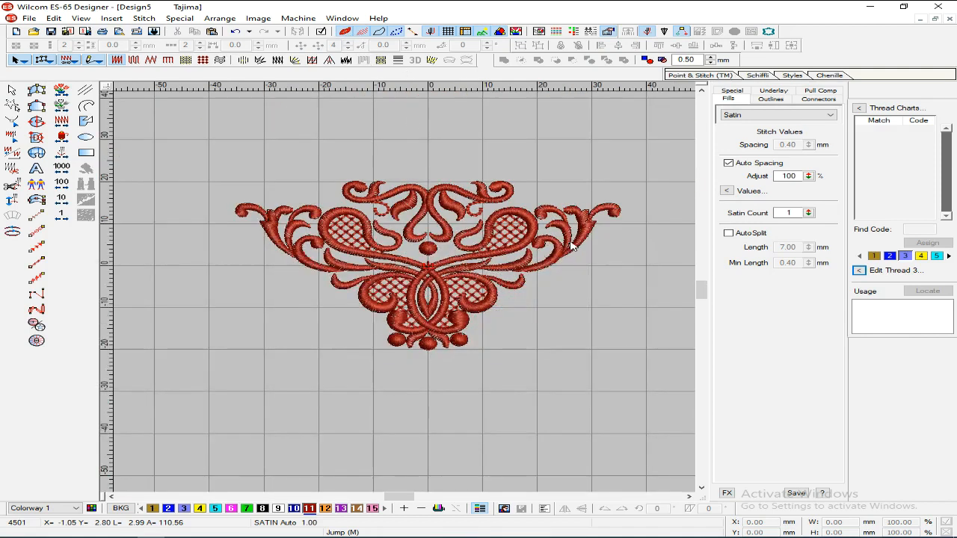
key(z)
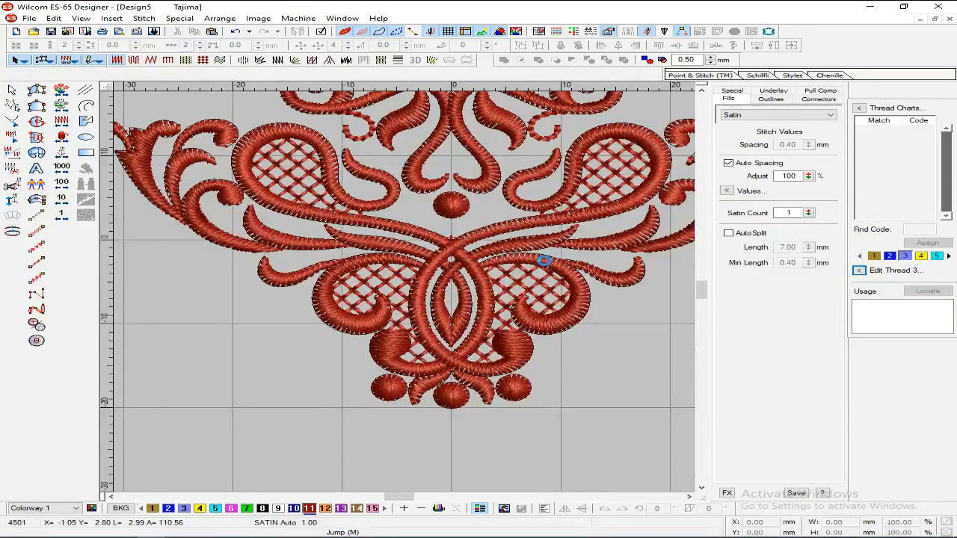
key(shift+z)
Step: Recolour the whole motif with thread colour 1 and reselect all of its objects
key(ctrl+a)
click(152, 508)
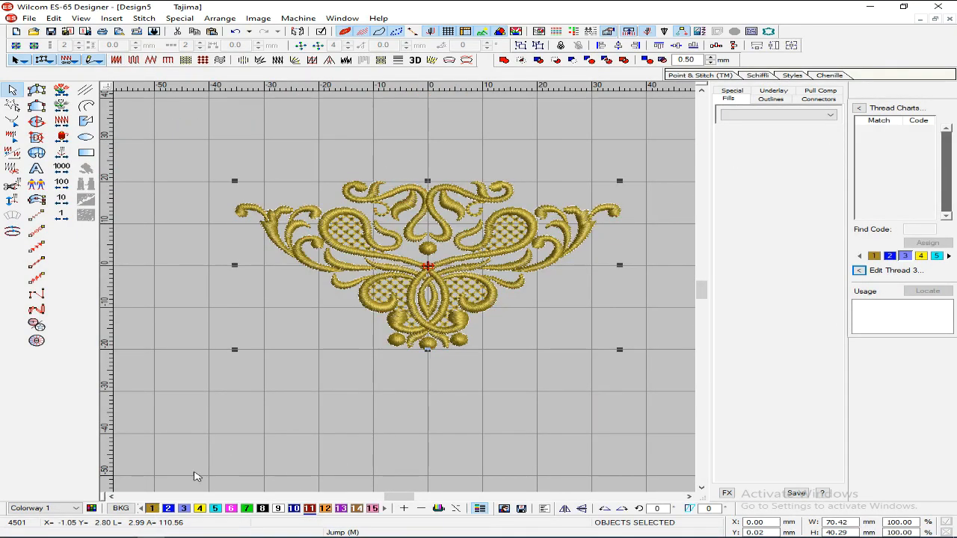
key(Escape)
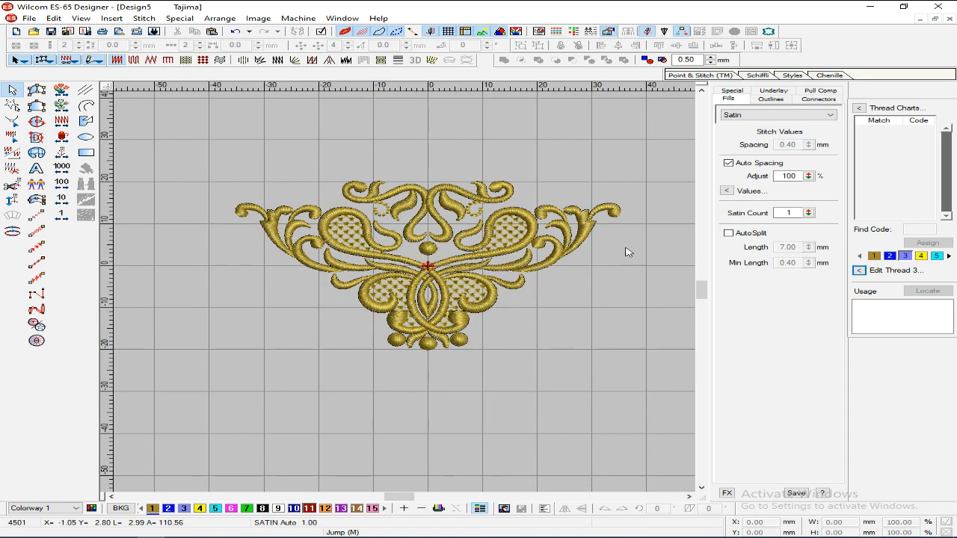
click(583, 235)
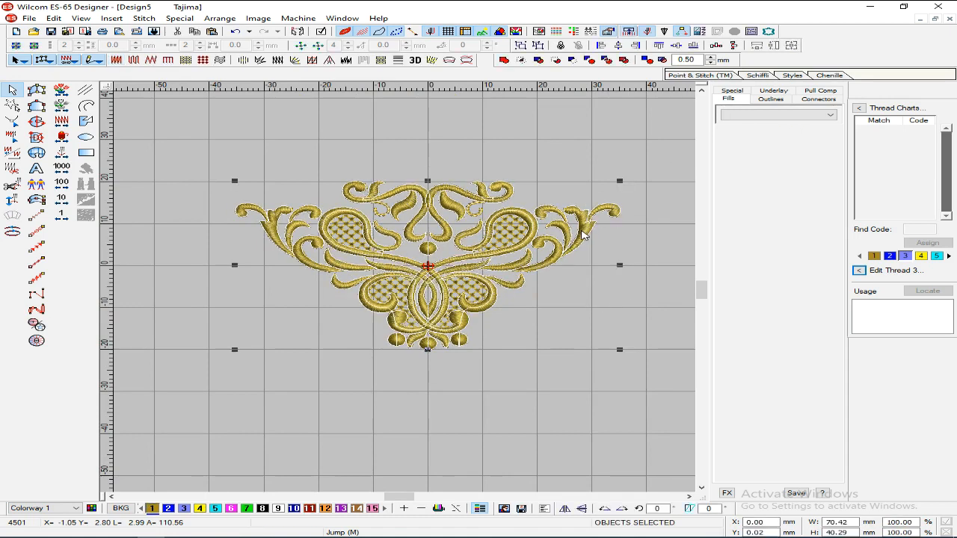
Step: Group the whole motif and move it down so its upper edge lies just below the horizontal centre axis
key(ctrl+g)
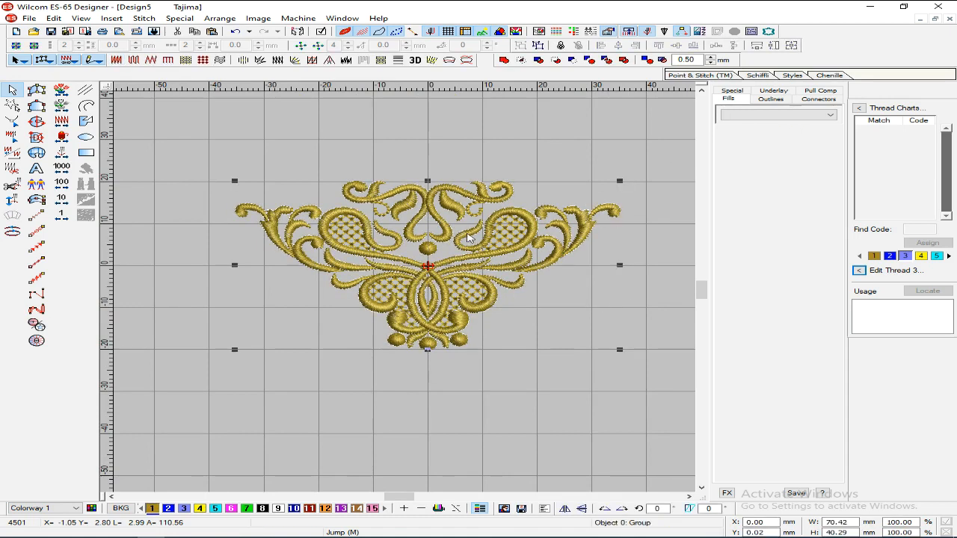
key(Escape)
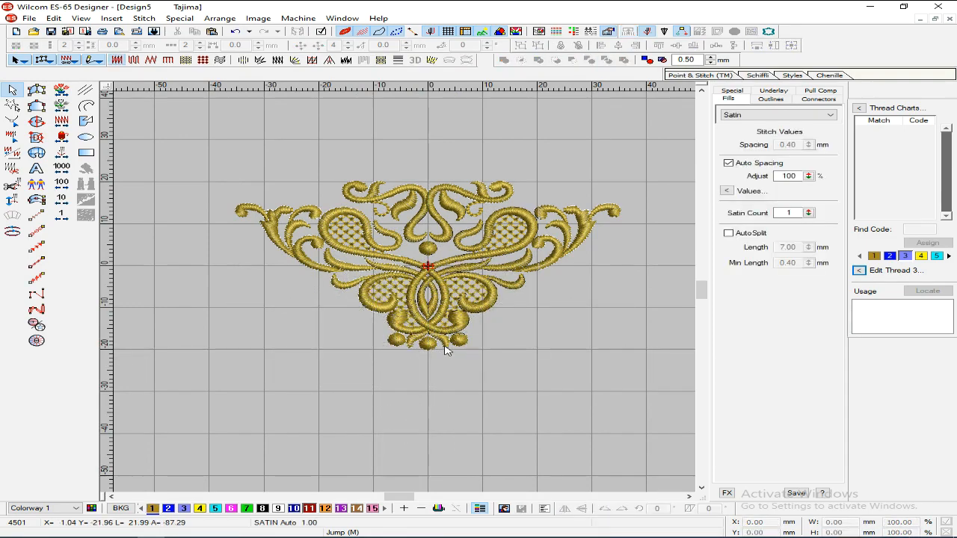
click(446, 352)
drag(446, 351, 431, 337)
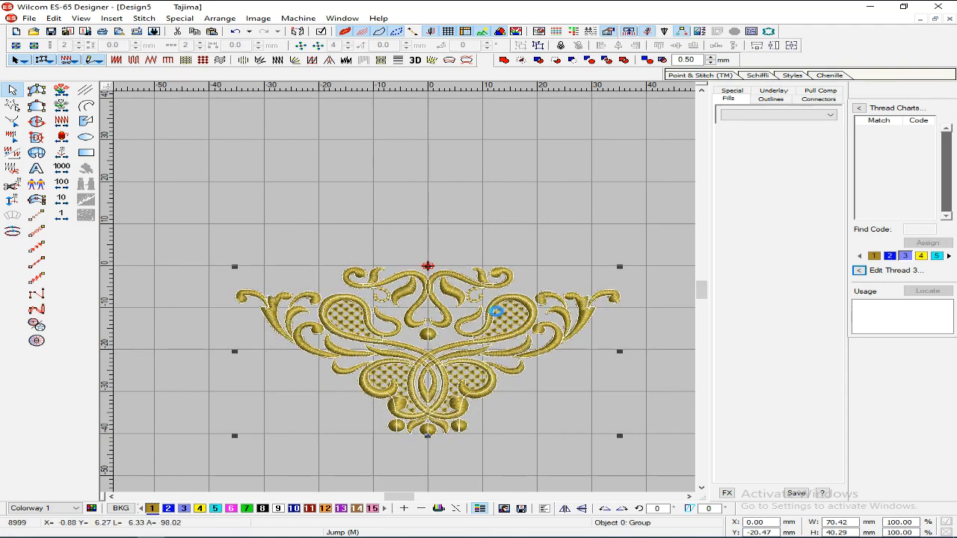
Step: Add a vertically mirrored copy of the grouped motif above the horizontal centre axis, facing the original
key(Delete)
key(Return)
click(585, 509)
click(596, 457)
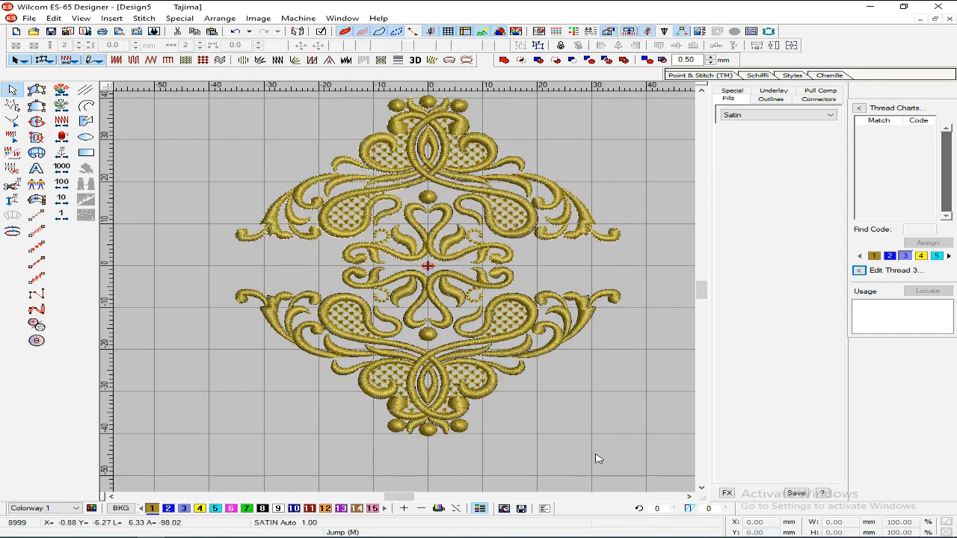
scroll(577, 378, down, 1)
scroll(576, 378, up, 1)
key(0)
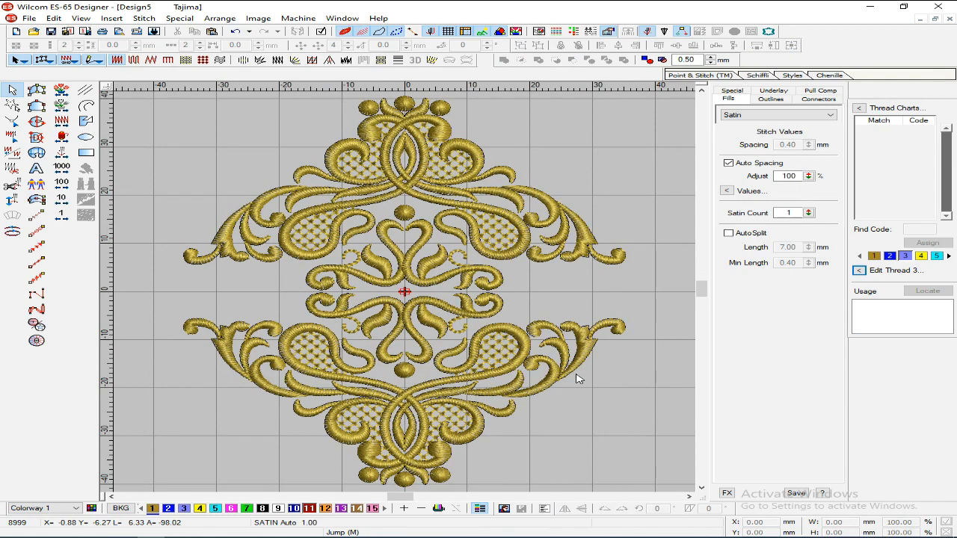
key(Escape)
Step: Draw an open scalloped vector curve about 29 mm wide and 7 mm tall under the upper motif's left wing, starting and ending on the horizontal axis
click(37, 121)
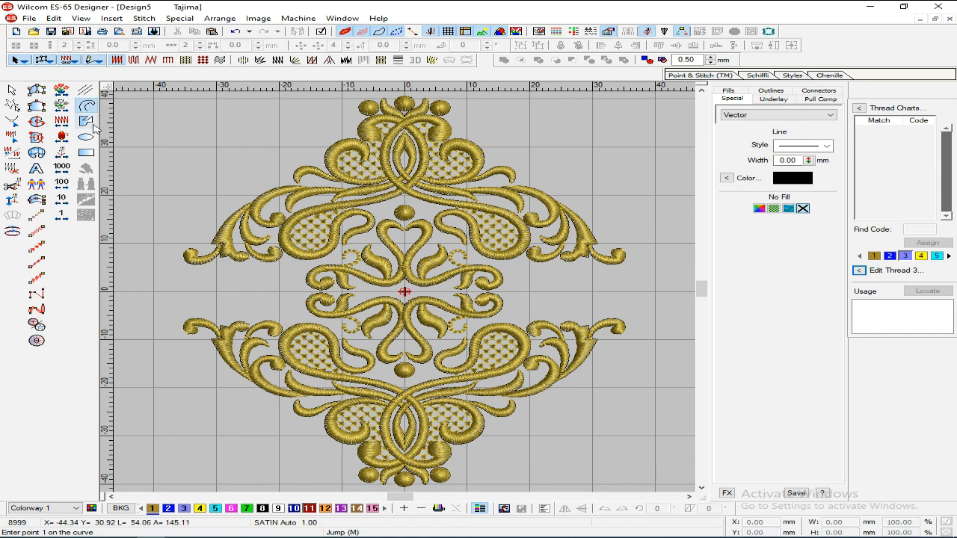
click(88, 108)
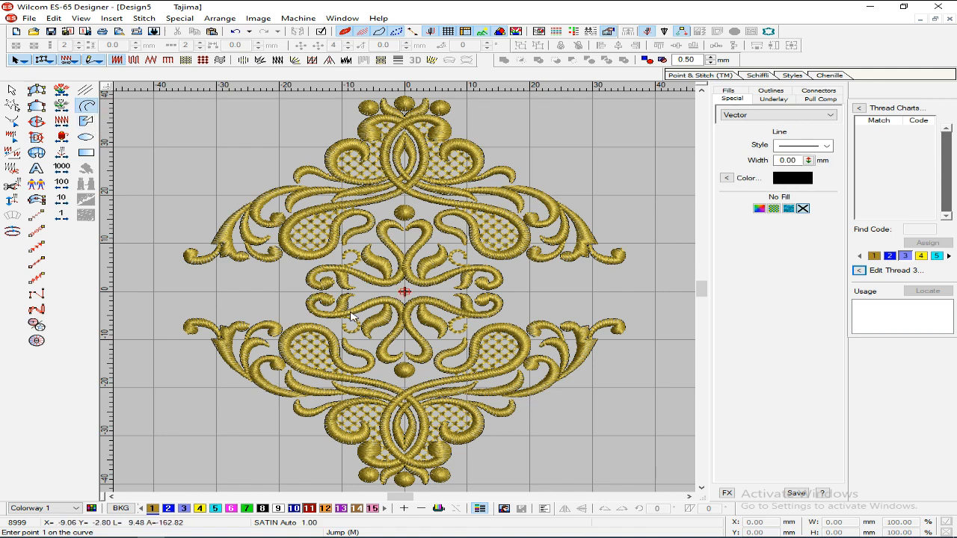
click(299, 283)
click(306, 266)
click(285, 258)
click(272, 265)
click(252, 265)
click(221, 260)
click(209, 269)
click(172, 262)
click(150, 266)
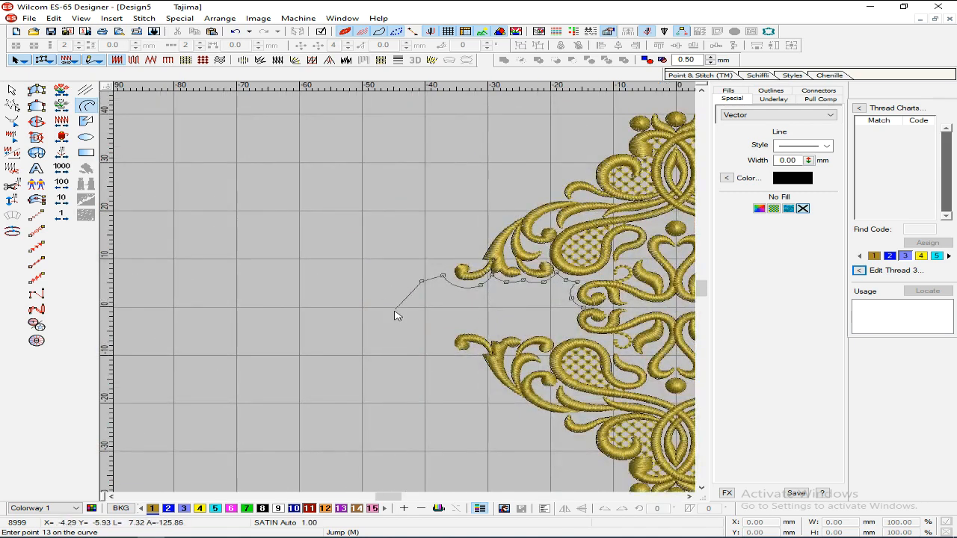
click(400, 309)
key(Return)
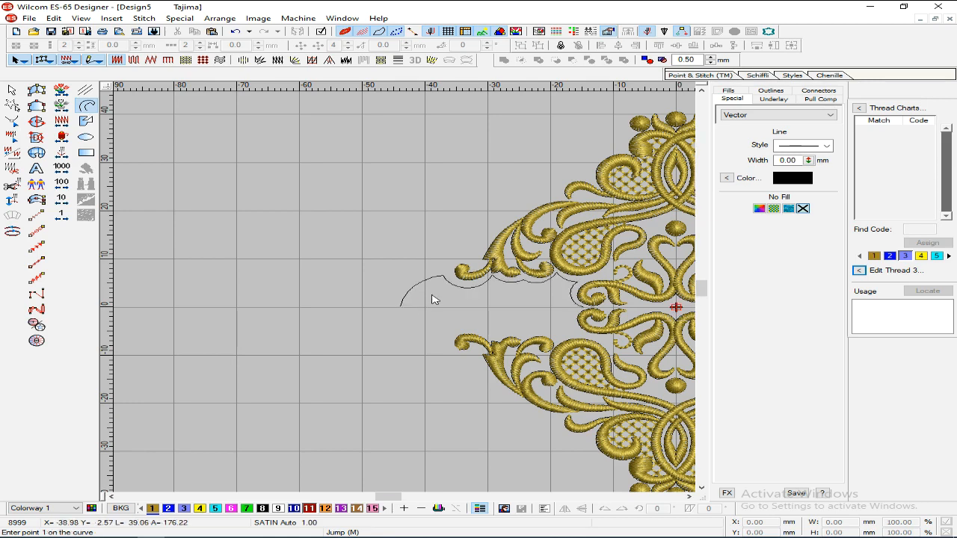
key(Escape)
key(z)
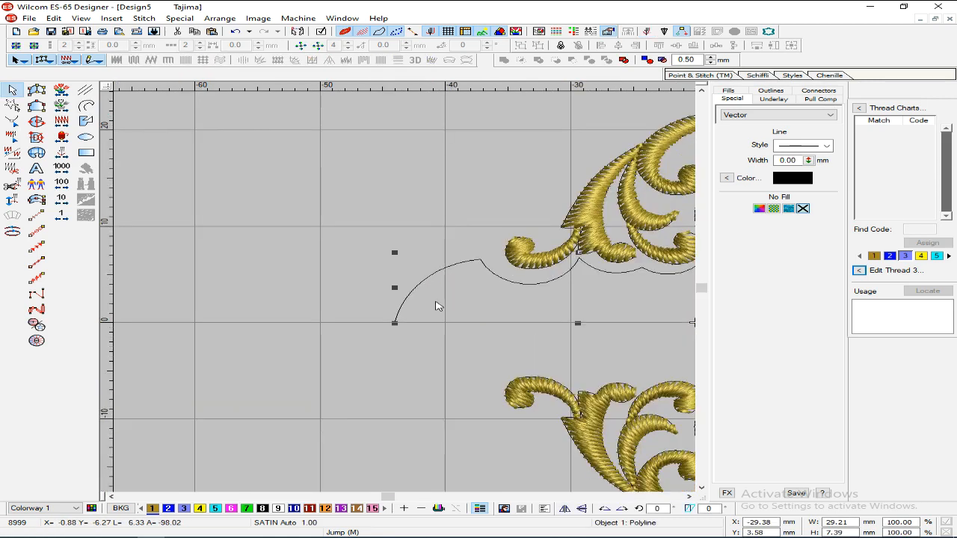
key(shift+z)
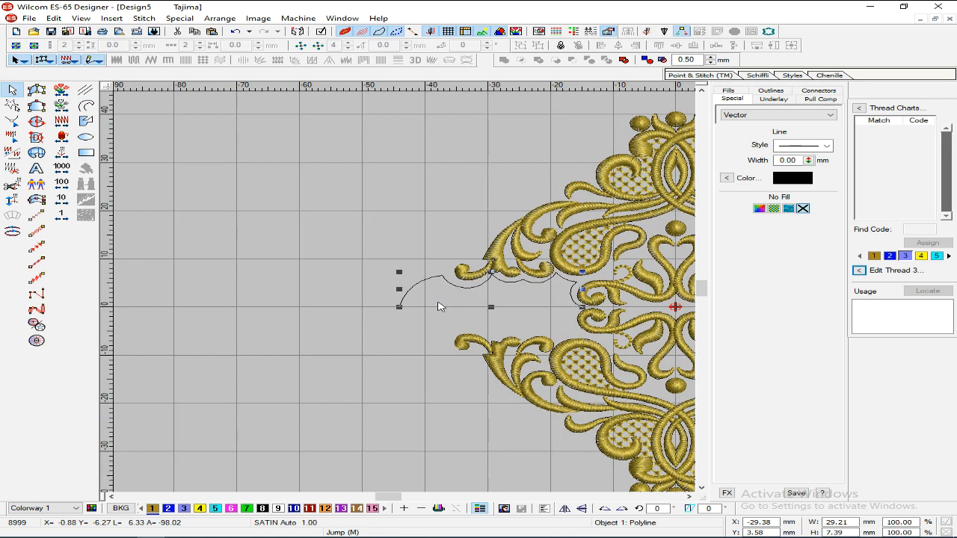
Step: Join the scalloped curve's two ends with a straight vector line along the horizontal axis, and weld both into one closed polygon
click(433, 305)
click(88, 89)
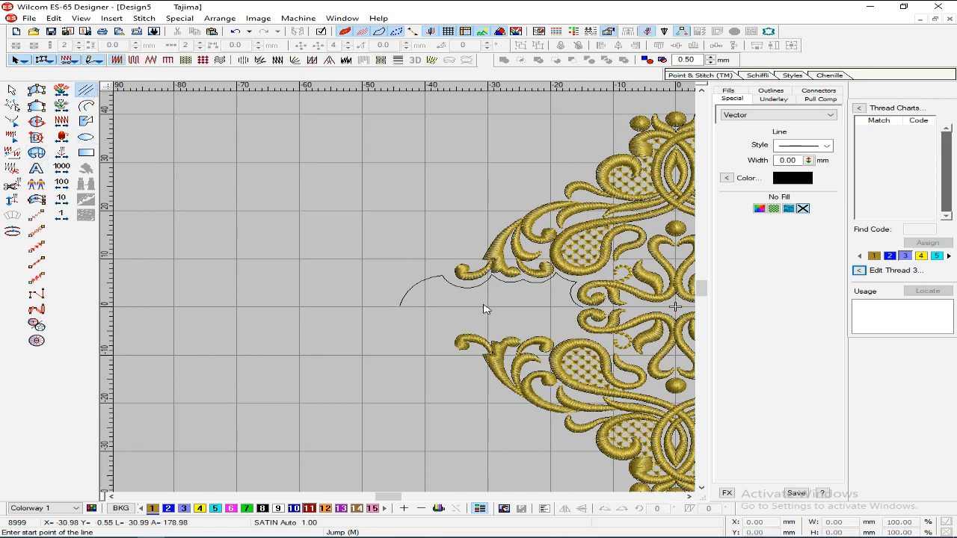
click(87, 106)
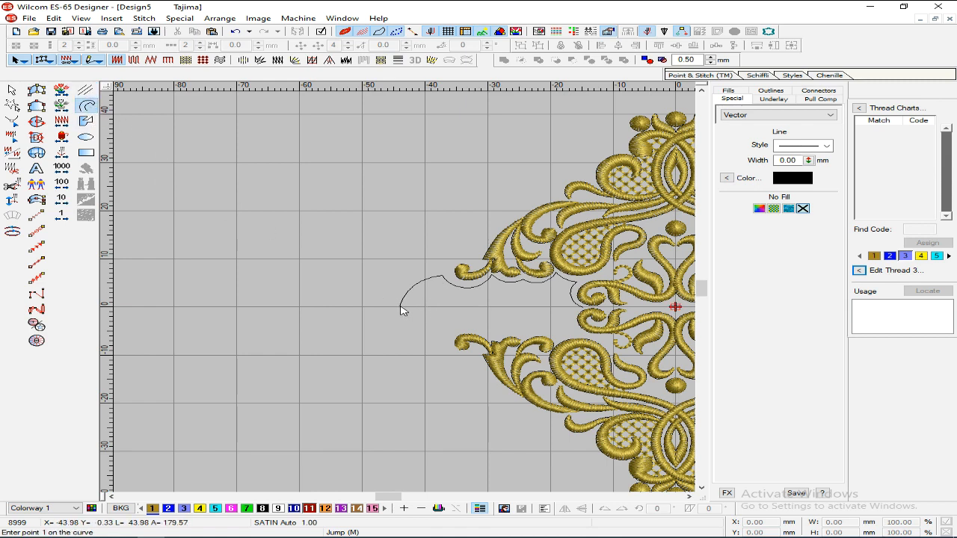
click(399, 307)
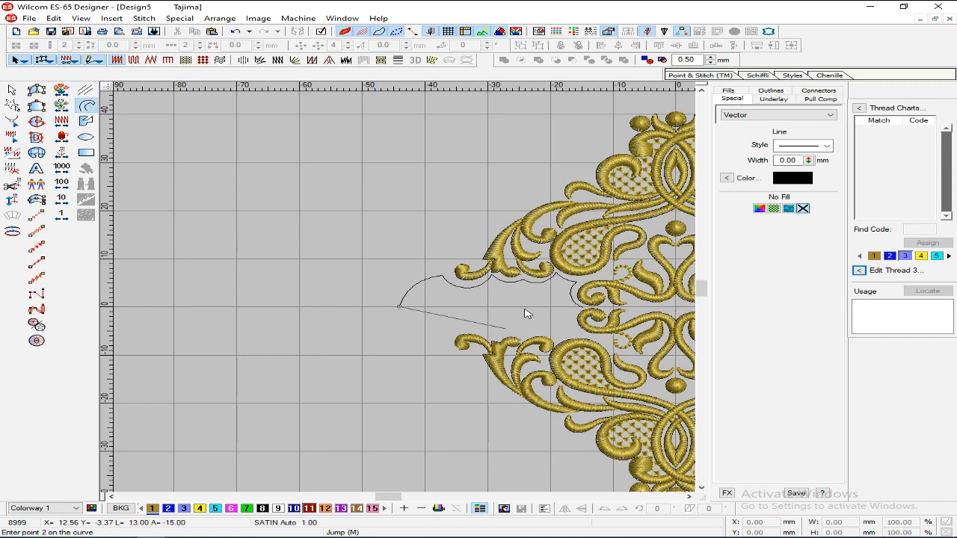
click(581, 306)
key(Return)
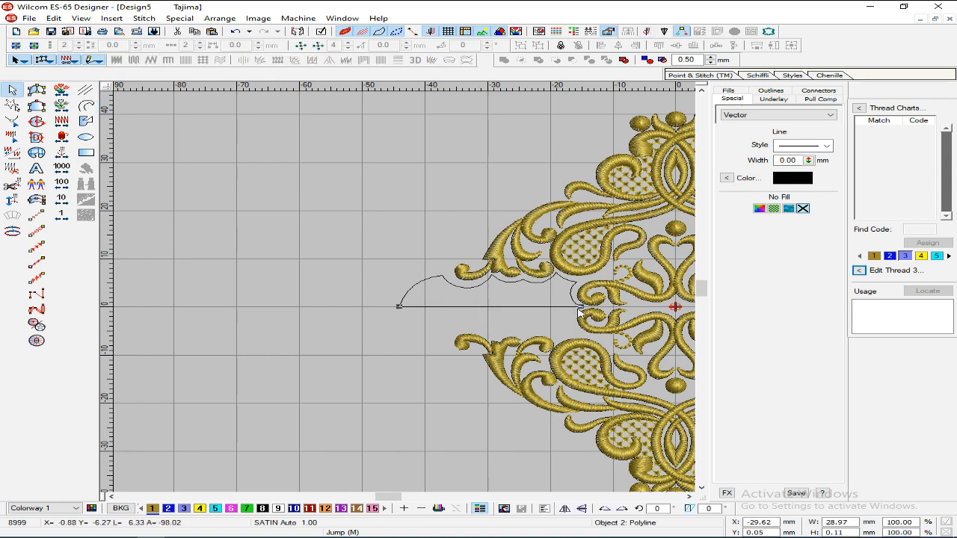
key(h)
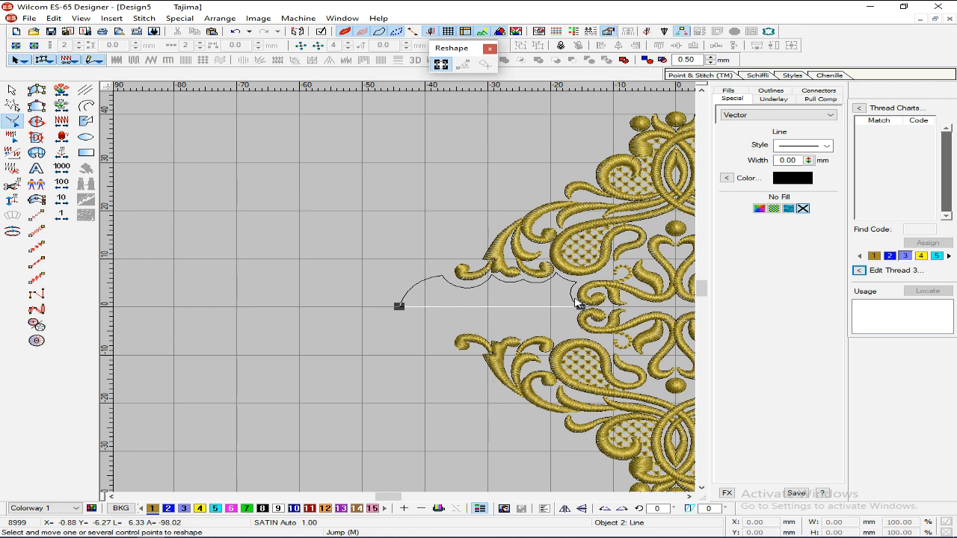
key(Escape)
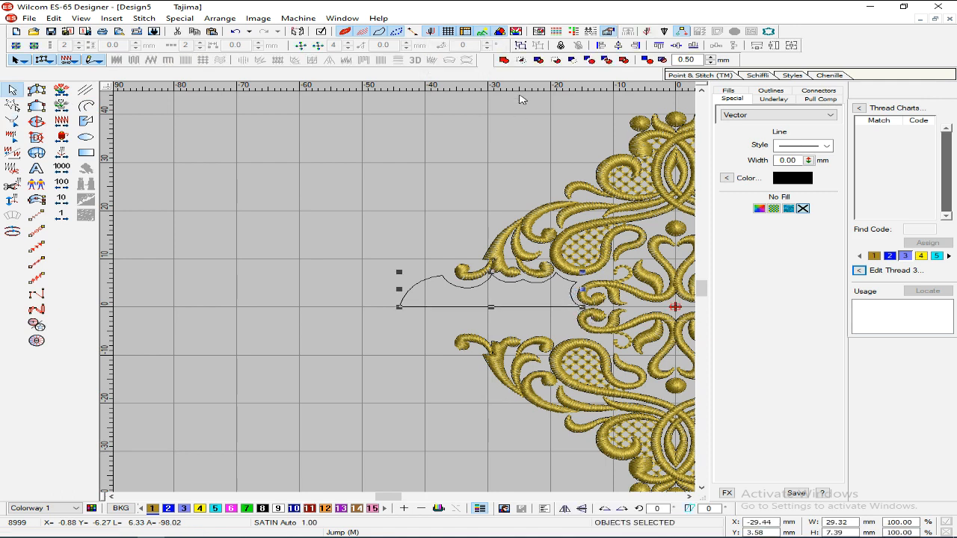
click(503, 63)
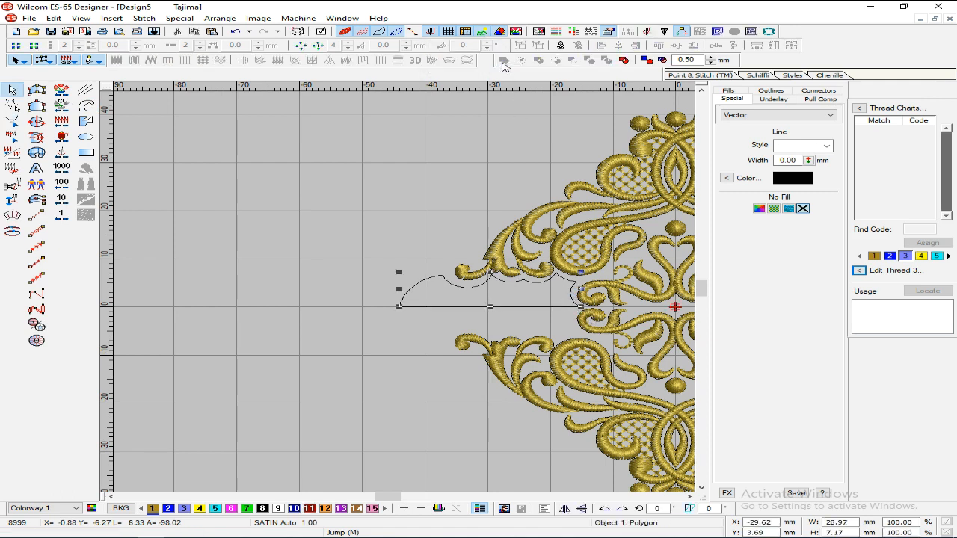
Step: Turn the closed scalloped polygon into a satin complex fill with a vertical stitch angle
click(36, 121)
click(595, 321)
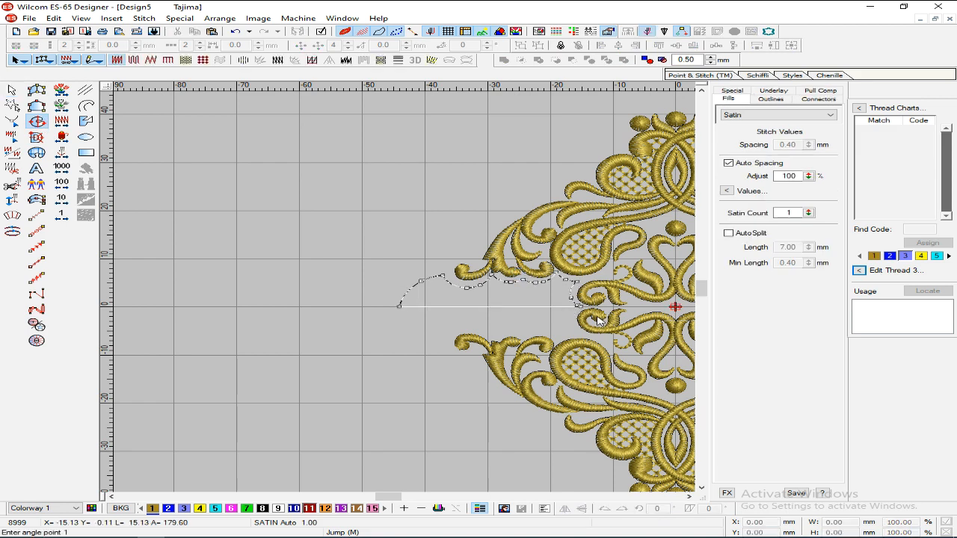
click(493, 269)
click(492, 336)
key(Return)
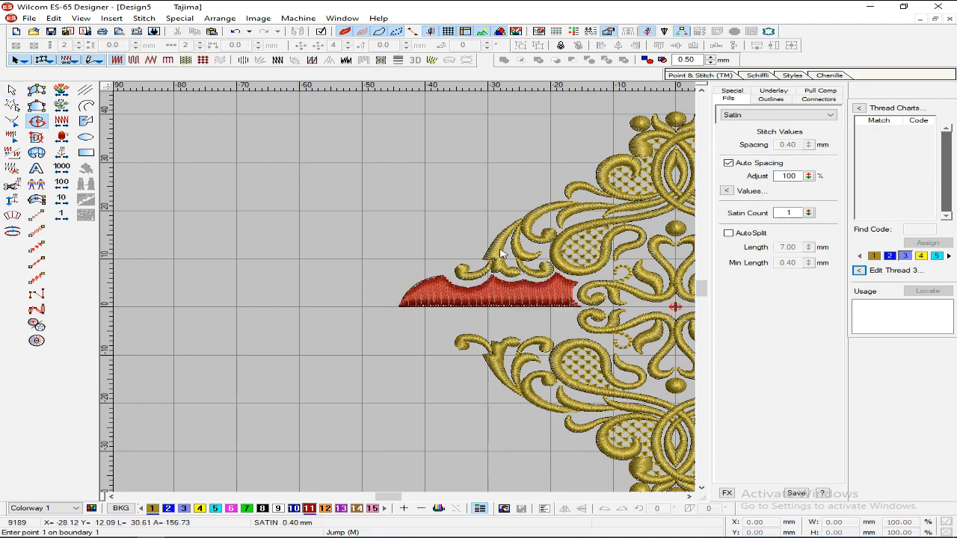
Step: Try replacing the scalloped fill with stippling at 1.5 mm stitch length and 1 mm loop spacing, and undo it
click(752, 34)
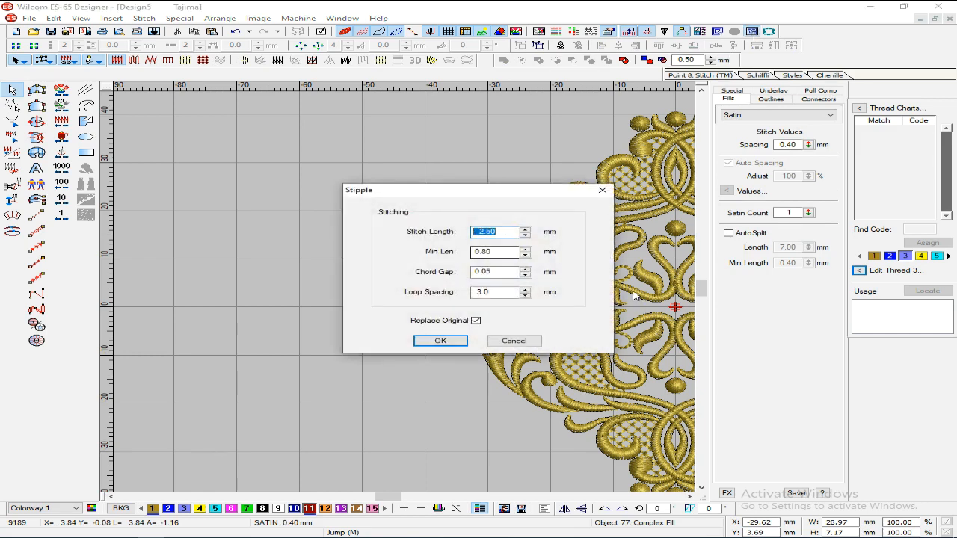
text(1.5)
key(Tab)
key(Tab)
key(Tab)
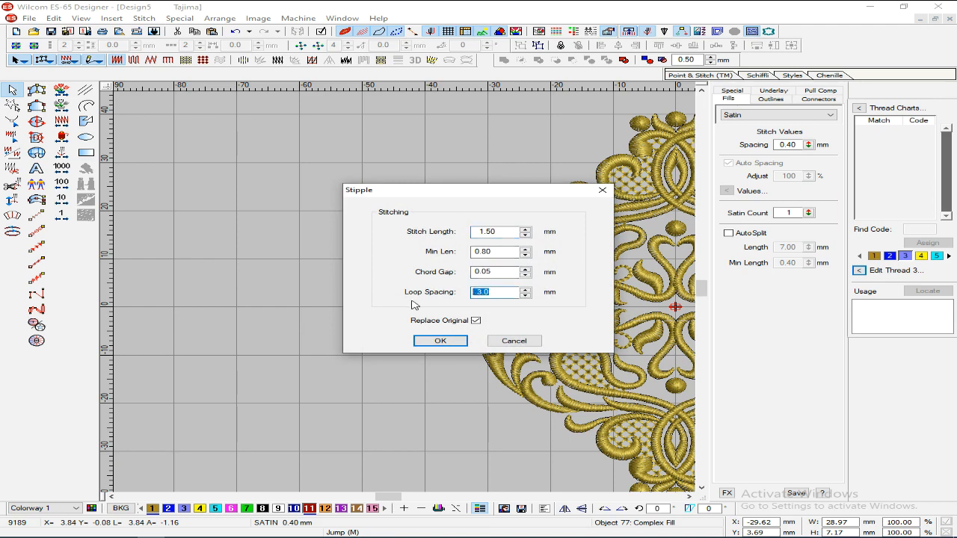
text(1)
key(Return)
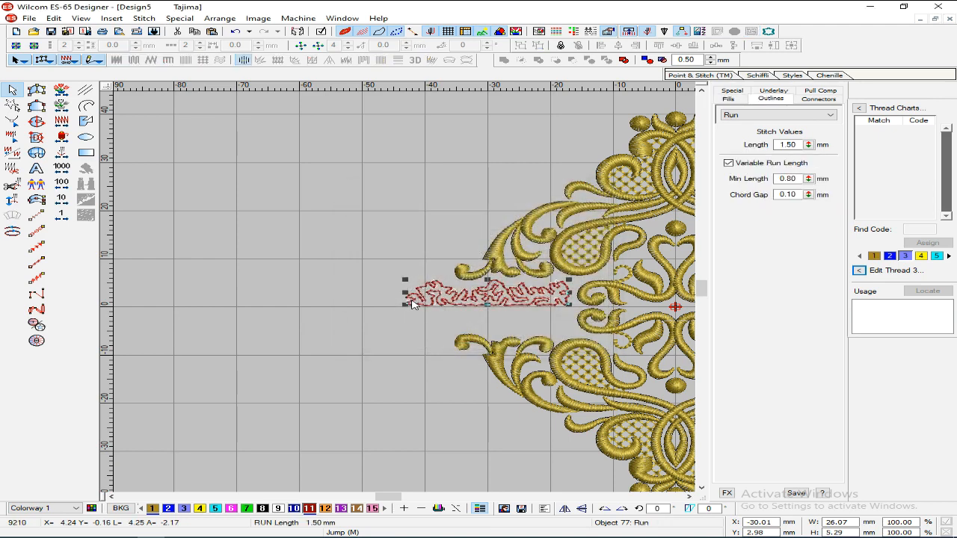
key(ctrl+z)
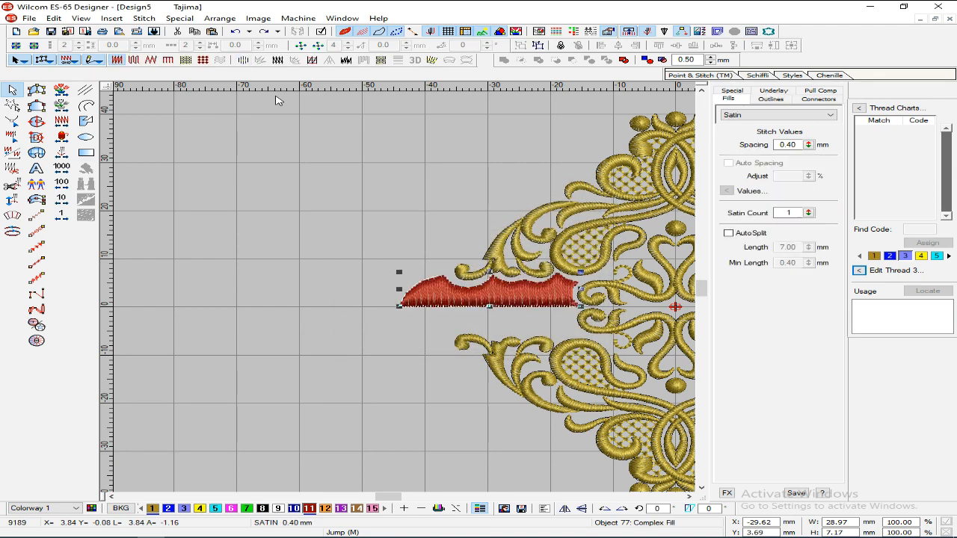
Step: Stretch the scalloped fill upward to about 8.4 mm high and reshape its upper edge to follow the scroll above it
mouse_move(502, 283)
mouse_down()
mouse_move(486, 274)
mouse_move(495, 274)
mouse_up()
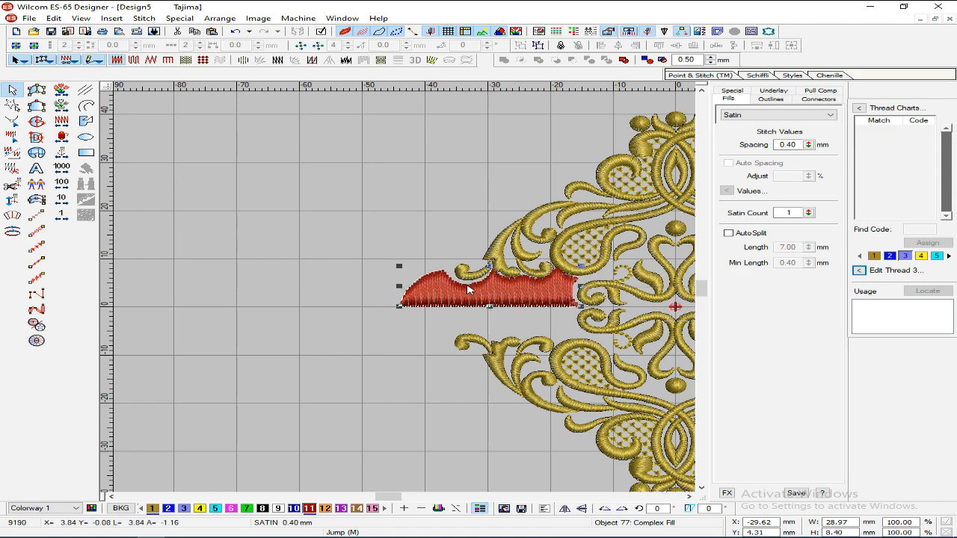
key(h)
scroll(428, 249, up, 3)
drag(292, 288, 282, 273)
drag(354, 271, 347, 260)
key(Return)
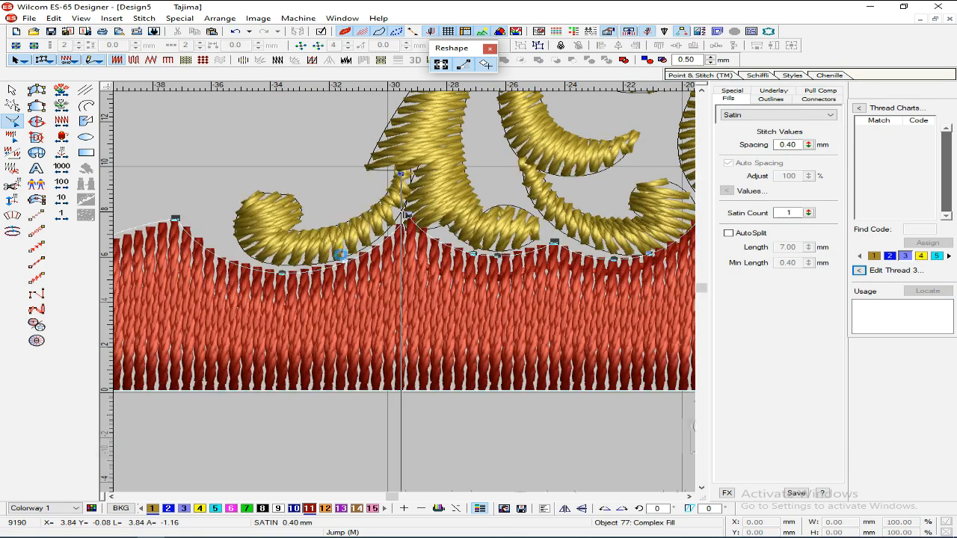
scroll(359, 284, down, 3)
key(Escape)
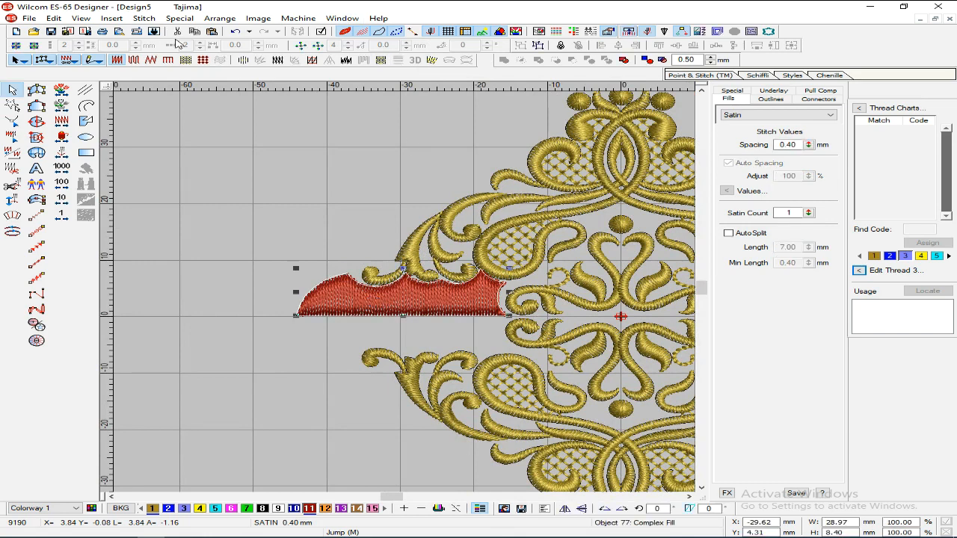
Step: Try replacing the taller scalloped fill with stippling at 1.5 mm loop spacing, and undo it
click(751, 31)
key(Tab)
key(Tab)
key(Tab)
text(1.5)
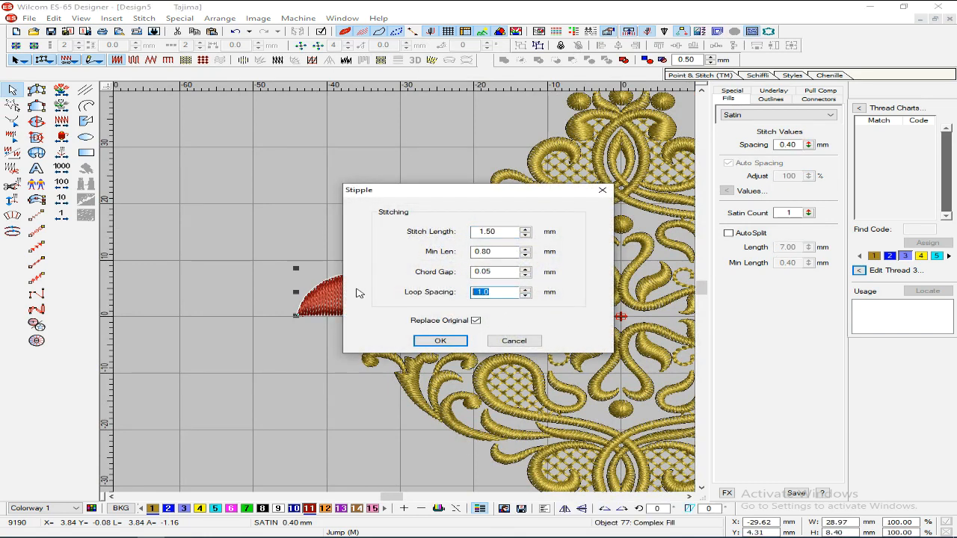
key(Return)
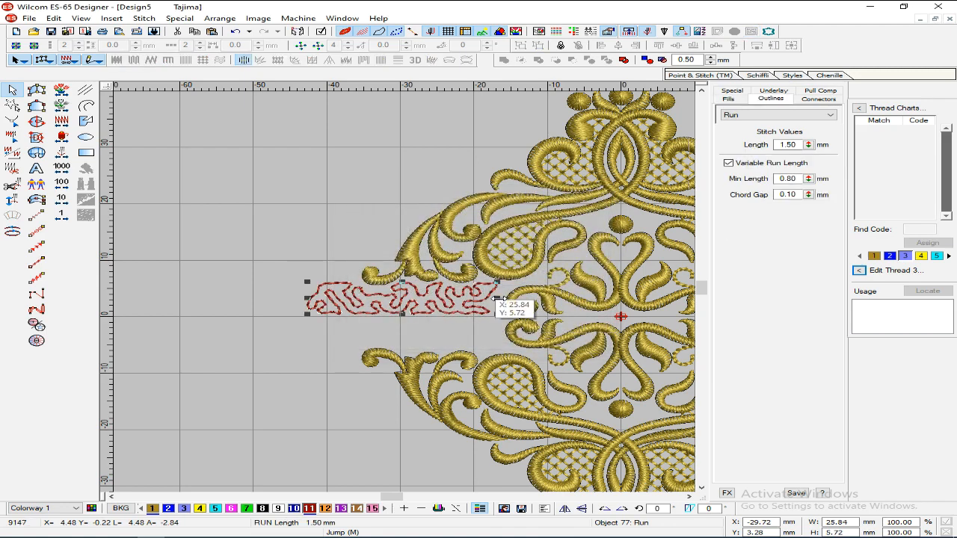
key(ctrl+z)
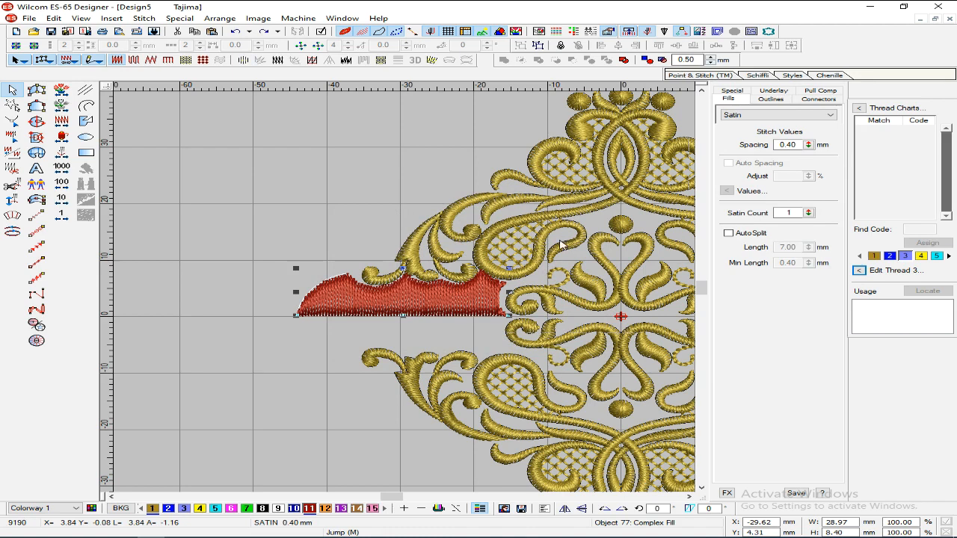
Step: Delete the control point on the scalloped fill's outer left arc so that side runs straight to its tip
key(h)
click(321, 281)
key(Delete)
key(Escape)
key(Escape)
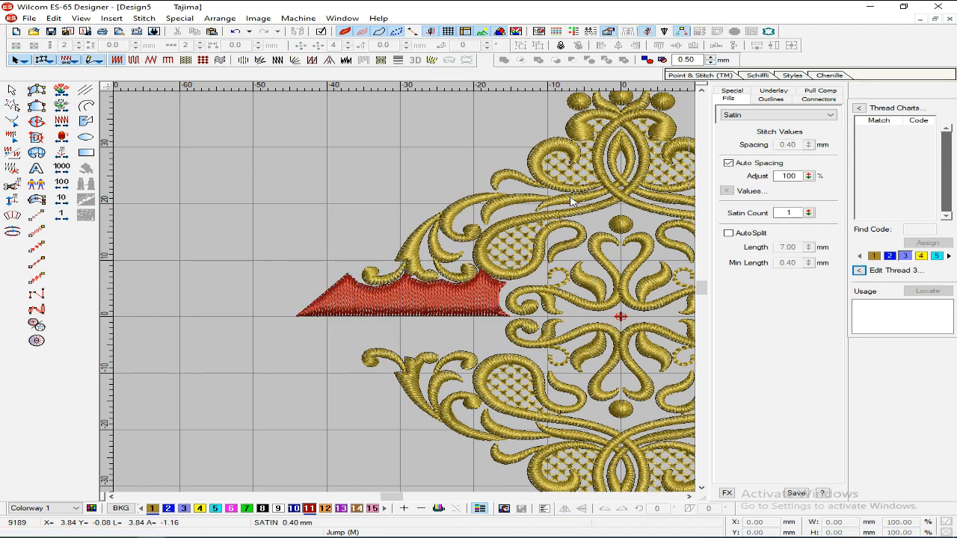
Step: Replace the scalloped fill with a stipple run using 1.5 mm stitch length and 1.5 mm loop spacing
click(436, 308)
click(751, 31)
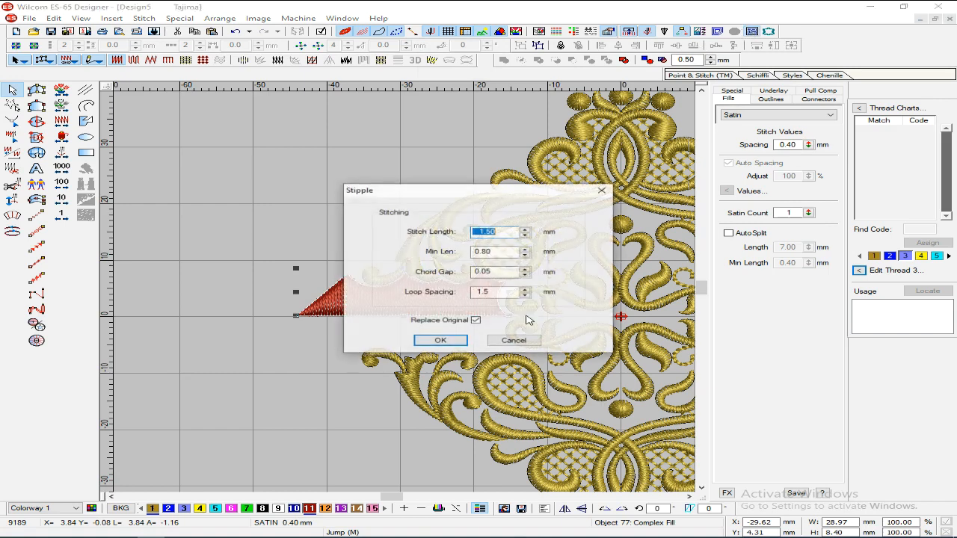
click(439, 340)
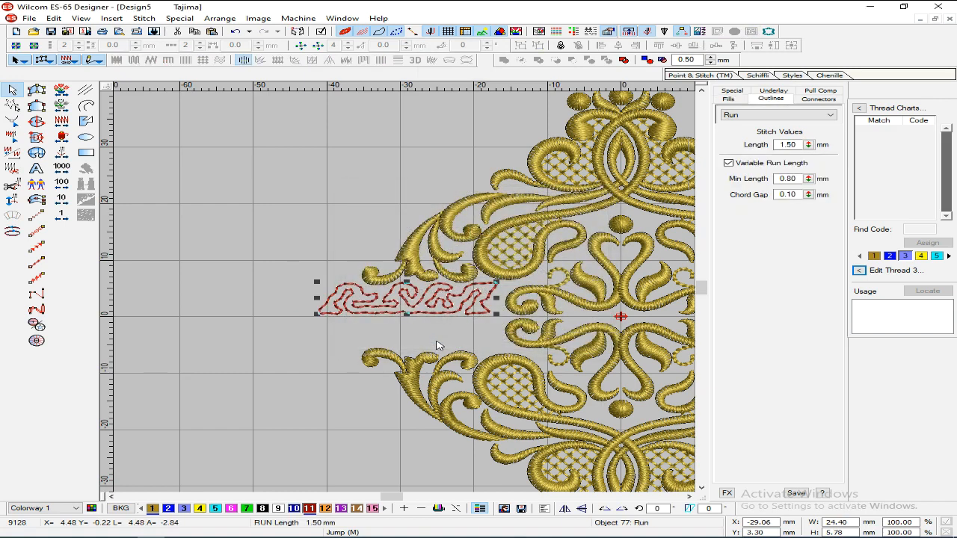
Step: Widen the stipple run to about 26.7 mm towards the central scrolls and recolour it with thread colour 1
drag(506, 299, 514, 308)
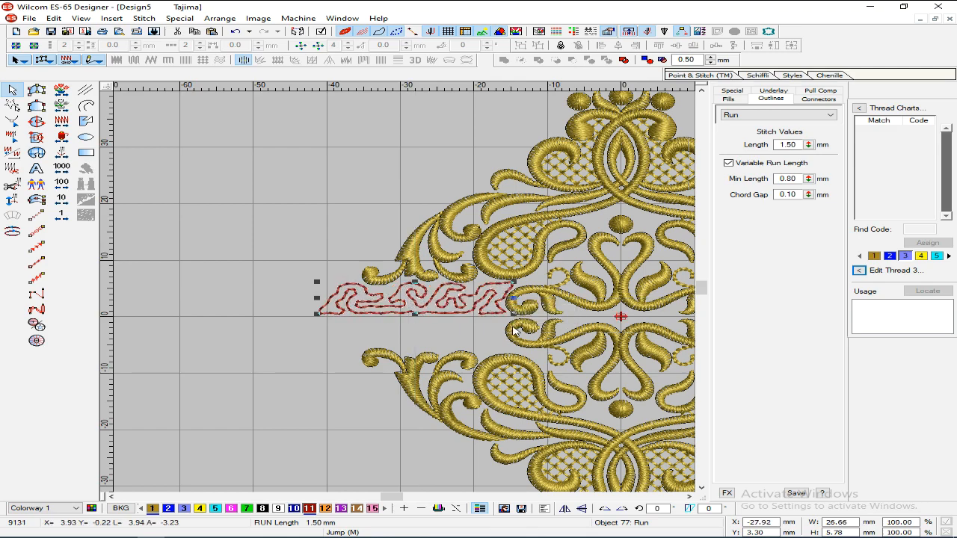
click(152, 508)
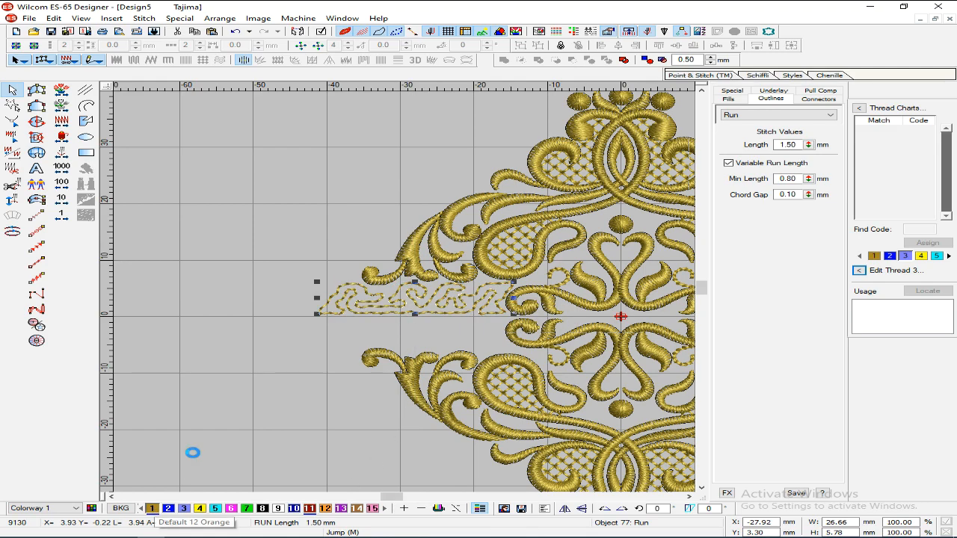
Step: Try changing the stipple run to backstitch, and undo it
key(shift+z)
key(z)
key(z)
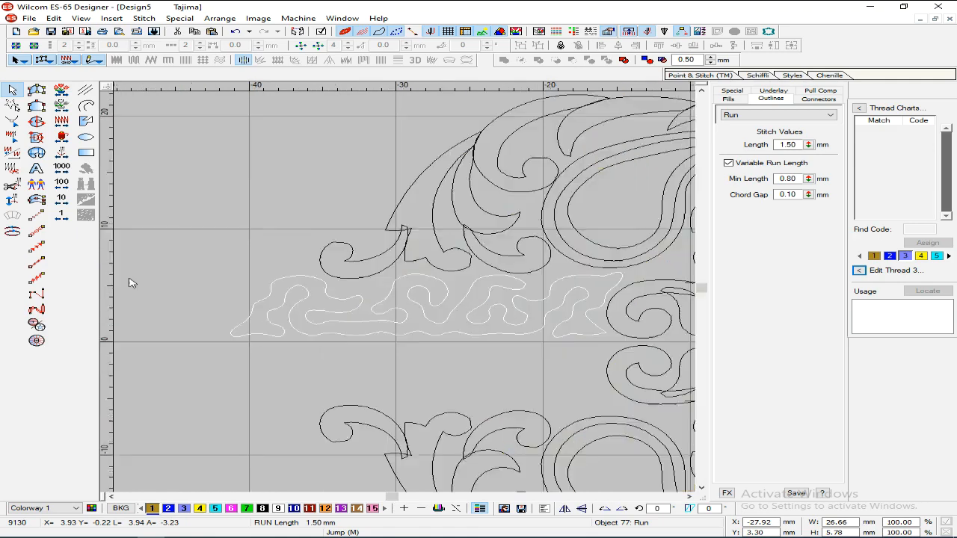
click(38, 278)
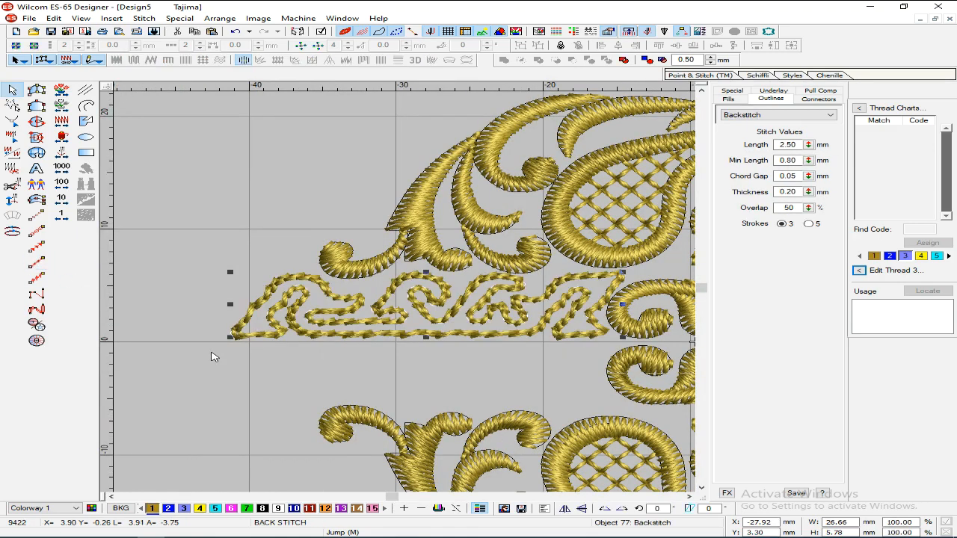
key(shift+z)
key(shift+z)
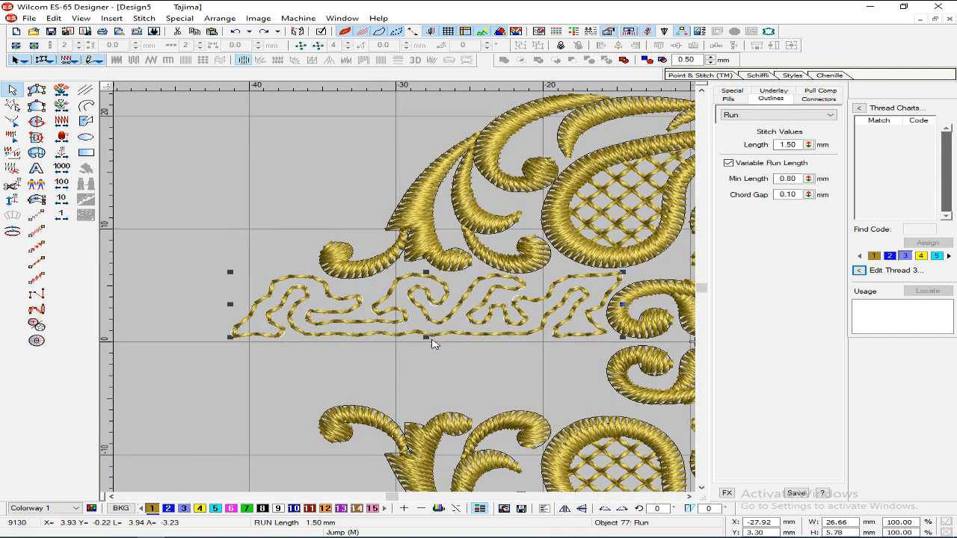
Step: Duplicate the stipple run, flip the copy vertically, and place it below the original at Y -3.28 mm
click(581, 509)
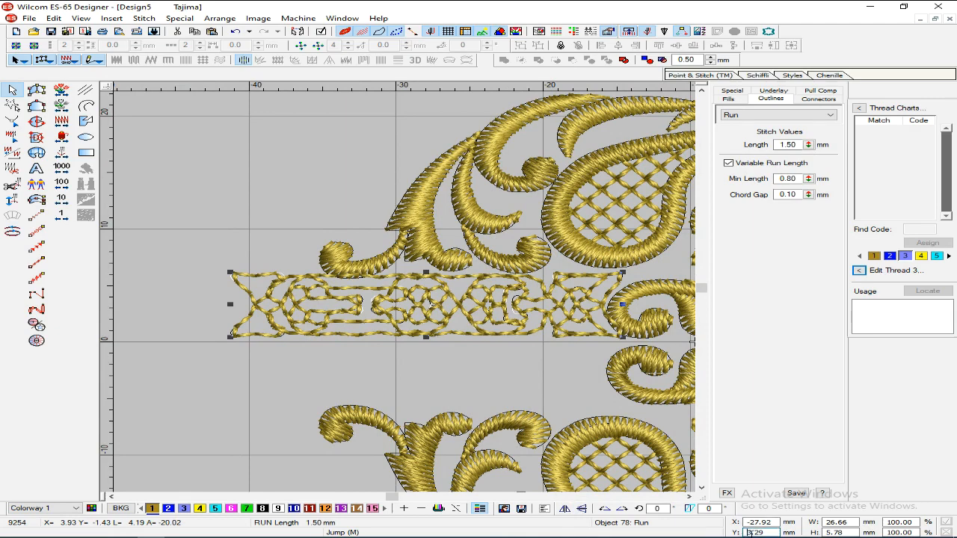
key(Return)
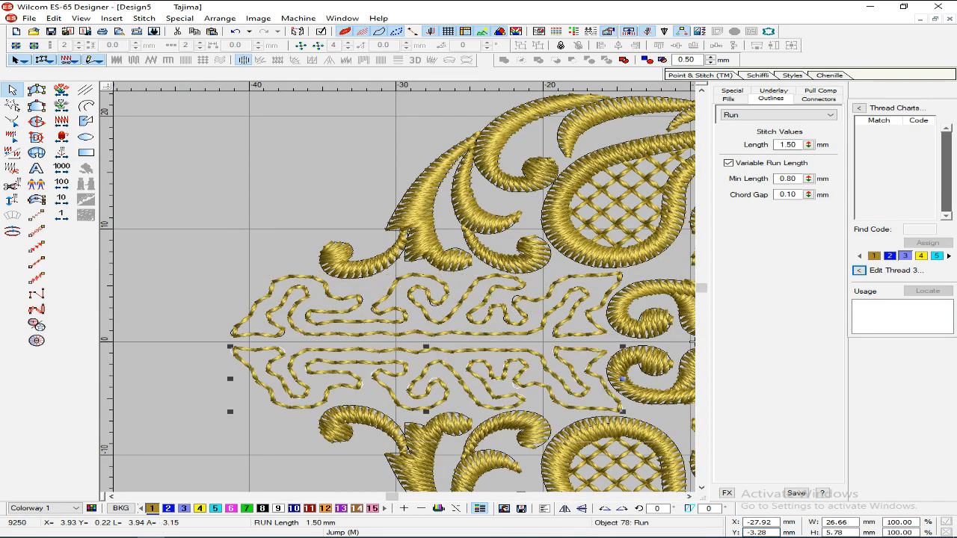
scroll(750, 532, down, 2)
click(336, 290)
Step: Duplicate both stipple halves together, place the copy in the opposite side gap at X 27.92 mm, and mirror it horizontally
scroll(435, 314, up, 1)
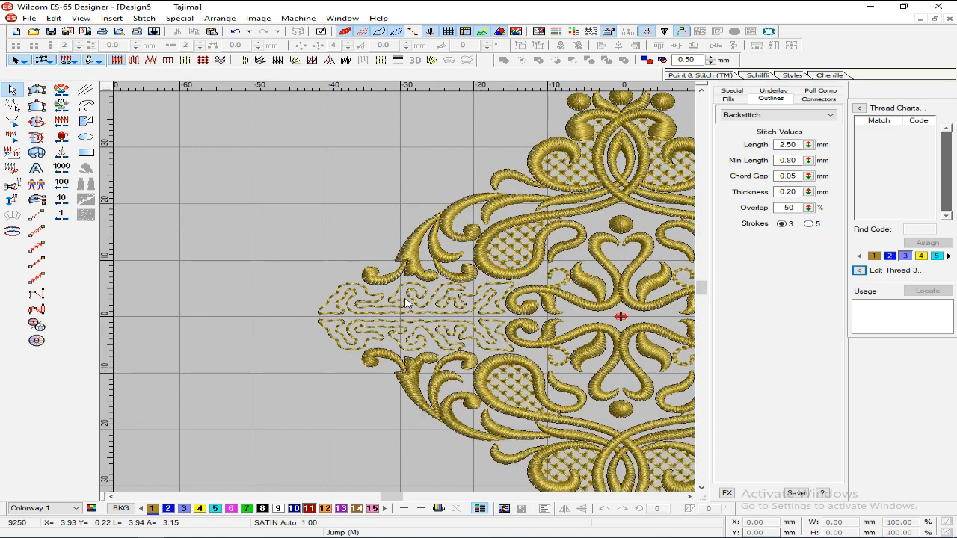
click(413, 332)
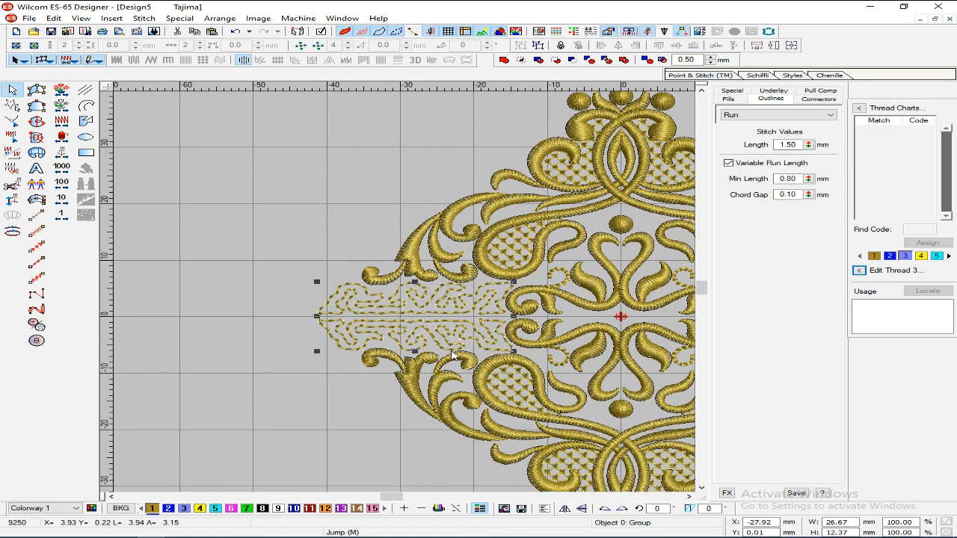
click(750, 523)
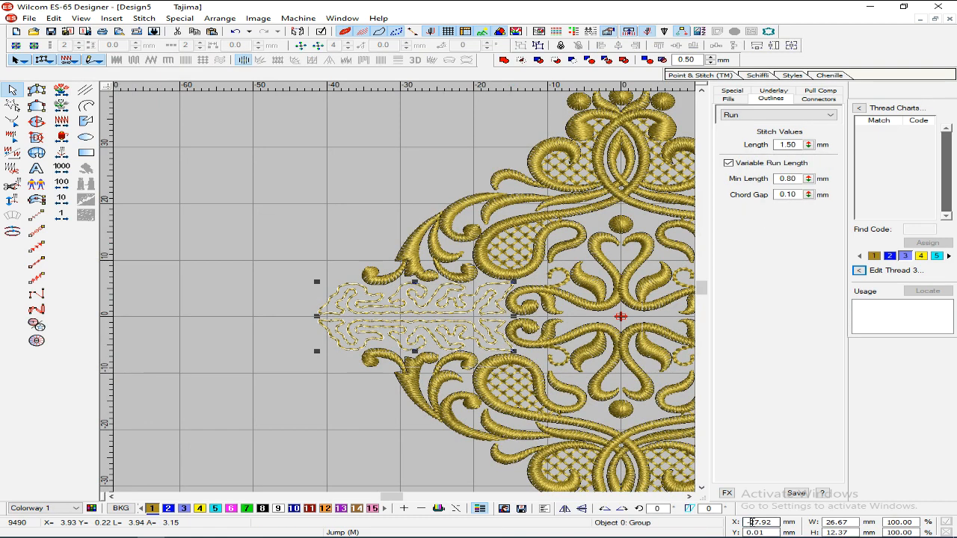
key(BackSpace)
key(Return)
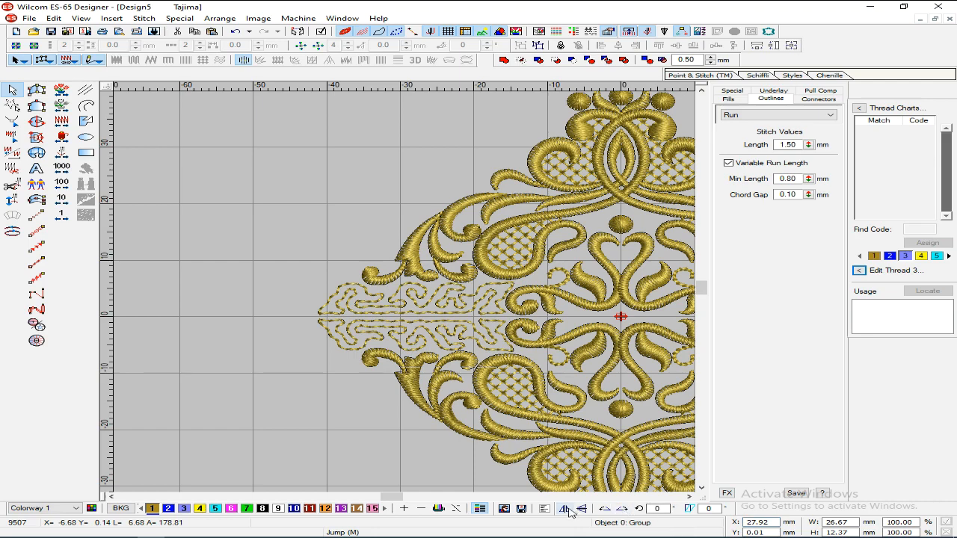
key(0)
click(652, 374)
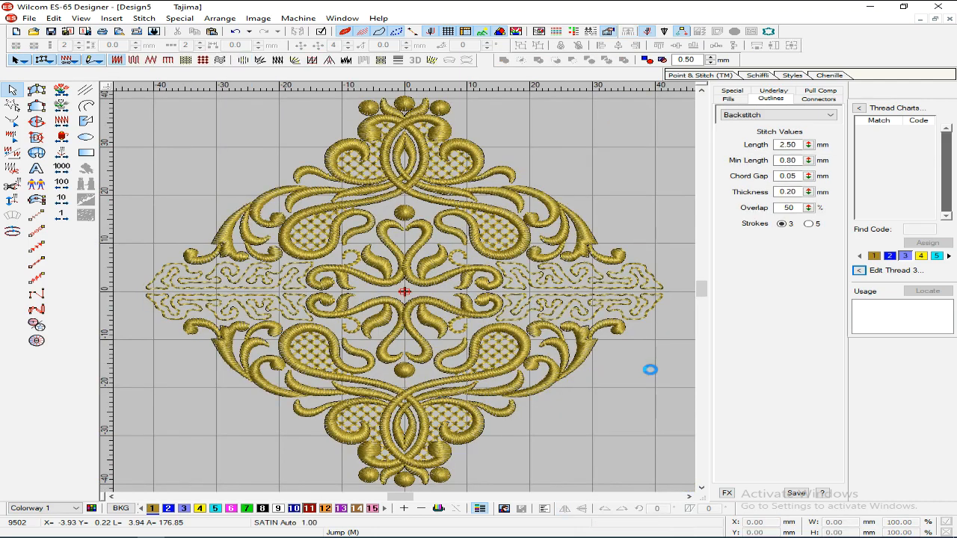